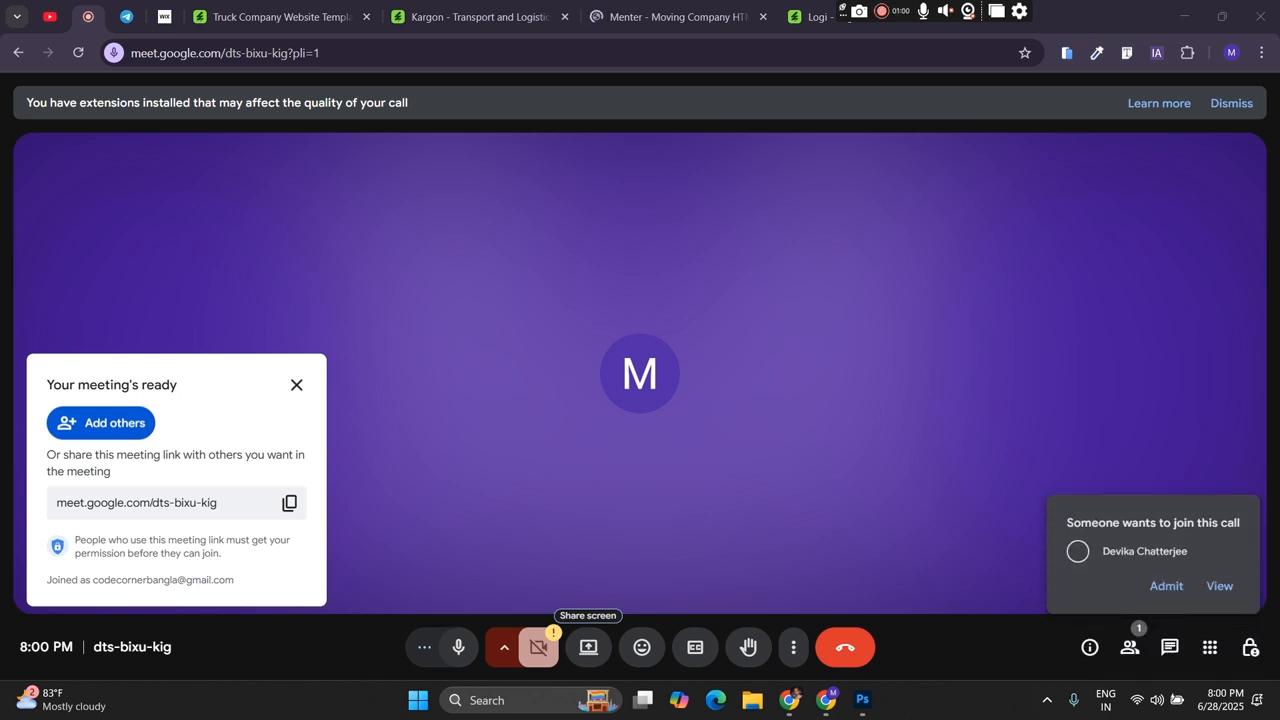
# Step: Admit the waiting participant to the call and start presenting the entire screen
pyautogui.click(1181, 591)
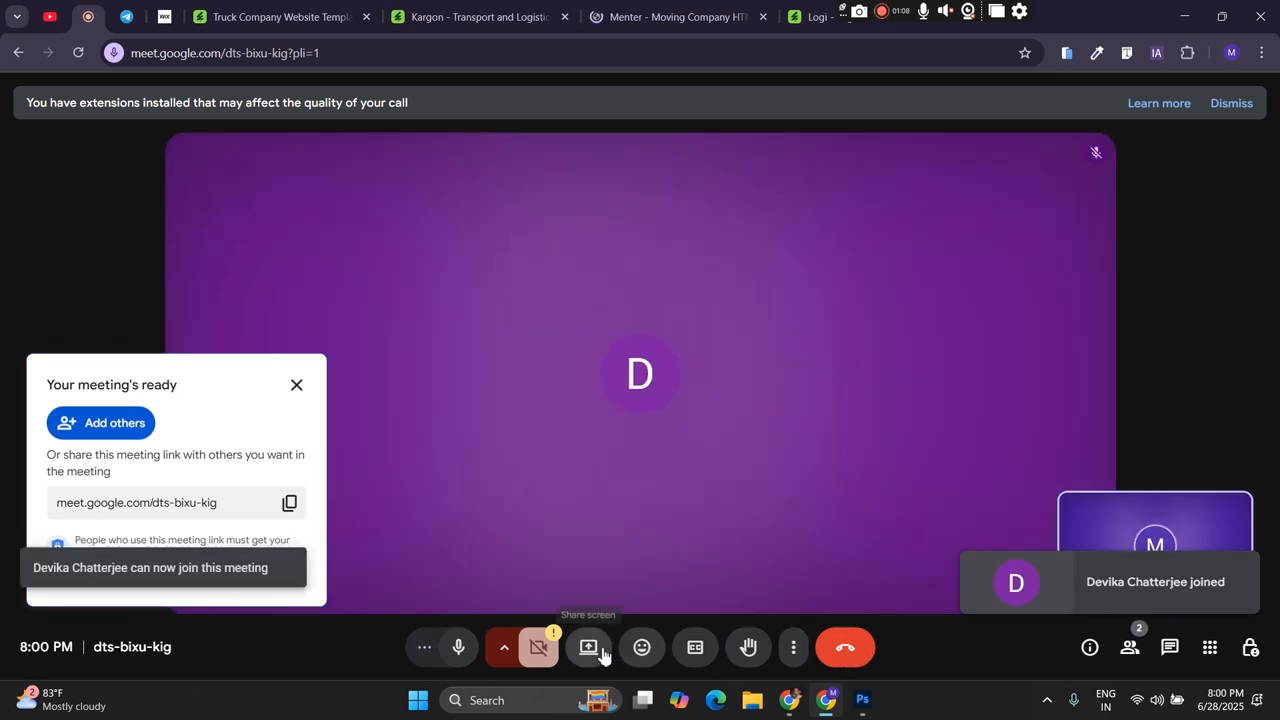
pyautogui.click(600, 652)
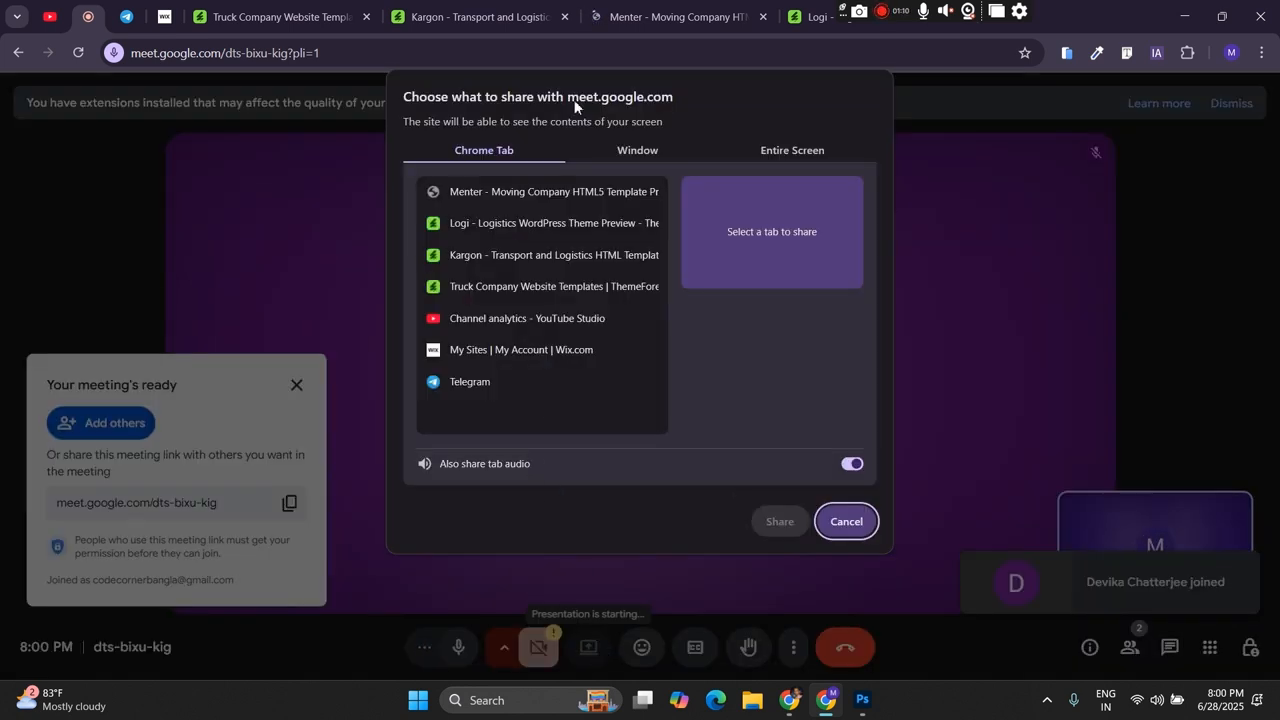
pyautogui.click(757, 151)
pyautogui.click(549, 293)
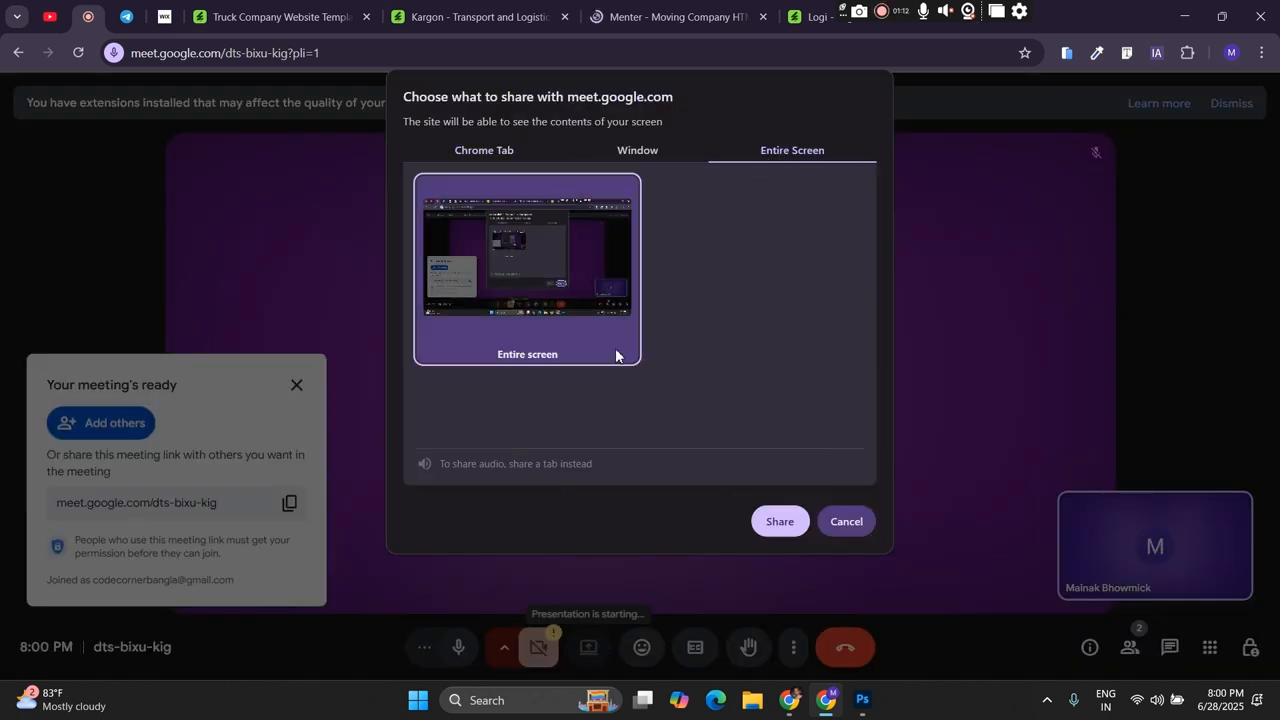
pyautogui.click(774, 523)
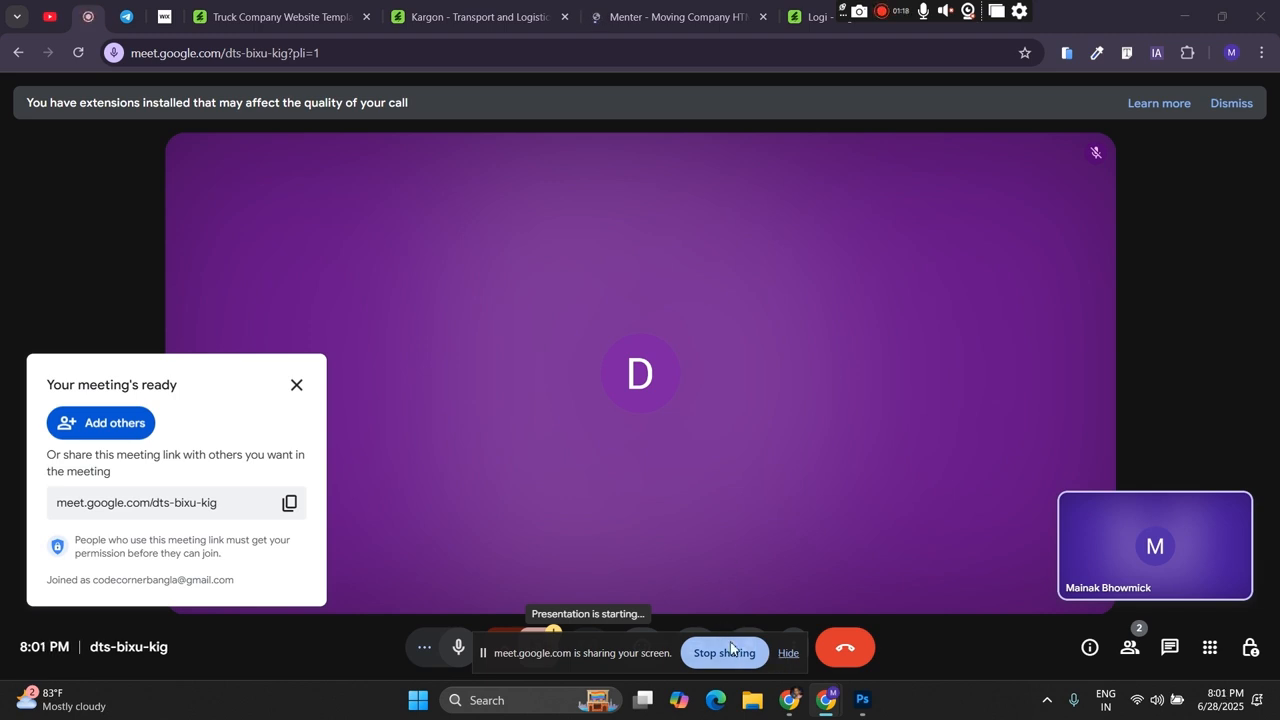
# Step: Dismiss the video and meeting-ready notices, and choose to show the presented screen anyway
pyautogui.moveTo(490, 650); pyautogui.dragTo(607, 379)
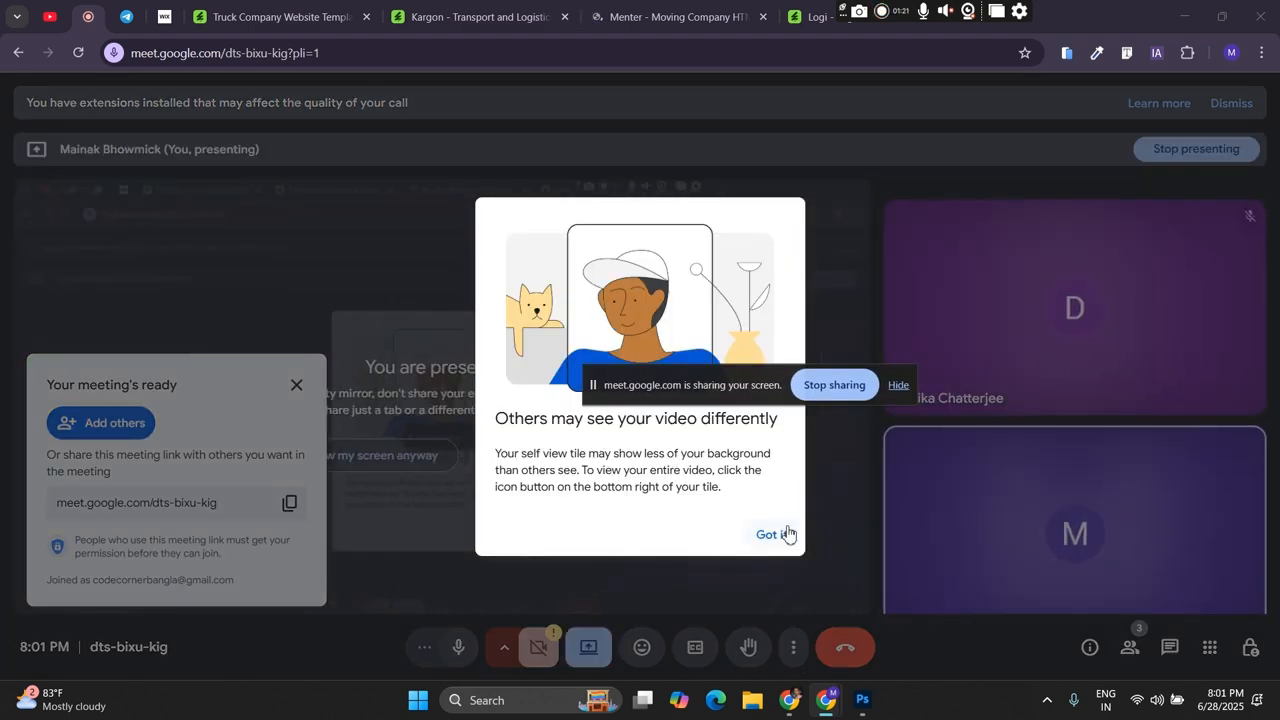
pyautogui.click(777, 535)
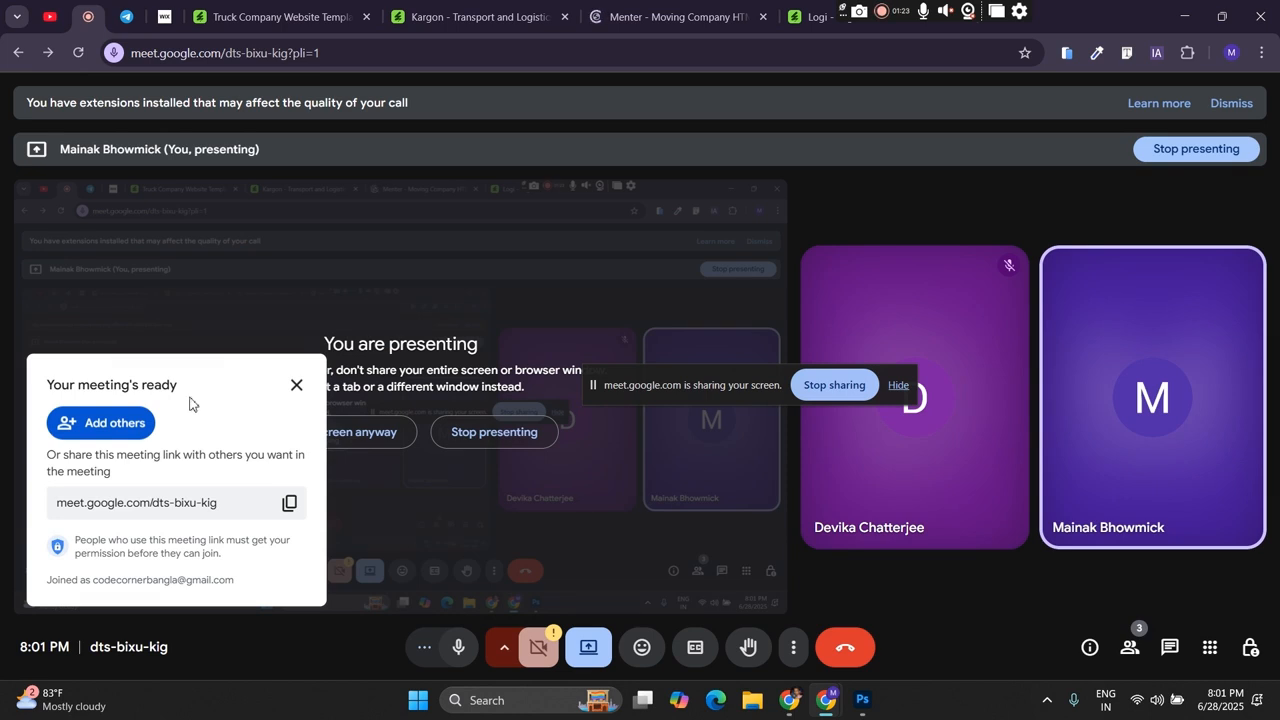
pyautogui.click(296, 384)
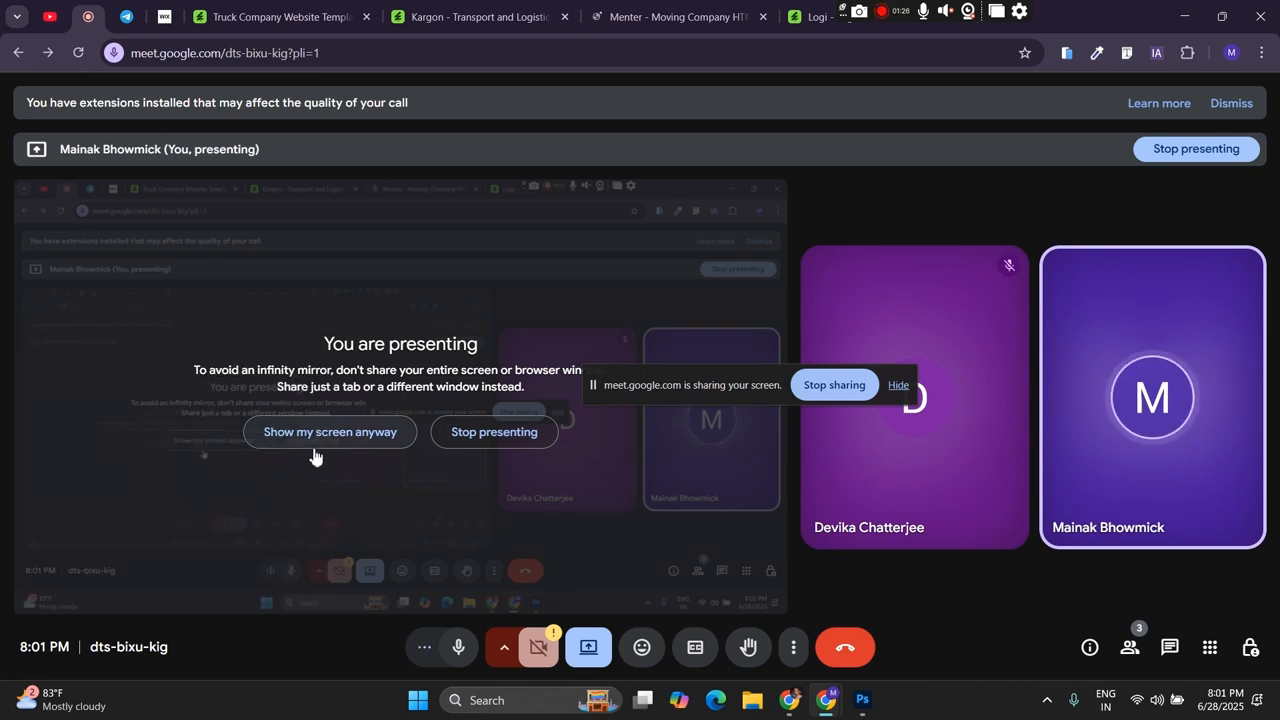
pyautogui.click(313, 432)
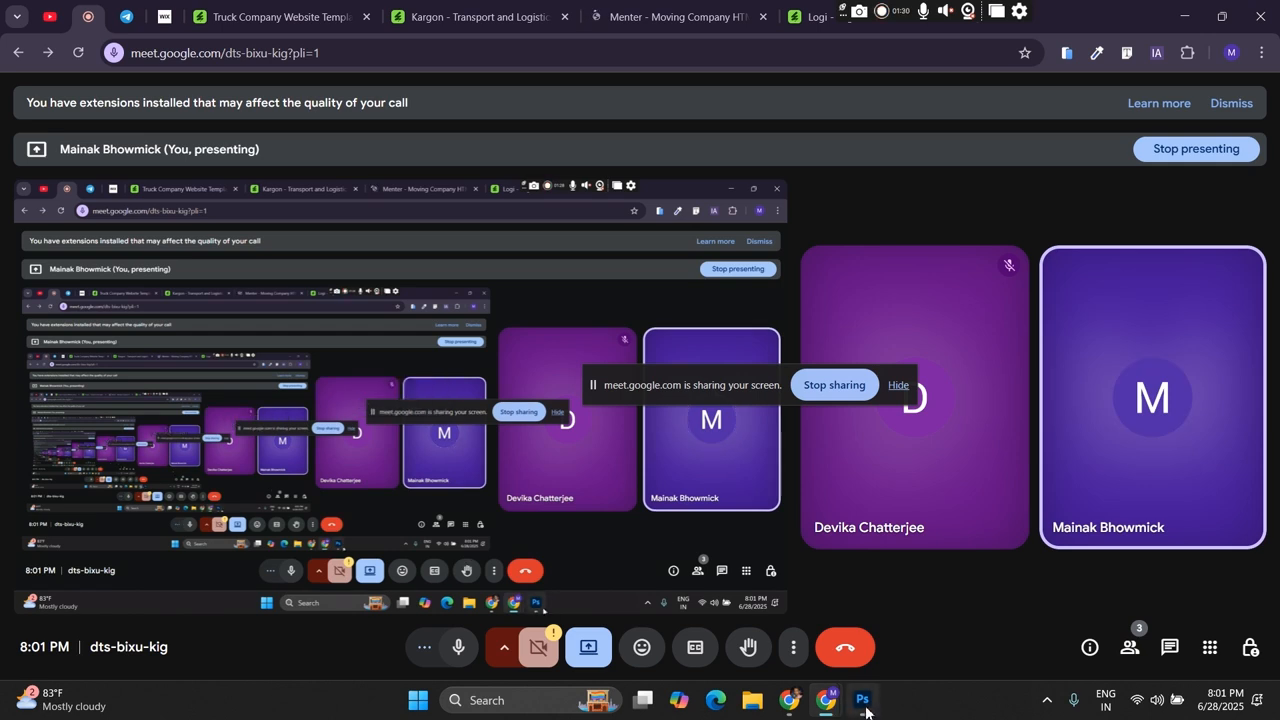
# Step: Close the Menter template preview and move the floating meeting window off the Logi theme page's main content
pyautogui.click(651, 12)
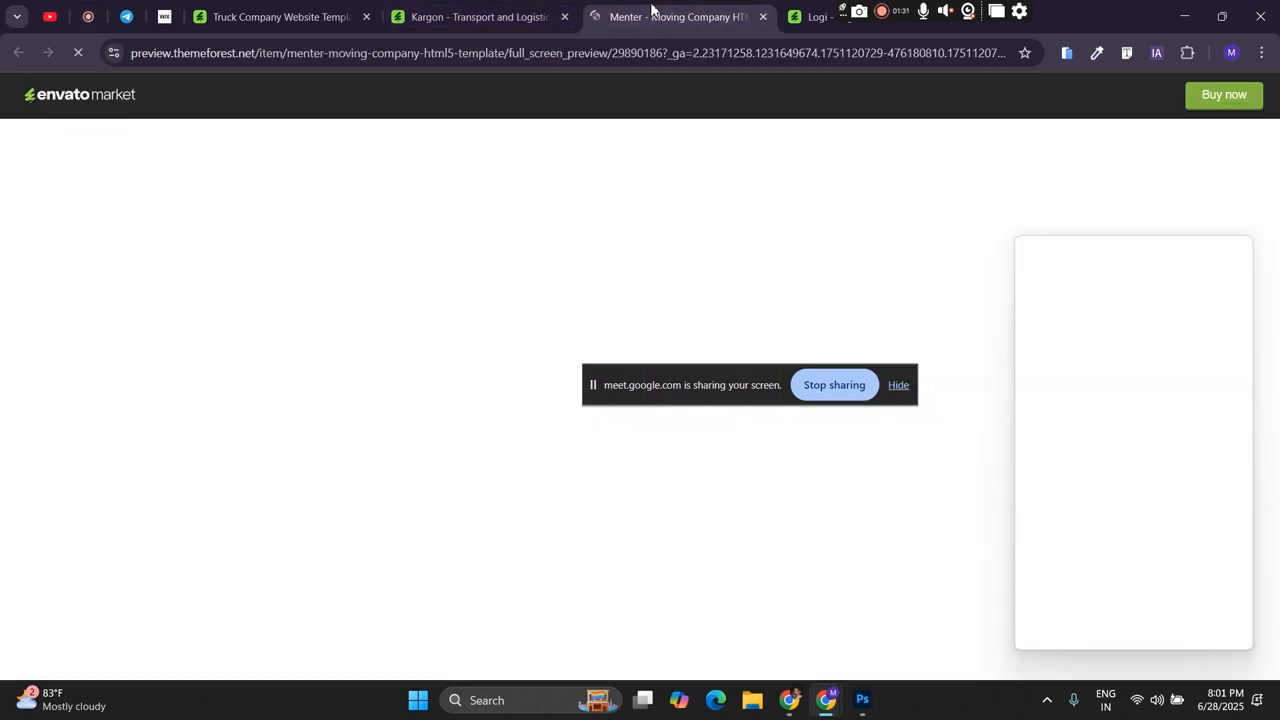
pyautogui.click(765, 17)
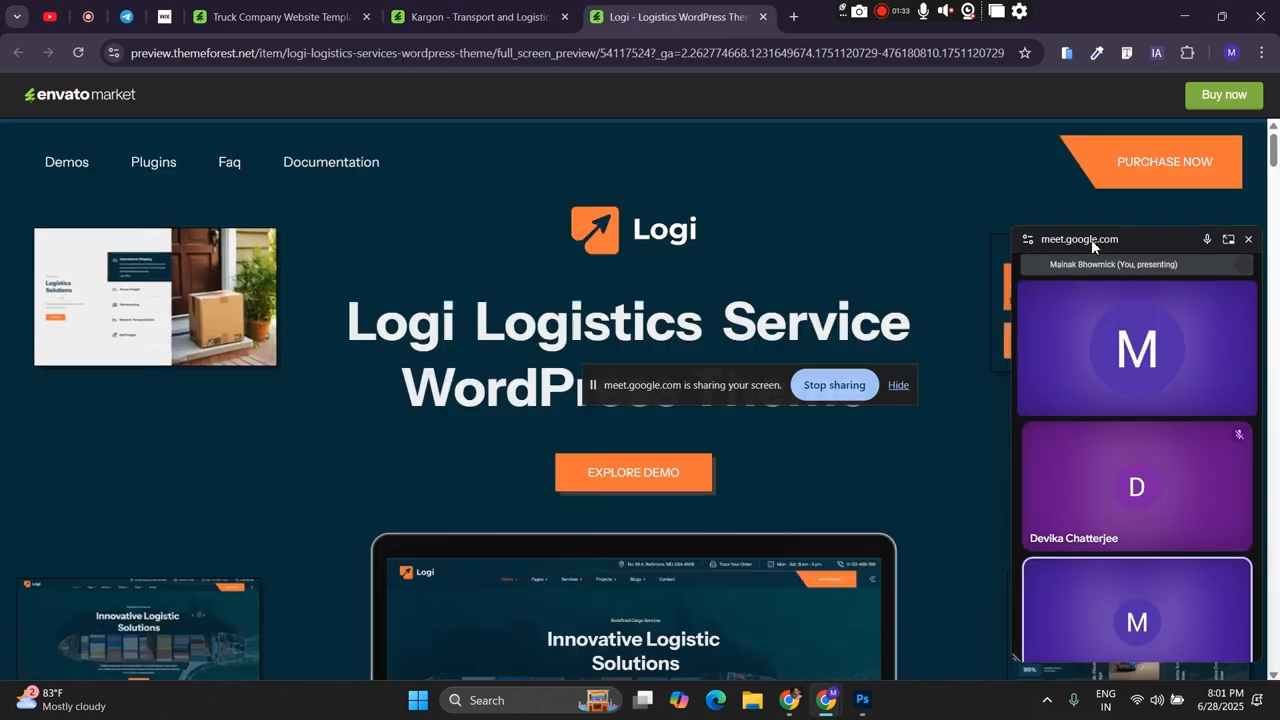
pyautogui.moveTo(1091, 239); pyautogui.dragTo(2, 322)
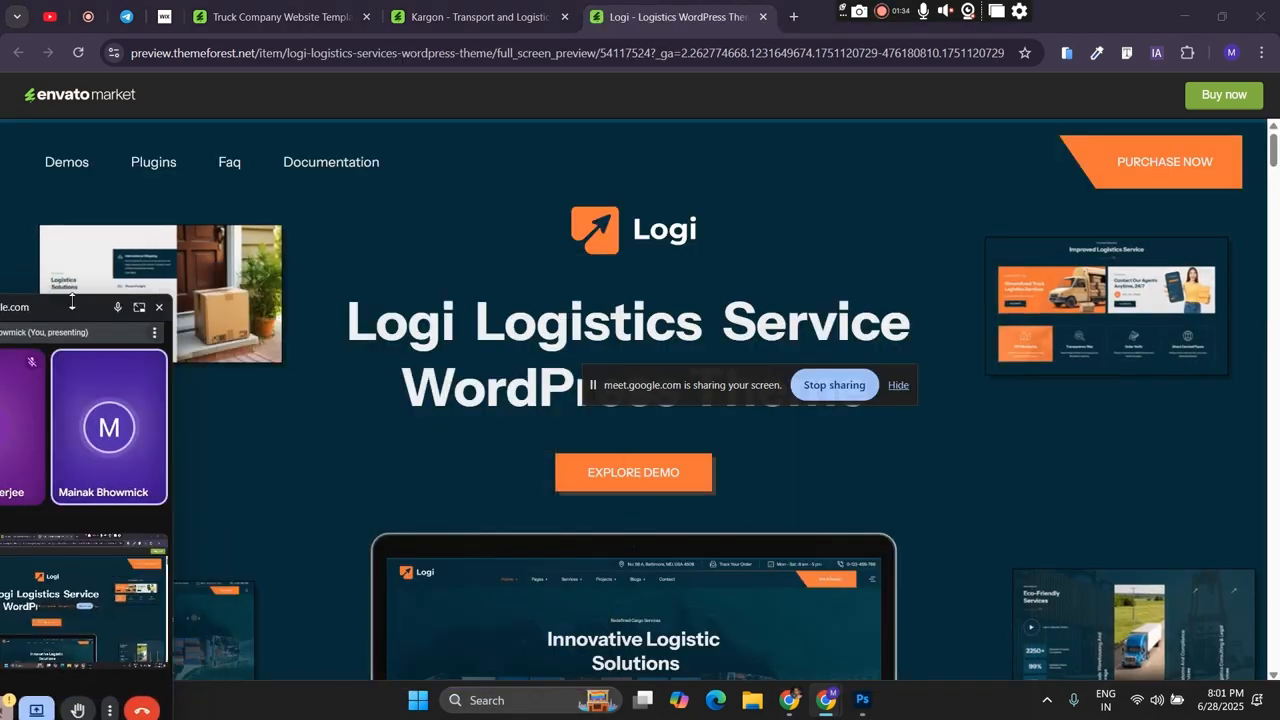
# Step: Browse the Logi theme's home demos and open Home 3 – Logistics in a new tab
pyautogui.scroll(-10, 575, 237)
pyautogui.scroll(-4, 575, 240)
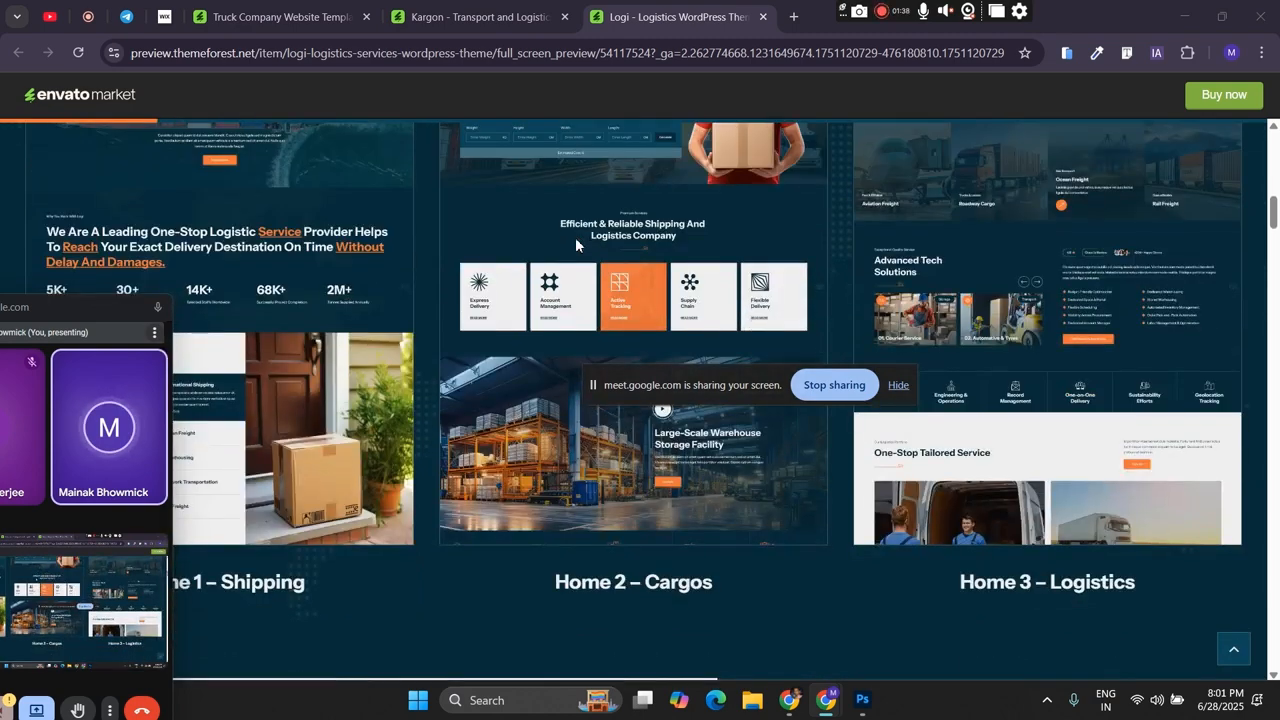
pyautogui.scroll(-1, 575, 240)
pyautogui.scroll(-1, 575, 244)
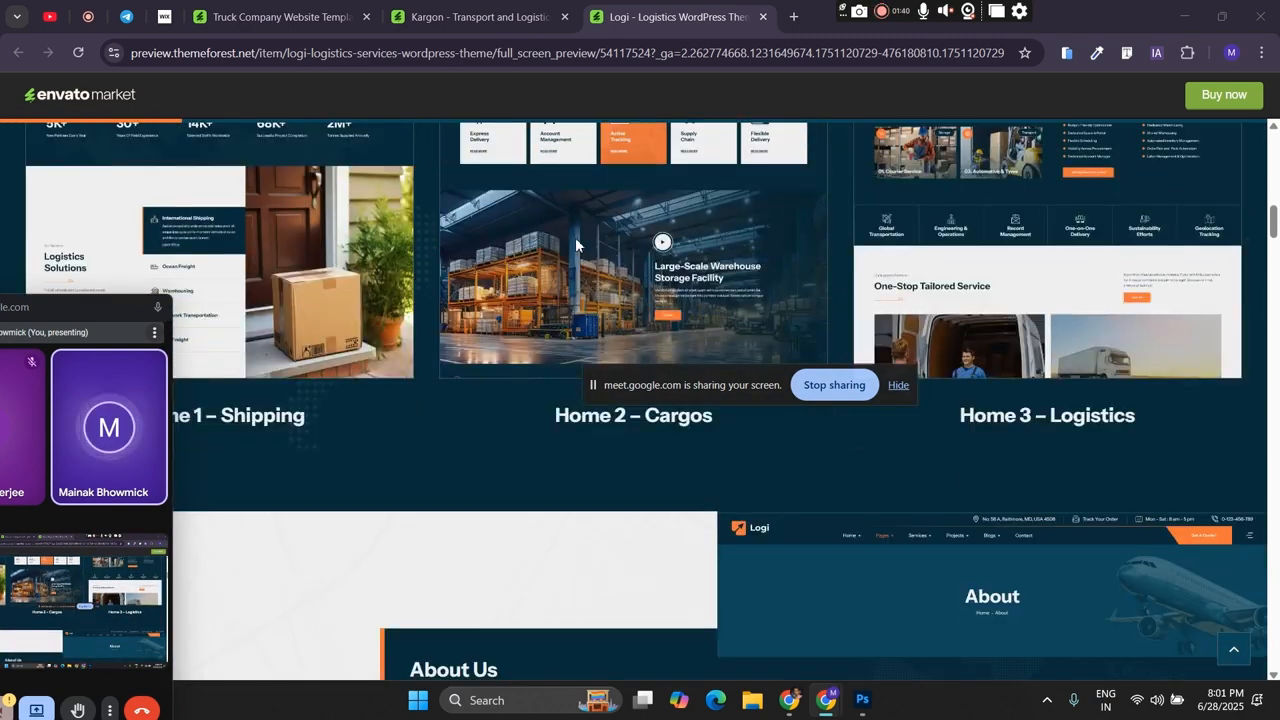
pyautogui.scroll(2, 576, 245)
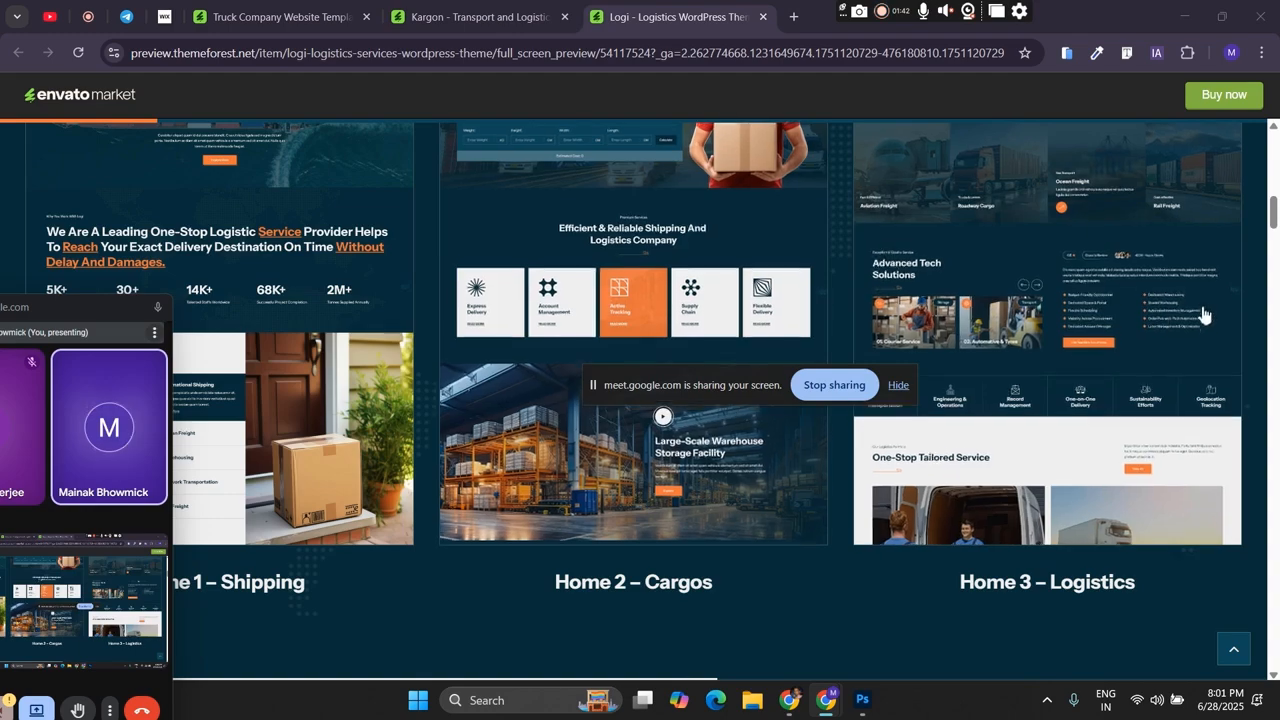
pyautogui.middleClick(1150, 305)
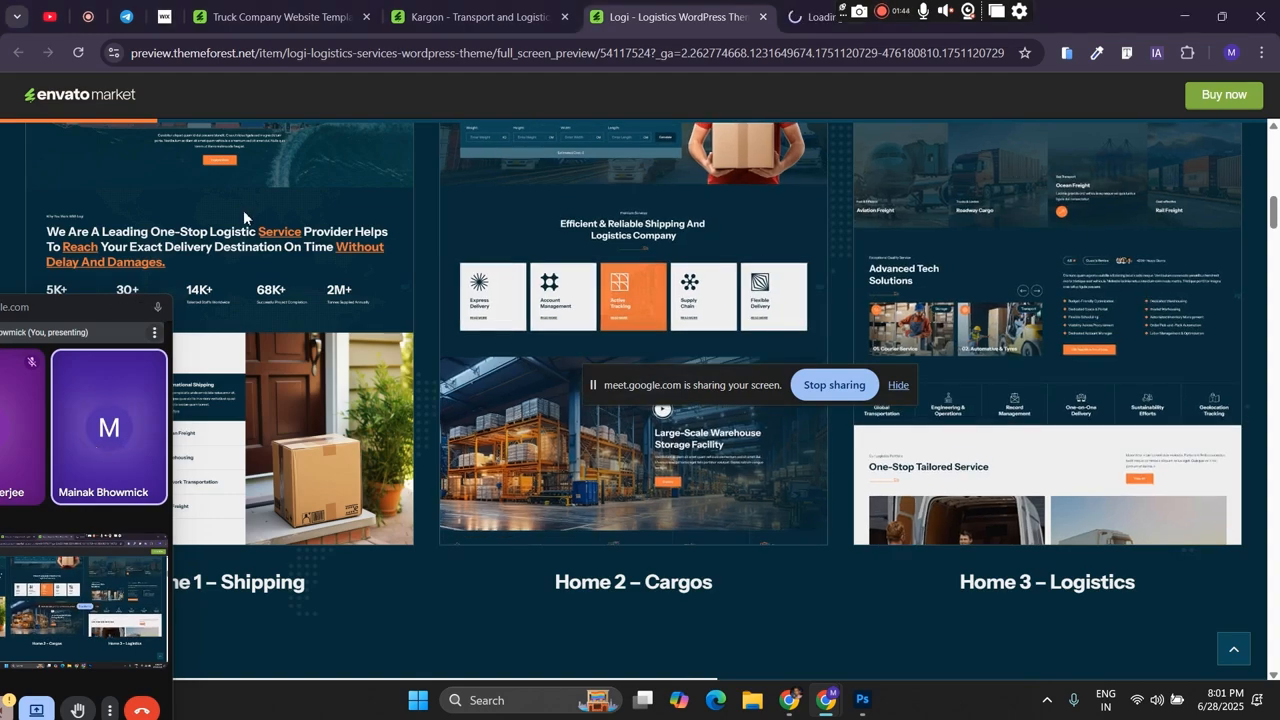
# Step: Open the Home 1 – Shipping demo in a new tab and look over the three home page previews
pyautogui.scroll(-2, 228, 220)
pyautogui.scroll(1, 229, 220)
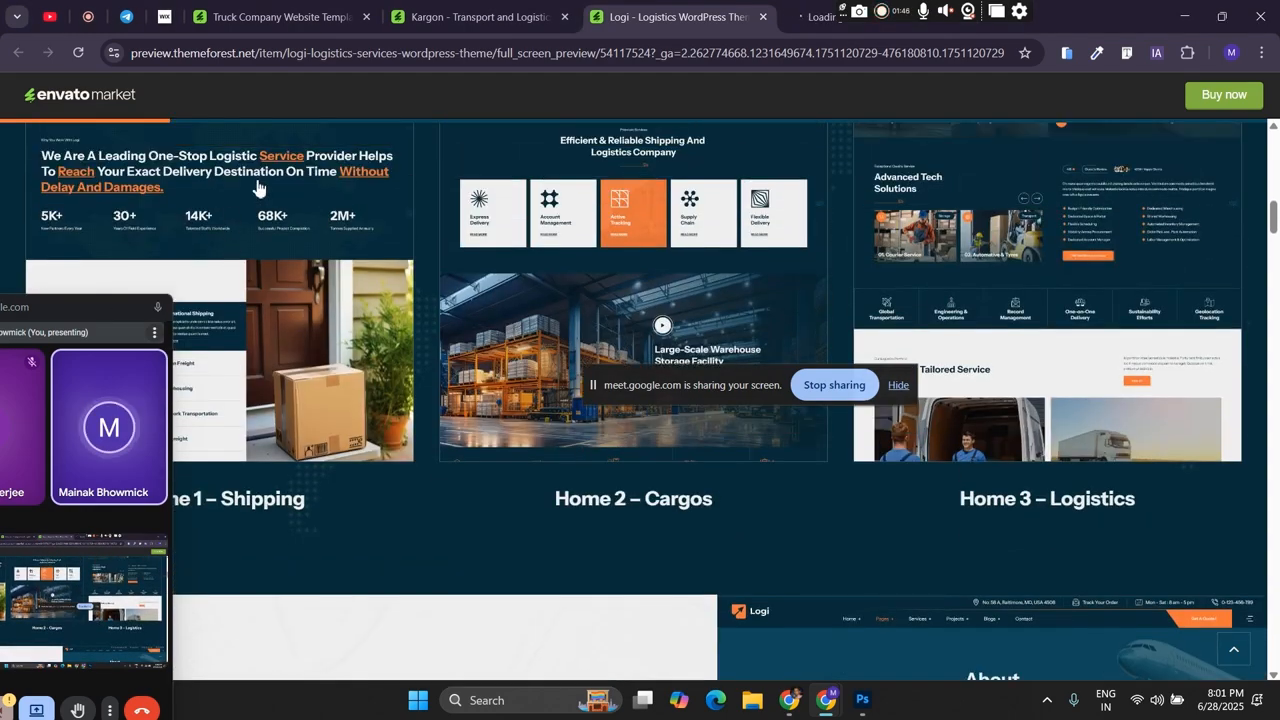
pyautogui.scroll(-7, 660, 288)
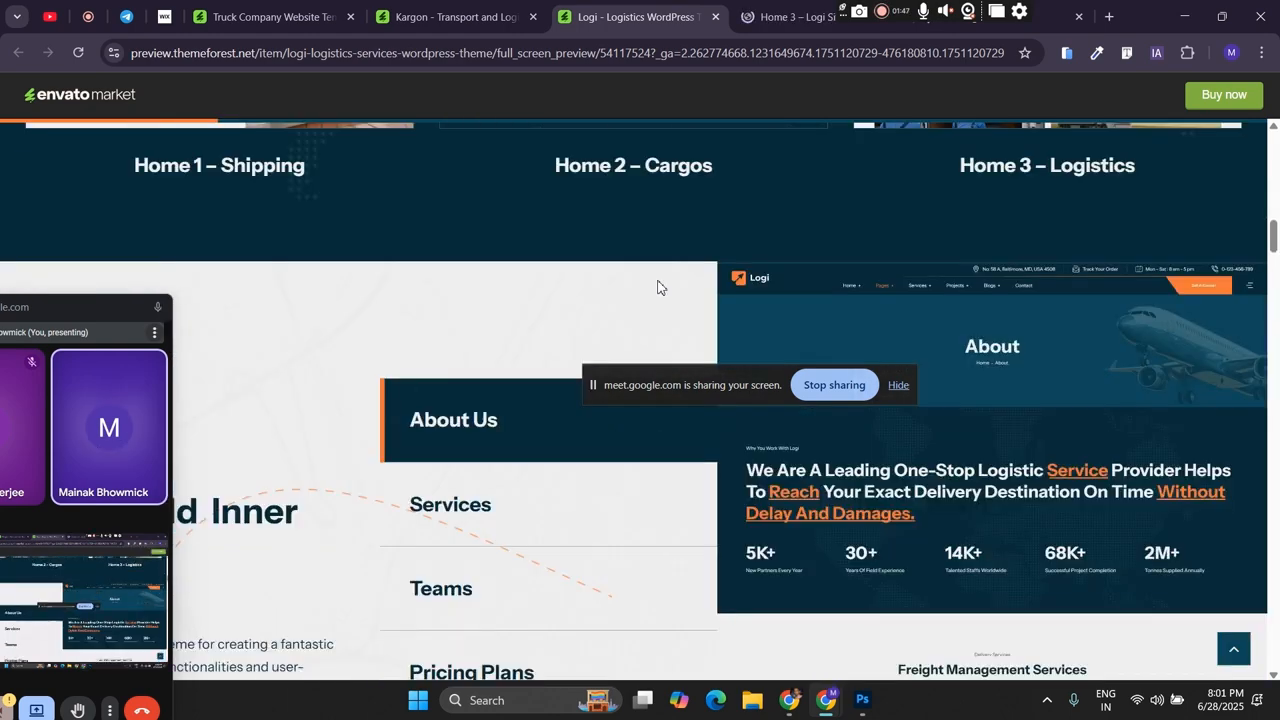
pyautogui.scroll(5, 658, 287)
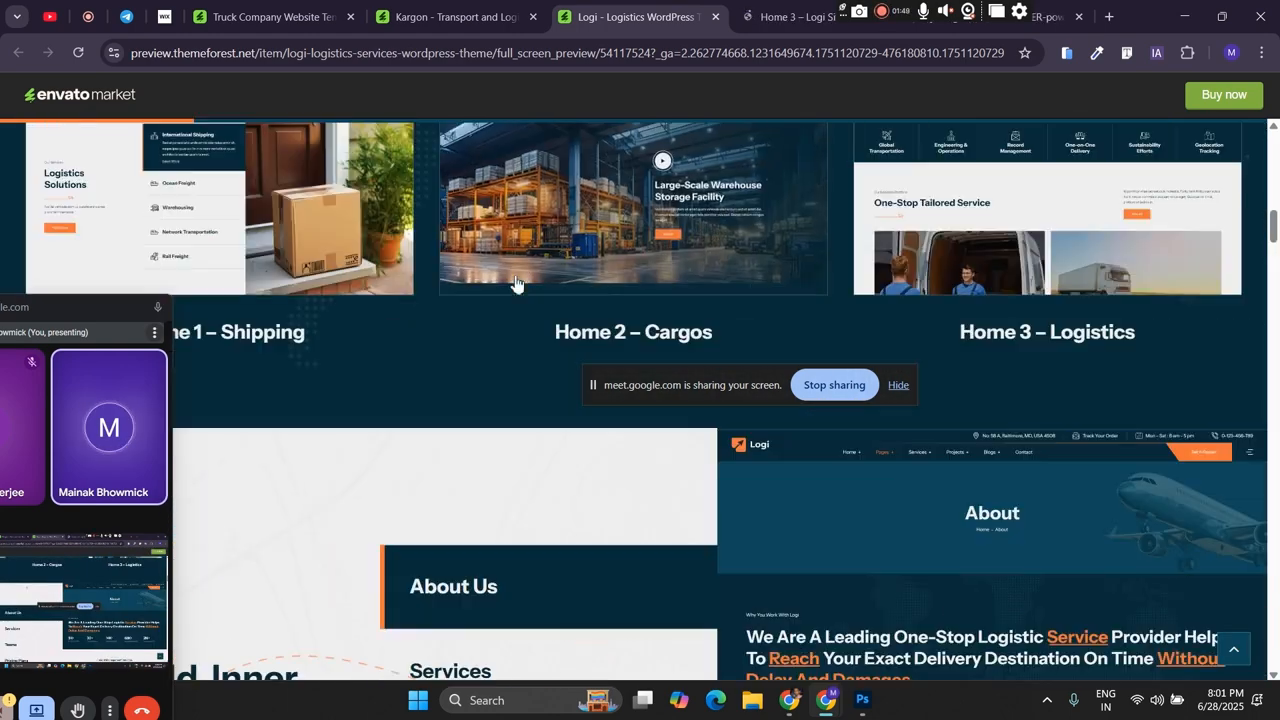
pyautogui.scroll(2, 515, 272)
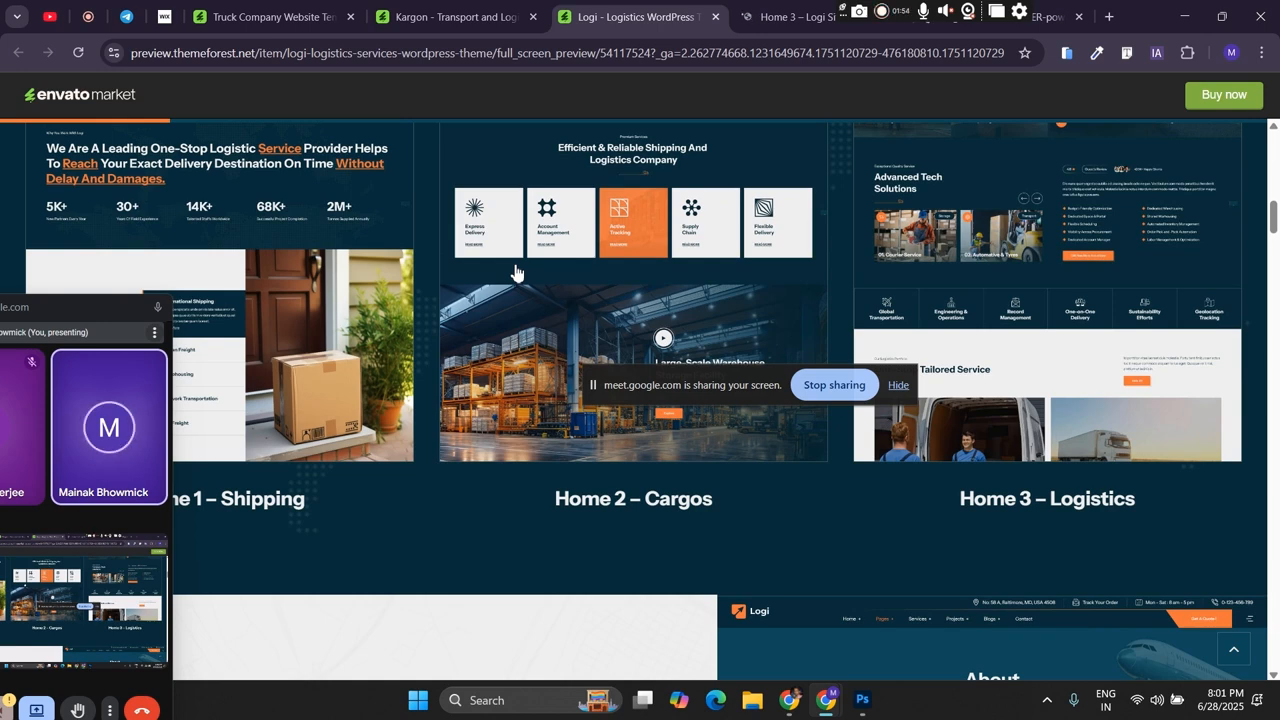
pyautogui.scroll(2, 515, 272)
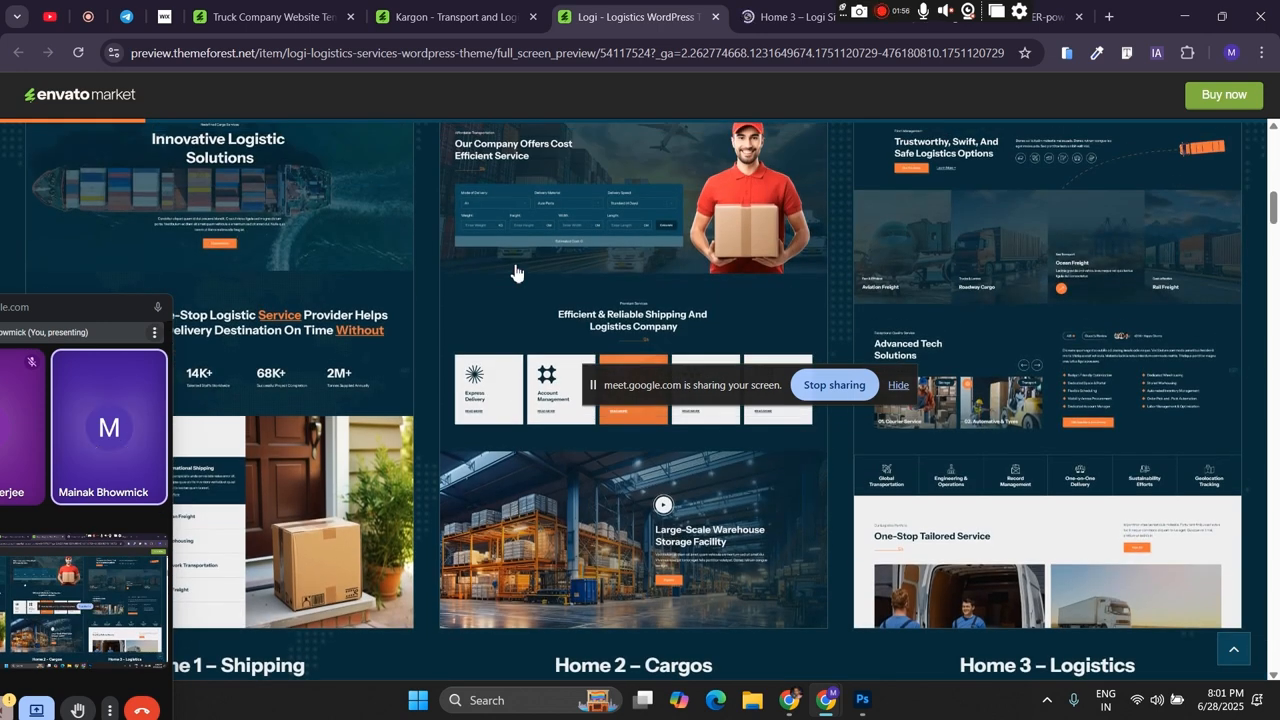
pyautogui.scroll(1, 515, 272)
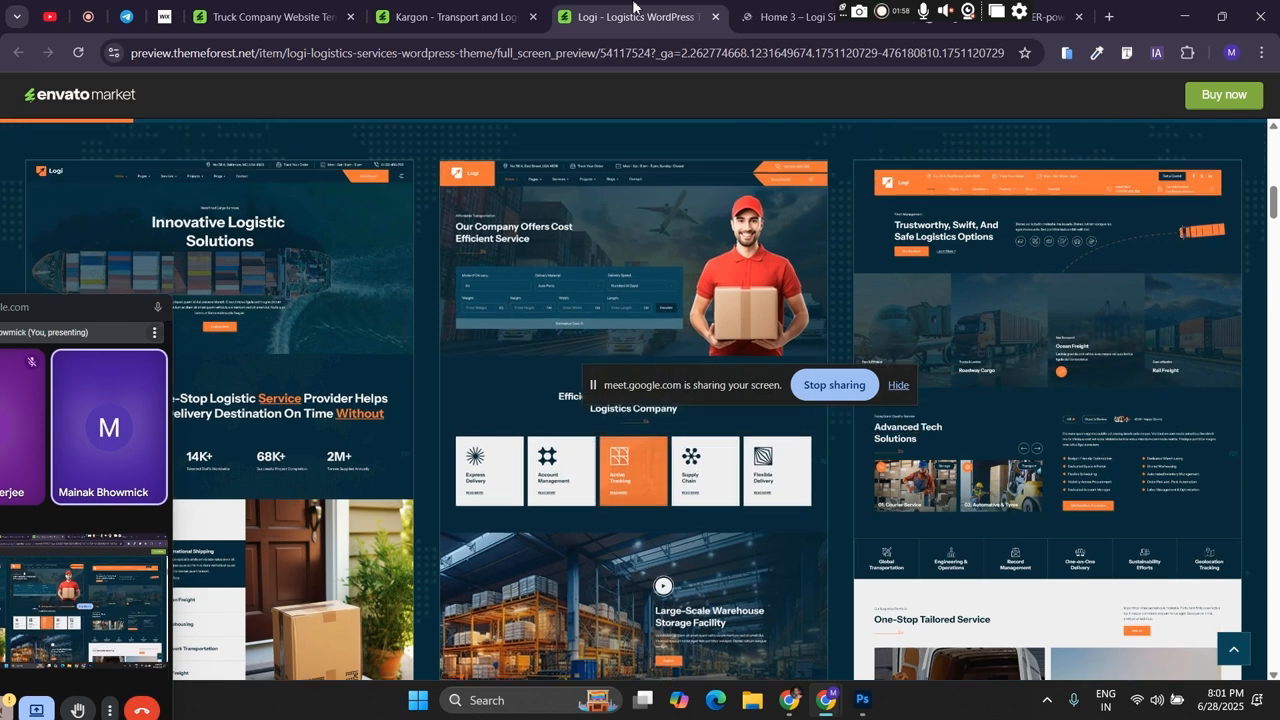
# Step: Switch to the Home 3 demo and hide the screen-sharing notification
pyautogui.click(771, 26)
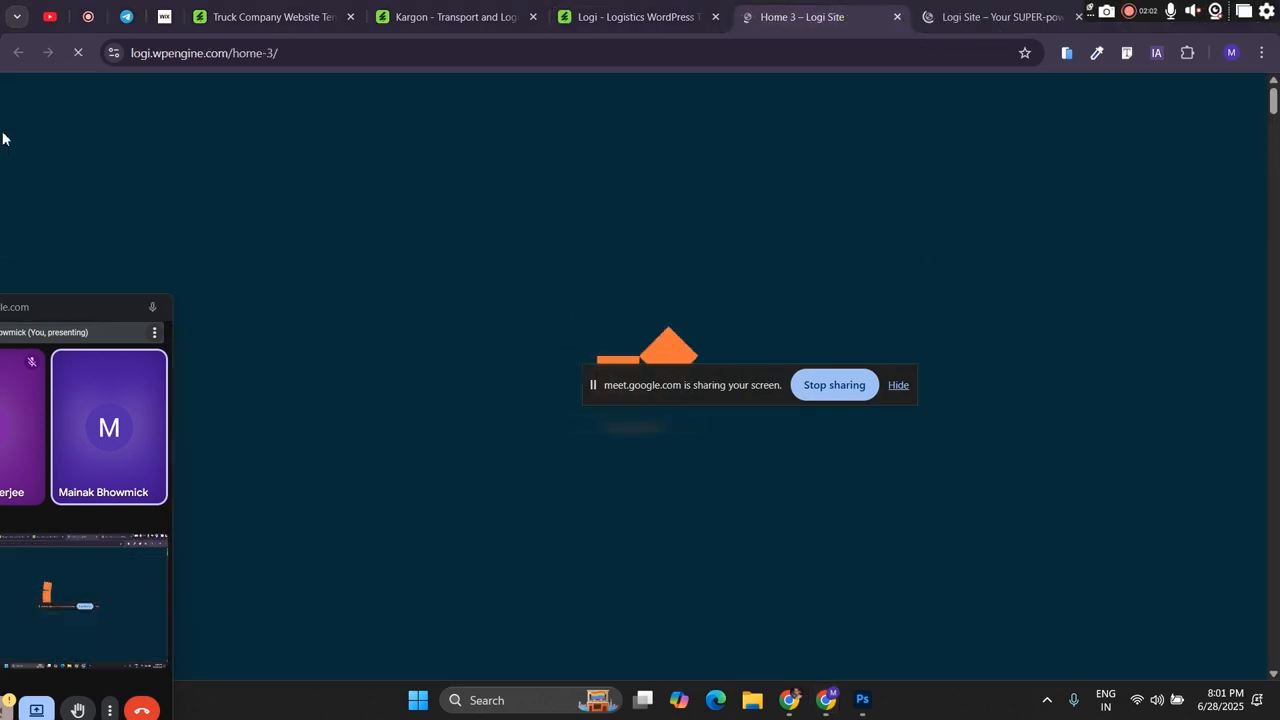
pyautogui.moveTo(674, 386); pyautogui.dragTo(1005, 703)
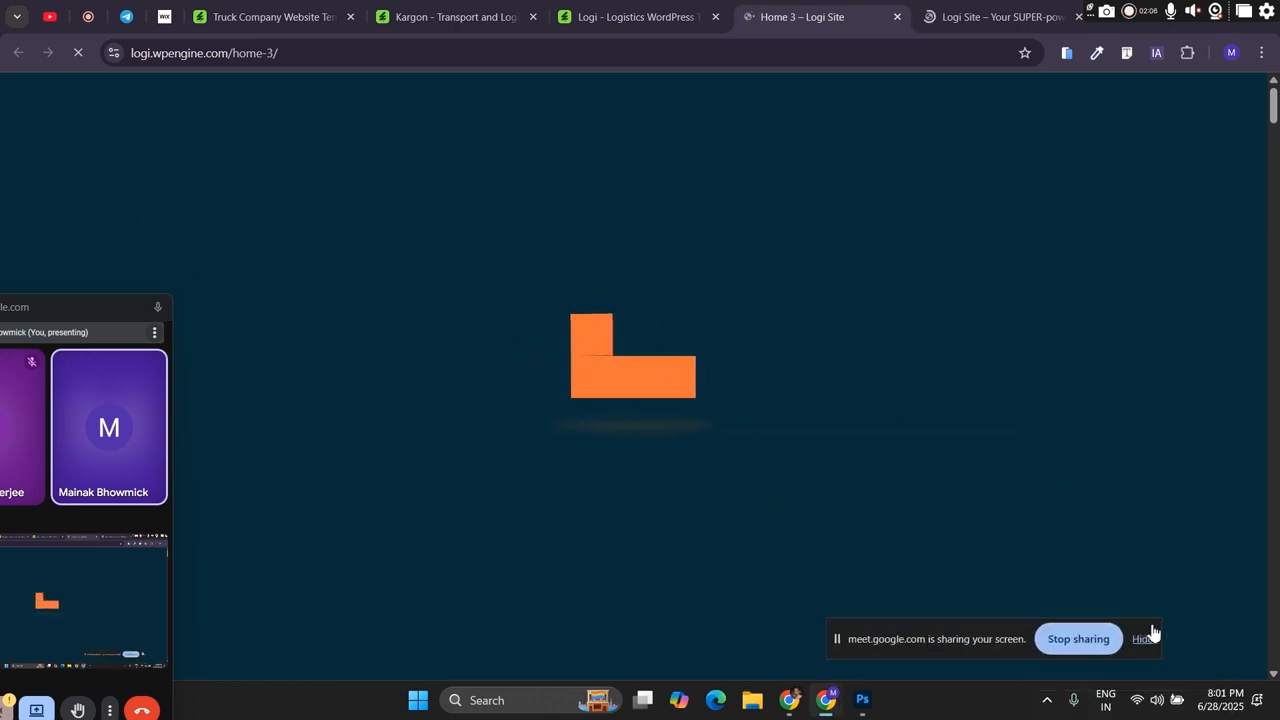
pyautogui.click(1139, 647)
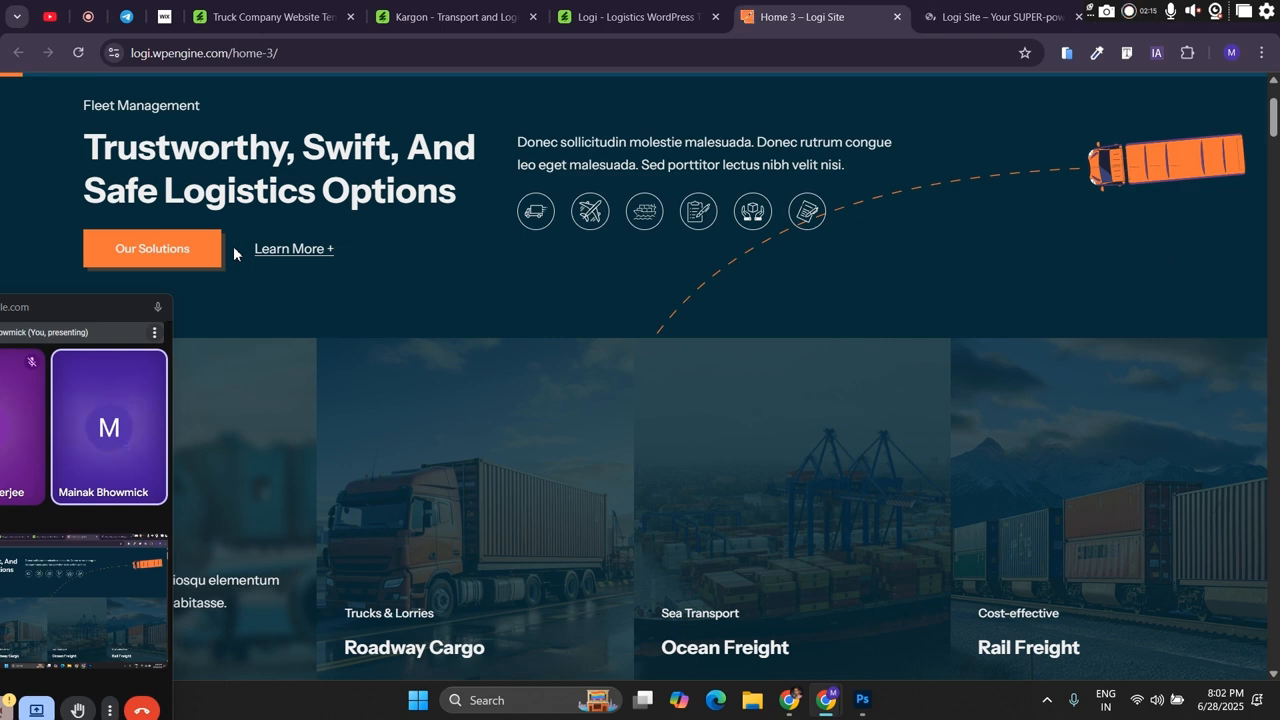
# Step: Review the Home 3 demo's freight services and Advanced Tech Solutions sections
pyautogui.scroll(-1, 655, 395)
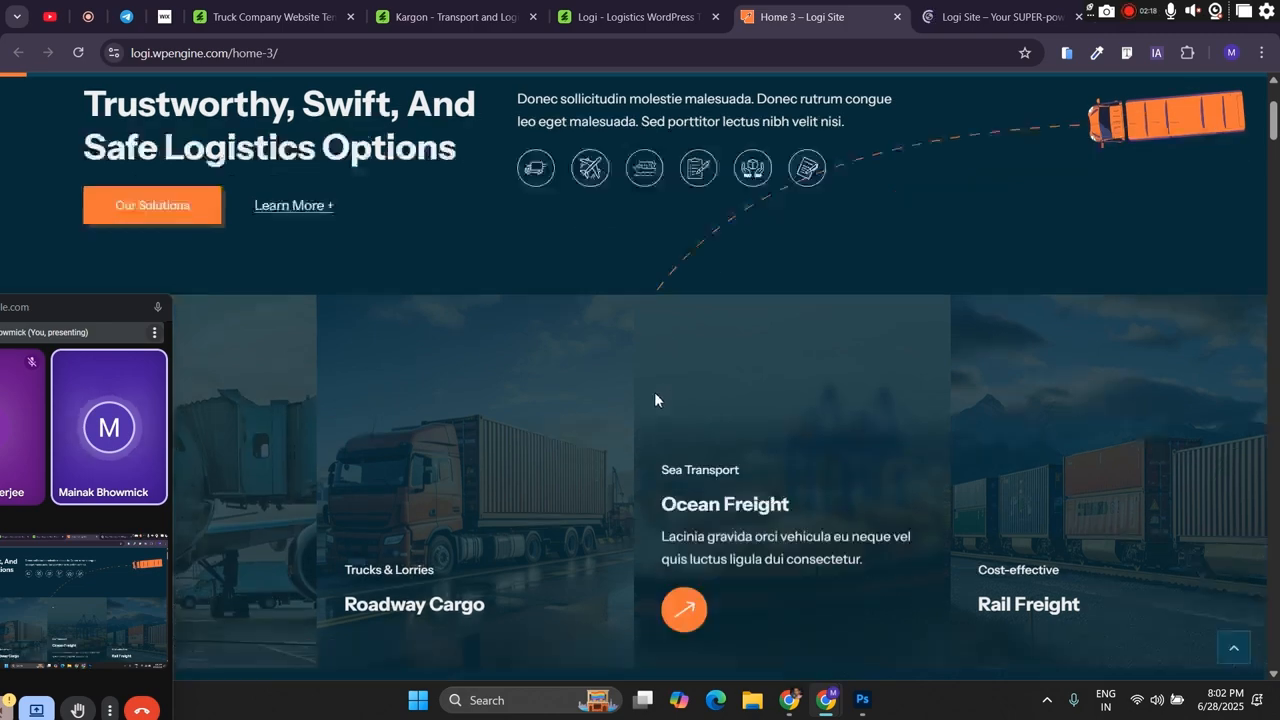
pyautogui.scroll(-9, 652, 405)
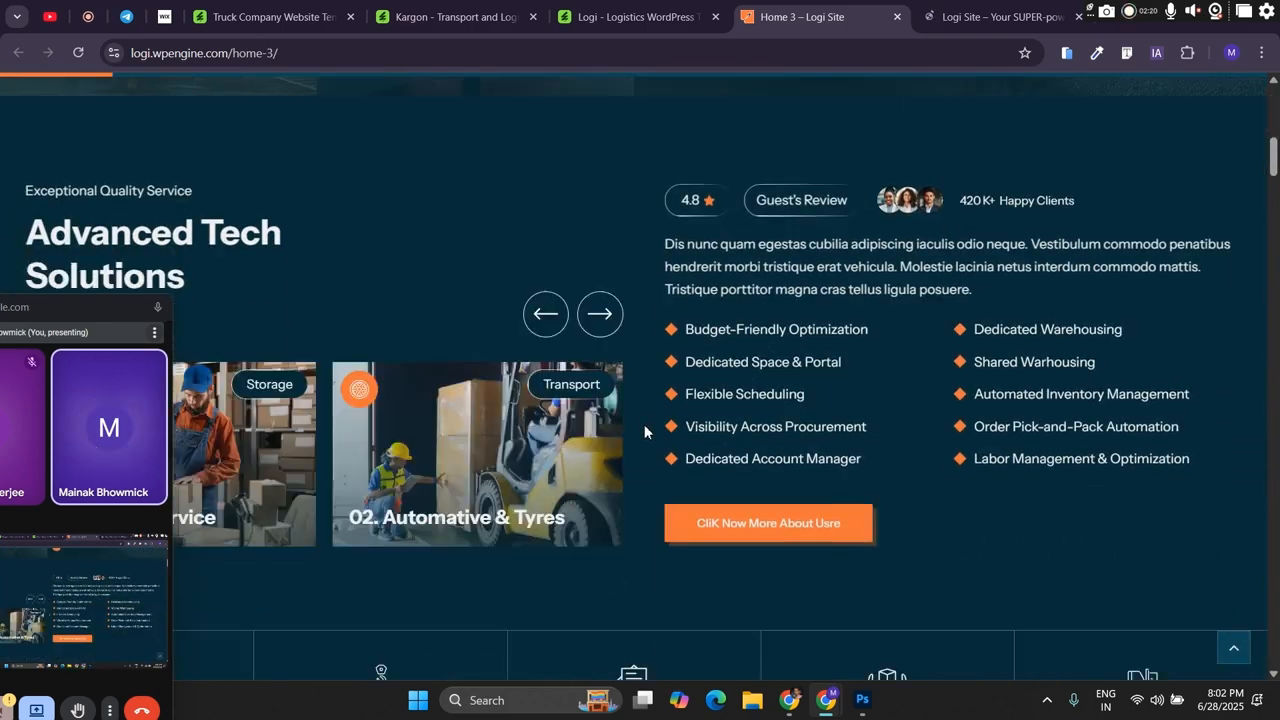
pyautogui.scroll(-3, 648, 430)
pyautogui.scroll(3, 648, 430)
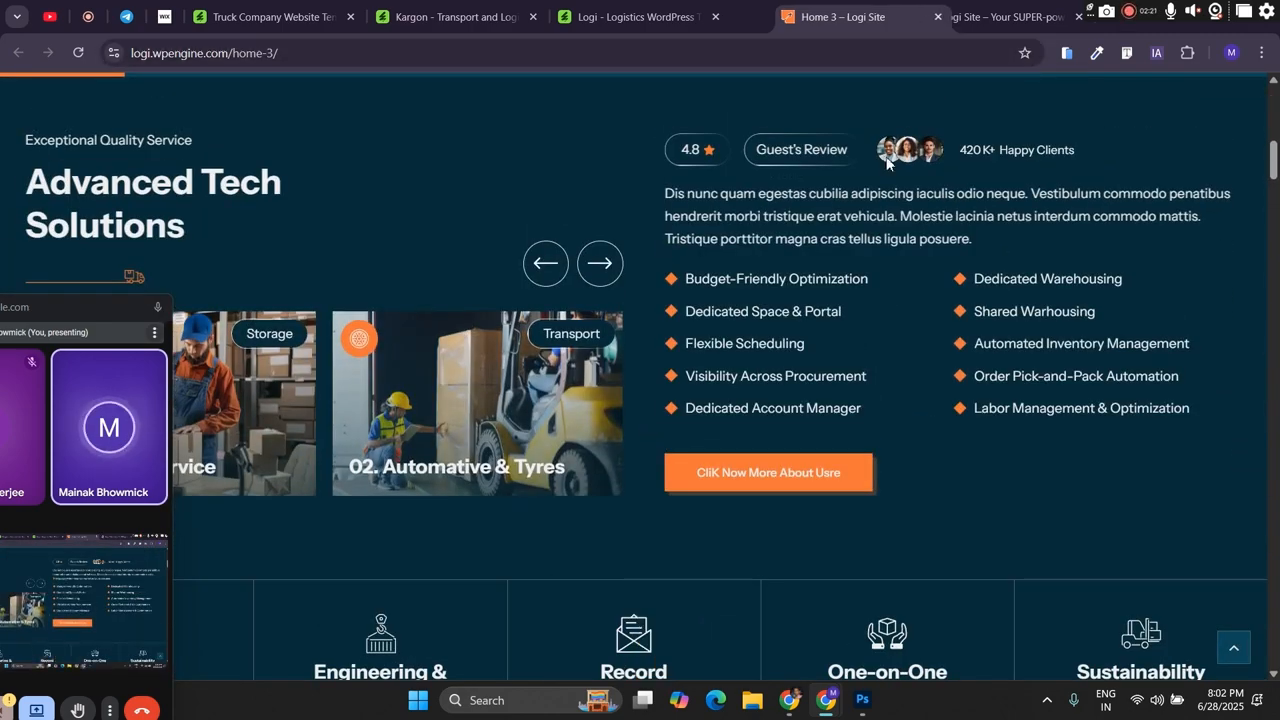
# Step: Detach the Home 3 demo, close its separate window, and reopen logi.wpengine.com/home-3/ in a new tab of the main window
pyautogui.moveTo(887, 163); pyautogui.dragTo(523, 346)
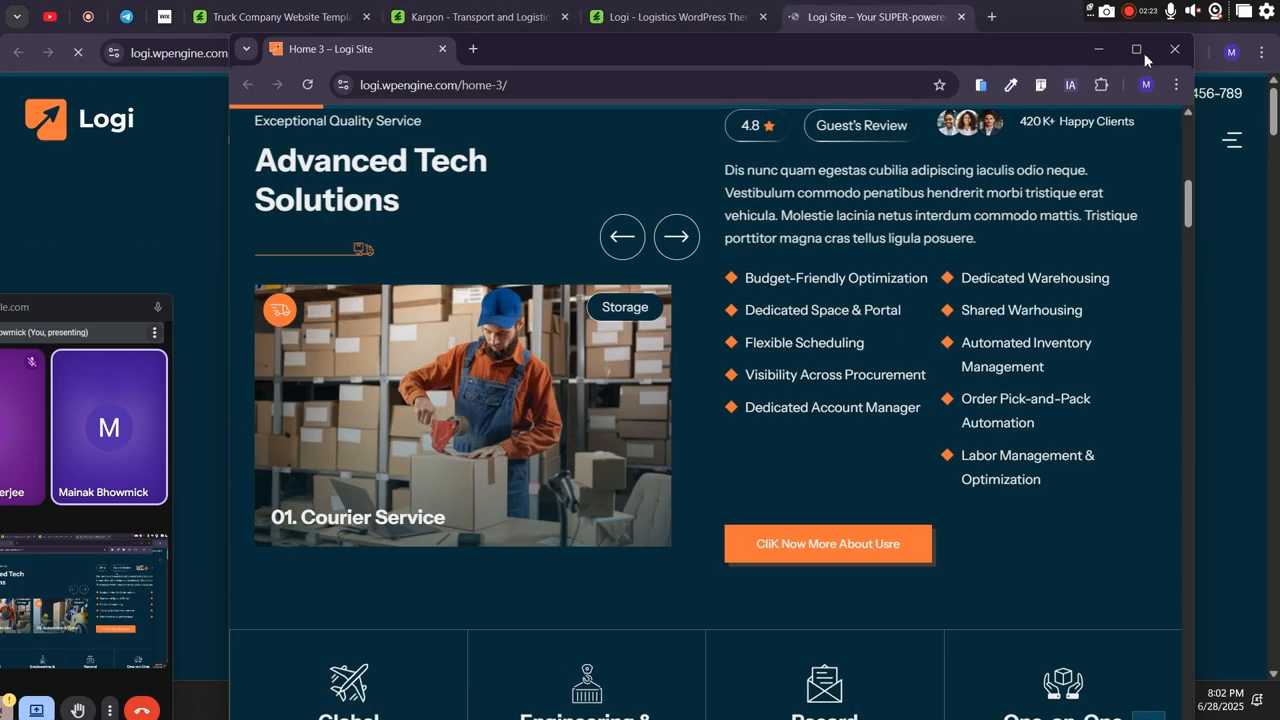
pyautogui.click(555, 84)
pyautogui.hotkey('ctrl', 'c')
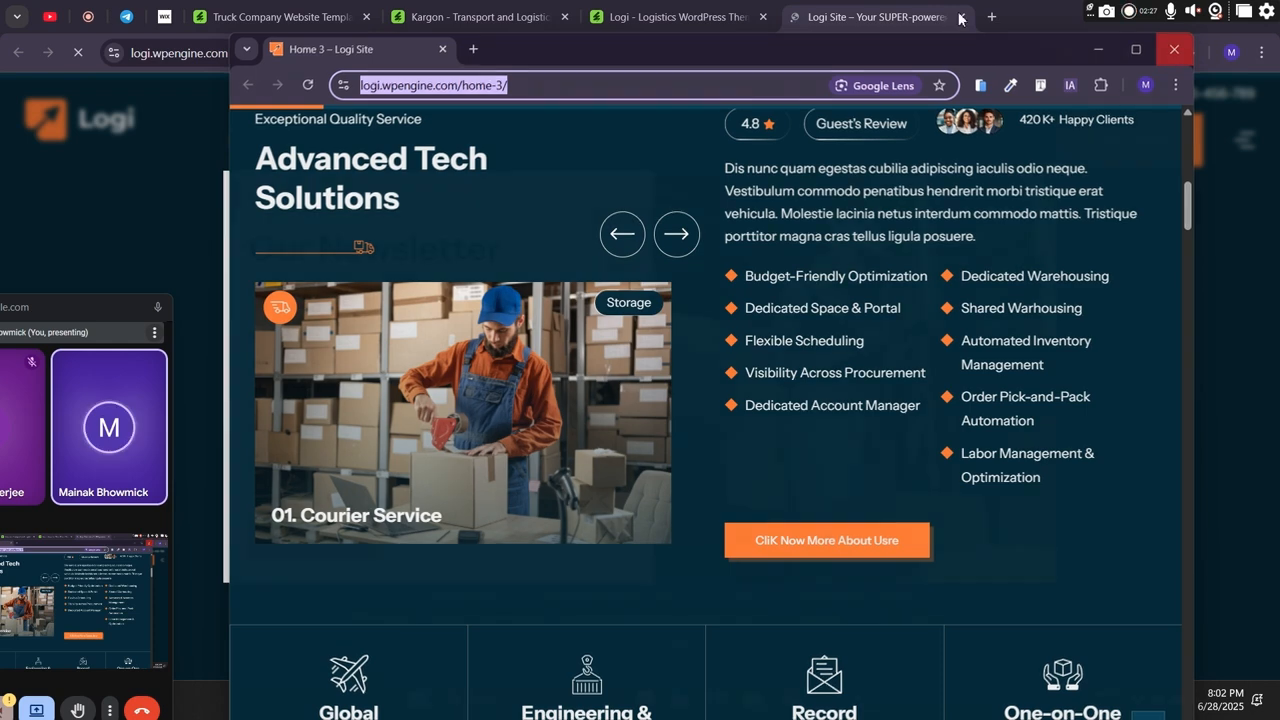
pyautogui.click(1179, 50)
pyautogui.click(992, 16)
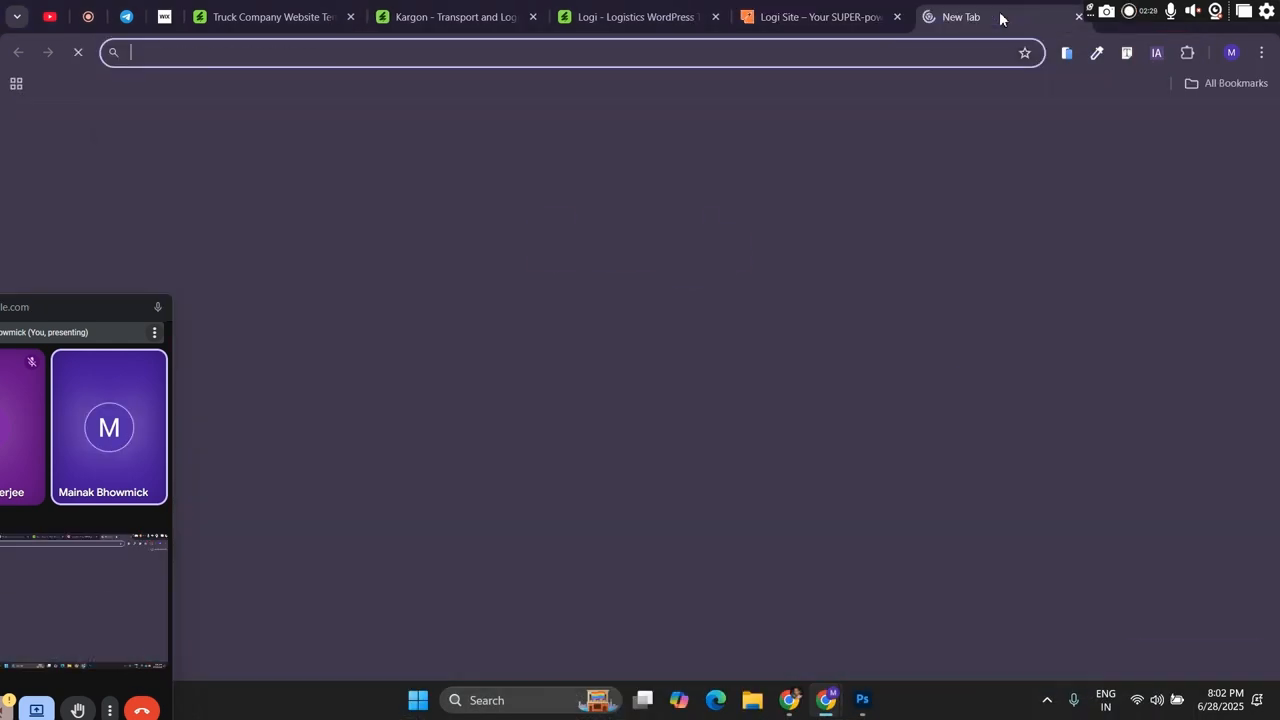
pyautogui.hotkey('ctrl', 'v')
pyautogui.press('Return')
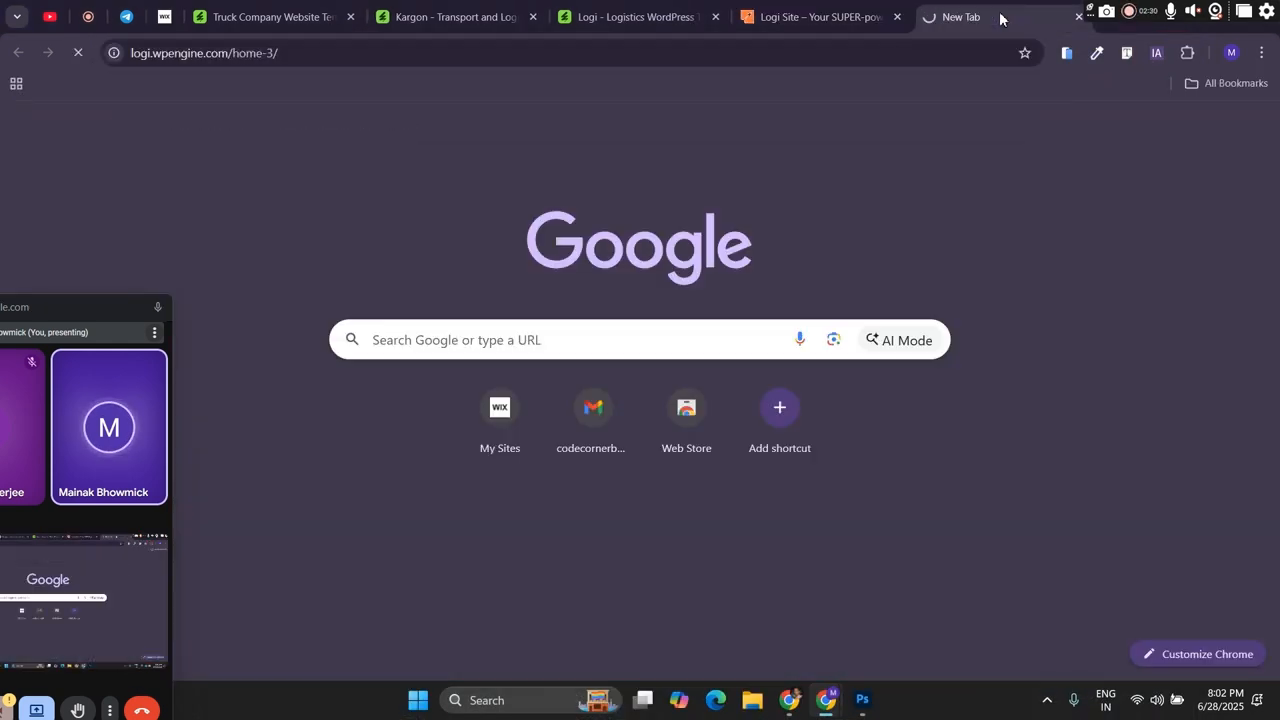
# Step: Dismiss the newsletter pop-up on the logi.wpengine.com home demo and review its hero and company statistics sections
pyautogui.click(820, 17)
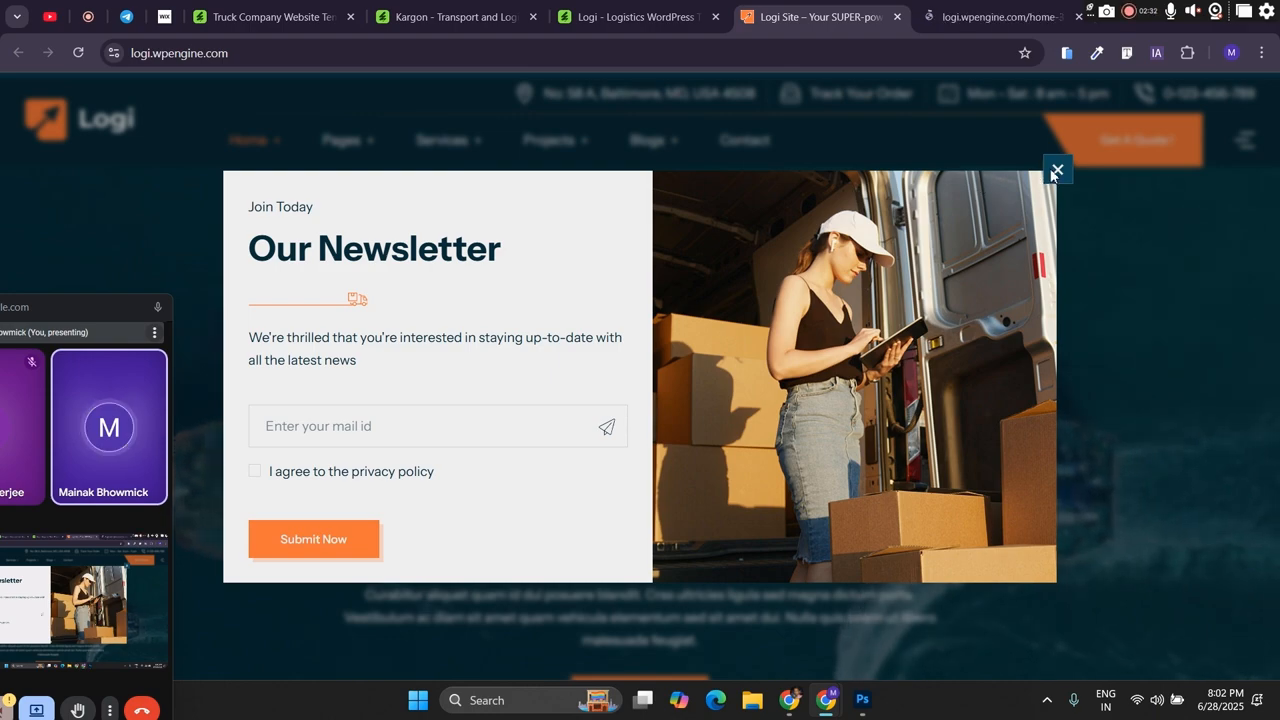
pyautogui.click(1058, 172)
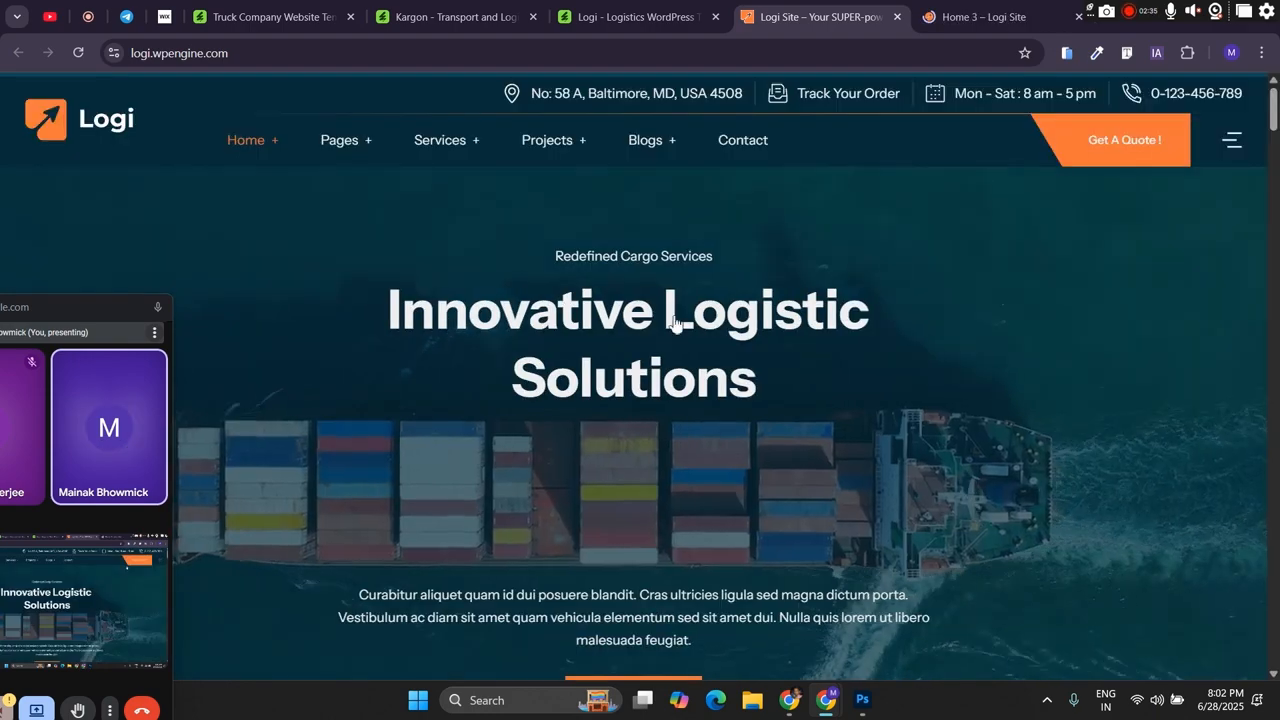
pyautogui.scroll(-3, 671, 318)
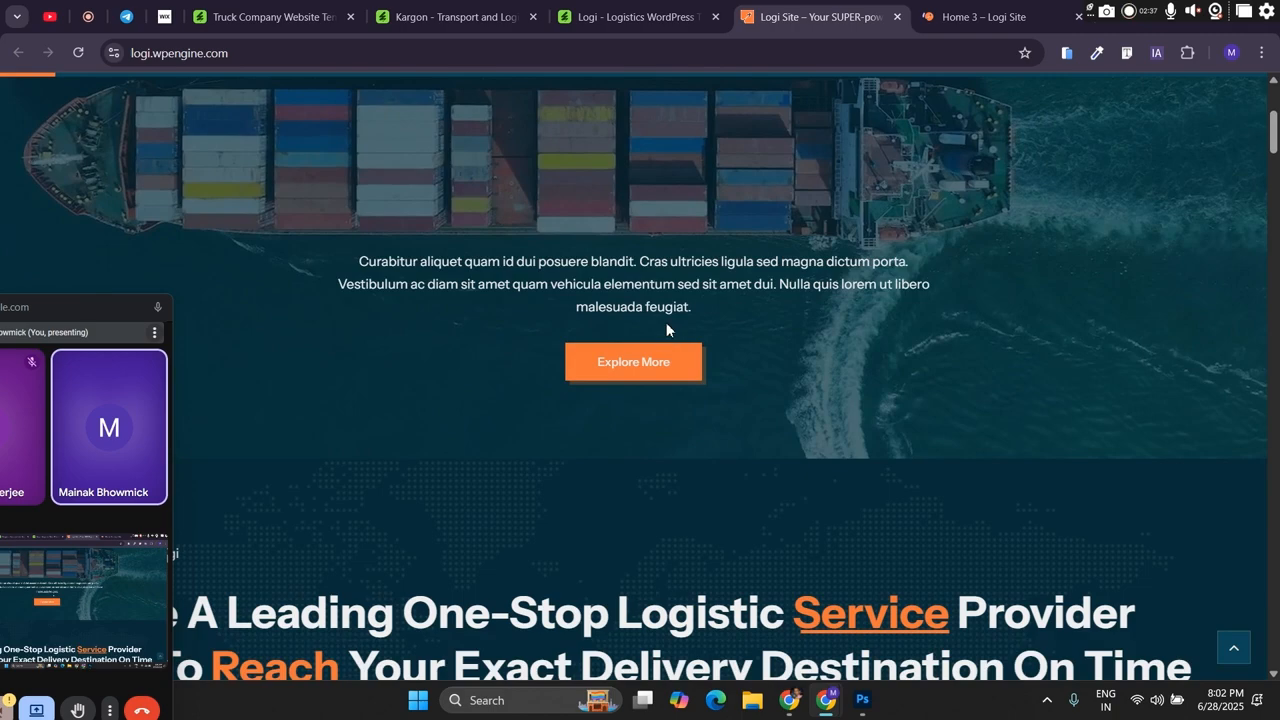
pyautogui.scroll(-3, 668, 388)
pyautogui.scroll(-2, 668, 390)
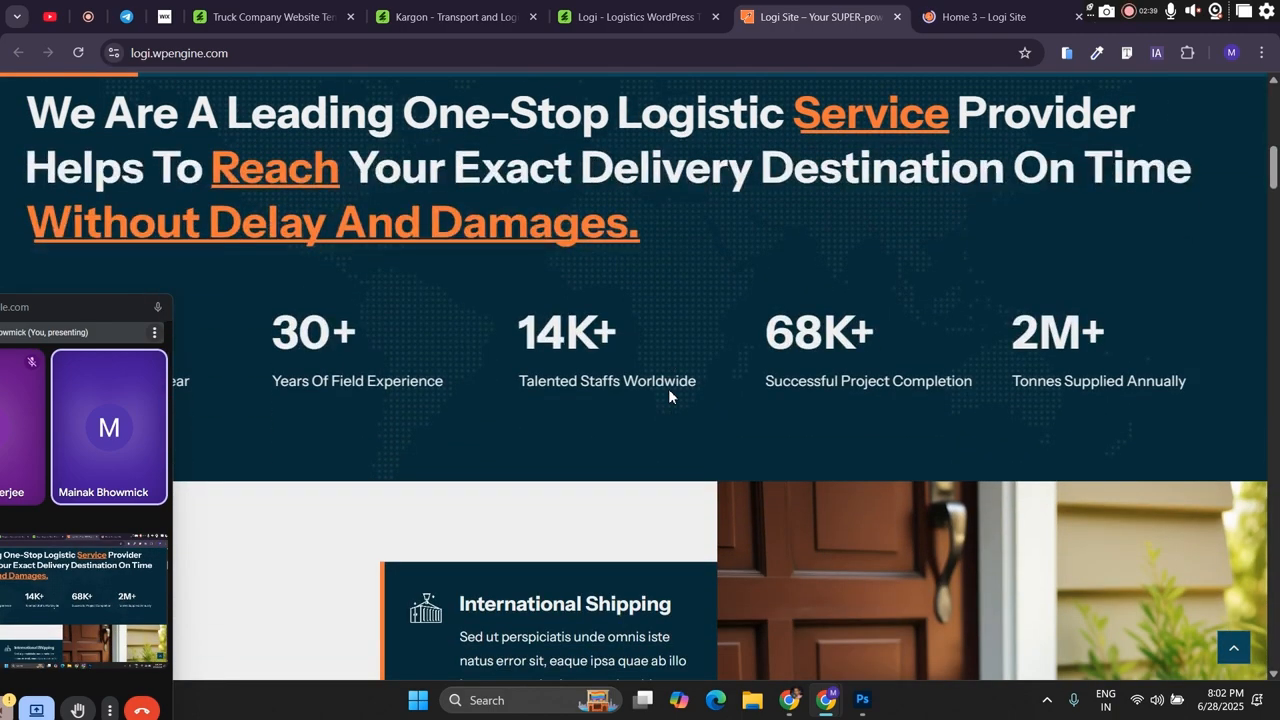
pyautogui.scroll(2, 230, 326)
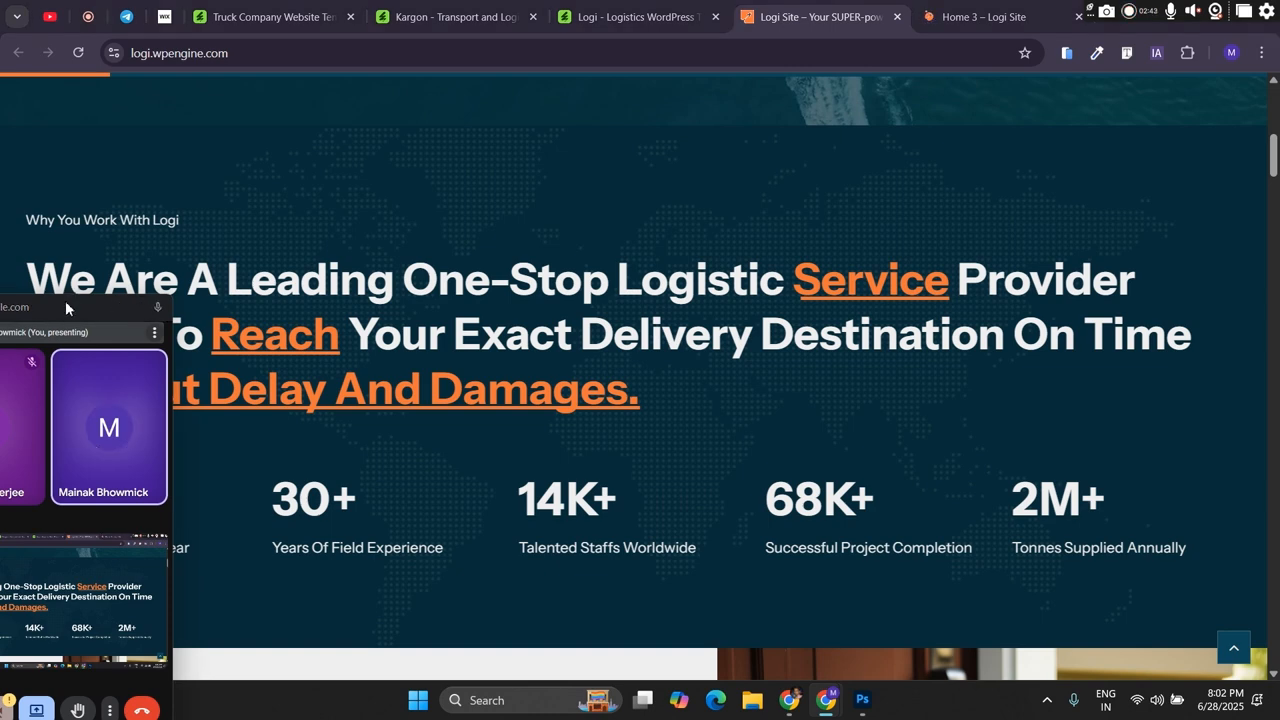
# Step: Move the floating Meet call window clear of the page and highlight the beginning of the "Why You Work With Logi" section
pyautogui.moveTo(65, 304); pyautogui.dragTo(2, 671)
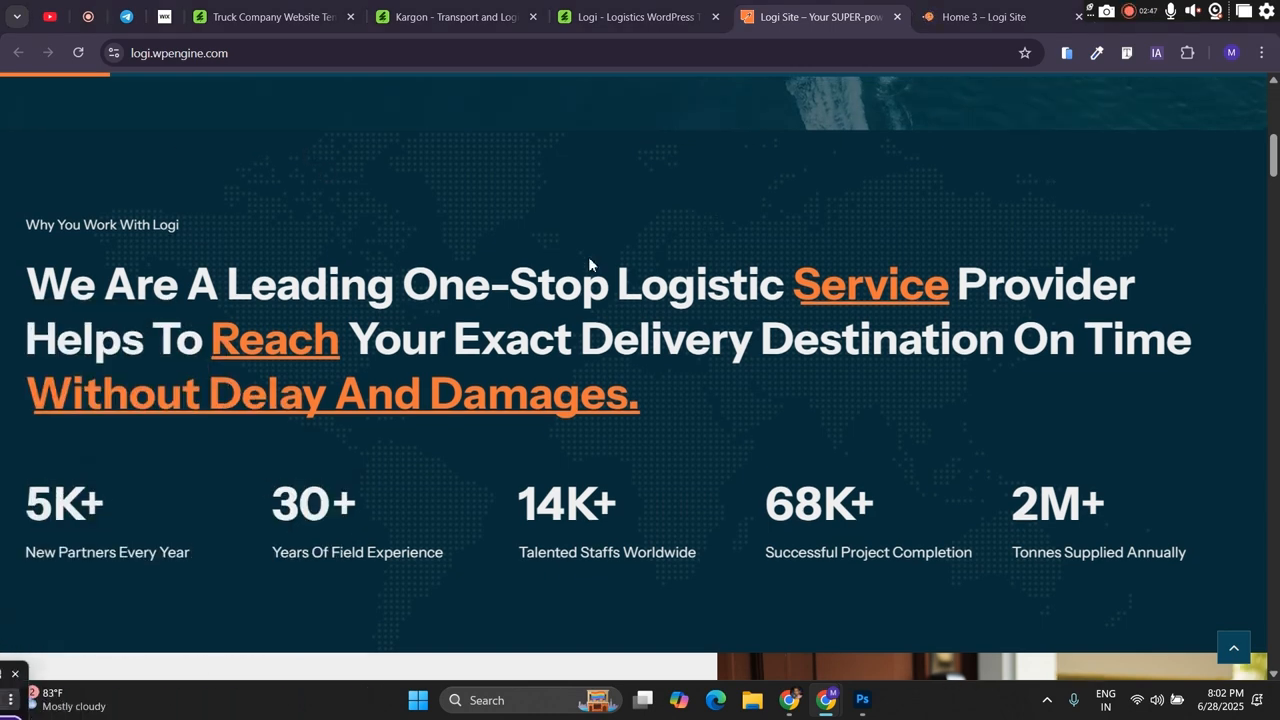
pyautogui.scroll(10, 591, 277)
pyautogui.scroll(-10, 588, 281)
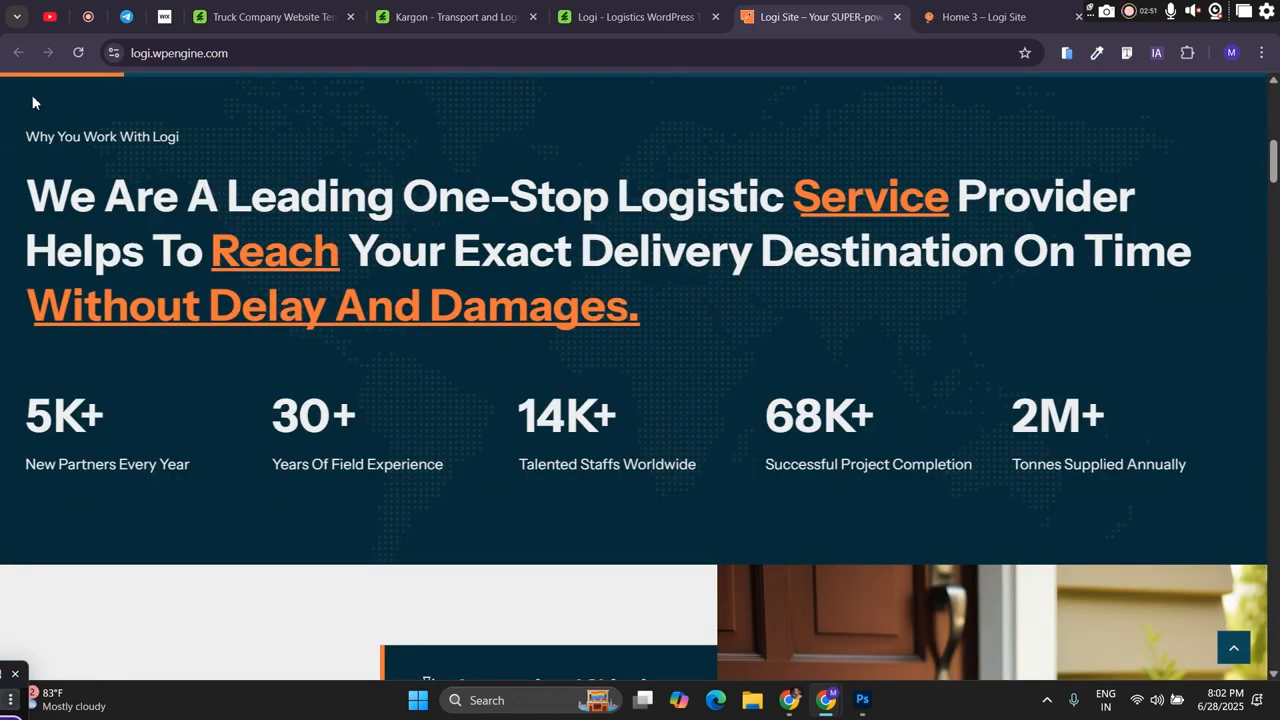
pyautogui.moveTo(25, 136); pyautogui.dragTo(96, 137)
pyautogui.moveTo(342, 172); pyautogui.dragTo(340, 205)
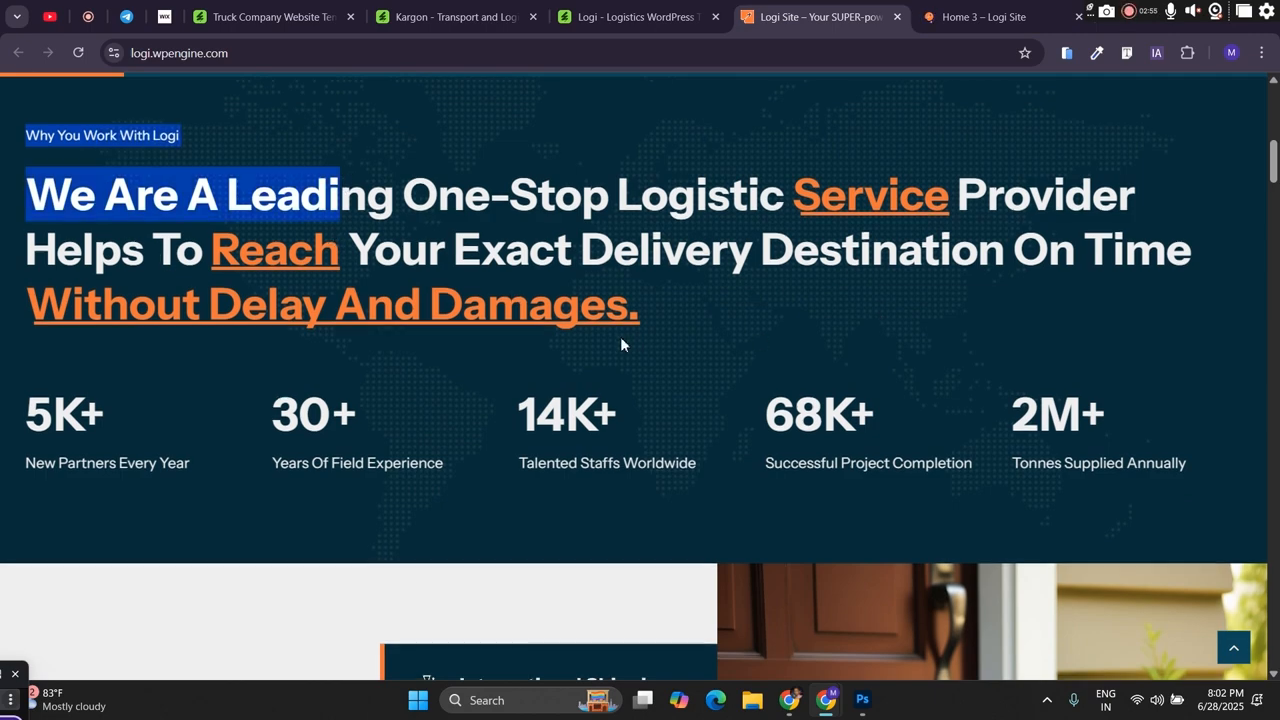
# Step: Review the Logistics Solutions and Cost-Effective Logistics Services sections of the home demo
pyautogui.scroll(-5, 620, 336)
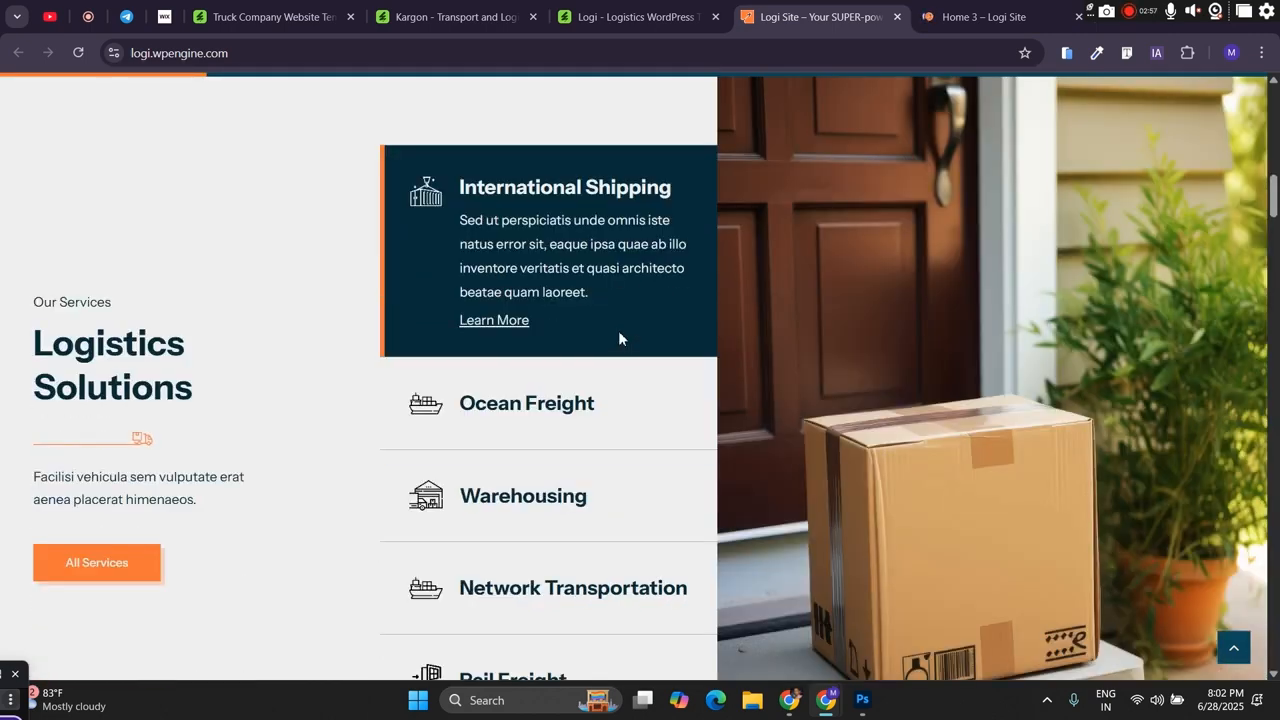
pyautogui.scroll(-8, 619, 333)
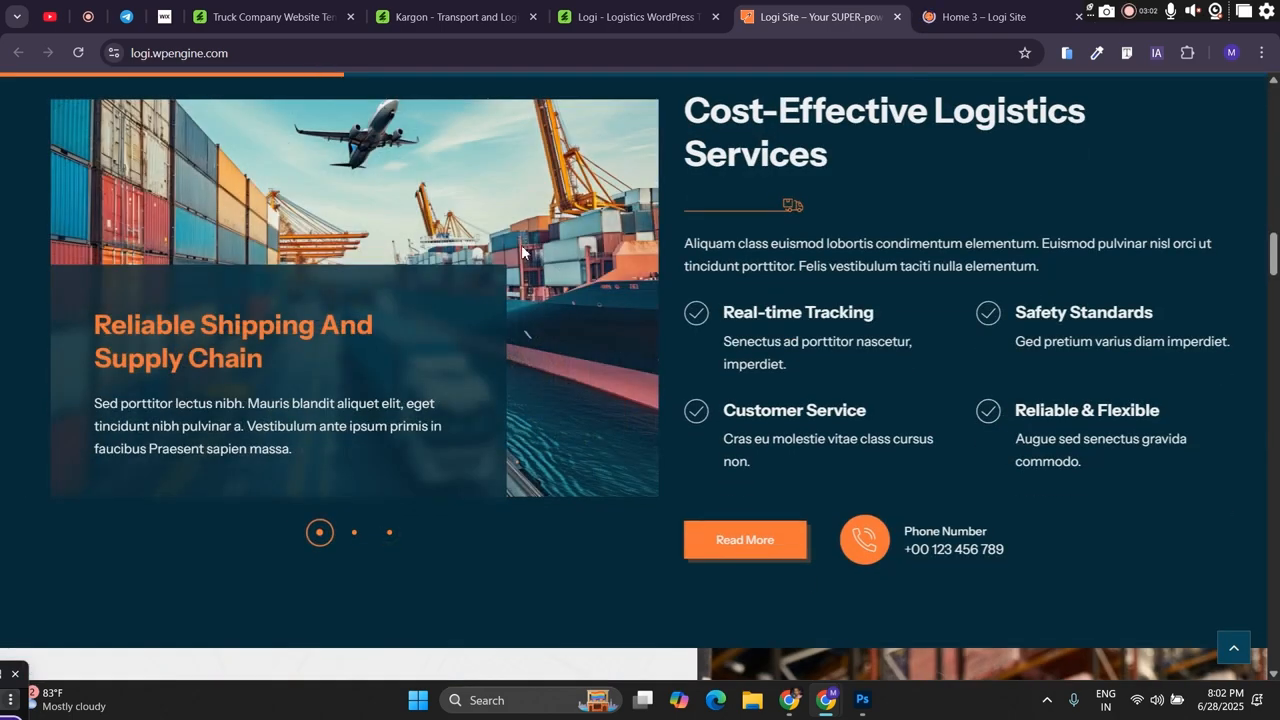
pyautogui.scroll(1, 505, 373)
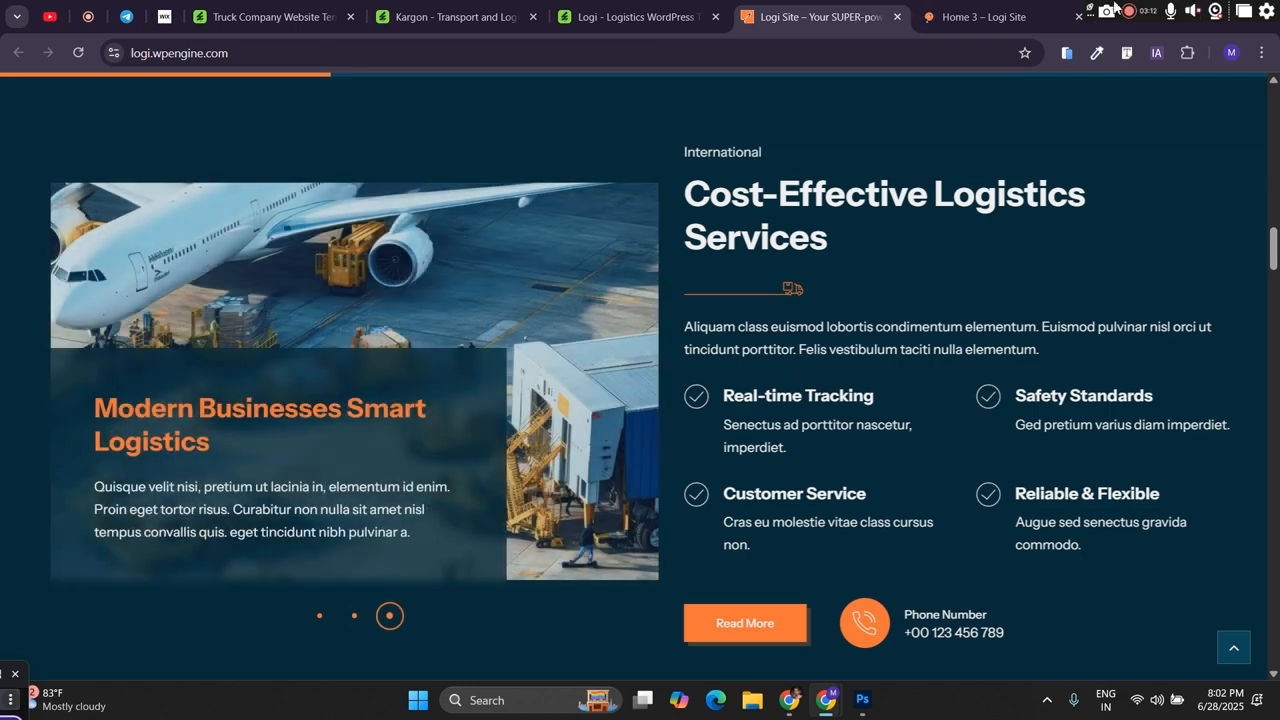
# Step: Bring up the Home 3 demo and briefly check the abcd.psd layout in Photoshop before returning to the demo in Chrome
pyautogui.click(980, 15)
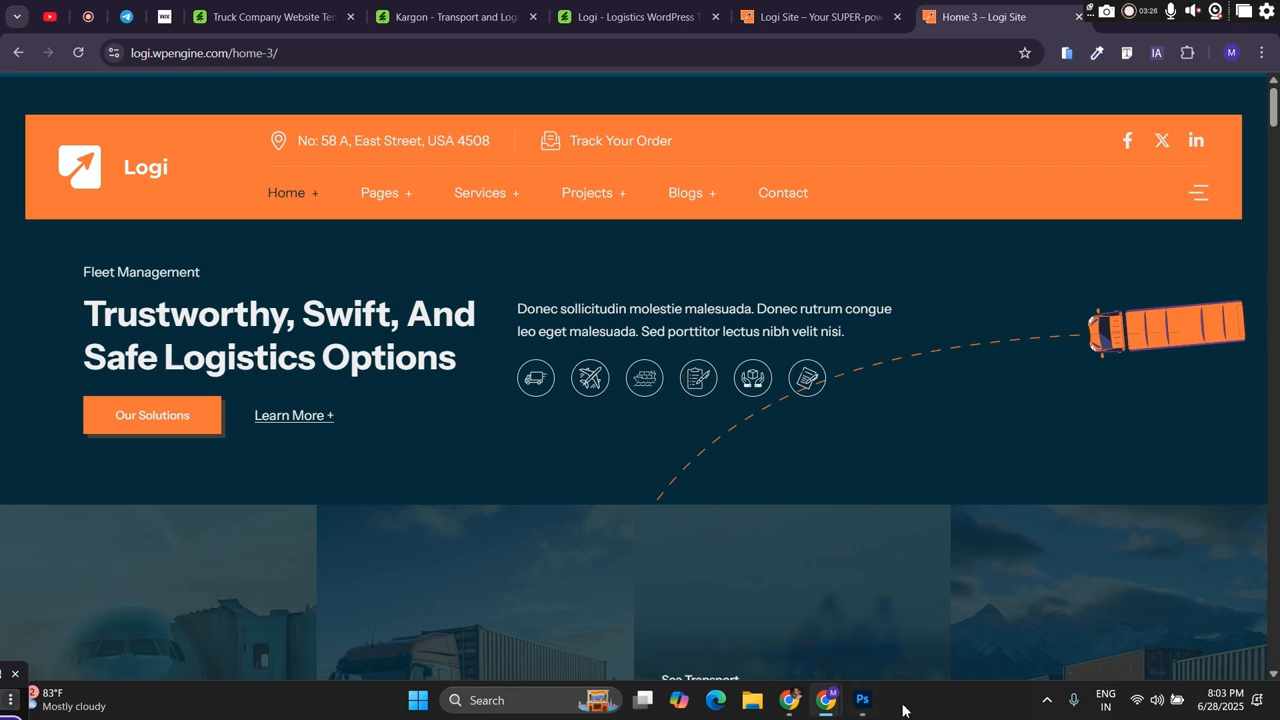
pyautogui.click(863, 700)
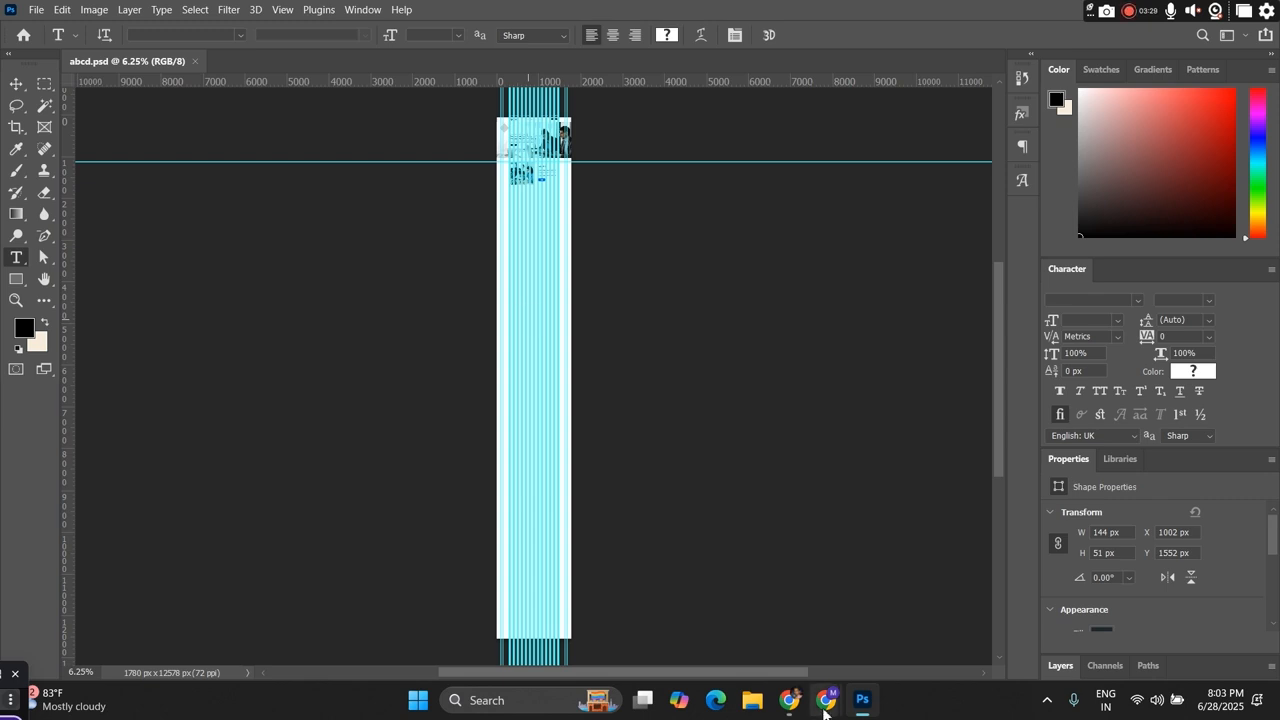
pyautogui.moveTo(826, 705)
pyautogui.click(733, 610)
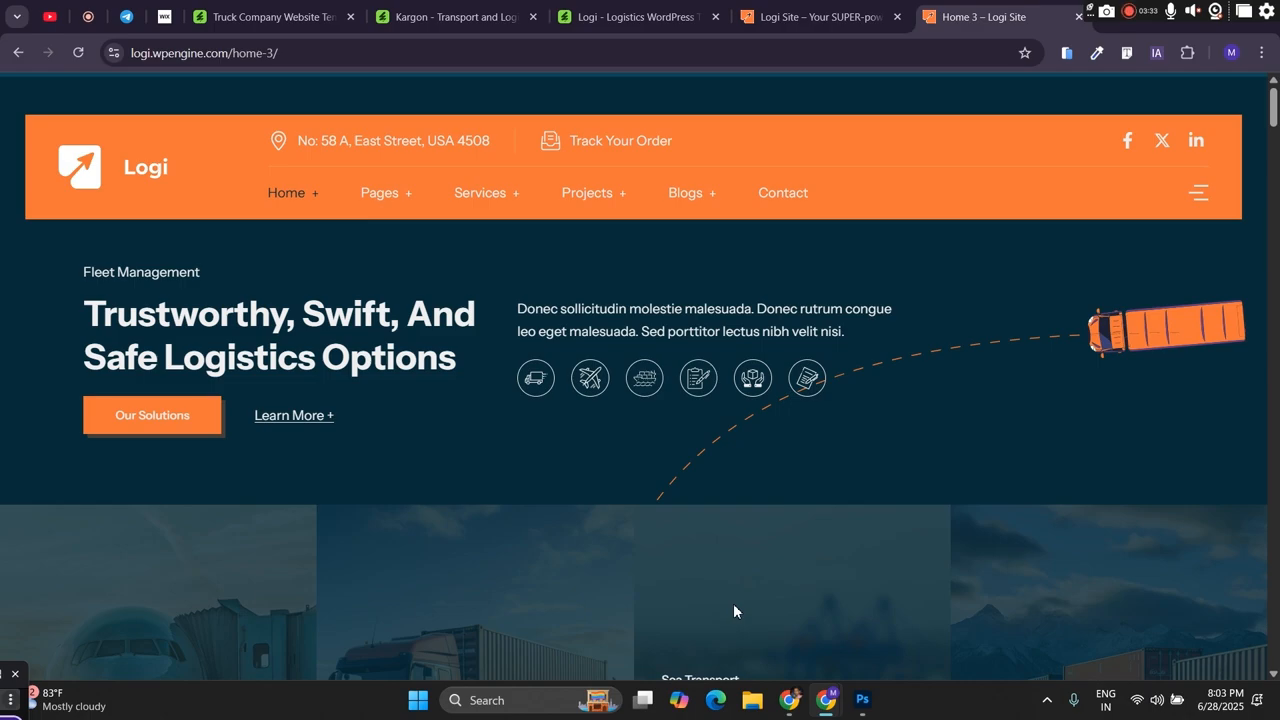
# Step: Switch to Photoshop and magnify abcd.psd to 50% to show the About Us section beneath the hero banner
pyautogui.click(866, 705)
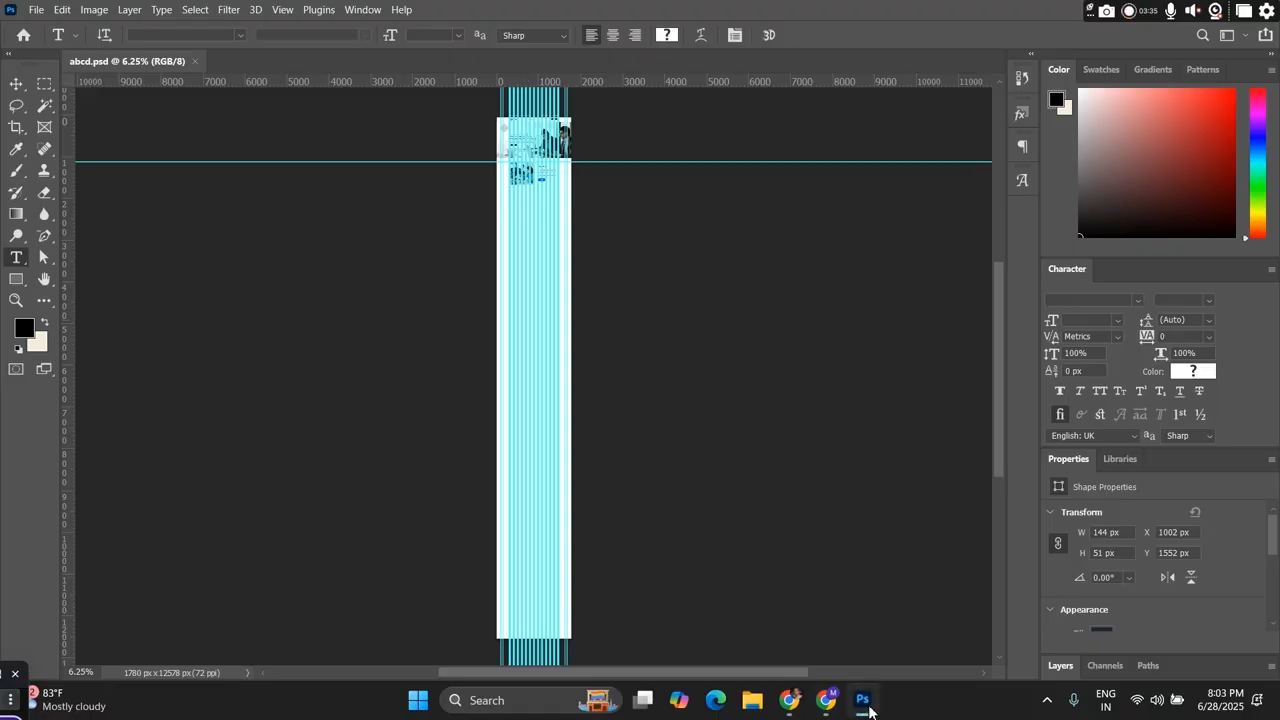
pyautogui.hotkey('ctrl', '+')
pyautogui.hotkey('ctrl', '+')
pyautogui.hotkey('ctrl', '+')
pyautogui.hotkey('ctrl', '+')
pyautogui.hotkey('ctrl', '+')
pyautogui.hotkey('ctrl', '+')
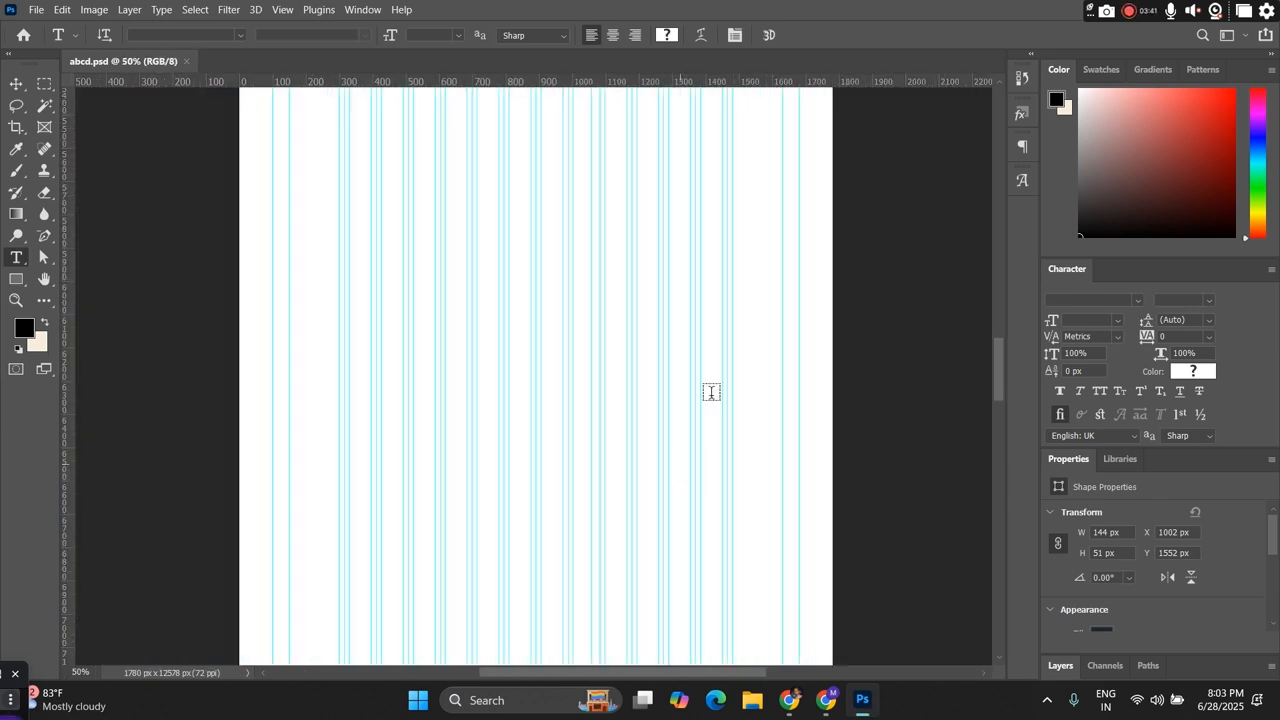
pyautogui.scroll(6, 718, 367)
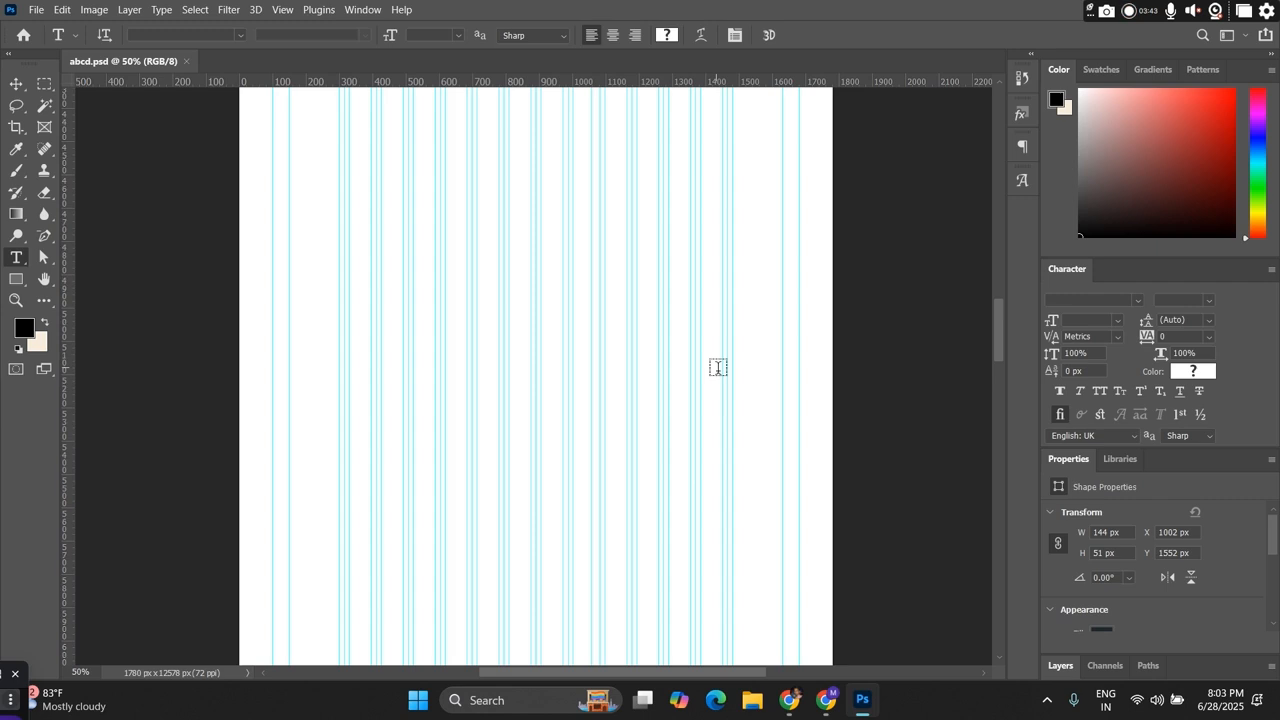
pyautogui.scroll(7, 718, 367)
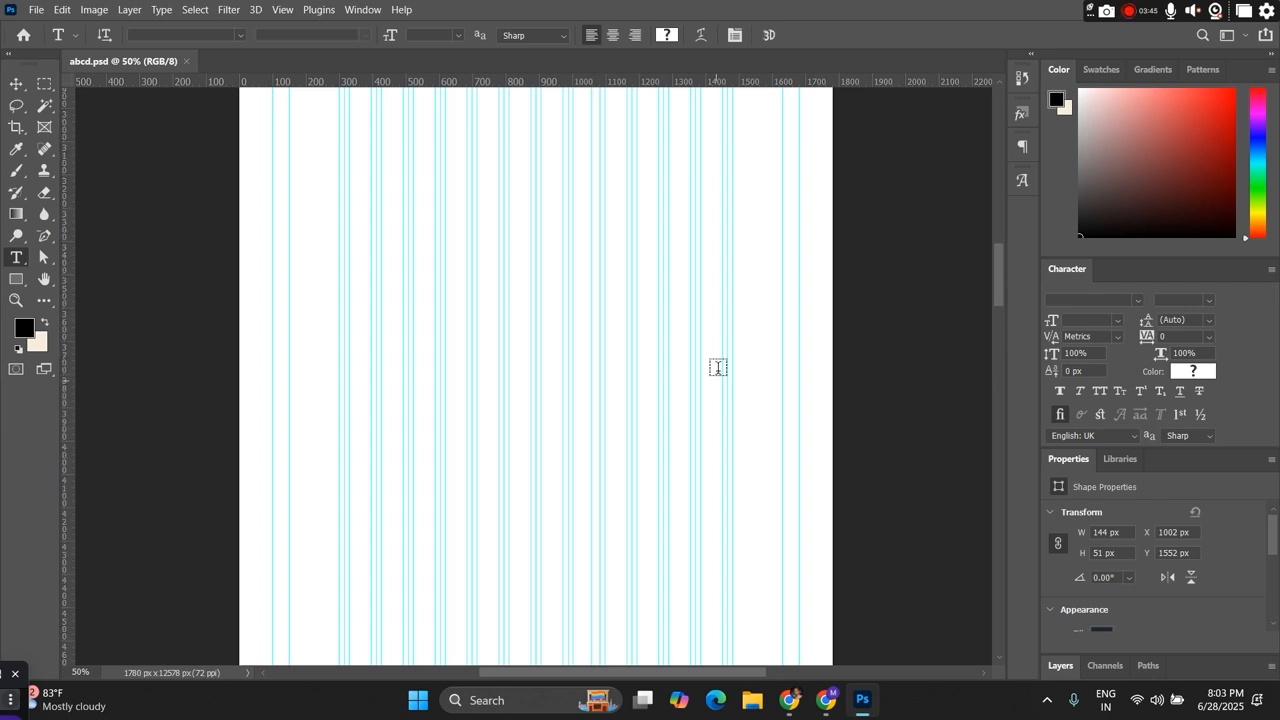
pyautogui.scroll(7, 718, 367)
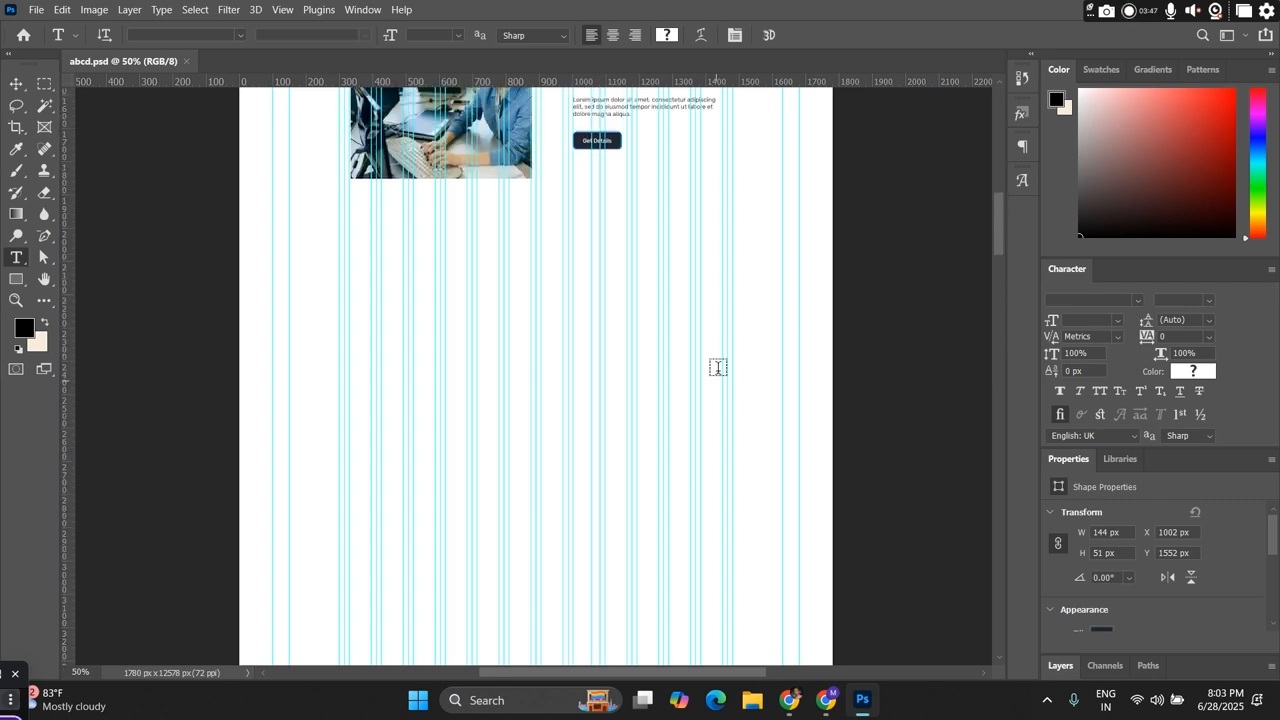
pyautogui.scroll(4, 718, 366)
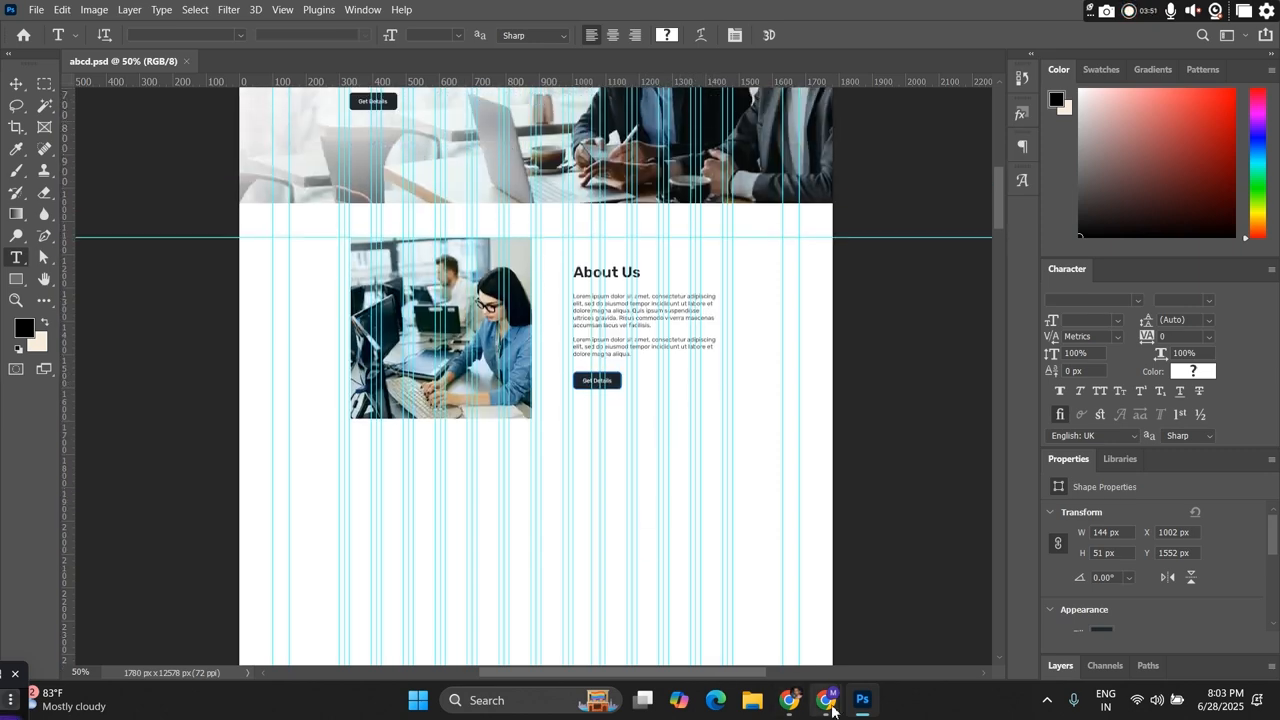
# Step: Return to the Home 3 demo in Chrome and examine its freight service cards and Advanced Tech Solutions section
pyautogui.moveTo(831, 706)
pyautogui.click(722, 627)
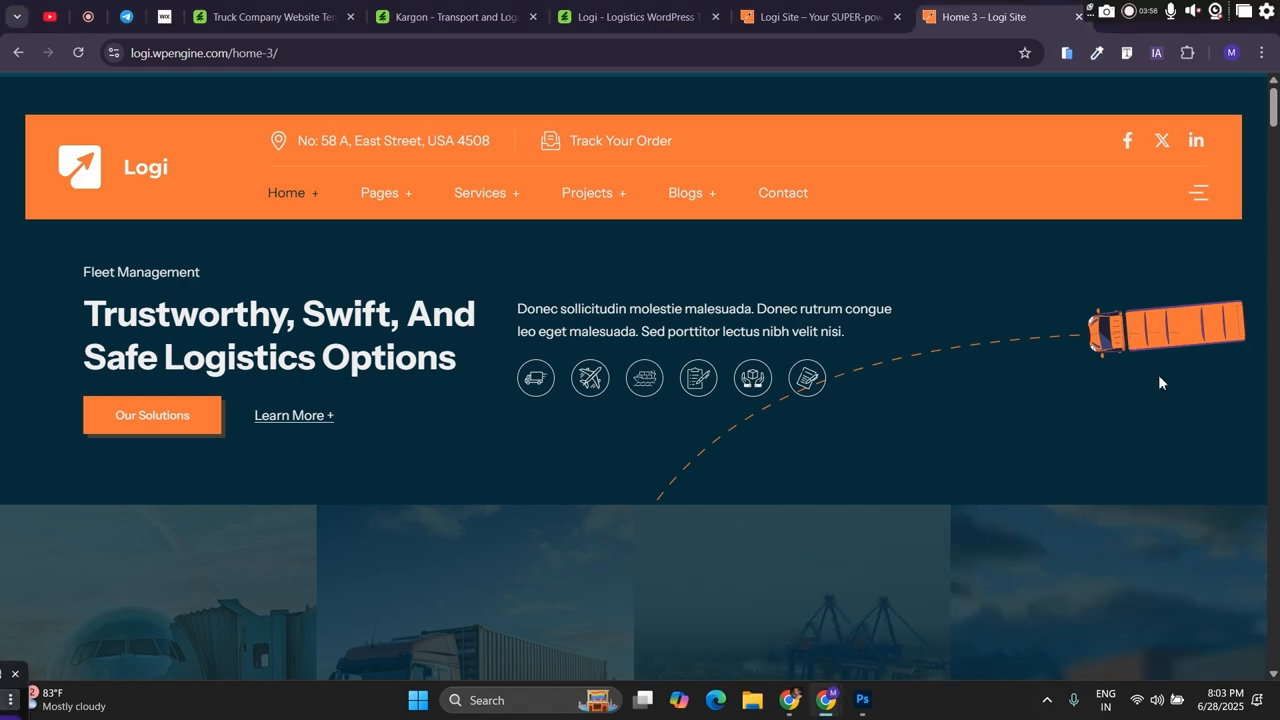
pyautogui.scroll(-1, 608, 407)
pyautogui.scroll(-2, 607, 446)
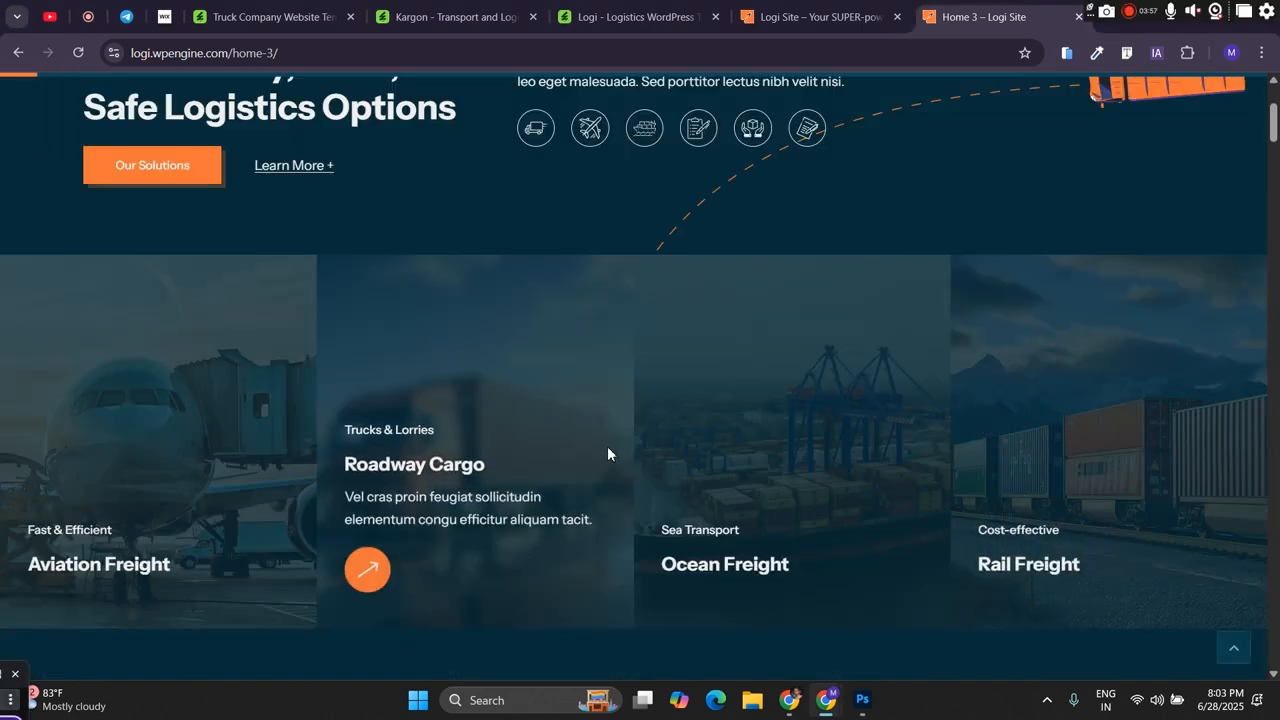
pyautogui.scroll(-1, 607, 446)
pyautogui.scroll(-4, 607, 456)
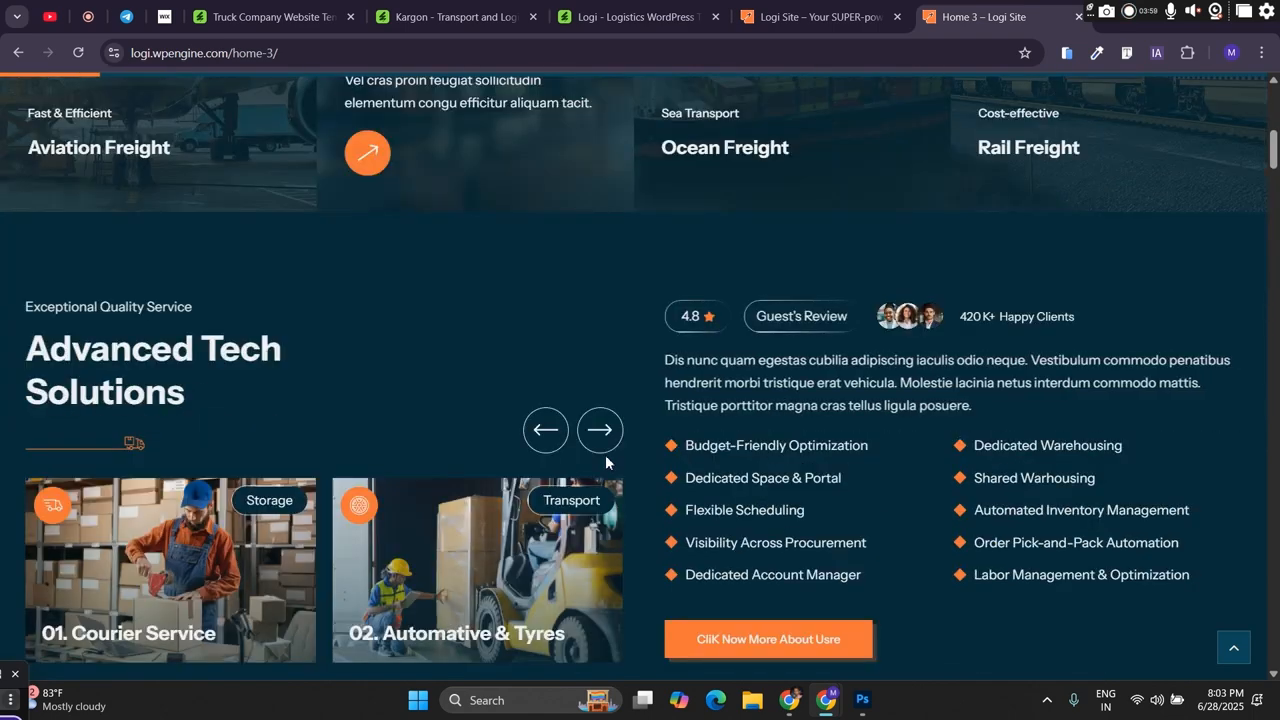
pyautogui.scroll(-1, 605, 456)
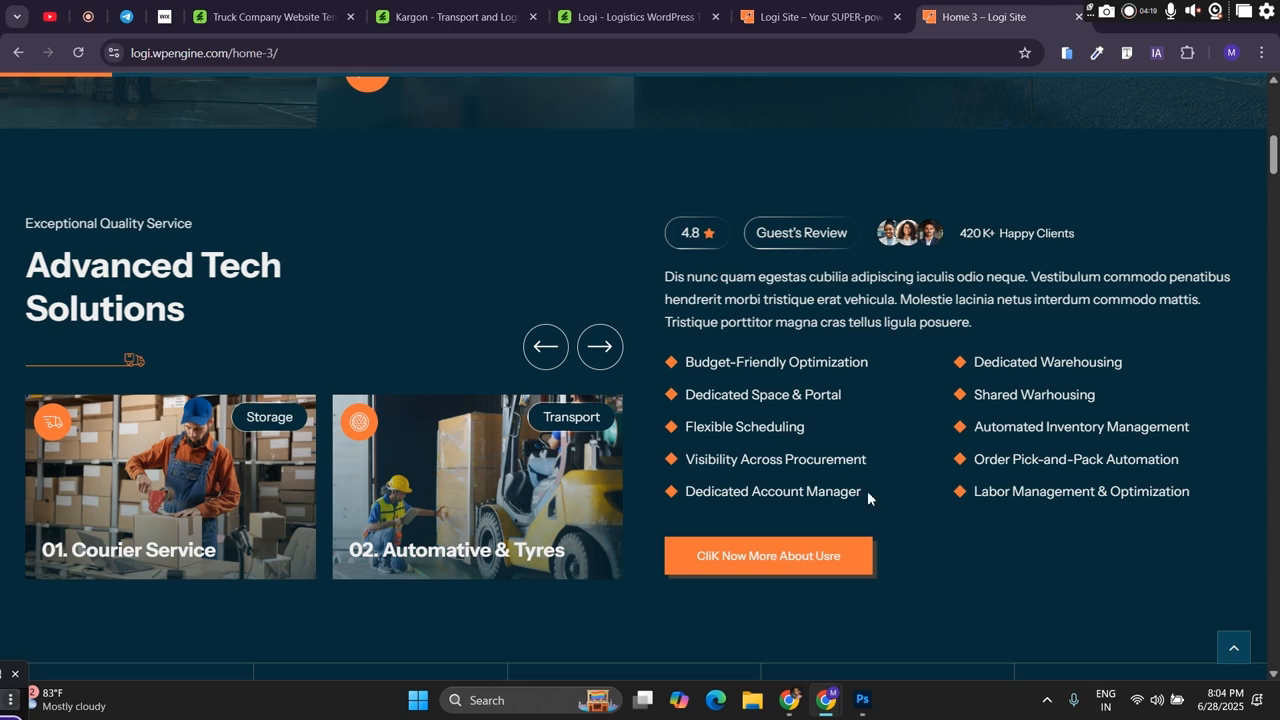
# Step: Switch back to the logi.wpengine.com home demo and review it again from the hero through Cost-Effective Logistics Services
pyautogui.click(815, 17)
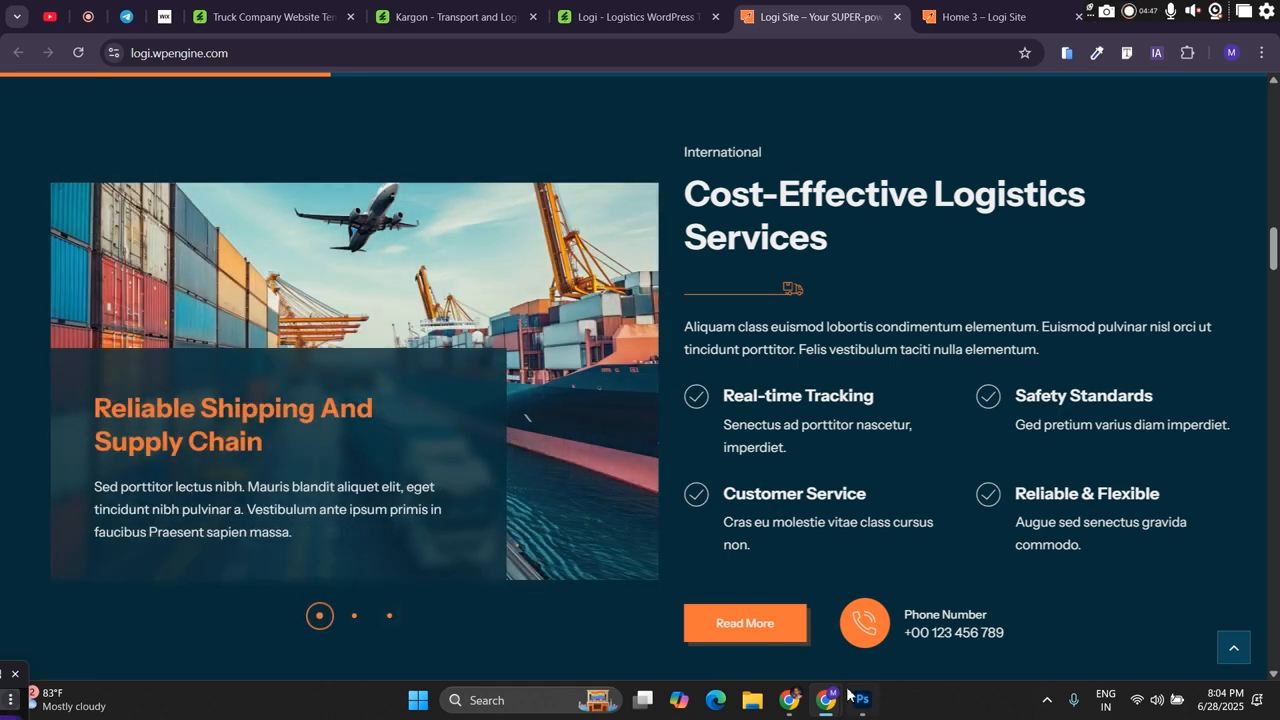
pyautogui.moveTo(847, 694)
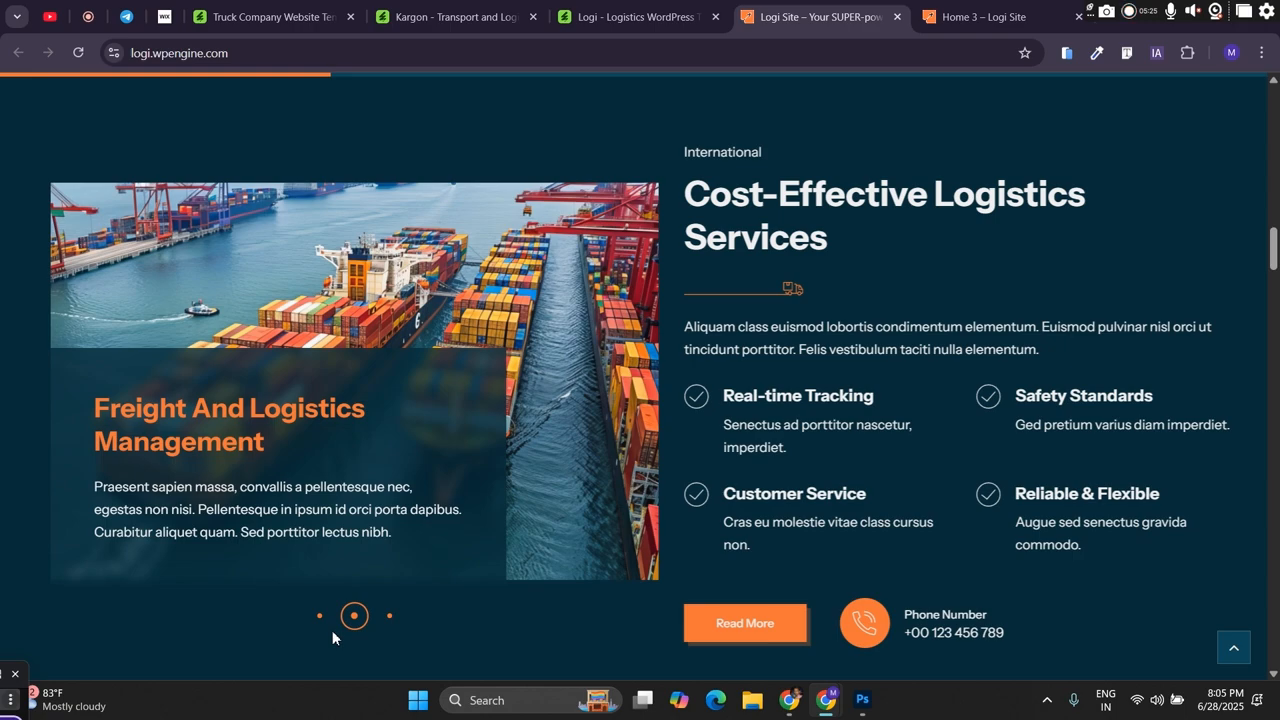
pyautogui.scroll(15, 746, 342)
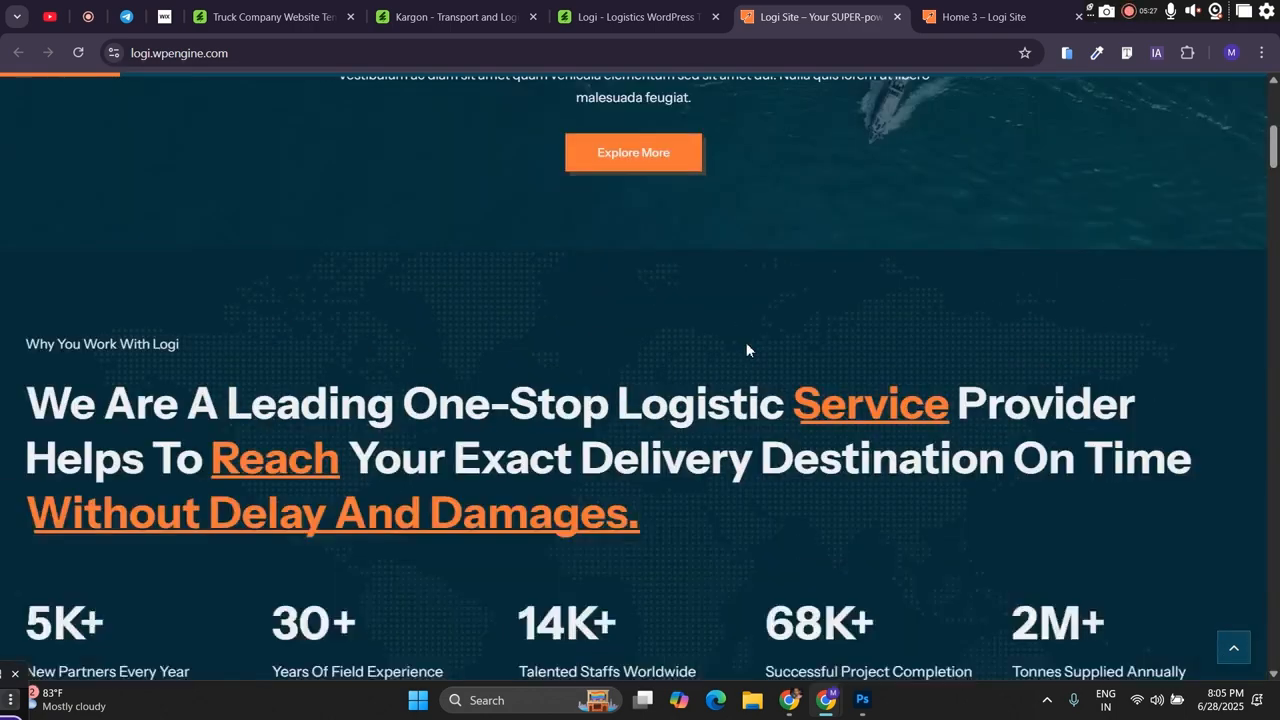
pyautogui.scroll(5, 626, 287)
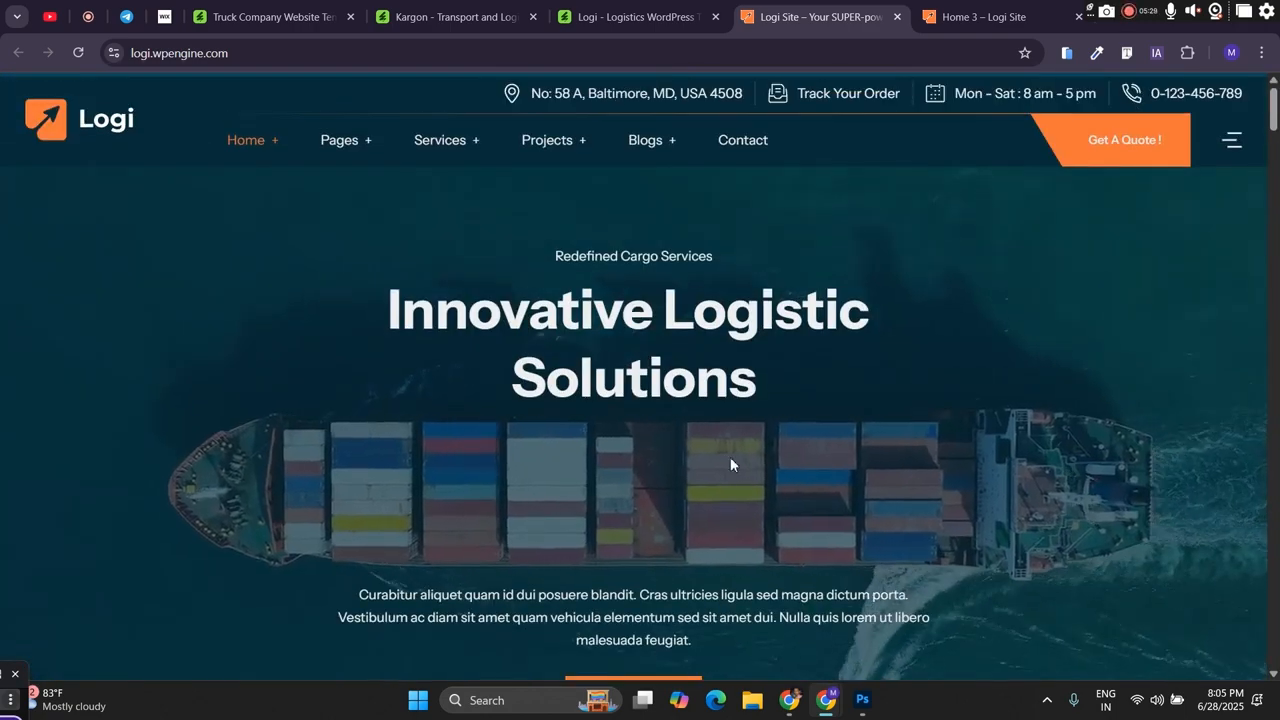
pyautogui.scroll(-10, 730, 464)
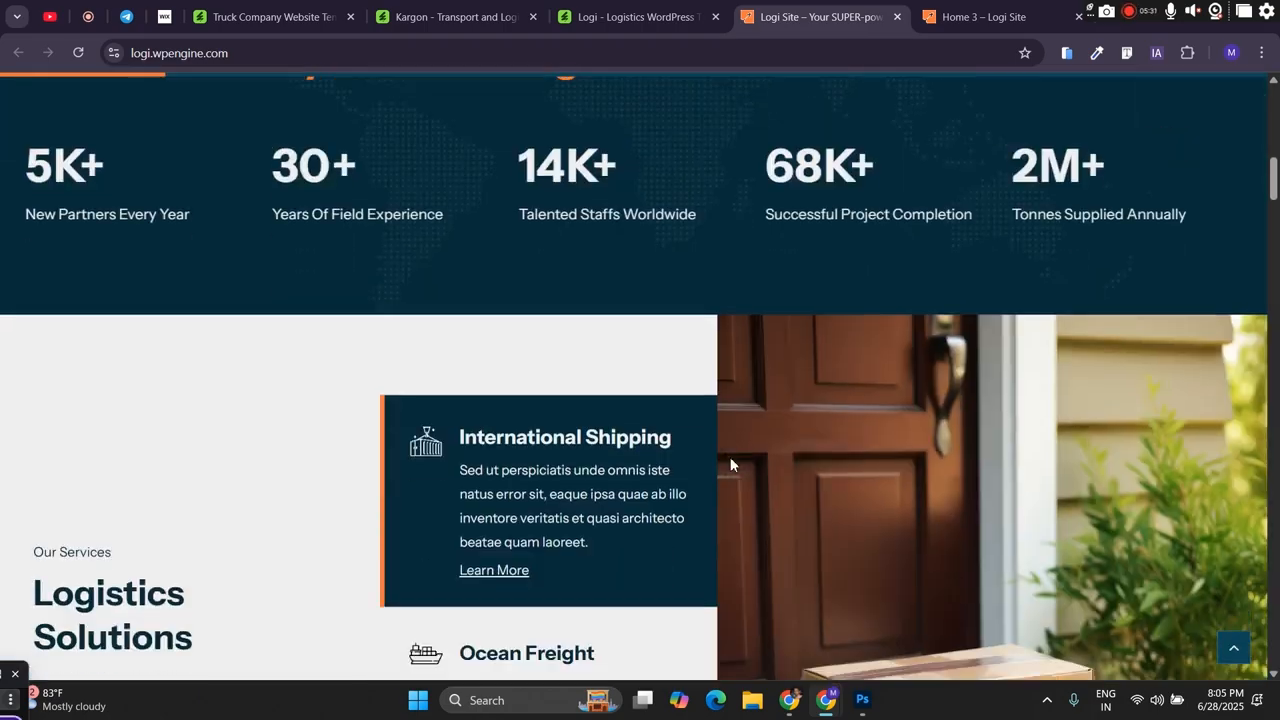
pyautogui.scroll(-10, 730, 464)
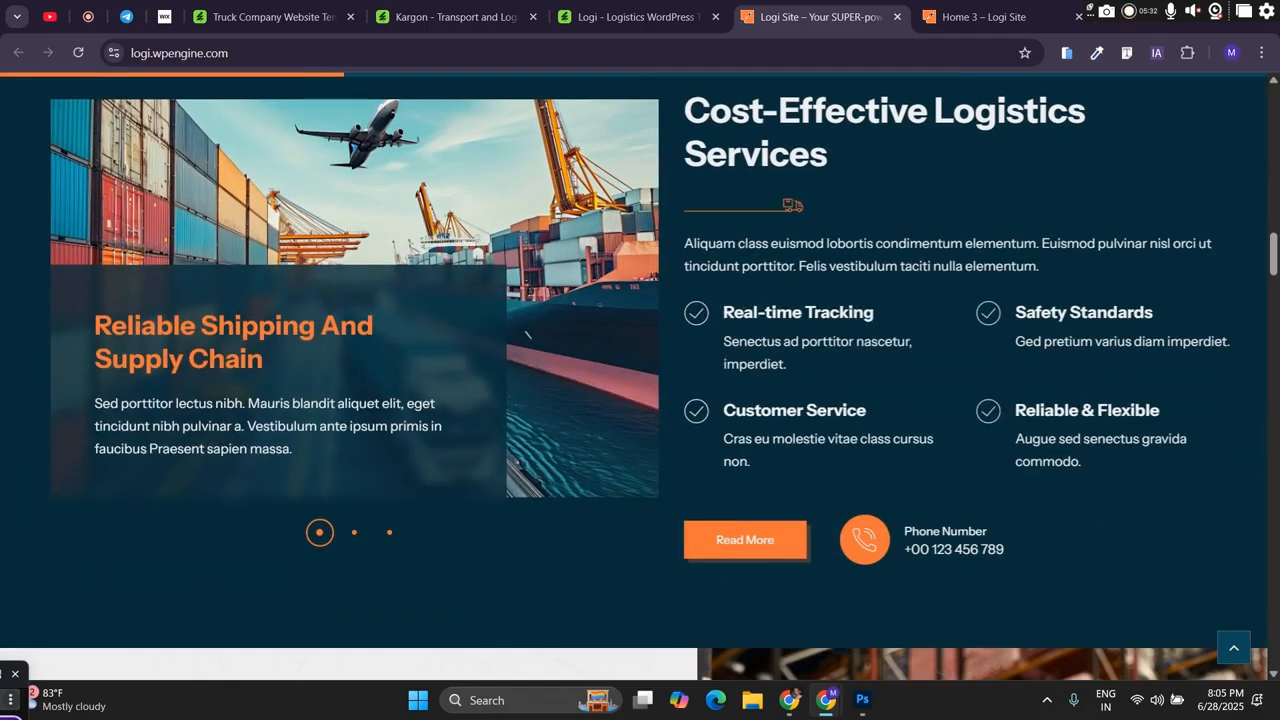
# Step: Switch to Photoshop and place a fixed-size marquee selection of 1780 × 100 px directly beneath the About Us image
pyautogui.click(863, 700)
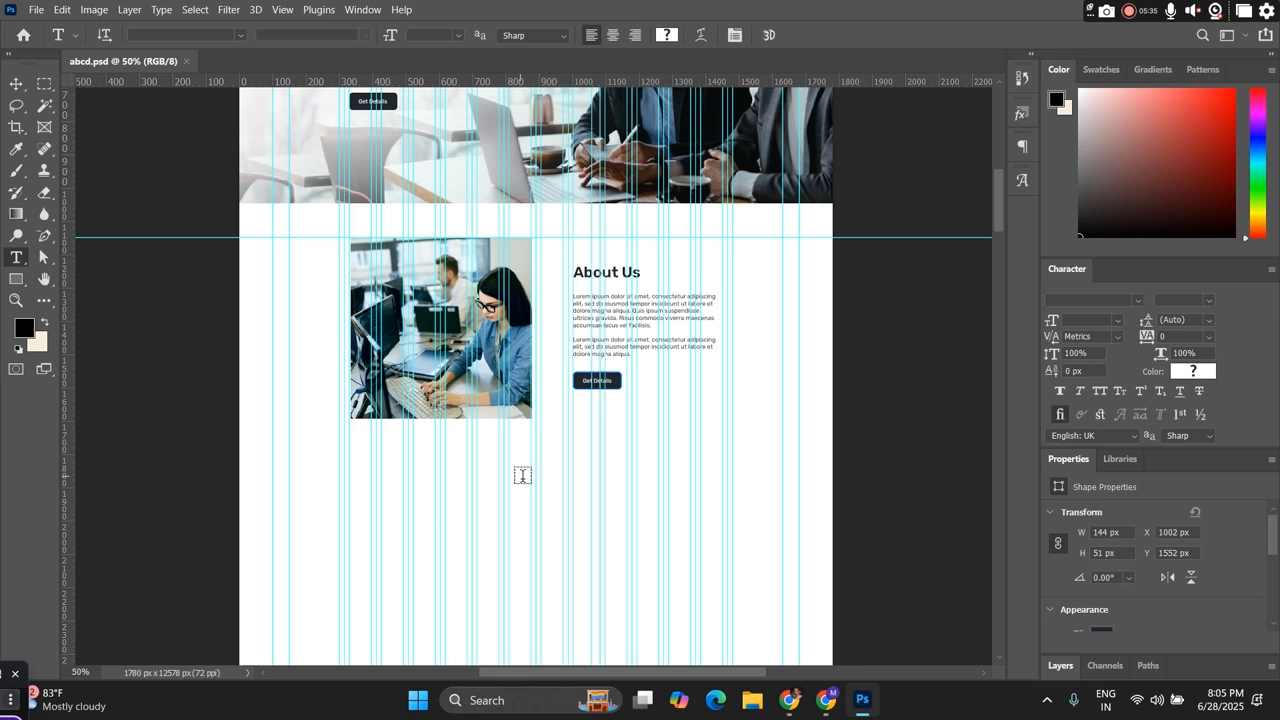
pyautogui.scroll(-4, 488, 411)
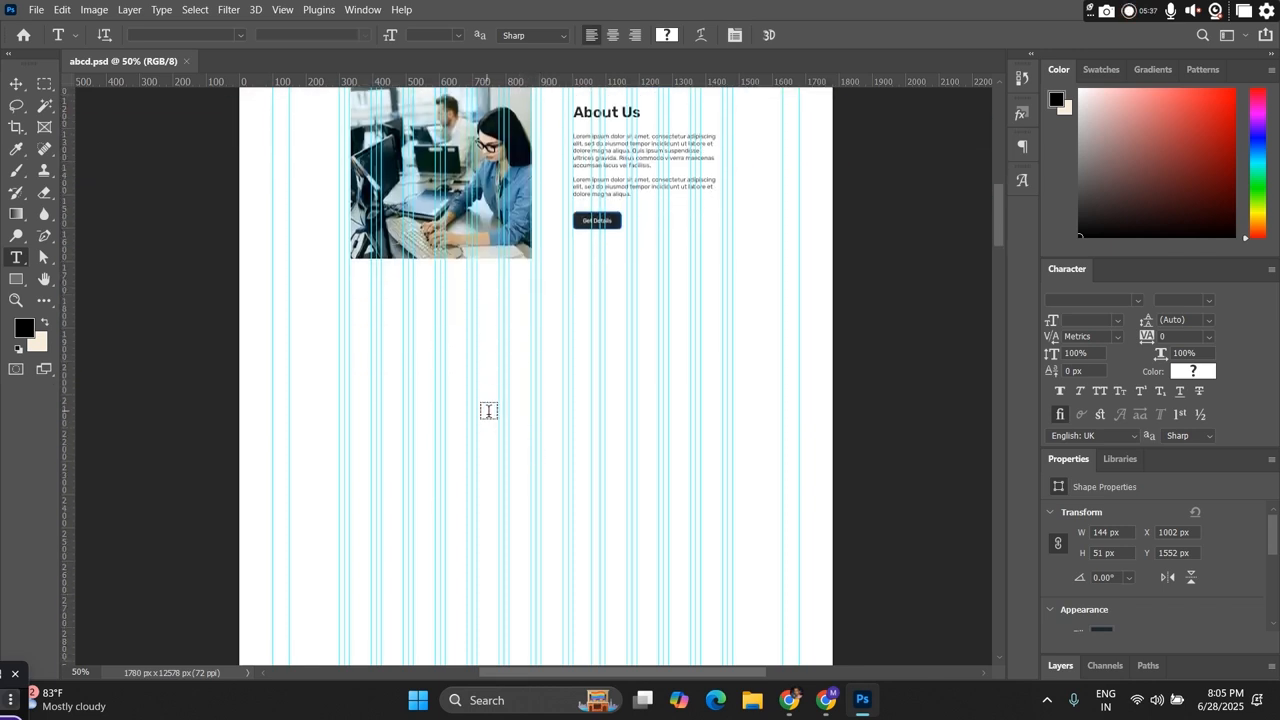
pyautogui.scroll(-1, 488, 411)
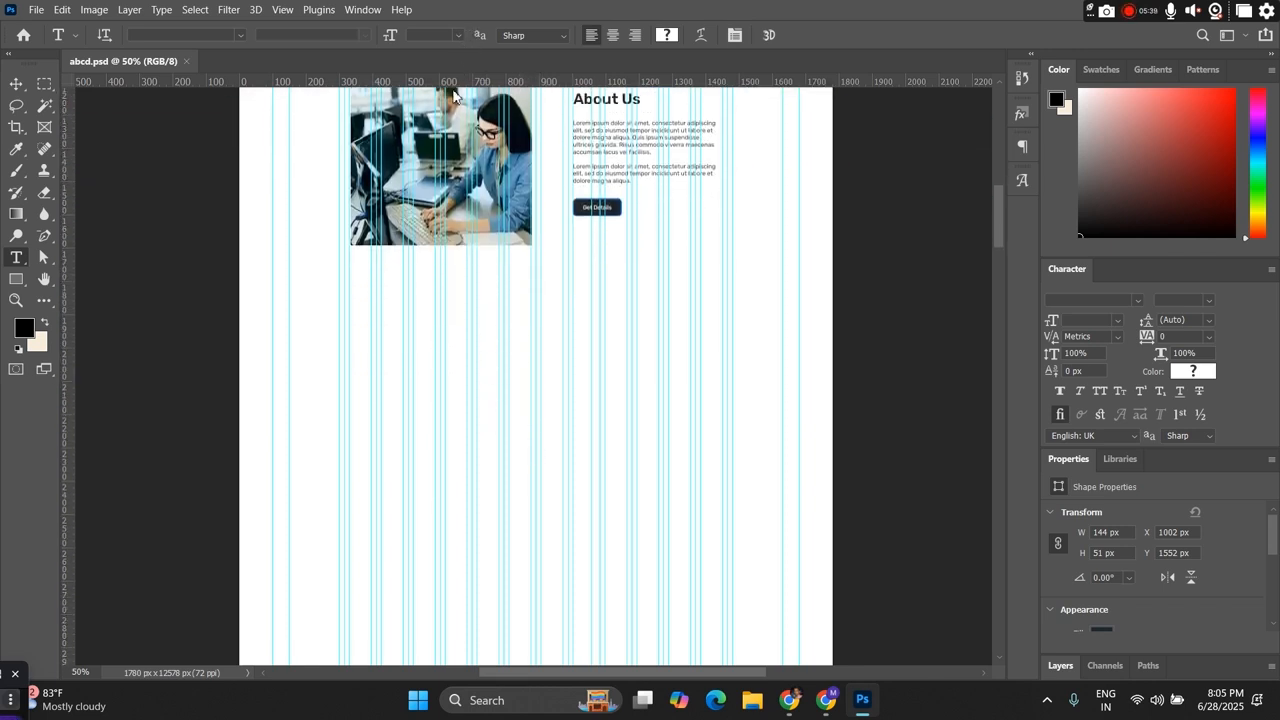
pyautogui.click(44, 83)
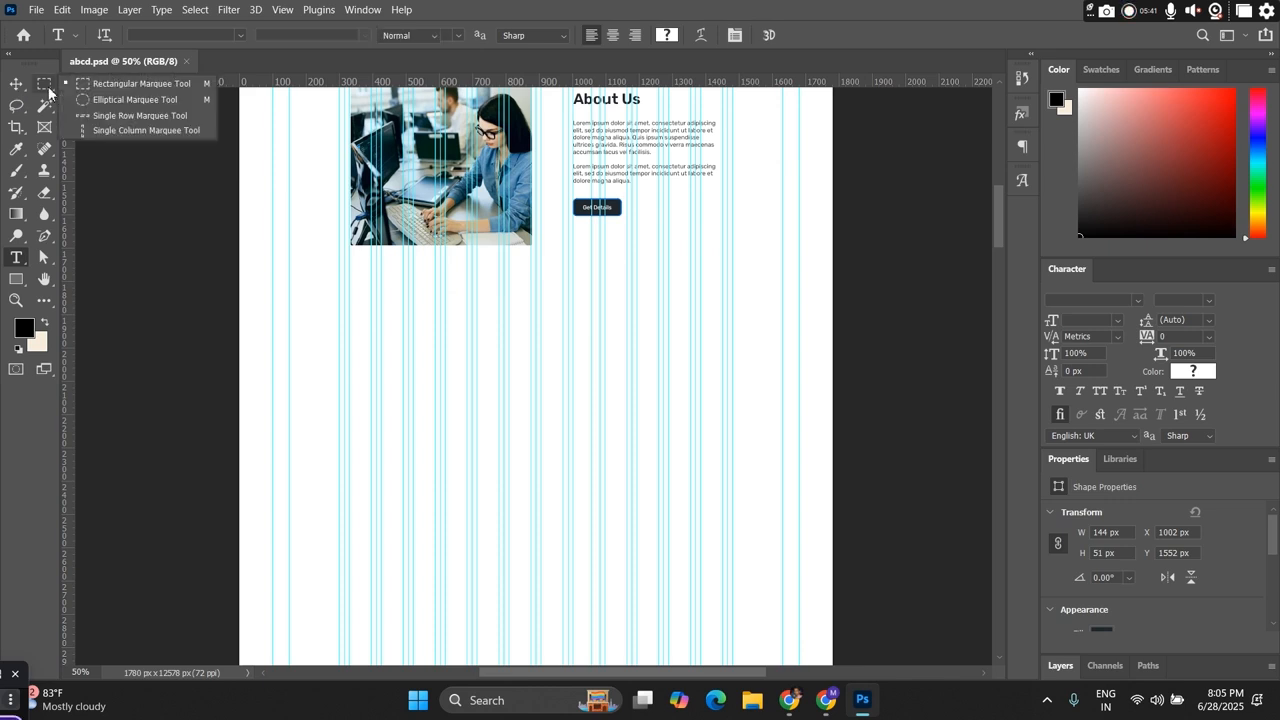
pyautogui.click(402, 35)
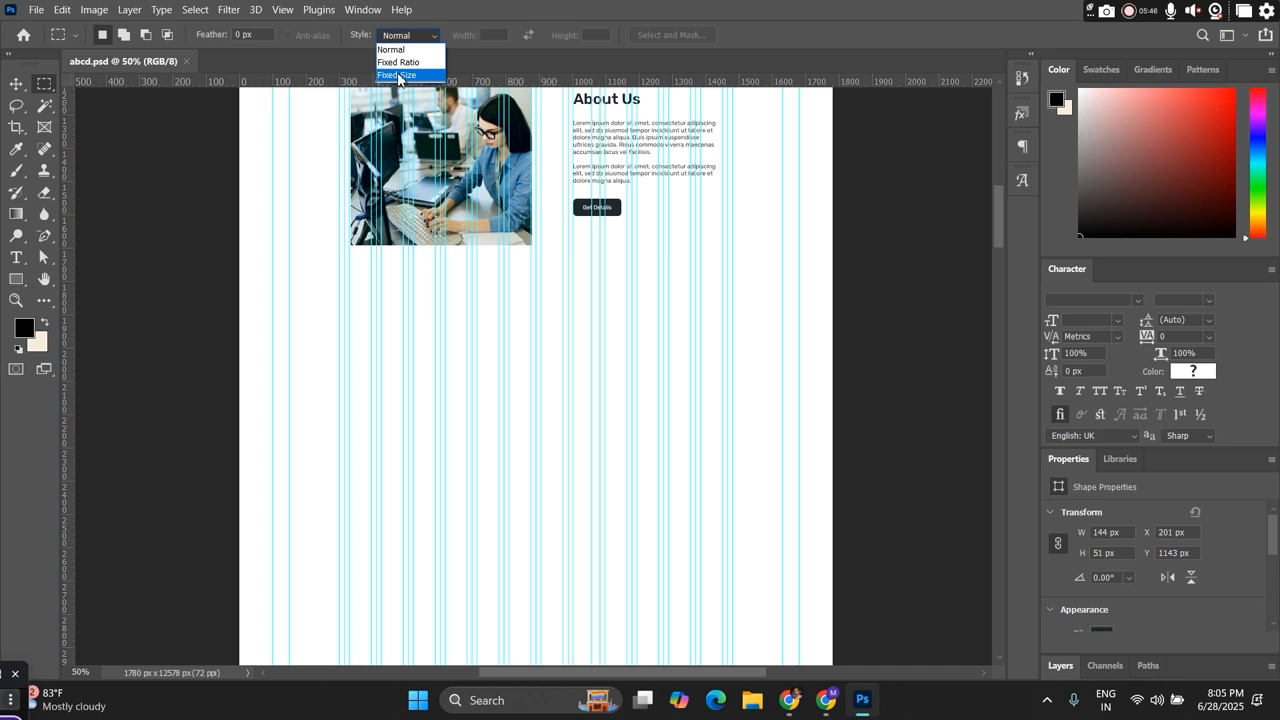
pyautogui.click(398, 76)
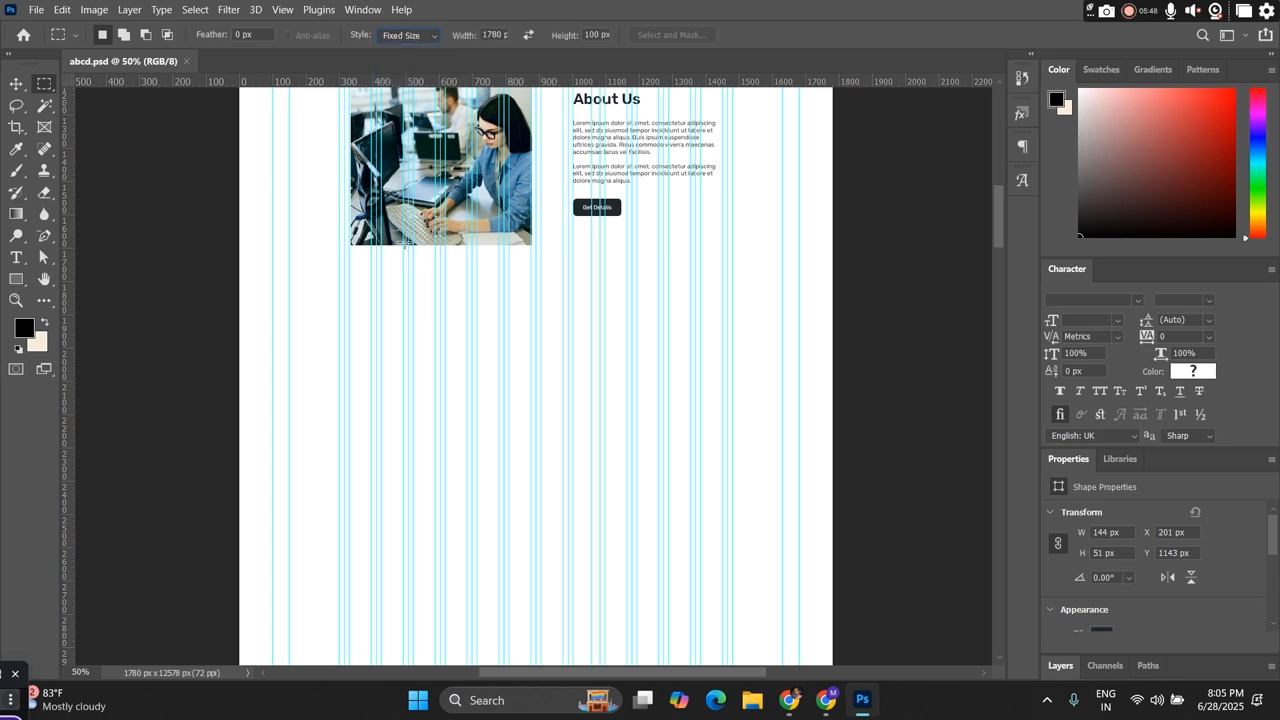
pyautogui.click(402, 248)
# Step: Add a horizontal guide along the lower edge of the marquee selection and deselect it
pyautogui.press('v')
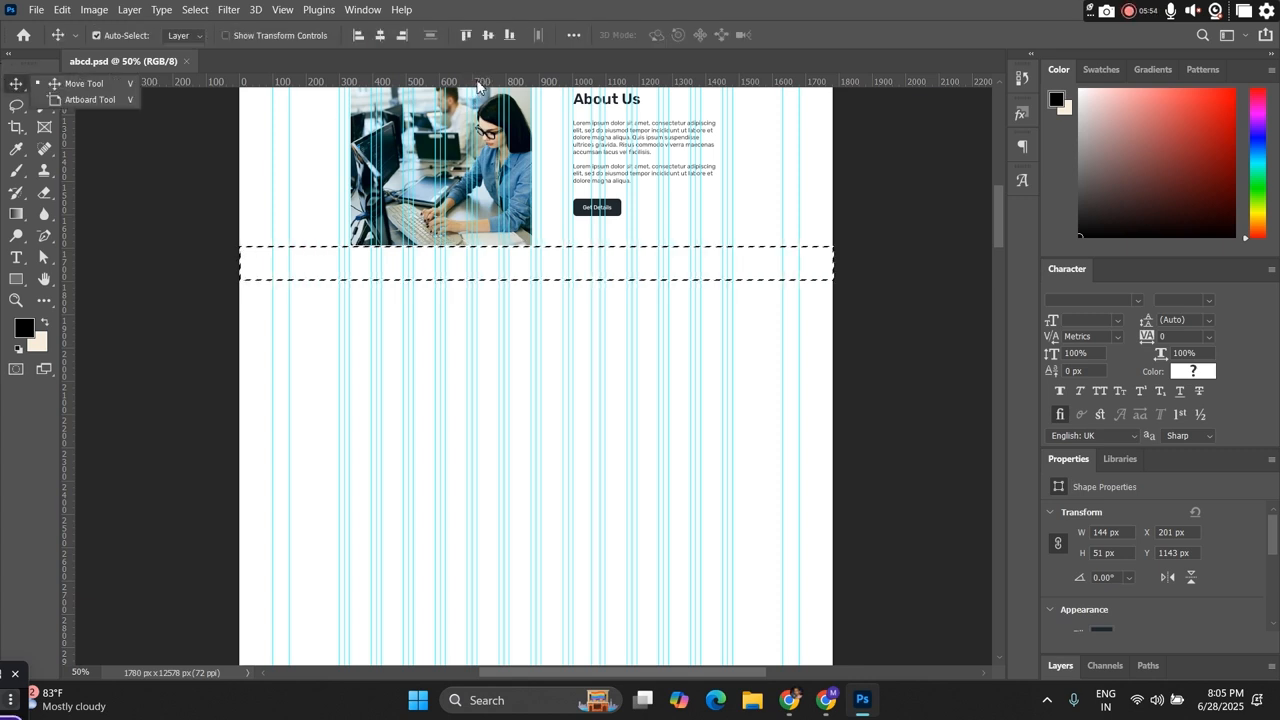
pyautogui.moveTo(477, 86); pyautogui.dragTo(479, 283)
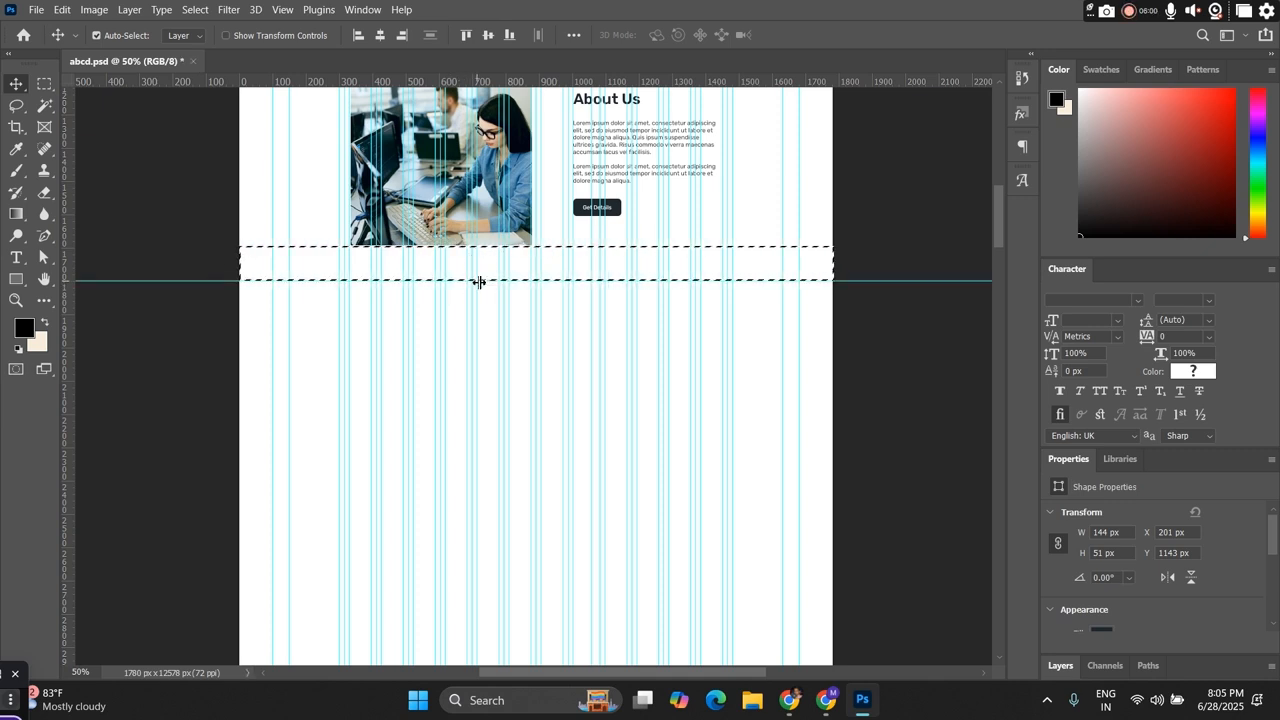
pyautogui.hotkey('ctrl', 'd')
pyautogui.scroll(-1, 523, 300)
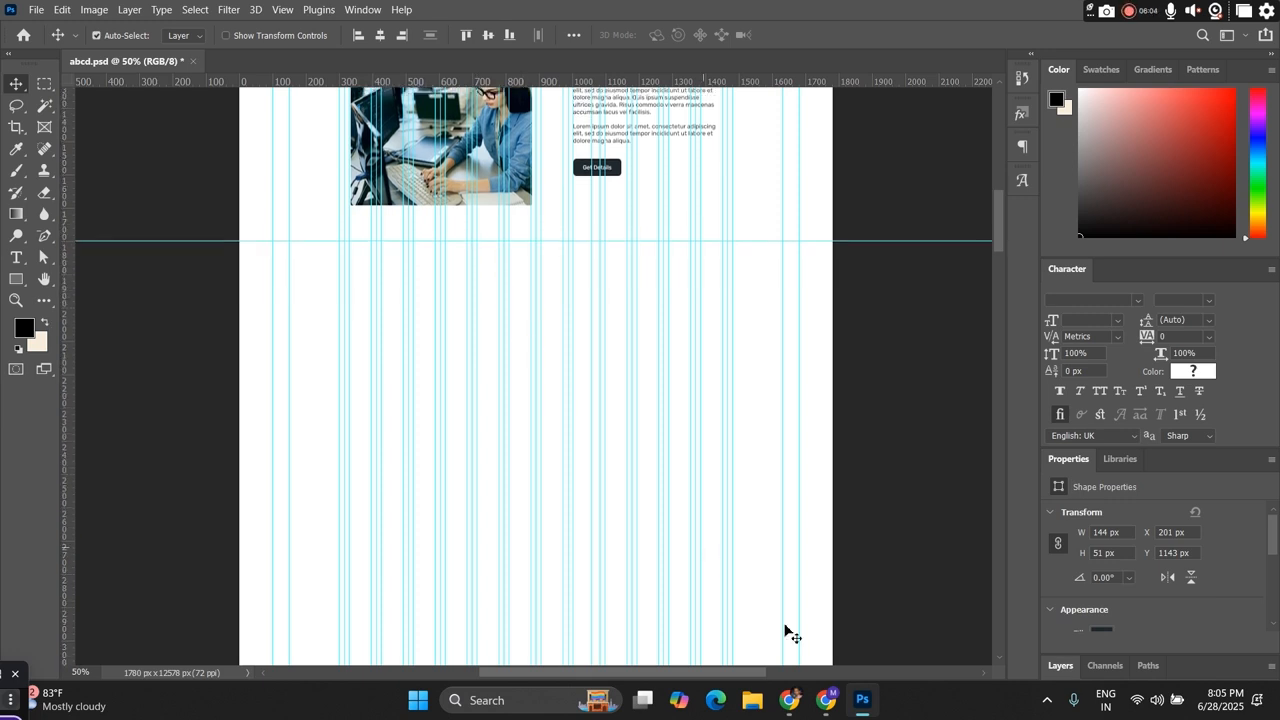
# Step: Switch to the Logi demo in Chrome and copy the container port image from the Reliable Shipping And Supply Chain slide
pyautogui.click(827, 700)
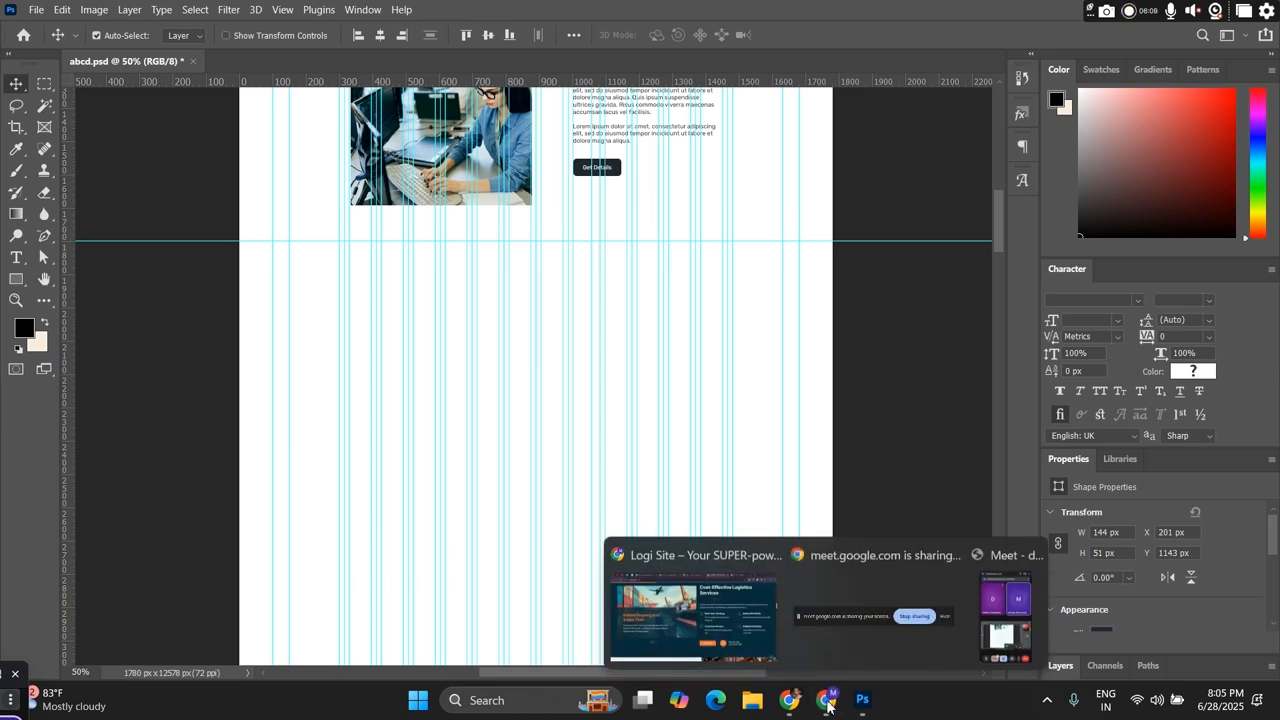
pyautogui.click(711, 607)
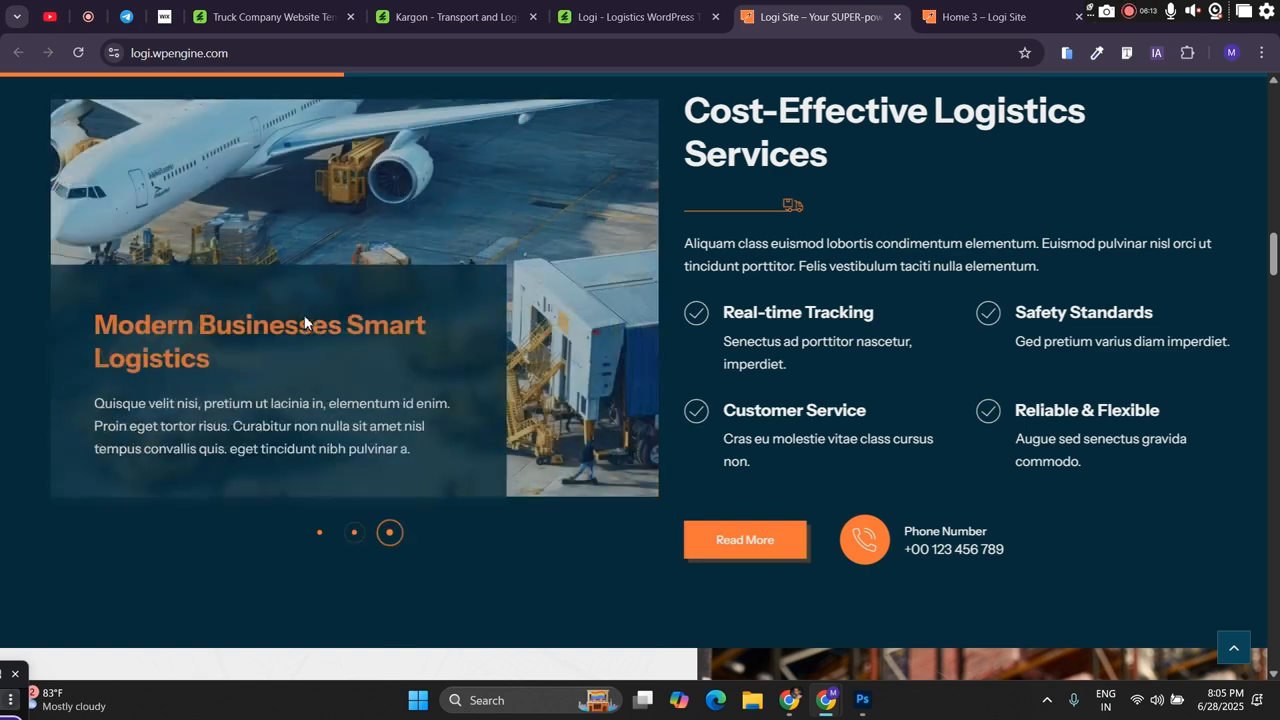
pyautogui.scroll(1, 304, 320)
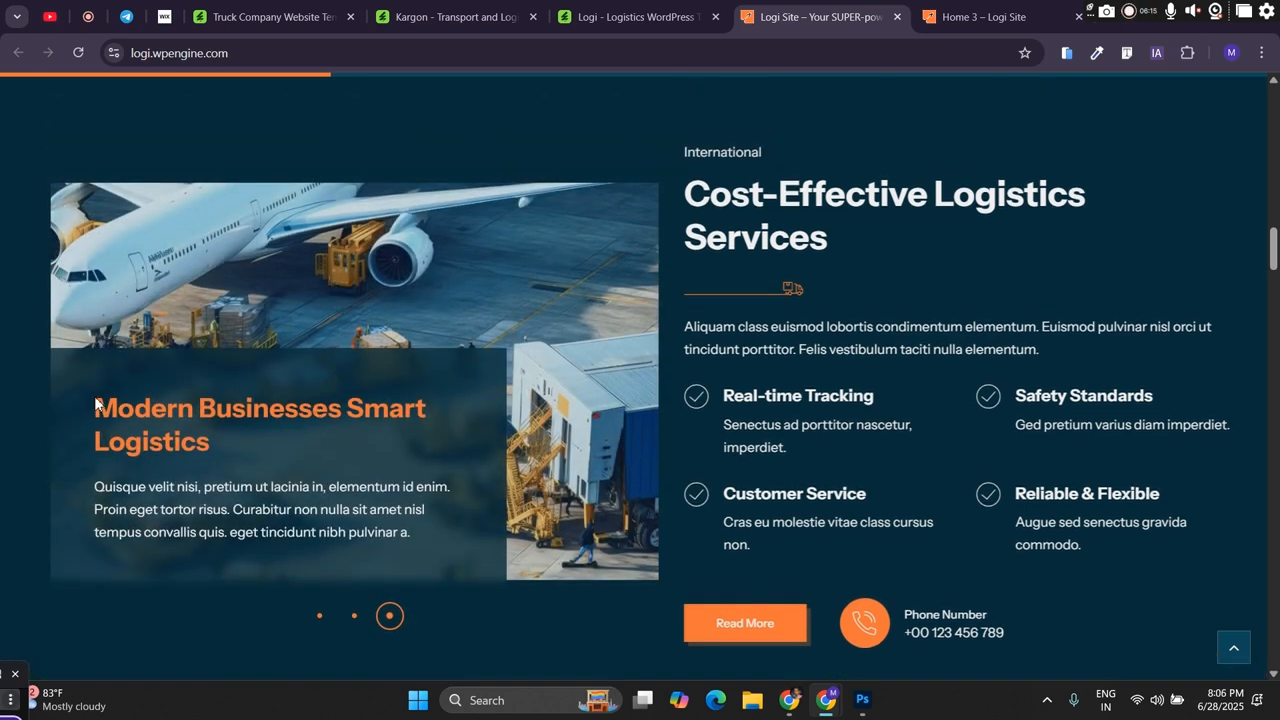
pyautogui.rightClick(202, 228)
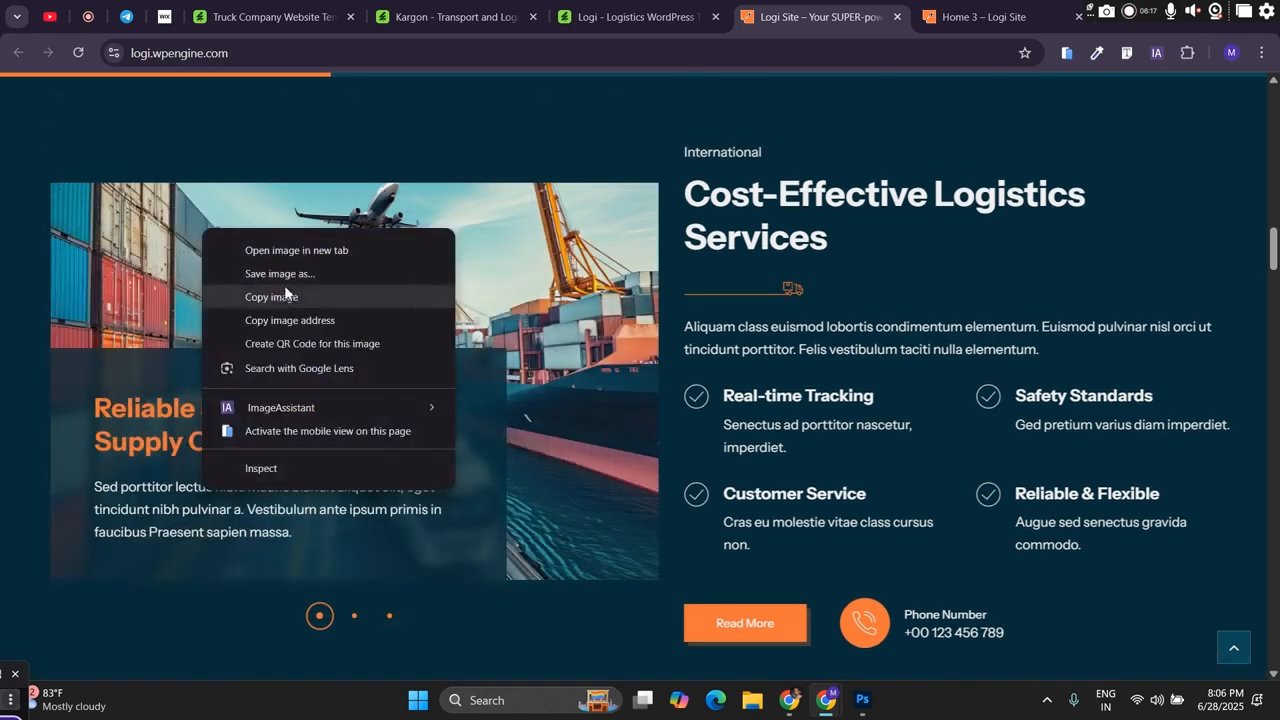
pyautogui.click(286, 294)
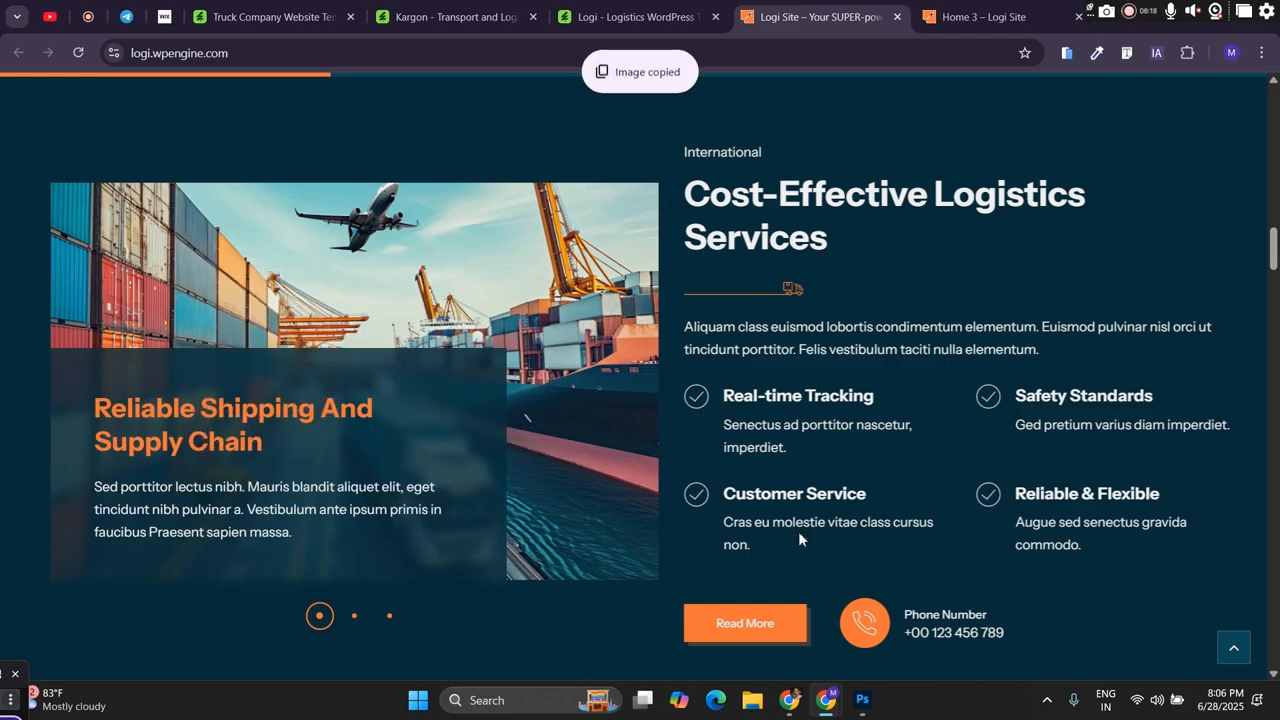
# Step: Return to Photoshop and draw a dark rounded rectangle about 646 × 488 px under the new guide, starting near the content area's first column
pyautogui.click(870, 706)
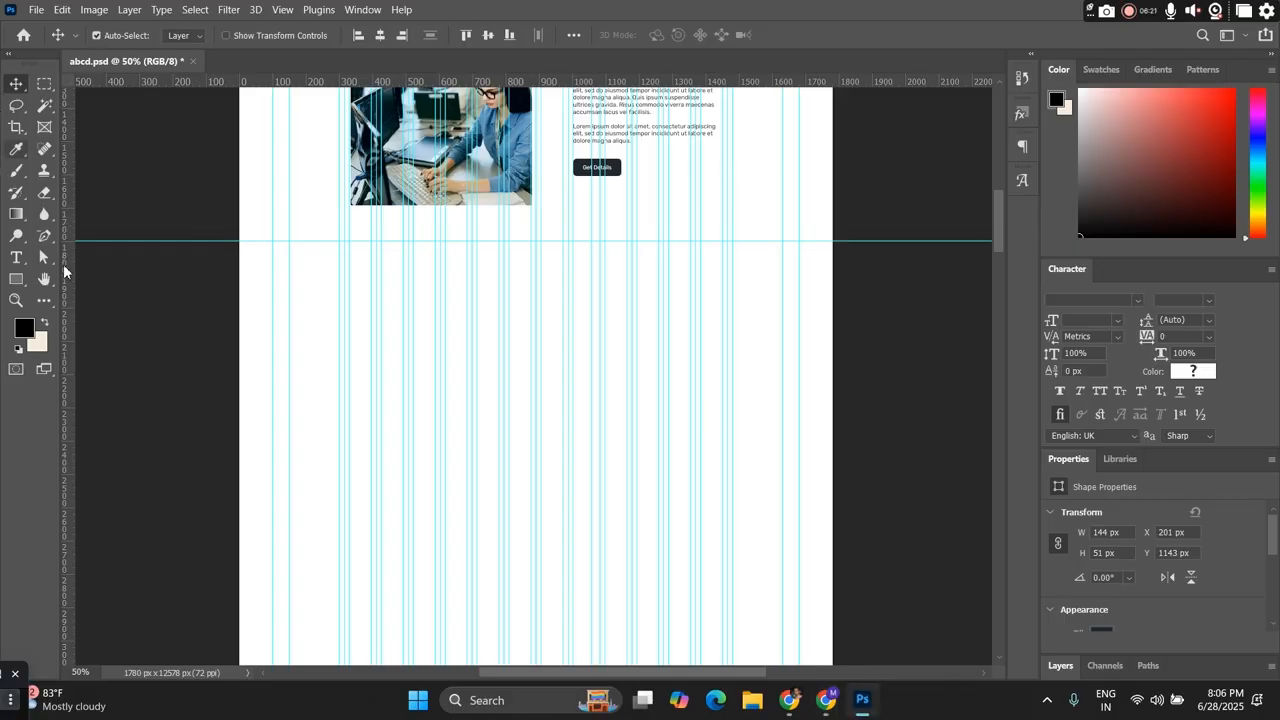
pyautogui.click(16, 279)
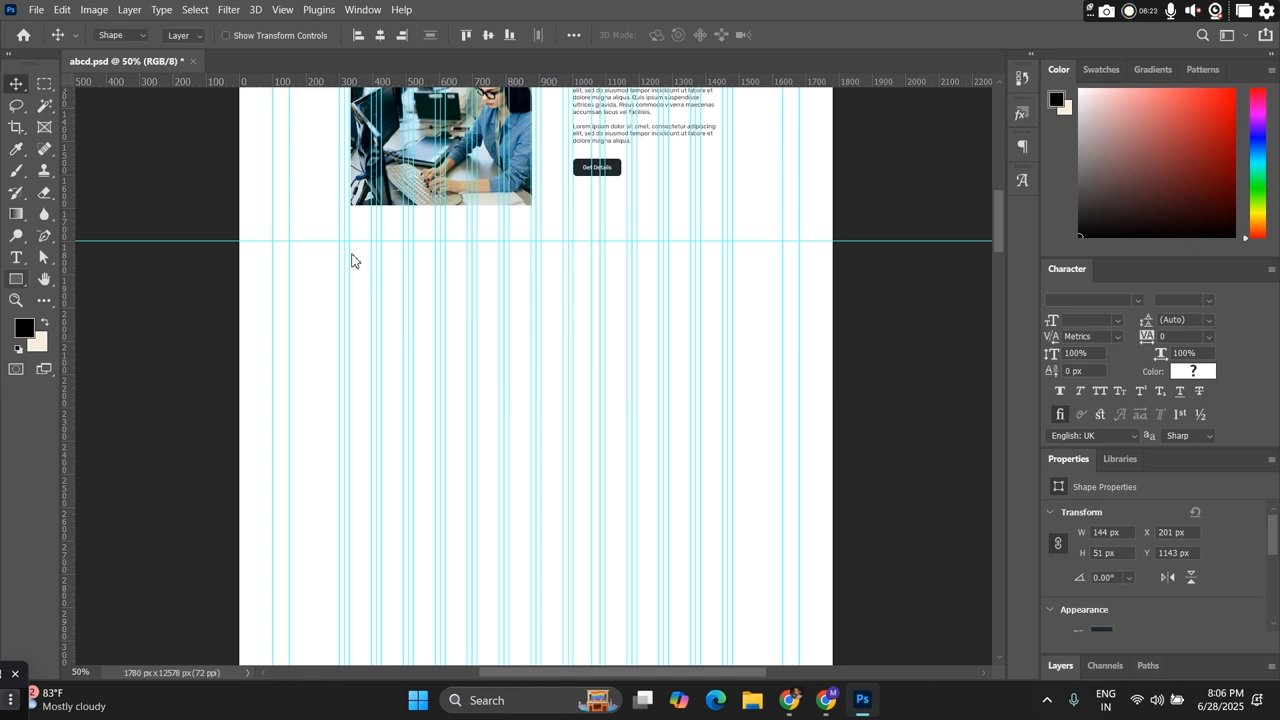
pyautogui.moveTo(347, 242); pyautogui.dragTo(562, 404)
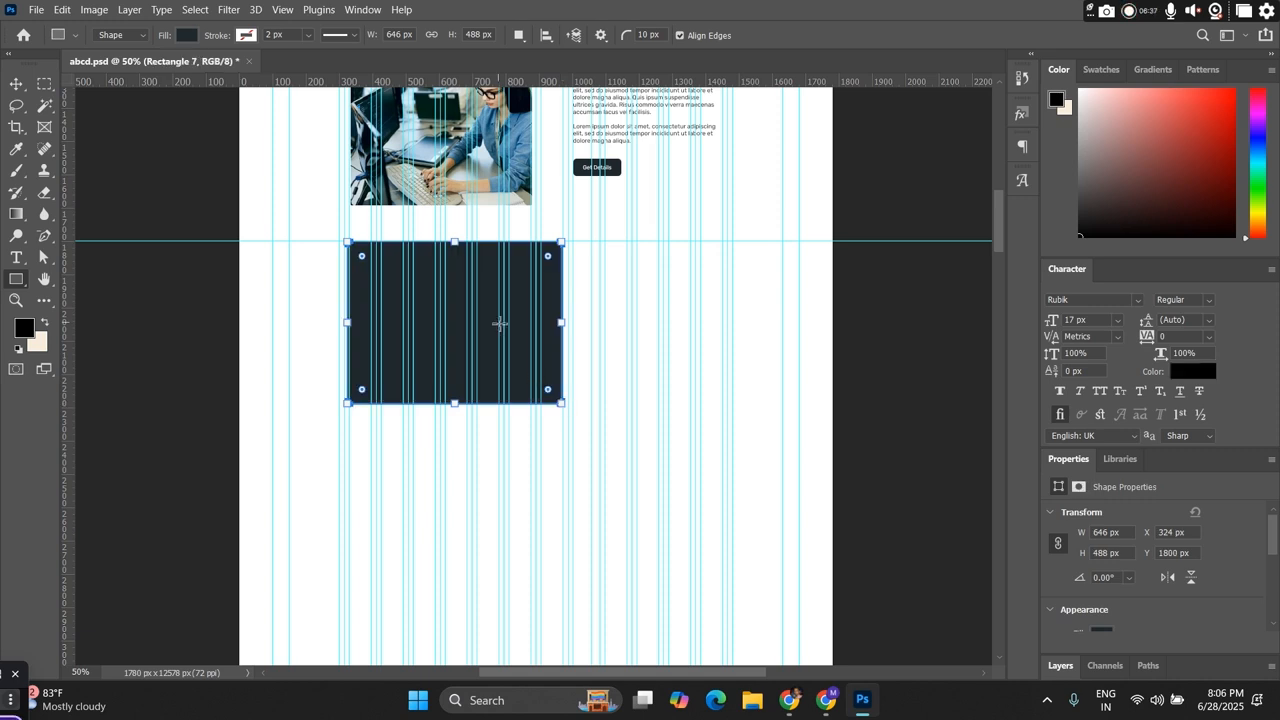
pyautogui.click(15, 88)
# Step: Check the Cost-Effective Logistics Services section in Chrome again and come back to Photoshop
pyautogui.moveTo(826, 700)
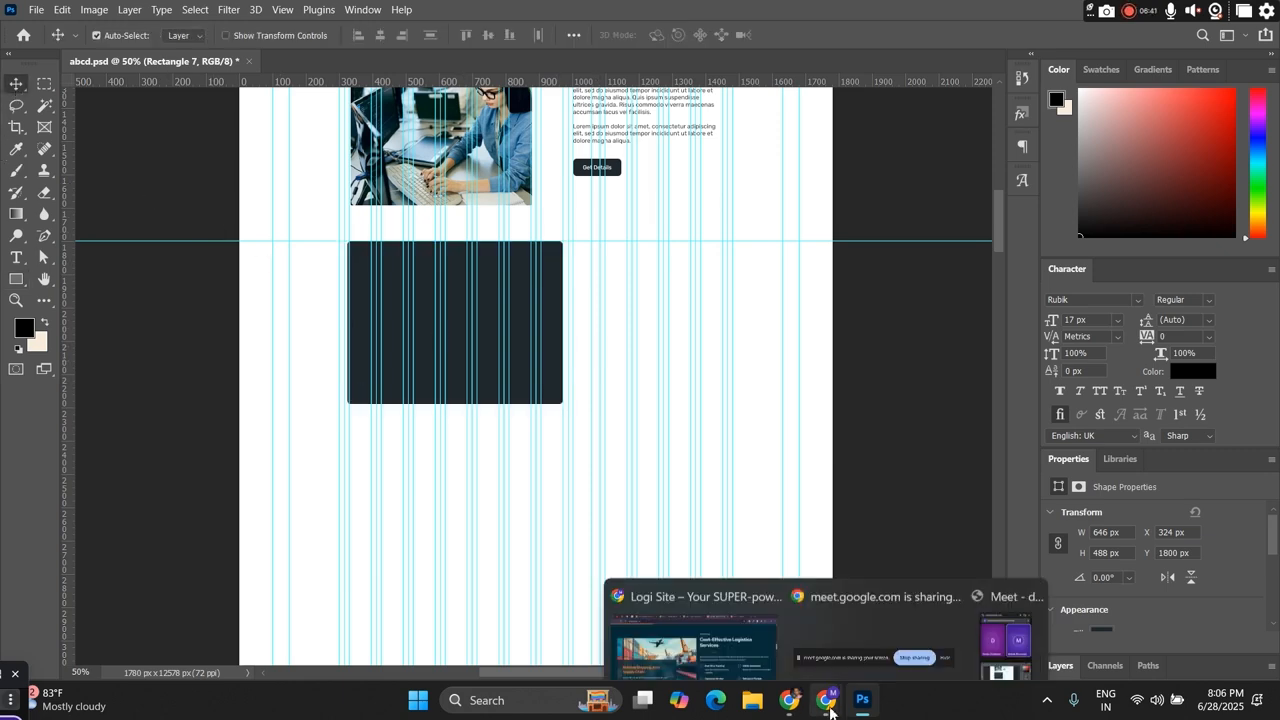
pyautogui.click(716, 636)
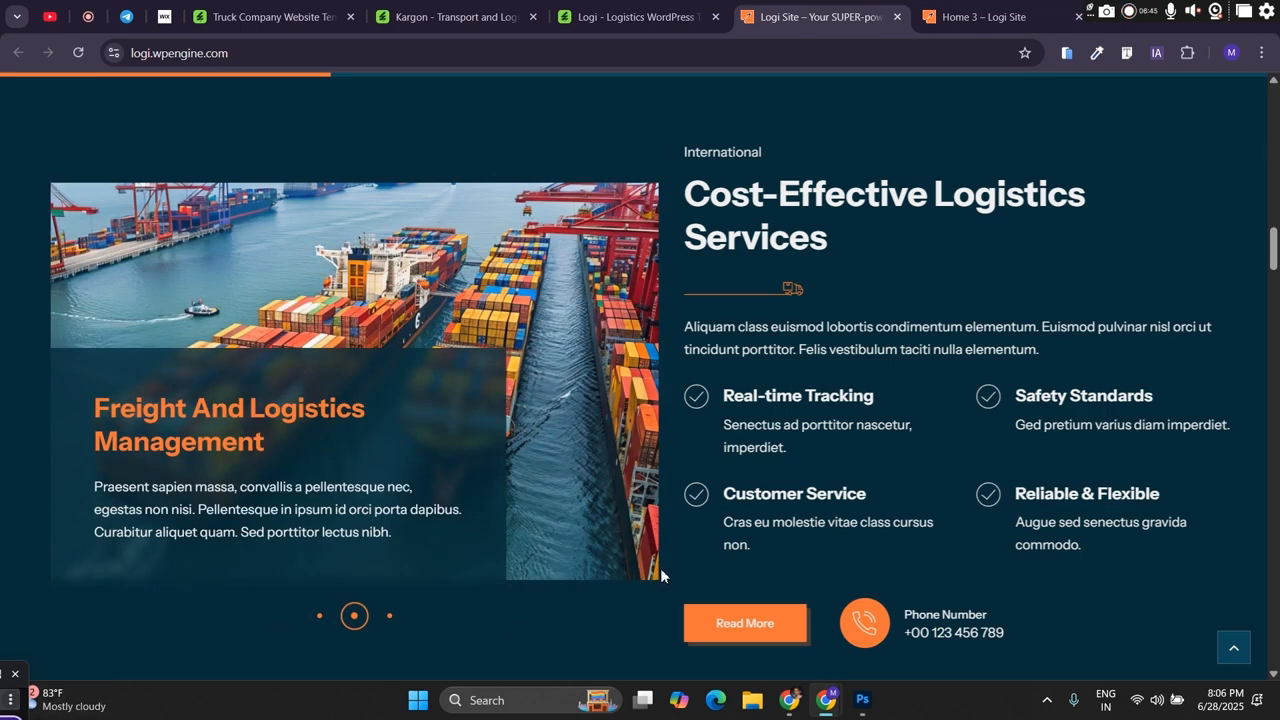
pyautogui.click(860, 704)
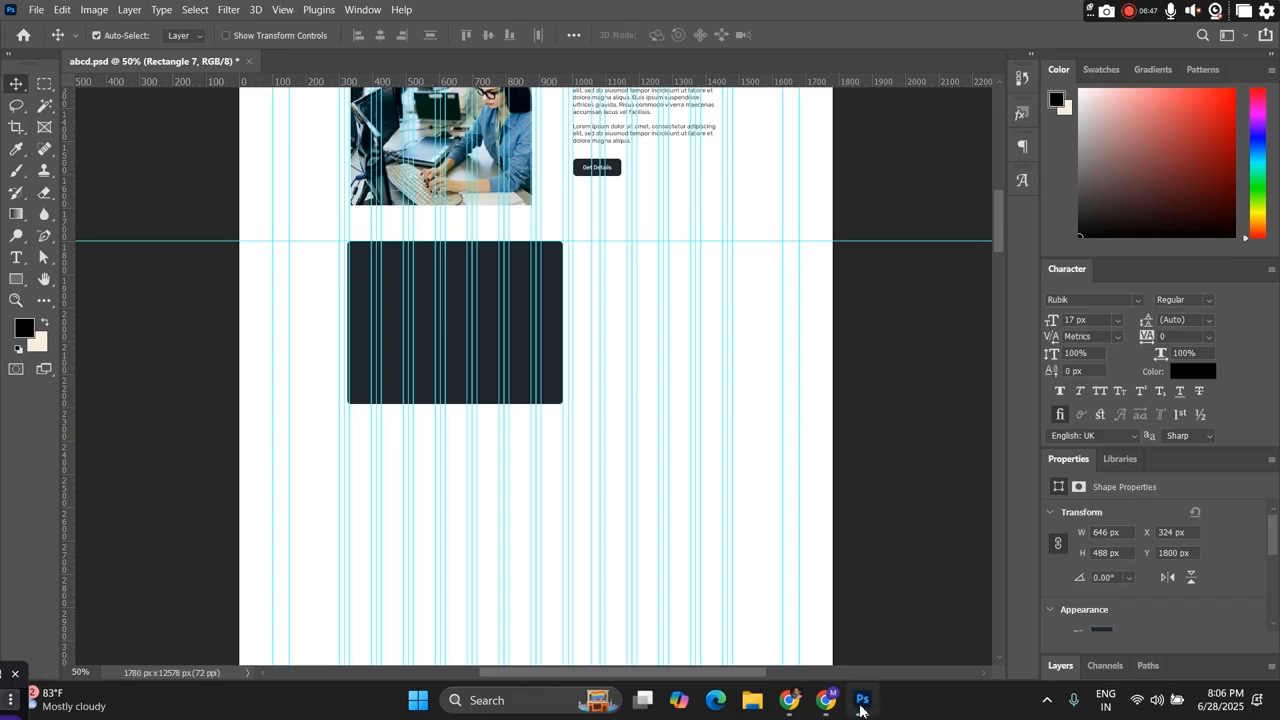
# Step: Paste the copied port image over the rounded rectangle and clip it to that shape
pyautogui.click(1061, 666)
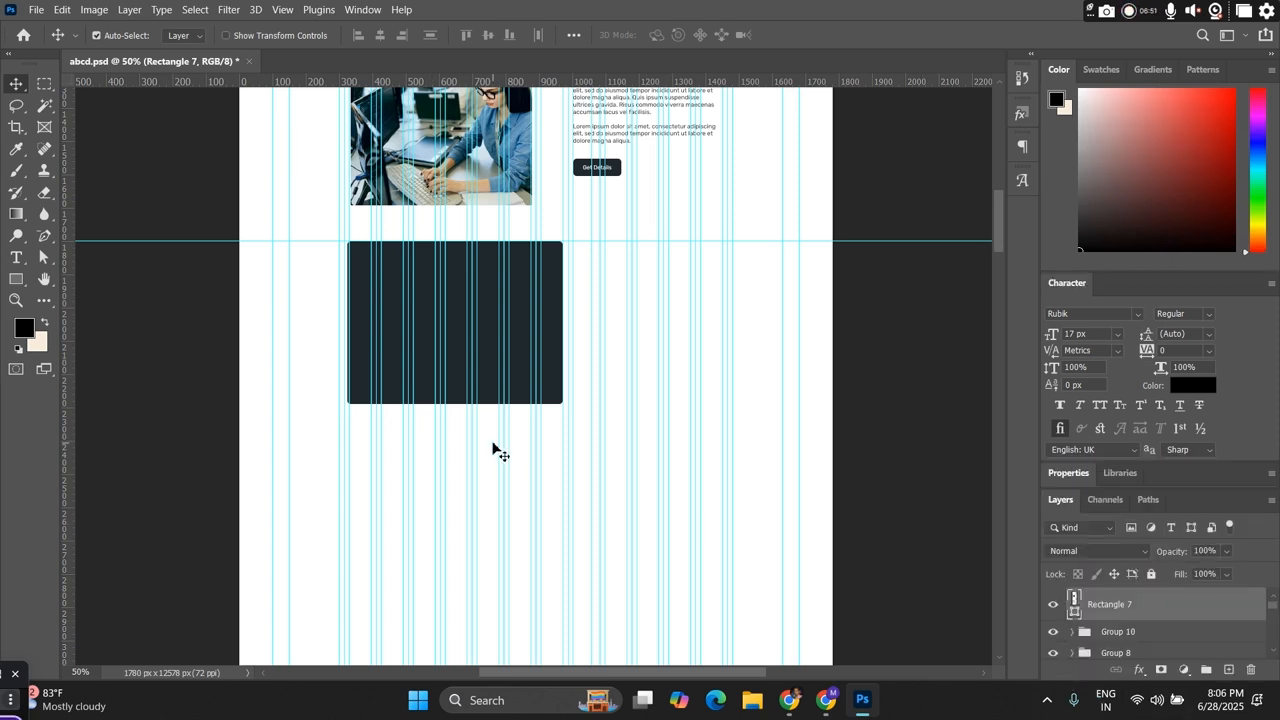
pyautogui.hotkey('ctrl', 'v')
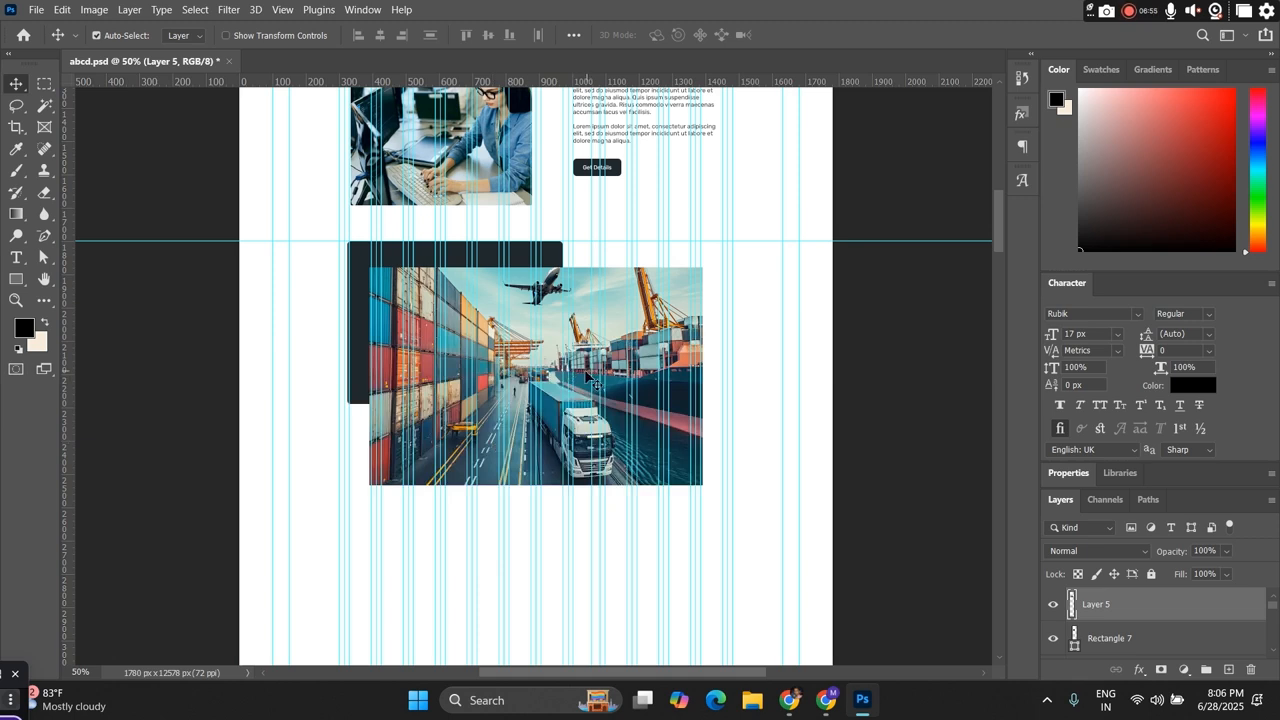
pyautogui.moveTo(594, 375); pyautogui.dragTo(522, 324)
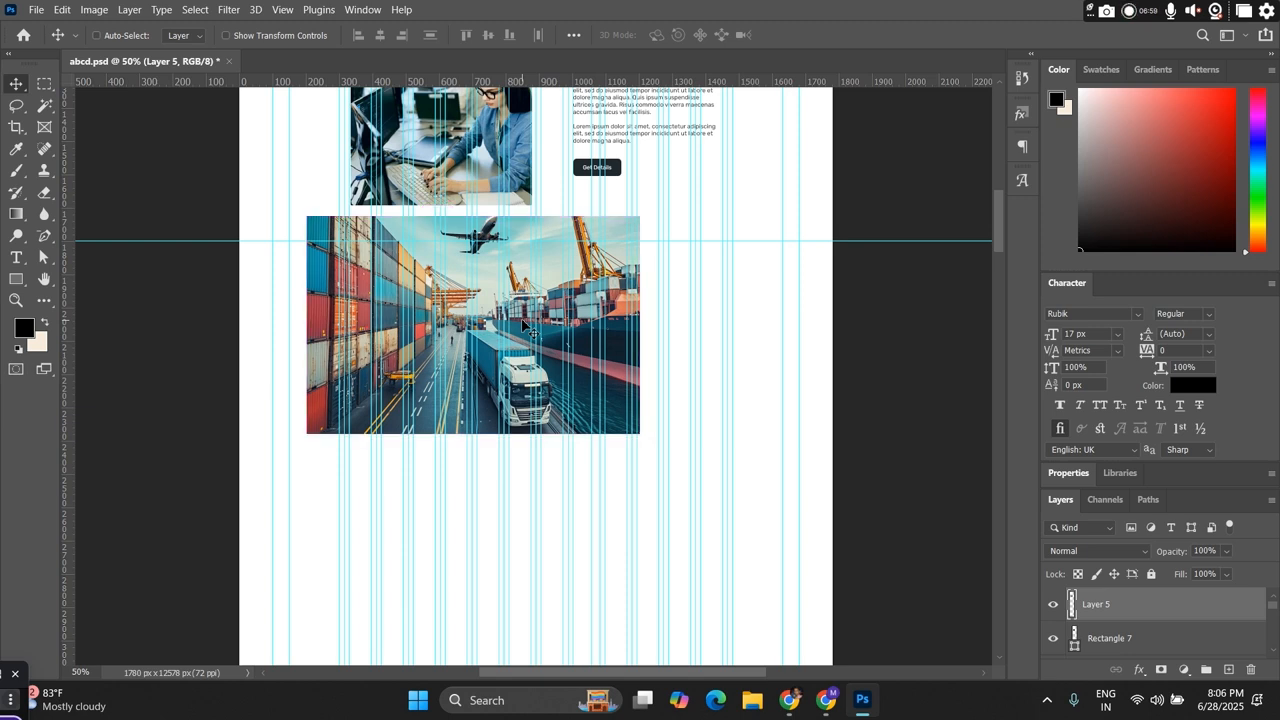
pyautogui.hotkey('ctrl', 'alt', 'g')
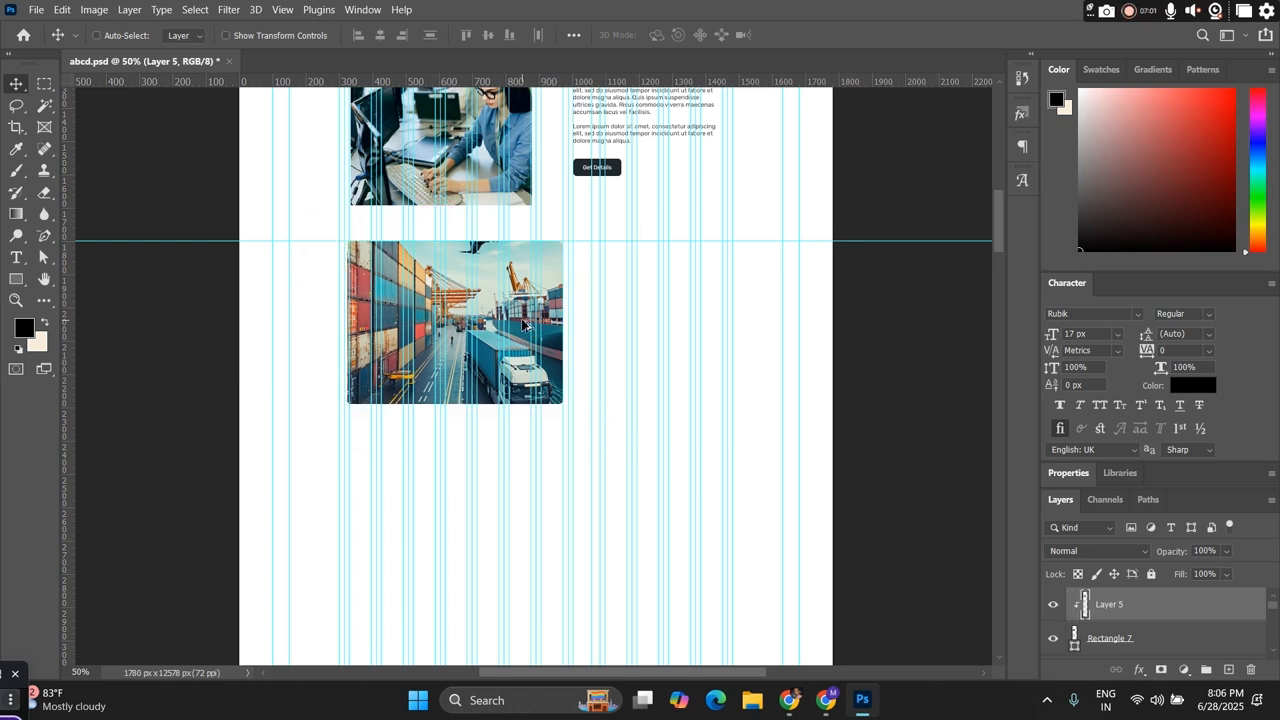
# Step: Nudge the clipped port image until the truck is framed inside the rectangle and the picture fills the whole shape
pyautogui.hotkey('shift', 'Up')
pyautogui.hotkey('shift', 'Up')
pyautogui.hotkey('shift', 'Up')
pyautogui.hotkey('shift', 'Up')
pyautogui.hotkey('shift', 'Up')
pyautogui.hotkey('shift', 'Up')
pyautogui.hotkey('shift', 'Up')
pyautogui.hotkey('shift', 'Up')
pyautogui.hotkey('shift', 'Up')
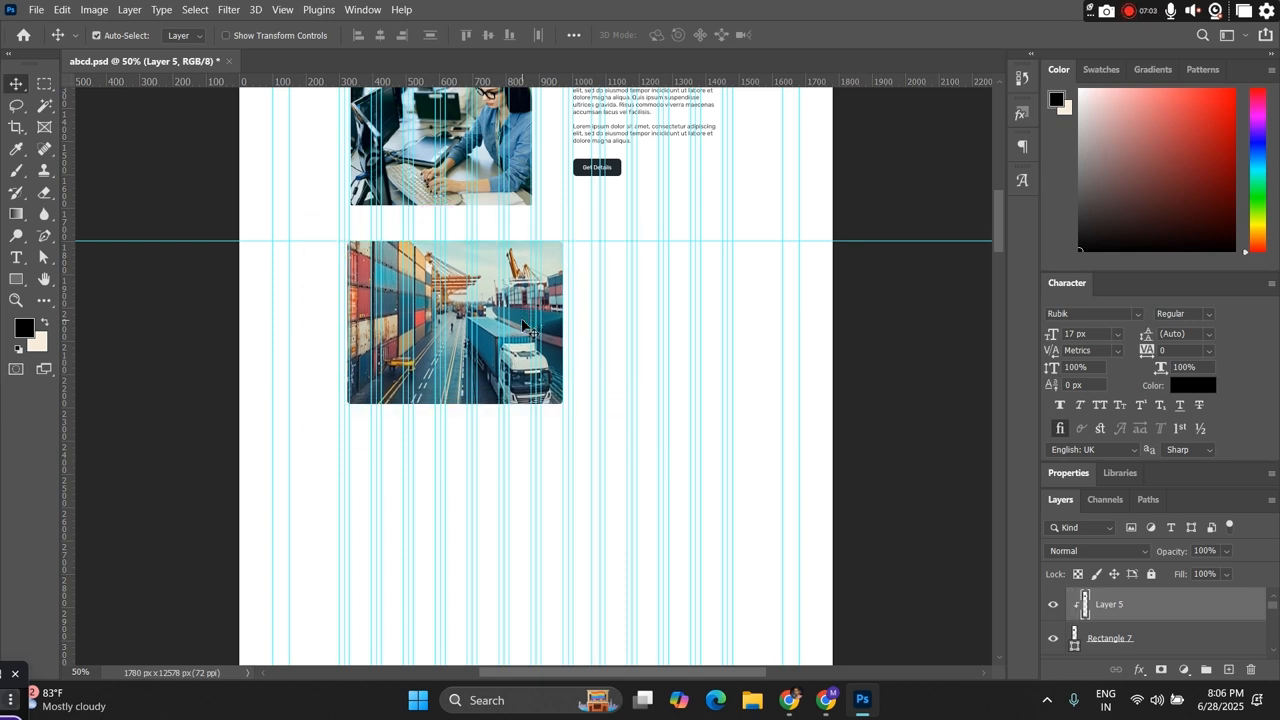
pyautogui.press('Left')
pyautogui.press('Left')
pyautogui.press('Left')
pyautogui.press('Left')
pyautogui.press('Left')
pyautogui.press('Left')
pyautogui.press('Left')
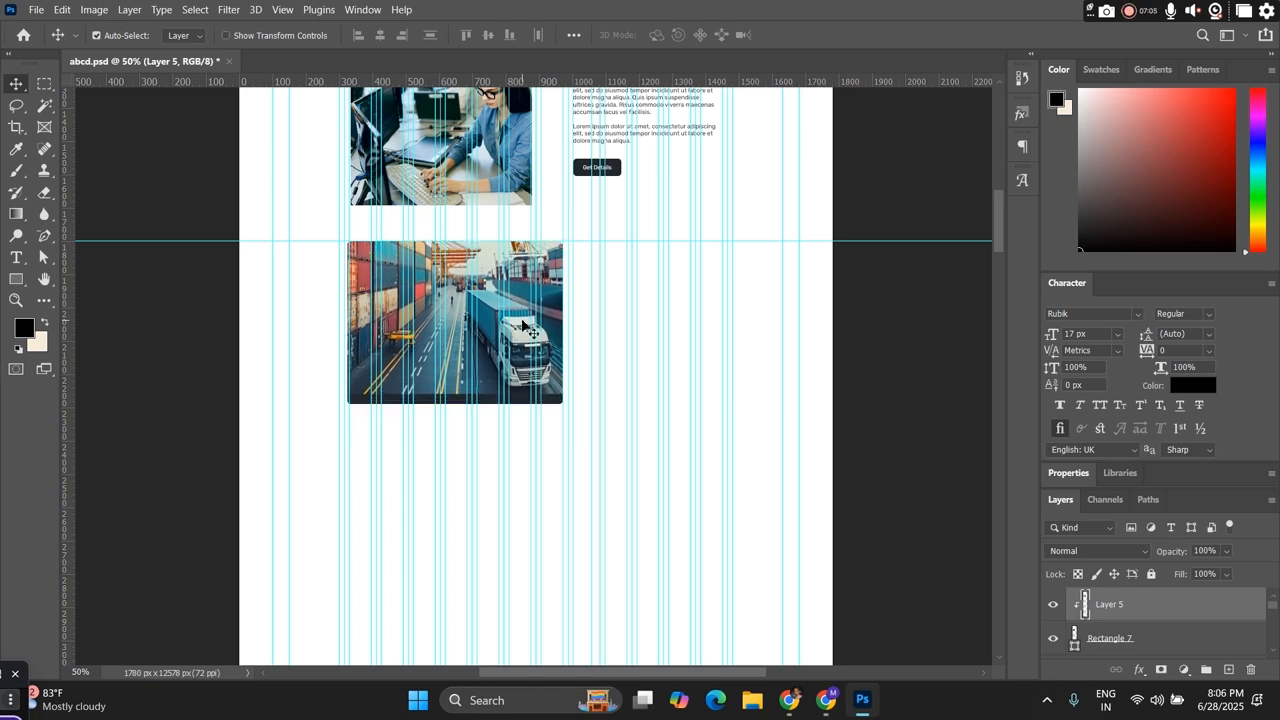
pyautogui.press('Down')
pyautogui.press('Down')
pyautogui.press('Down')
pyautogui.press('Down')
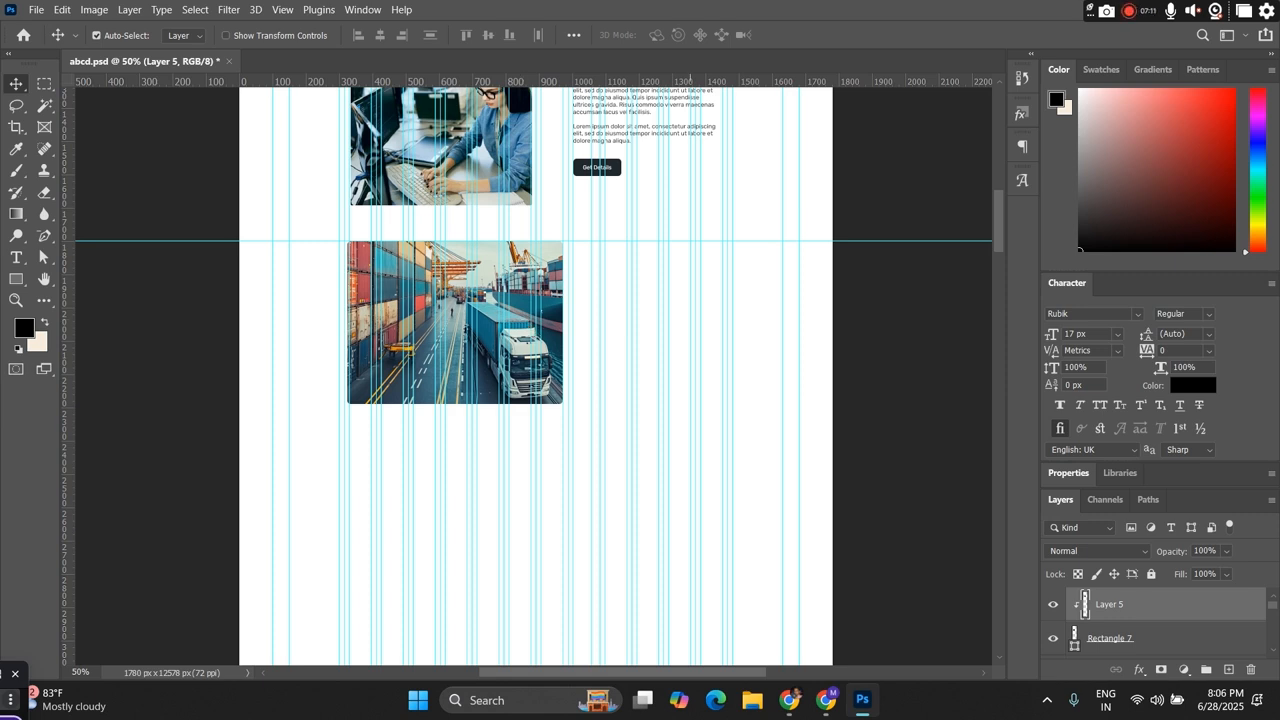
# Step: Compare the clipped picture with the slider in the Logi demo in Chrome and return to Photoshop
pyautogui.moveTo(828, 705)
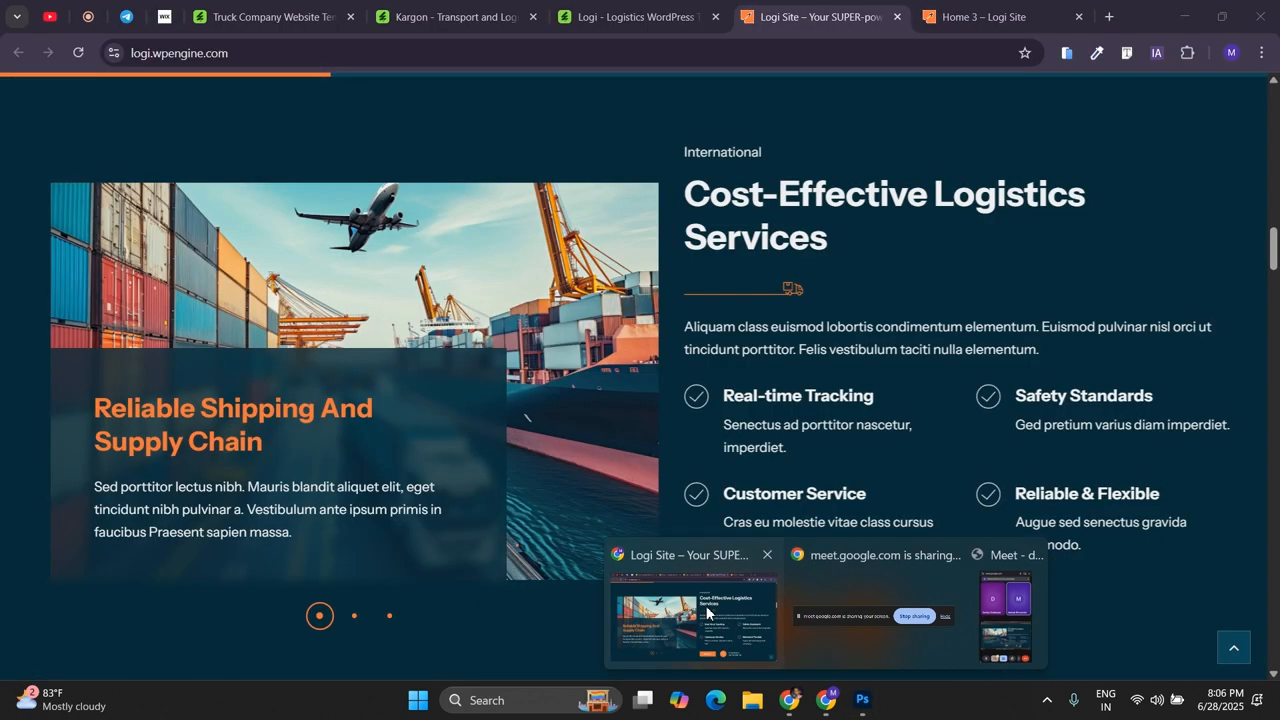
pyautogui.click(706, 612)
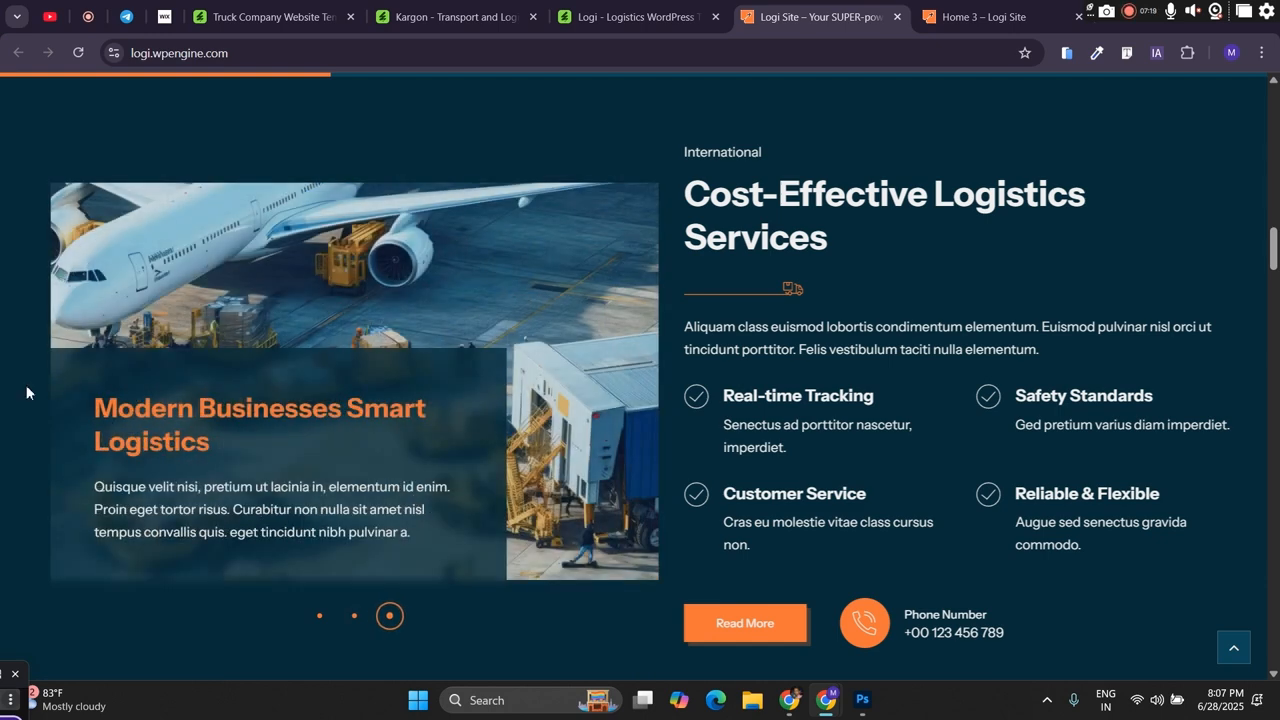
pyautogui.moveTo(836, 705)
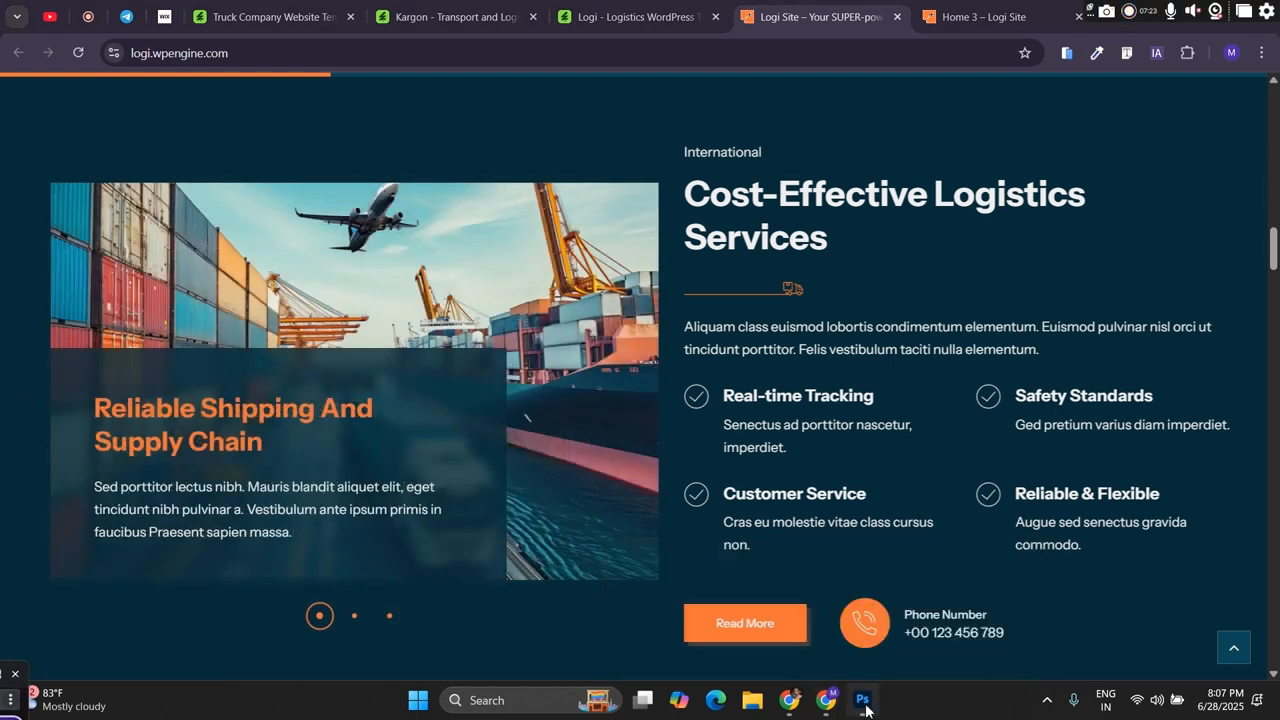
pyautogui.click(862, 700)
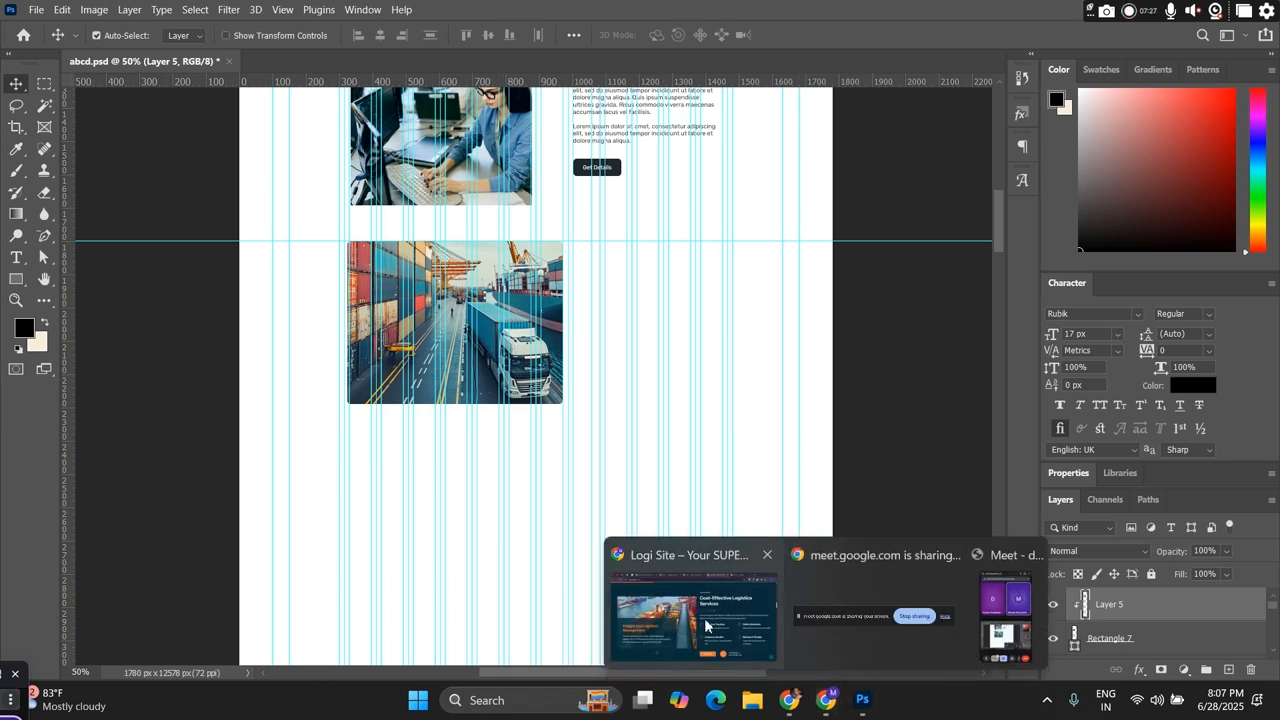
# Step: Review the heading, text and buttons of the Cost-Effective Logistics Services section in the Logi demo in Chrome and return to Photoshop
pyautogui.click(789, 704)
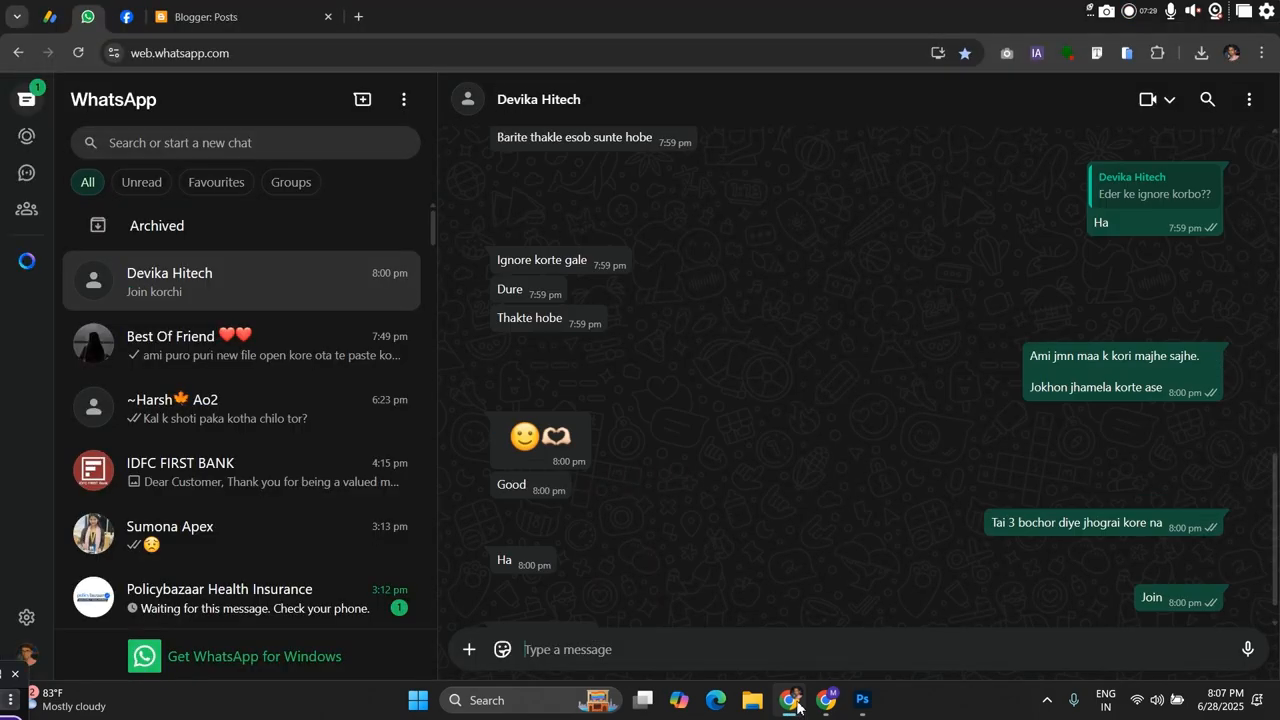
pyautogui.click(795, 707)
pyautogui.moveTo(826, 703)
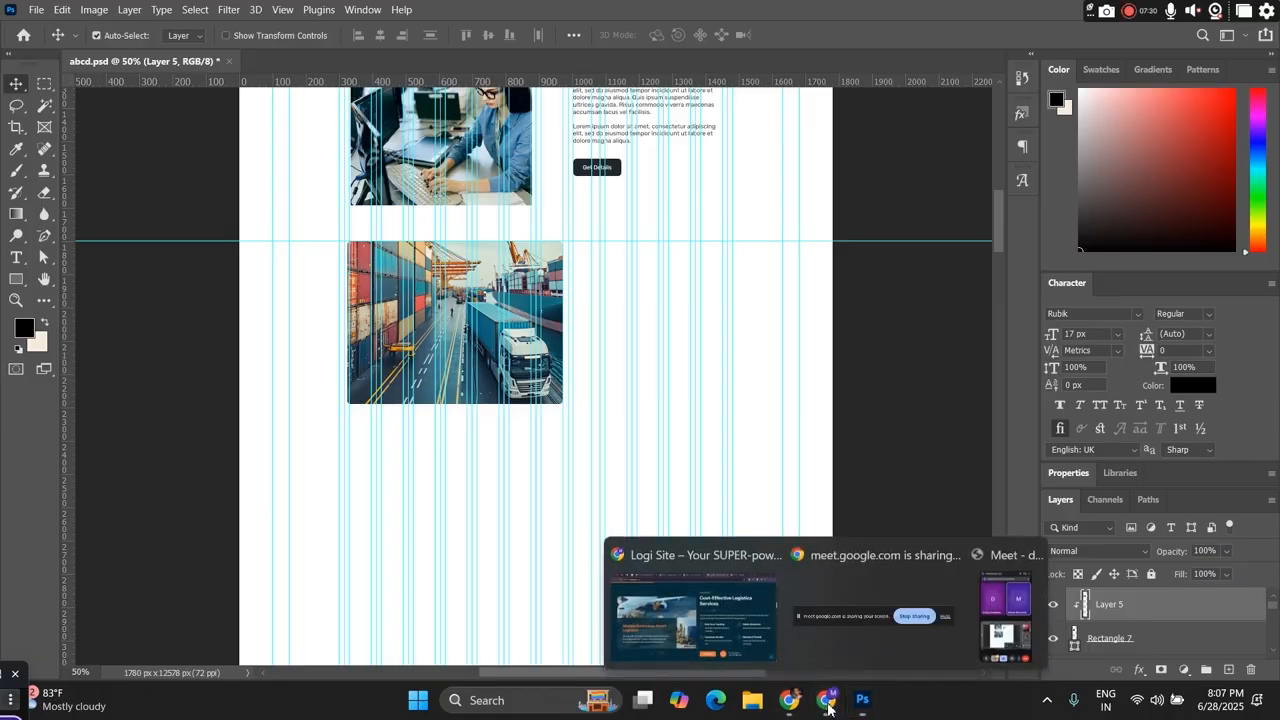
pyautogui.click(732, 635)
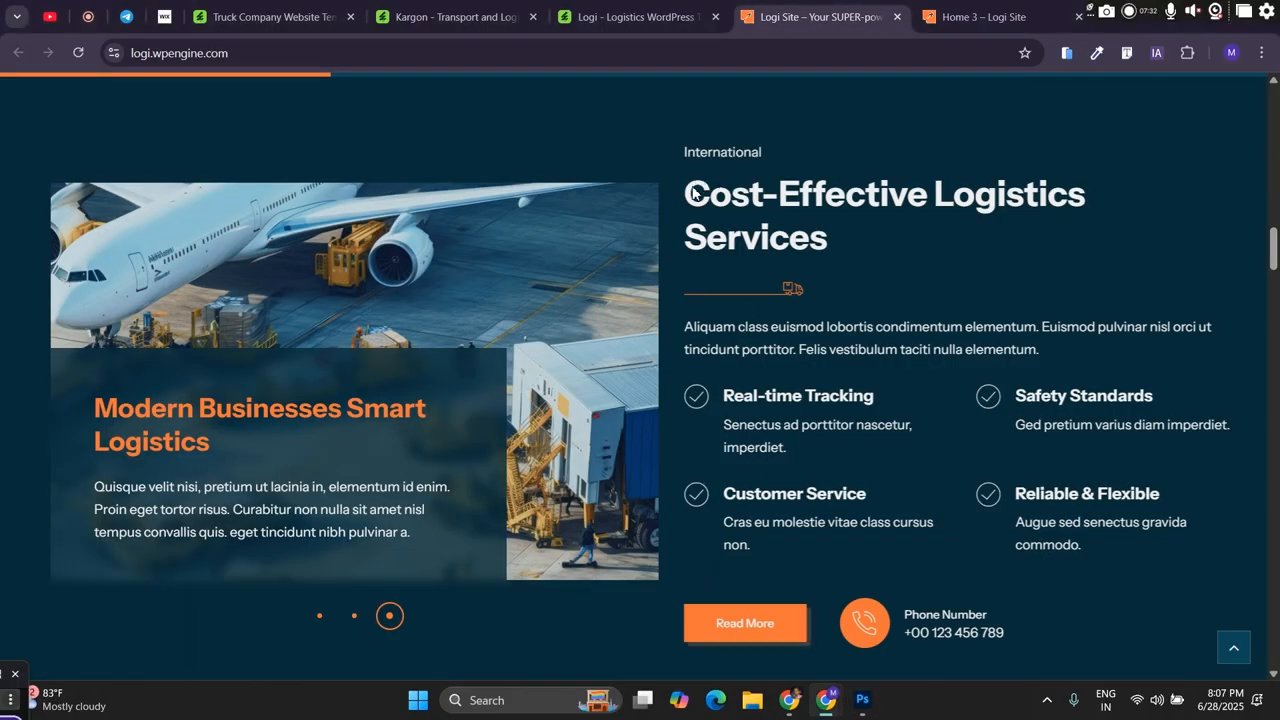
pyautogui.moveTo(690, 190); pyautogui.dragTo(855, 236)
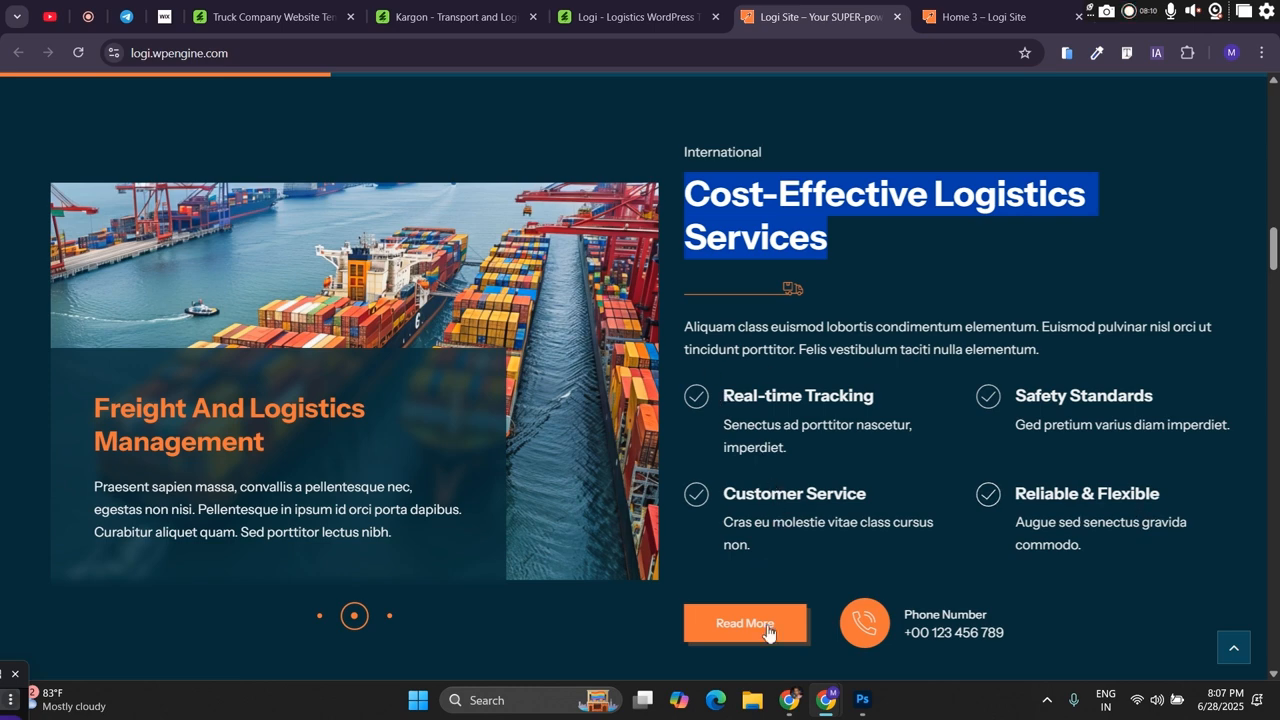
pyautogui.click(860, 702)
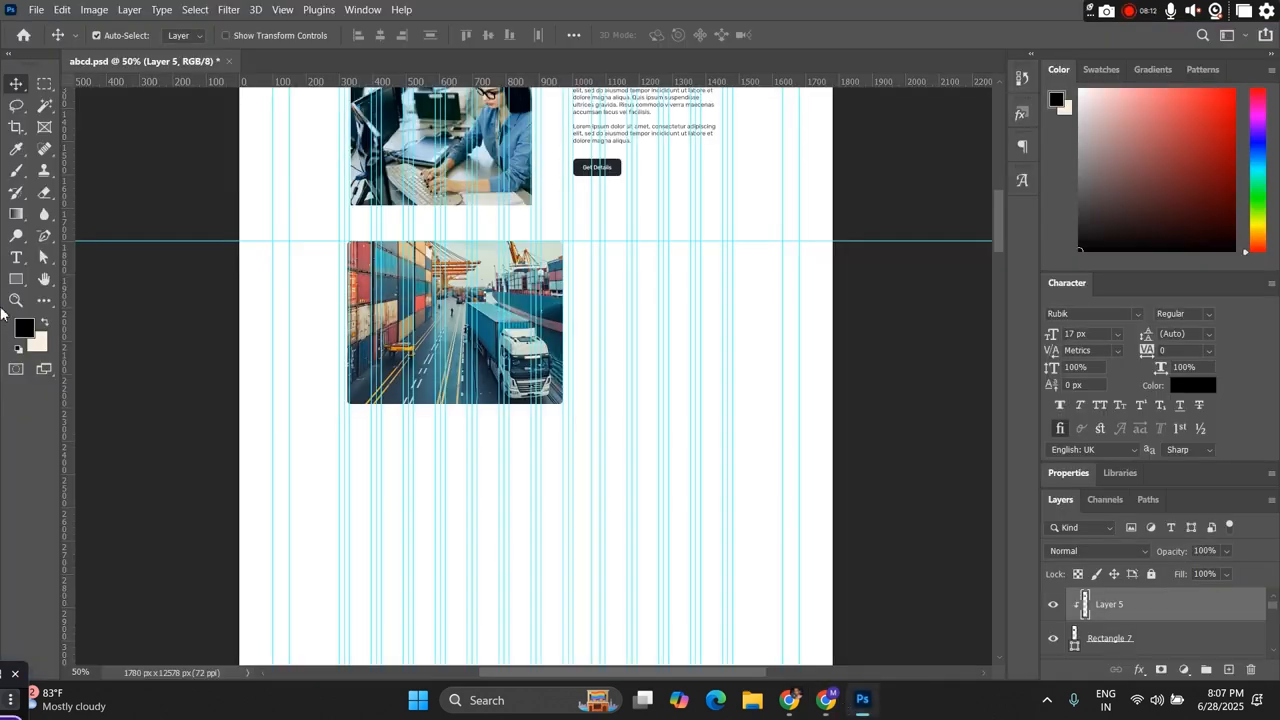
# Step: Convert the clipped port image and its rounded rectangle into a single smart object
pyautogui.click(16, 279)
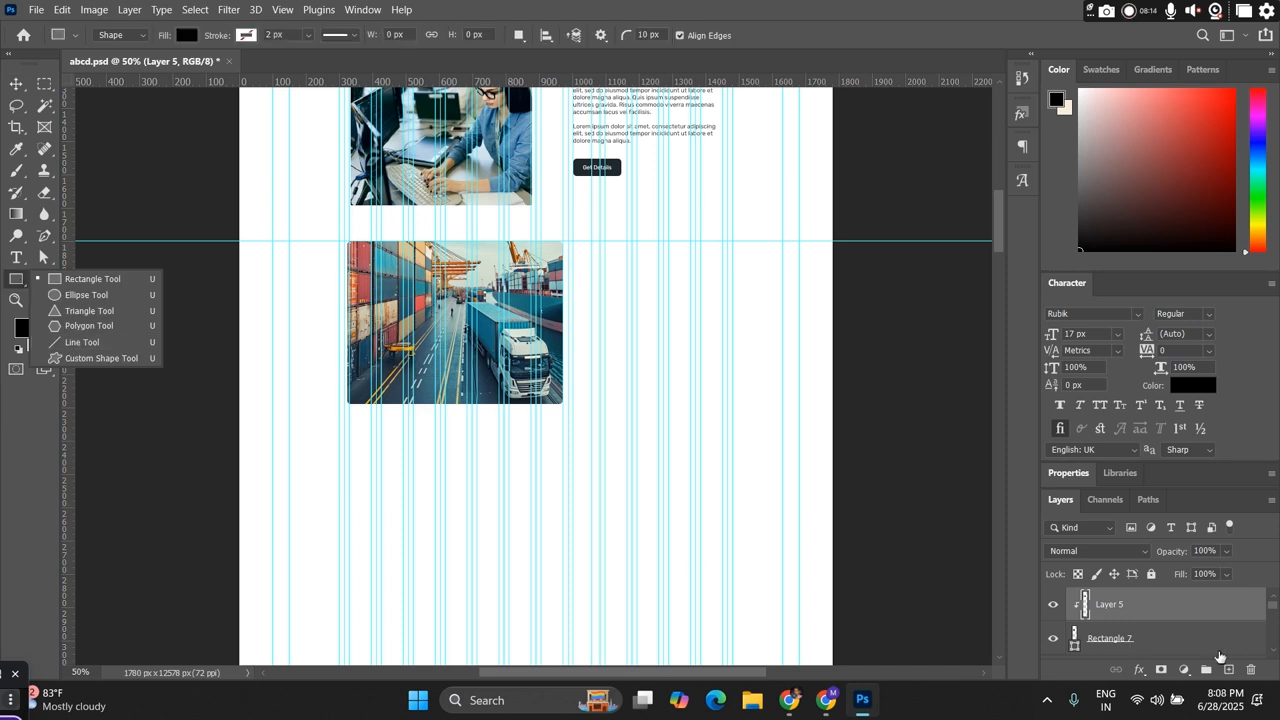
pyautogui.keyDown('shift'); pyautogui.click(1150, 640); pyautogui.keyUp('shift')
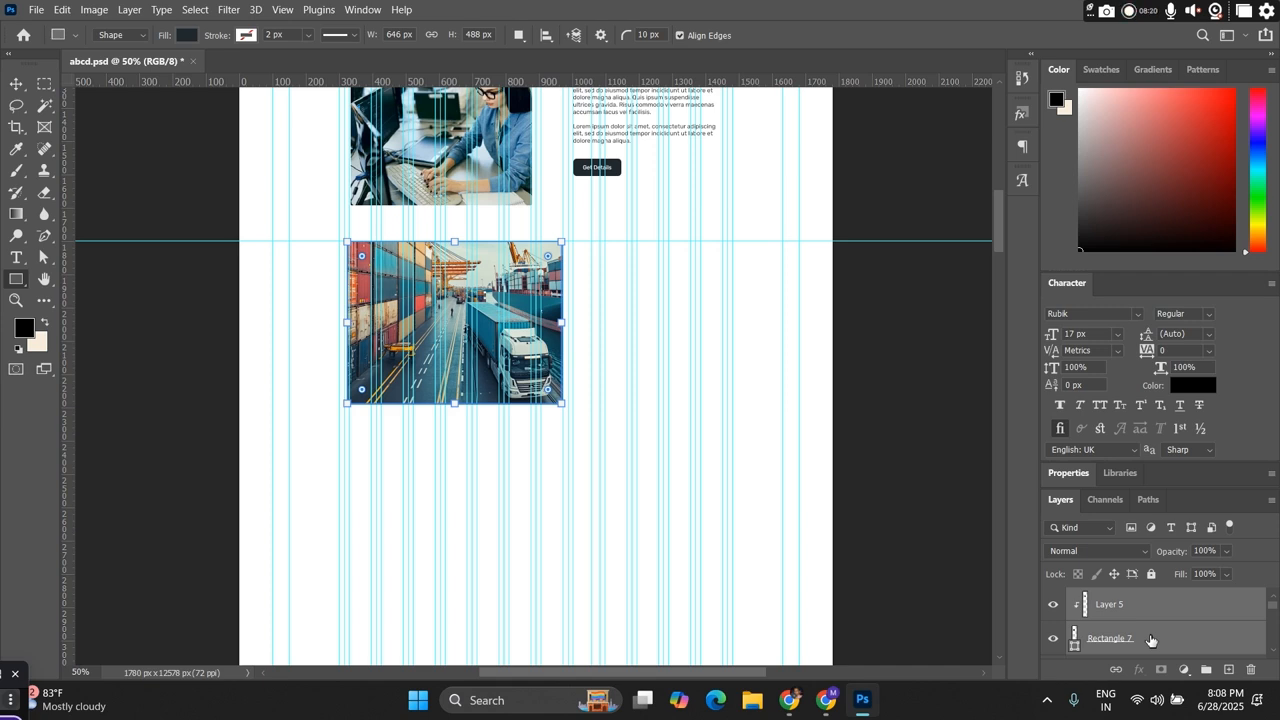
pyautogui.rightClick(1150, 640)
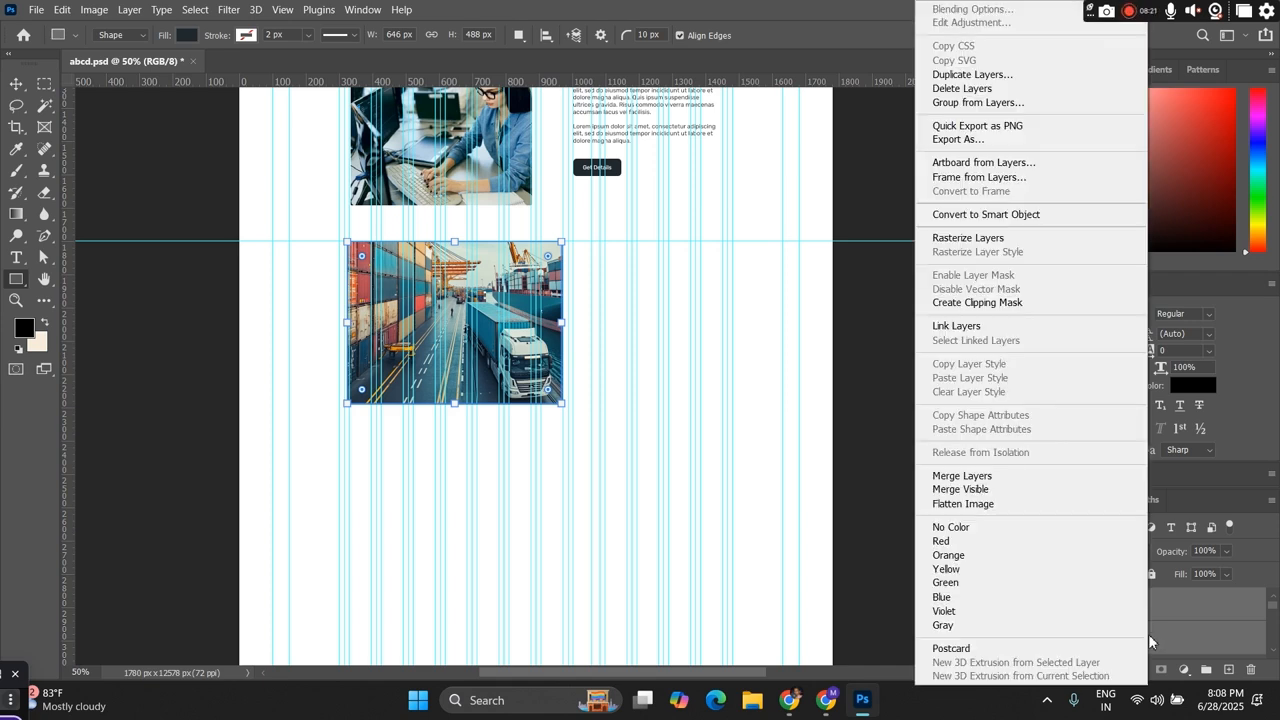
pyautogui.click(990, 214)
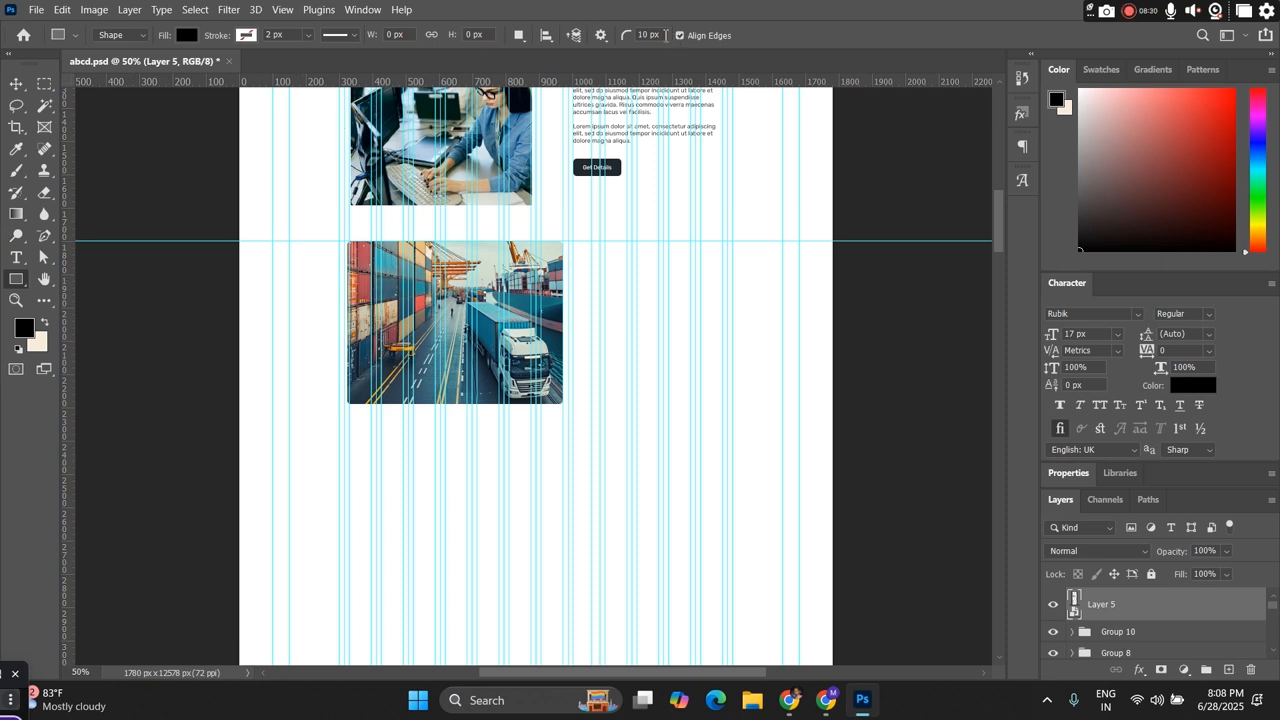
# Step: Draw a black 403 × 271 px rectangle with 0 px corner radius over the port image's lower-left corner and hide the guides
pyautogui.moveTo(668, 36); pyautogui.dragTo(634, 38)
pyautogui.write('0')
pyautogui.moveTo(358, 321); pyautogui.dragTo(481, 404)
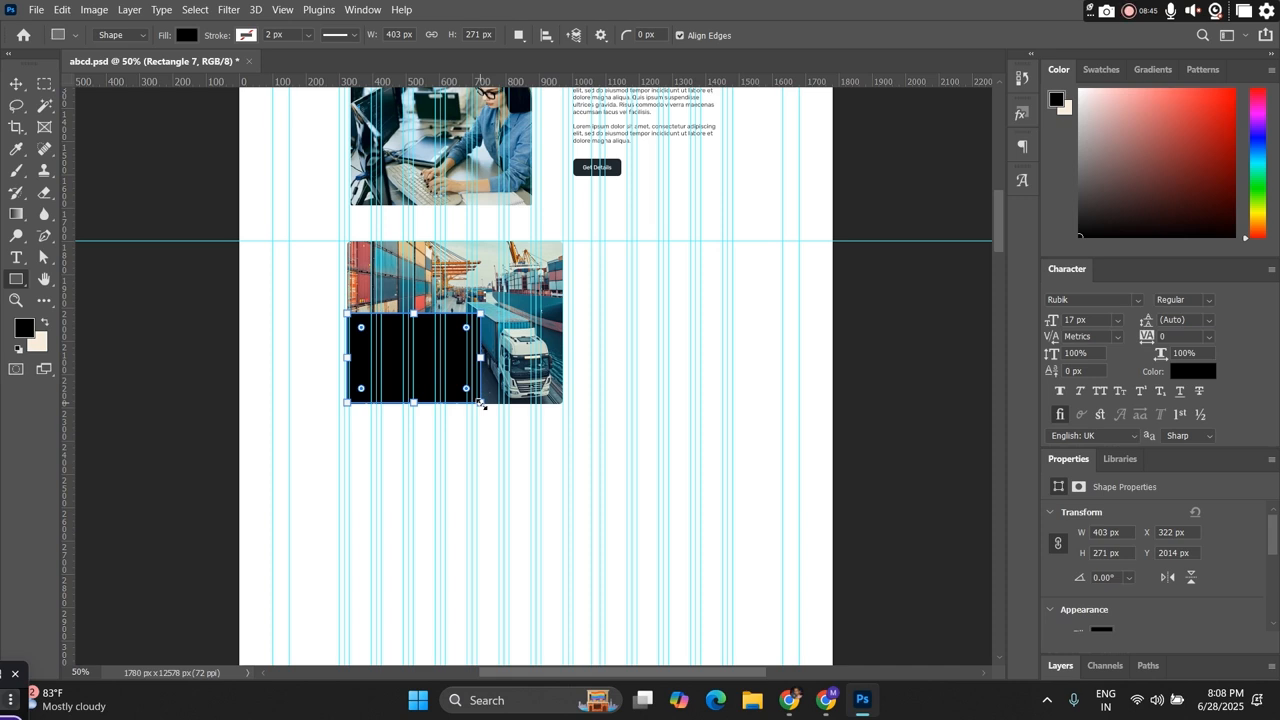
pyautogui.press('Return')
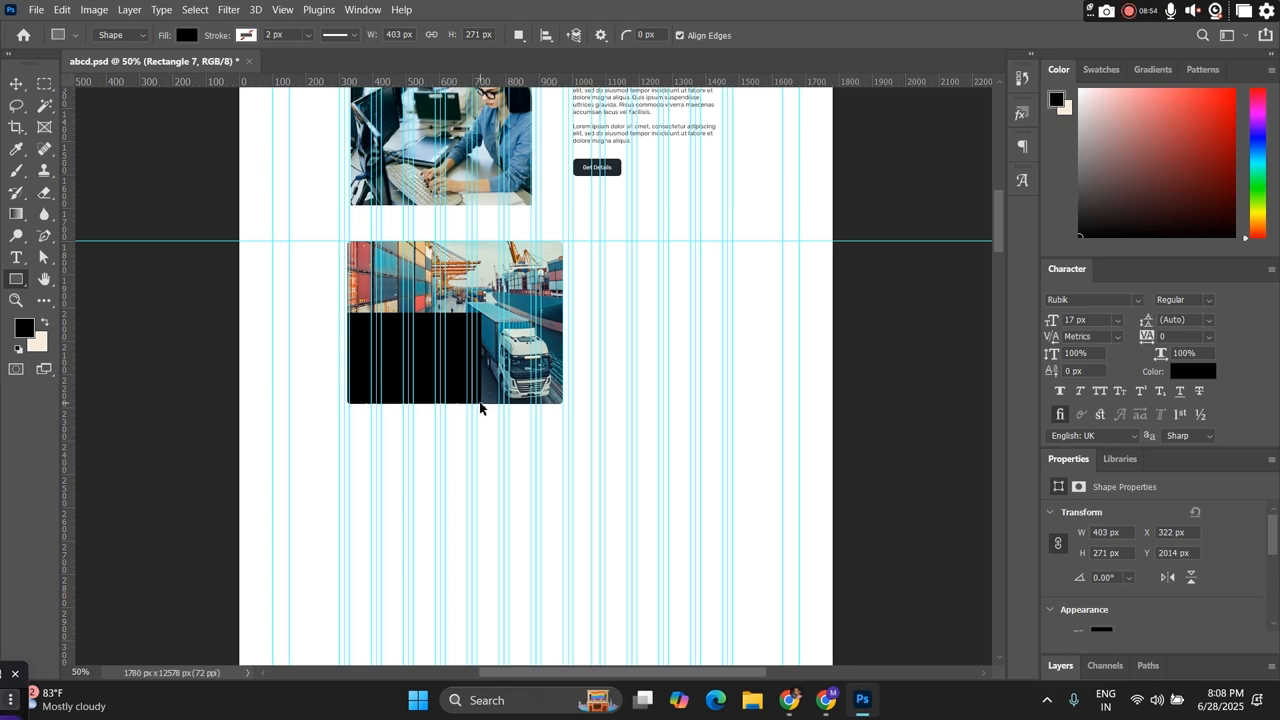
pyautogui.hotkey('ctrl', ';')
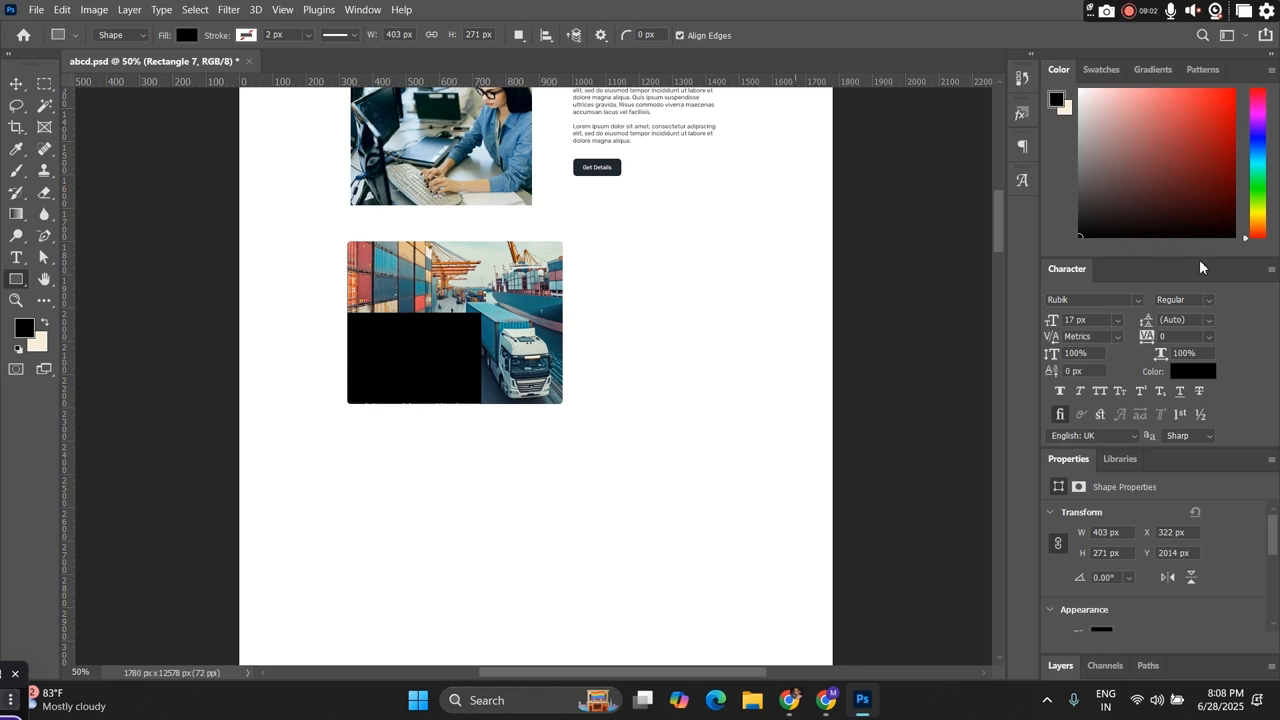
# Step: Try nudging the black rectangle 8 px down over the port image
pyautogui.click(17, 85)
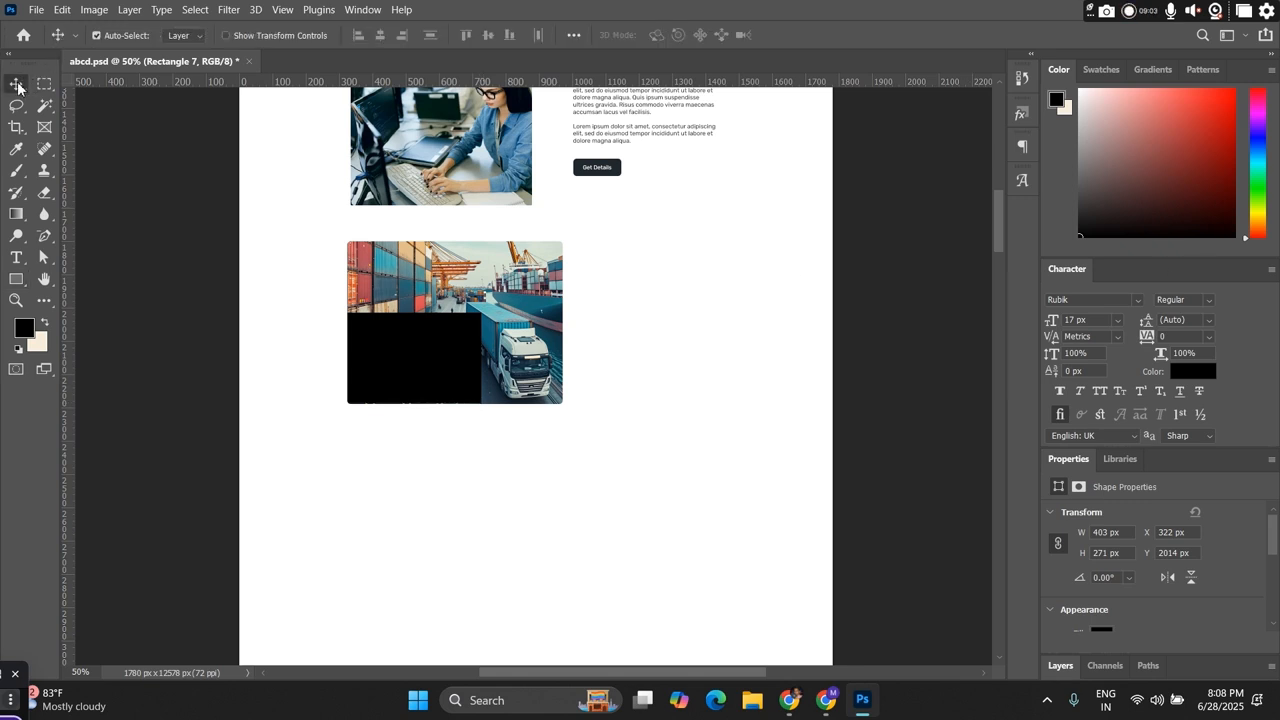
pyautogui.press('Down')
pyautogui.press('Down')
pyautogui.press('Down')
pyautogui.press('Down')
pyautogui.press('Down')
pyautogui.press('Down')
pyautogui.press('Down')
pyautogui.press('Down')
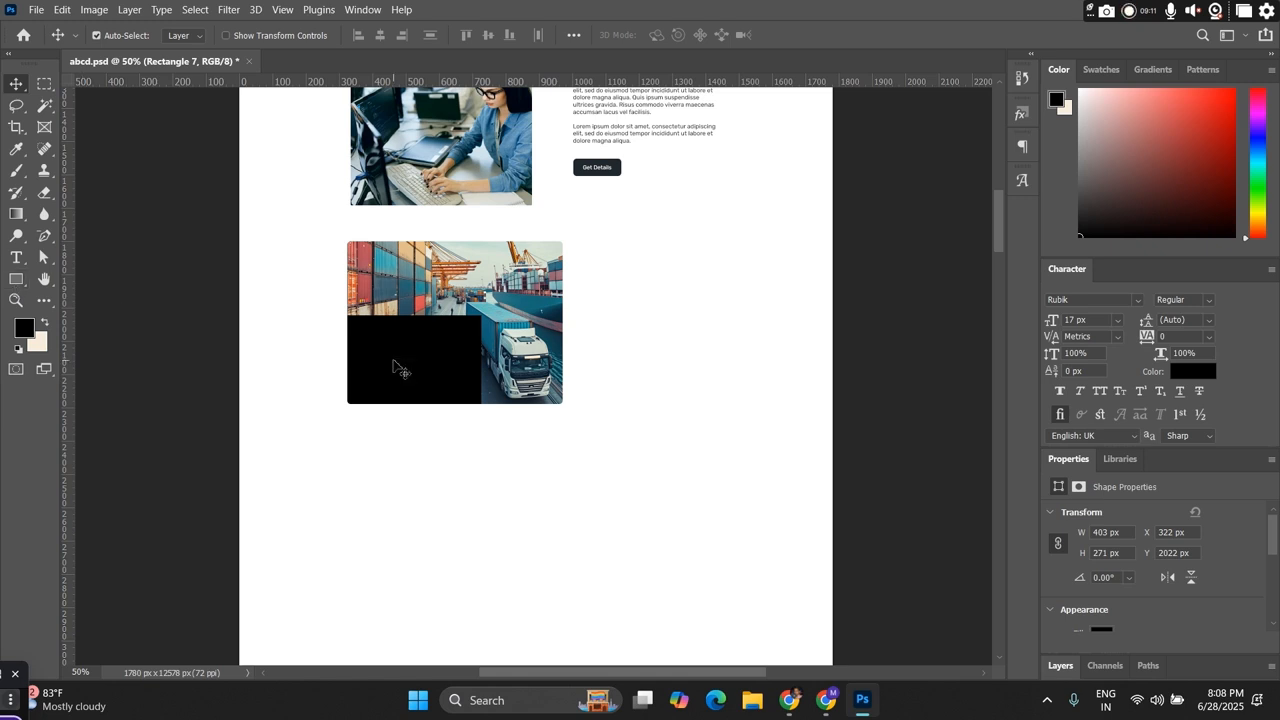
pyautogui.hotkey('ctrl', 'z')
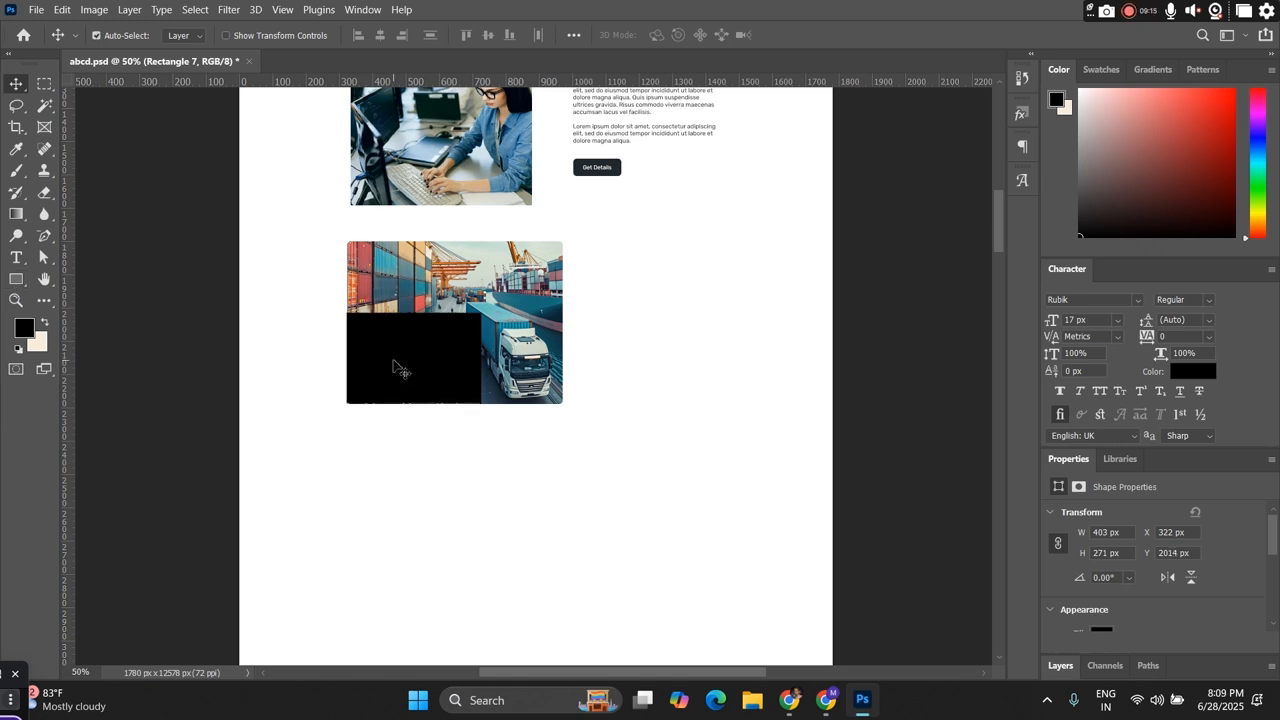
# Step: Nudge the black rectangle 4 px down to line it up with the port image's lower edge
pyautogui.press('Down')
pyautogui.press('Down')
pyautogui.press('Down')
pyautogui.press('Down')
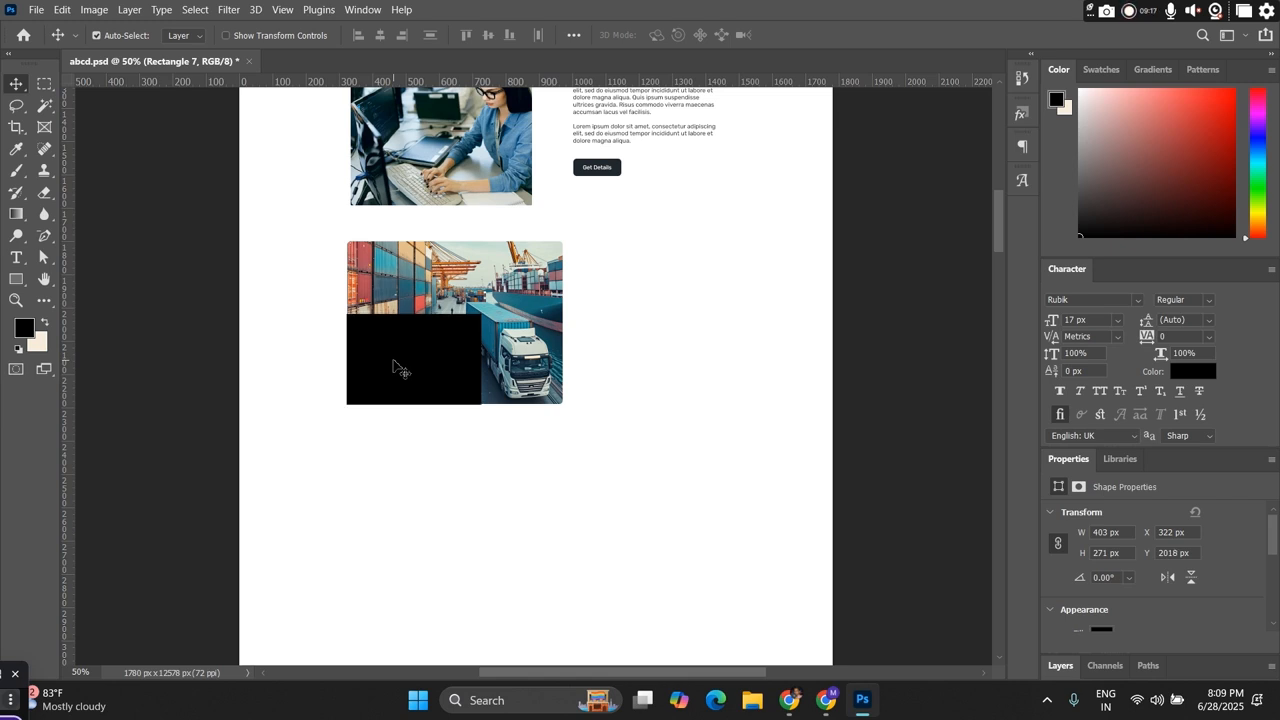
# Step: Duplicate the black rectangle layer and fill the copy with the recently used cream colour
pyautogui.click(14, 283)
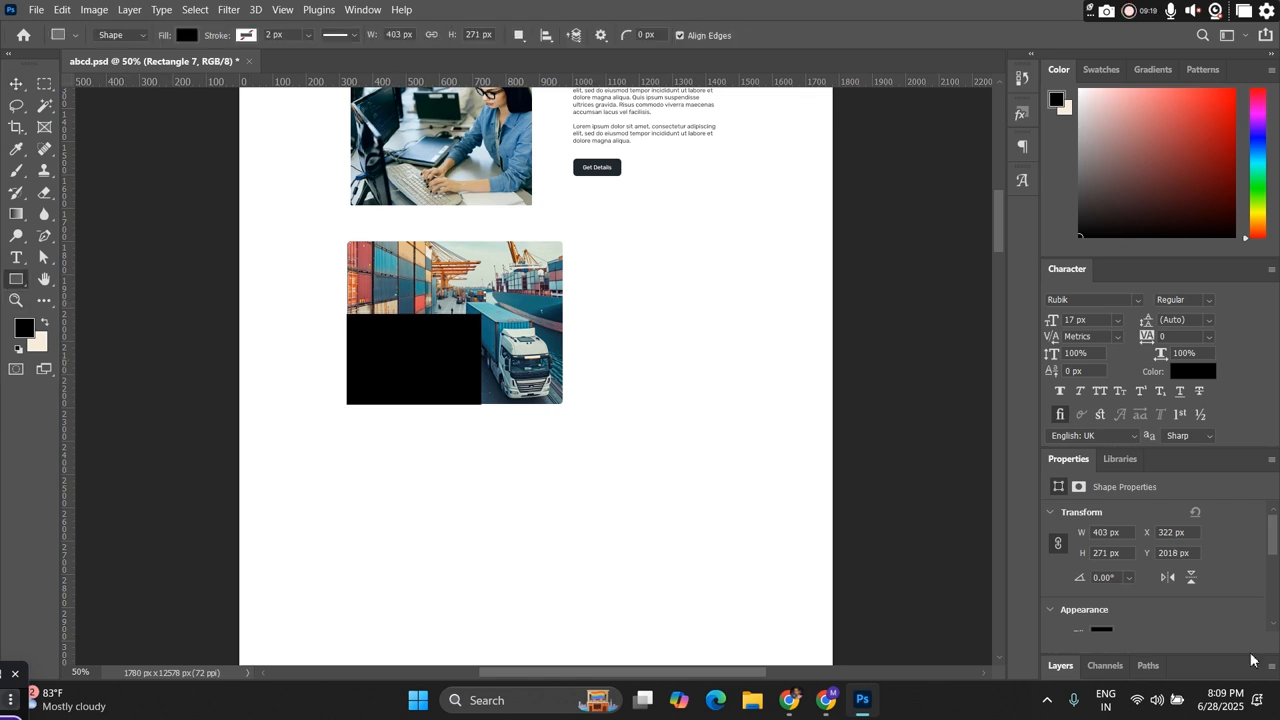
pyautogui.click(1062, 666)
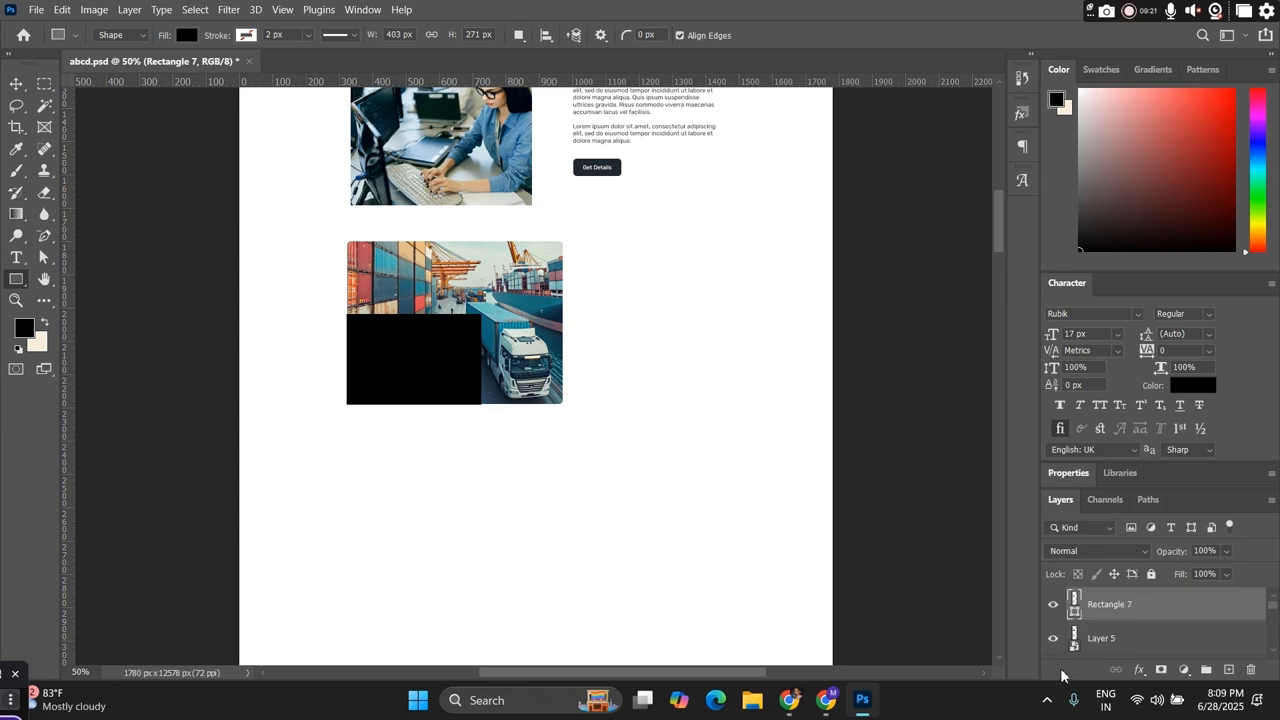
pyautogui.hotkey('ctrl', 'j')
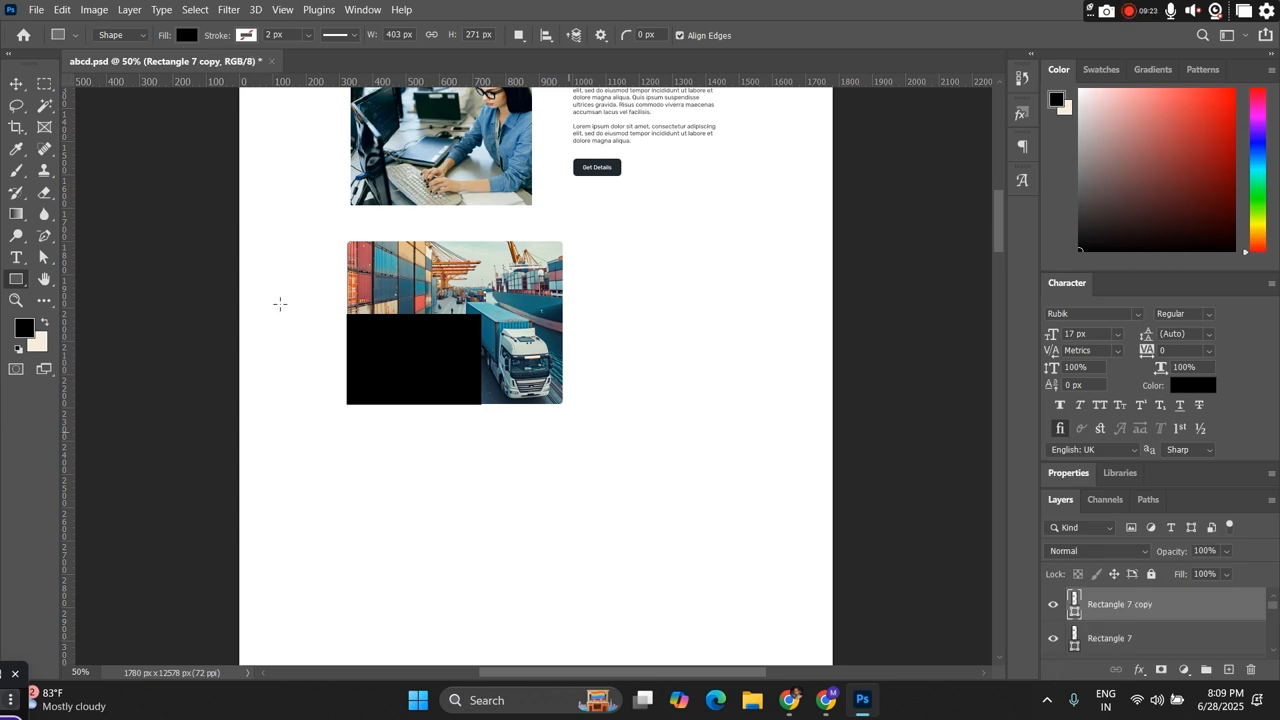
pyautogui.click(186, 35)
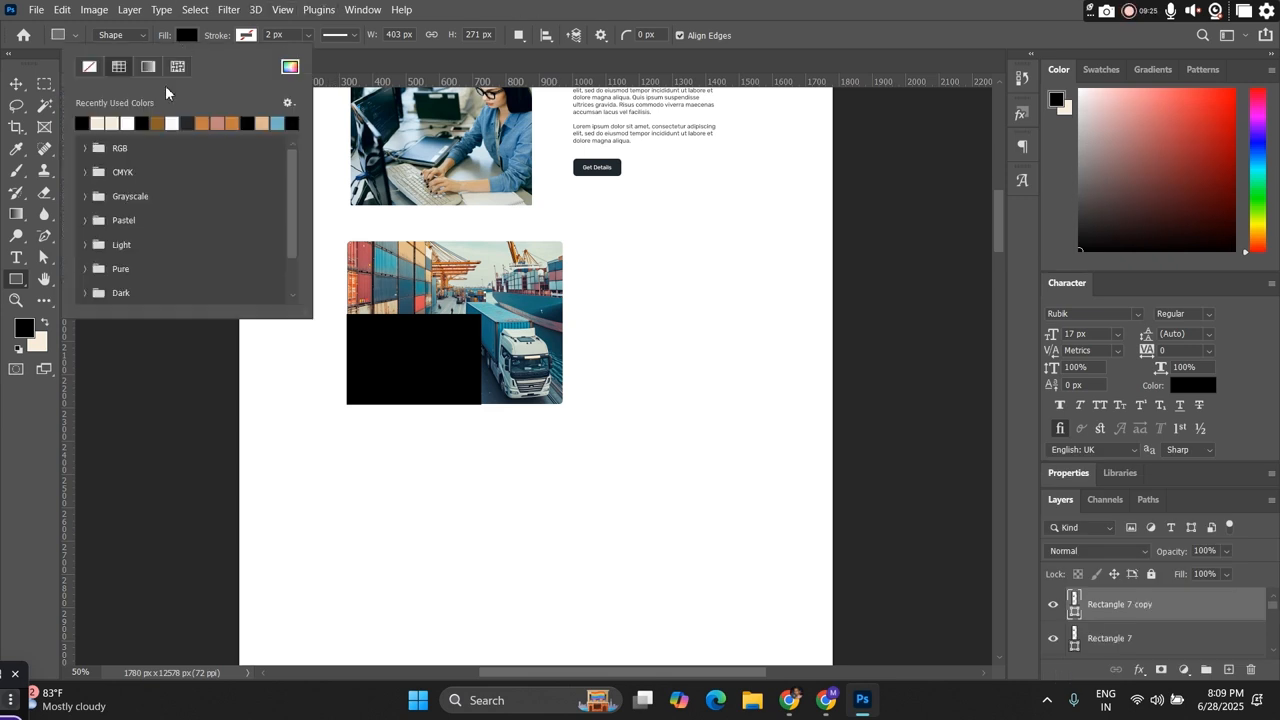
pyautogui.click(112, 123)
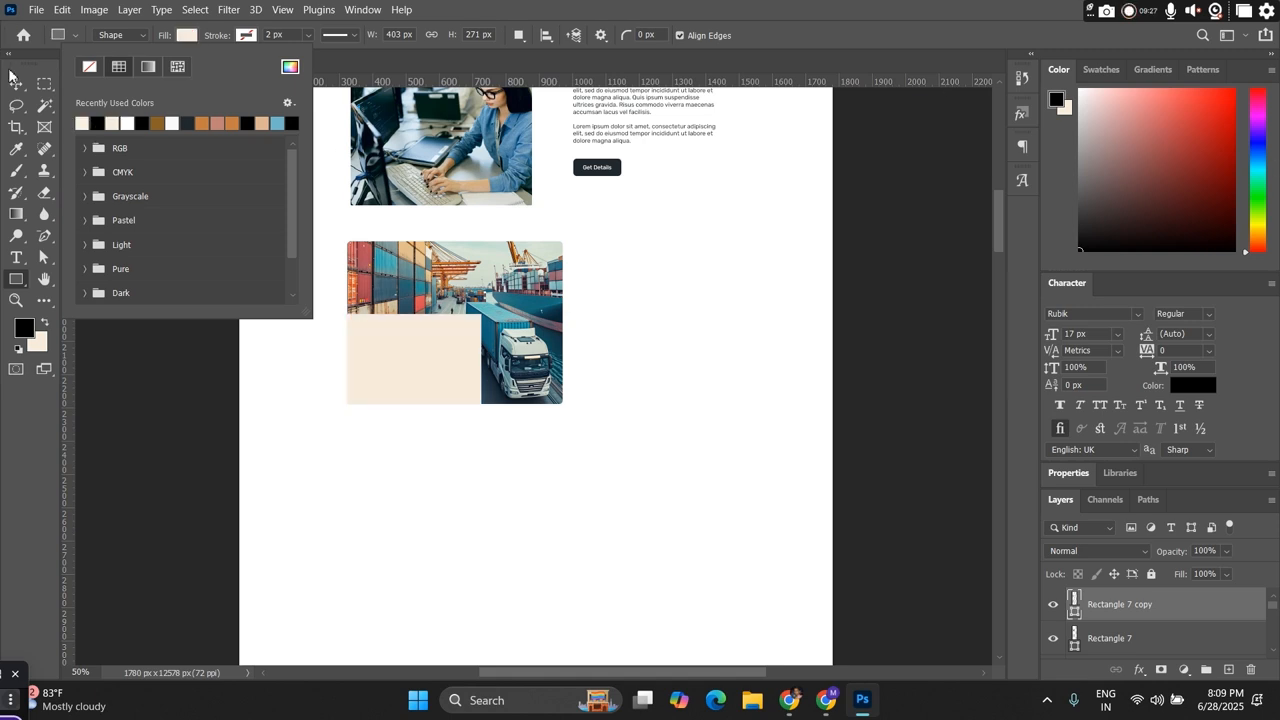
pyautogui.click(26, 86)
pyautogui.click(26, 86)
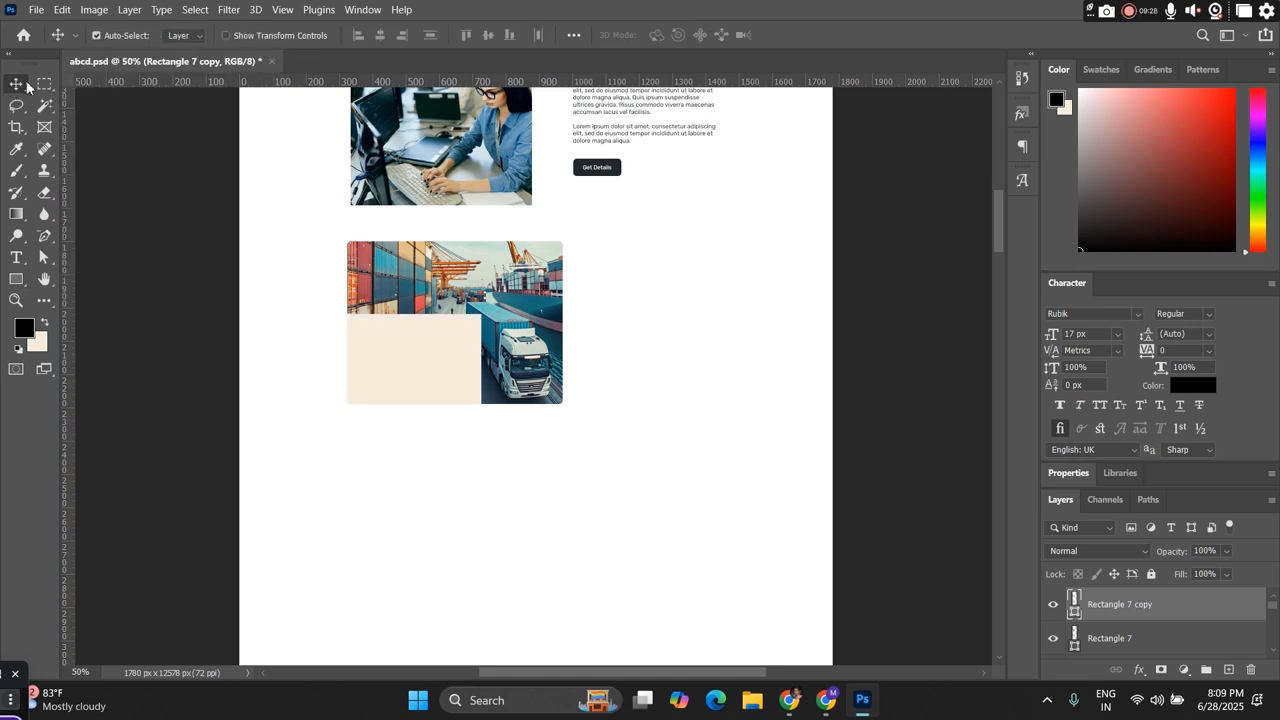
# Step: Apply a 75.5 px Gaussian Blur to the cream copy, rasterizing it, and clip it to the black rectangle below
pyautogui.click(230, 12)
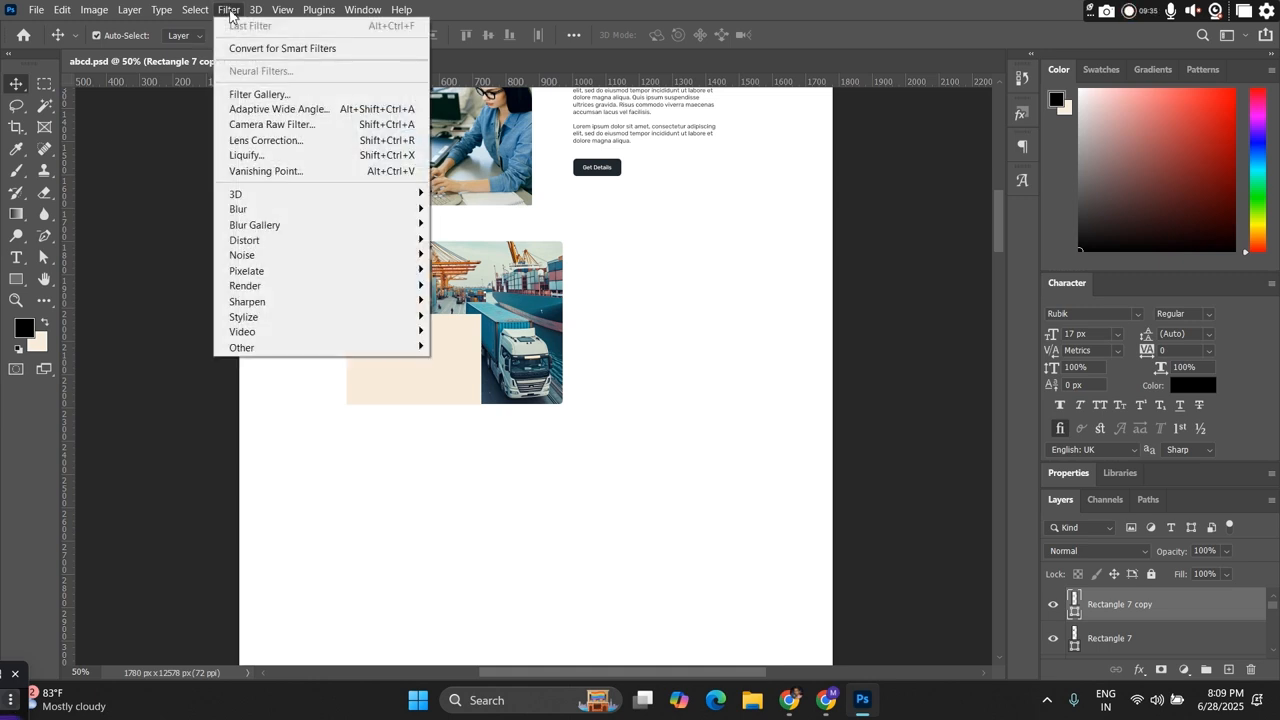
pyautogui.moveTo(258, 210)
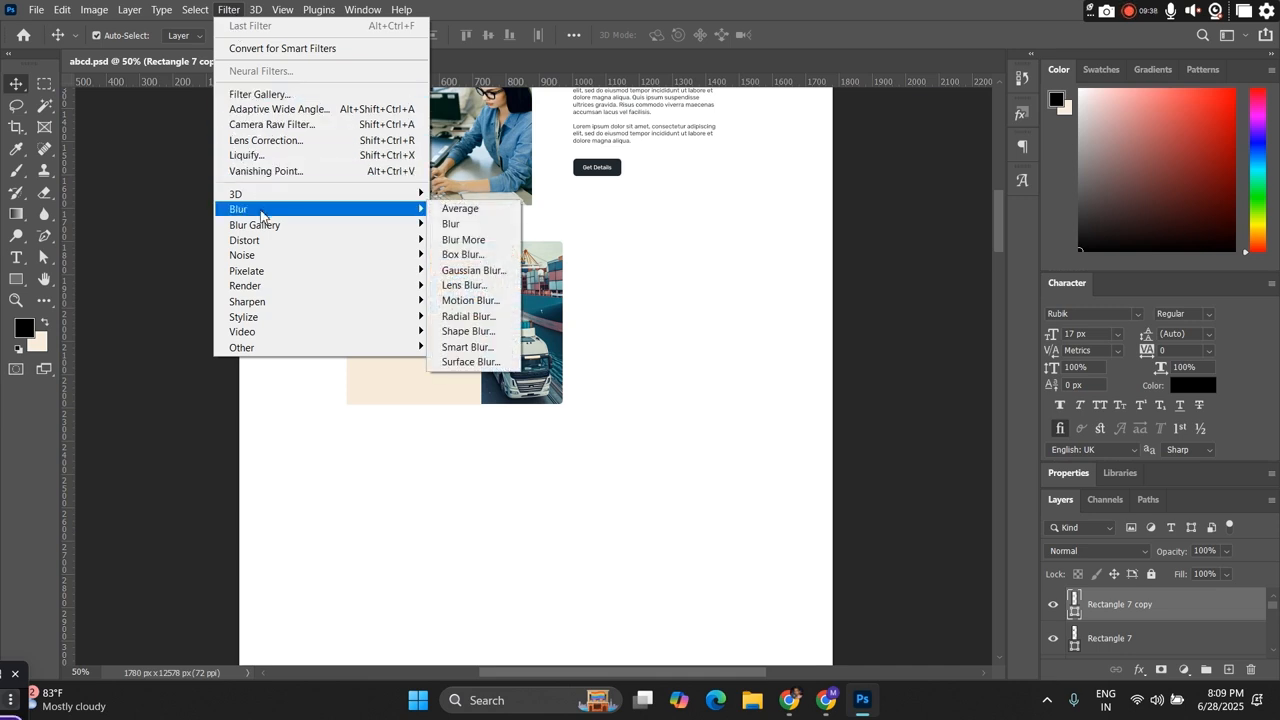
pyautogui.click(452, 272)
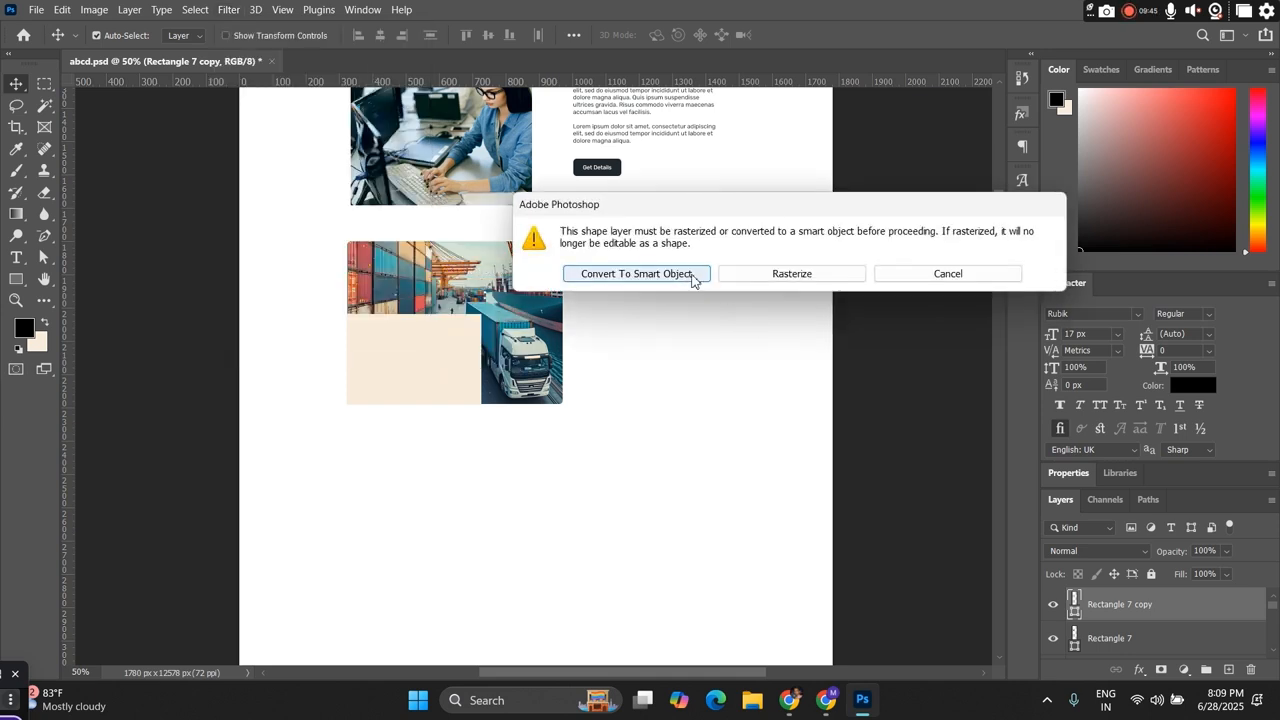
pyautogui.click(789, 278)
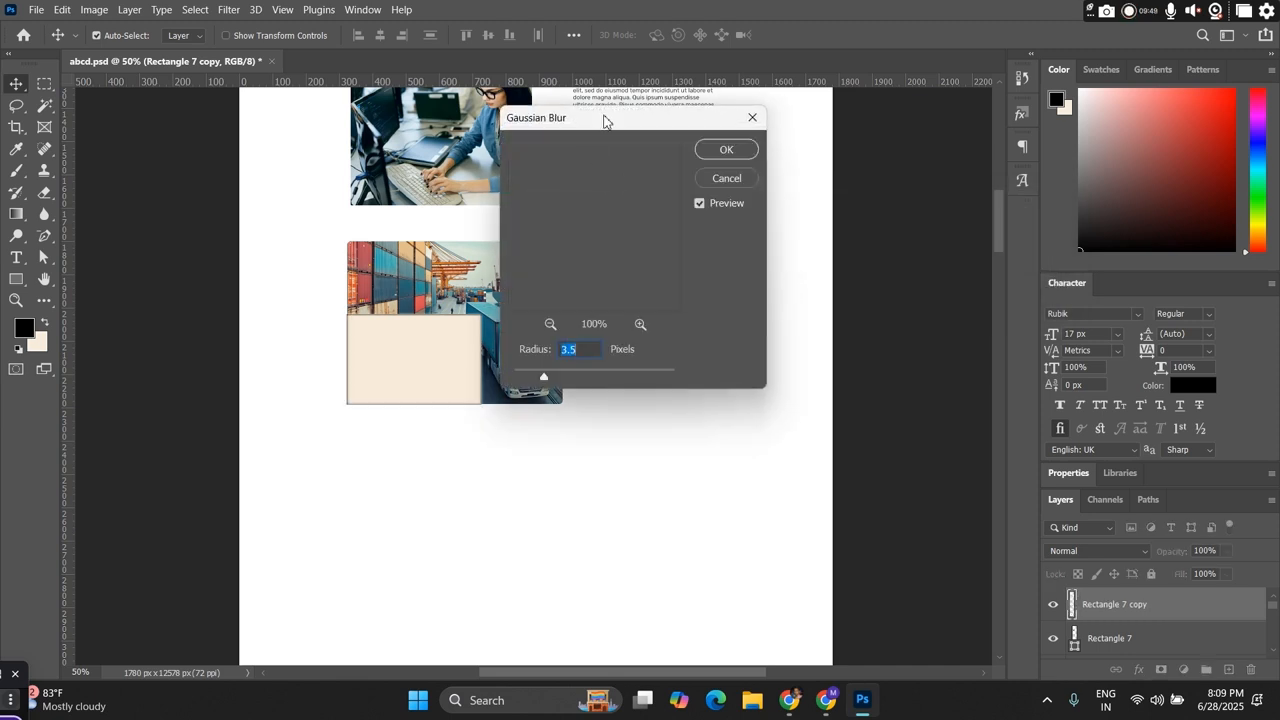
pyautogui.moveTo(603, 119); pyautogui.dragTo(705, 117)
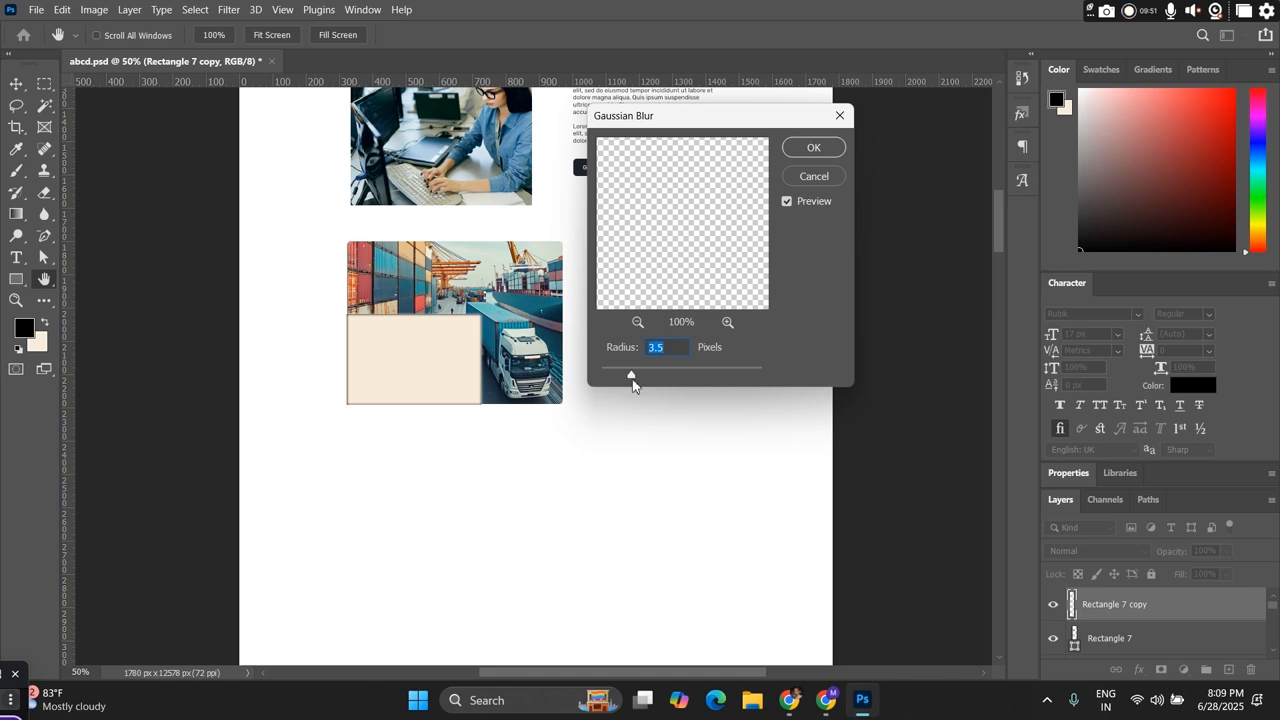
pyautogui.moveTo(631, 376); pyautogui.dragTo(697, 378)
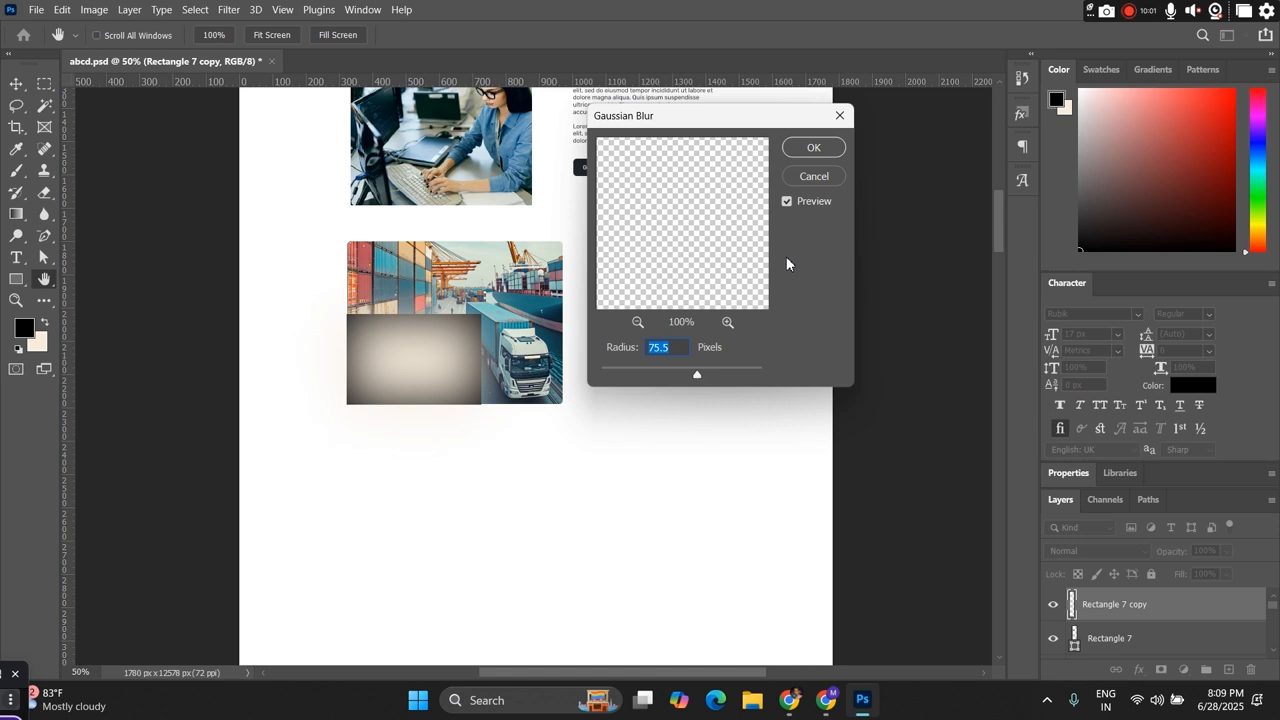
pyautogui.click(816, 150)
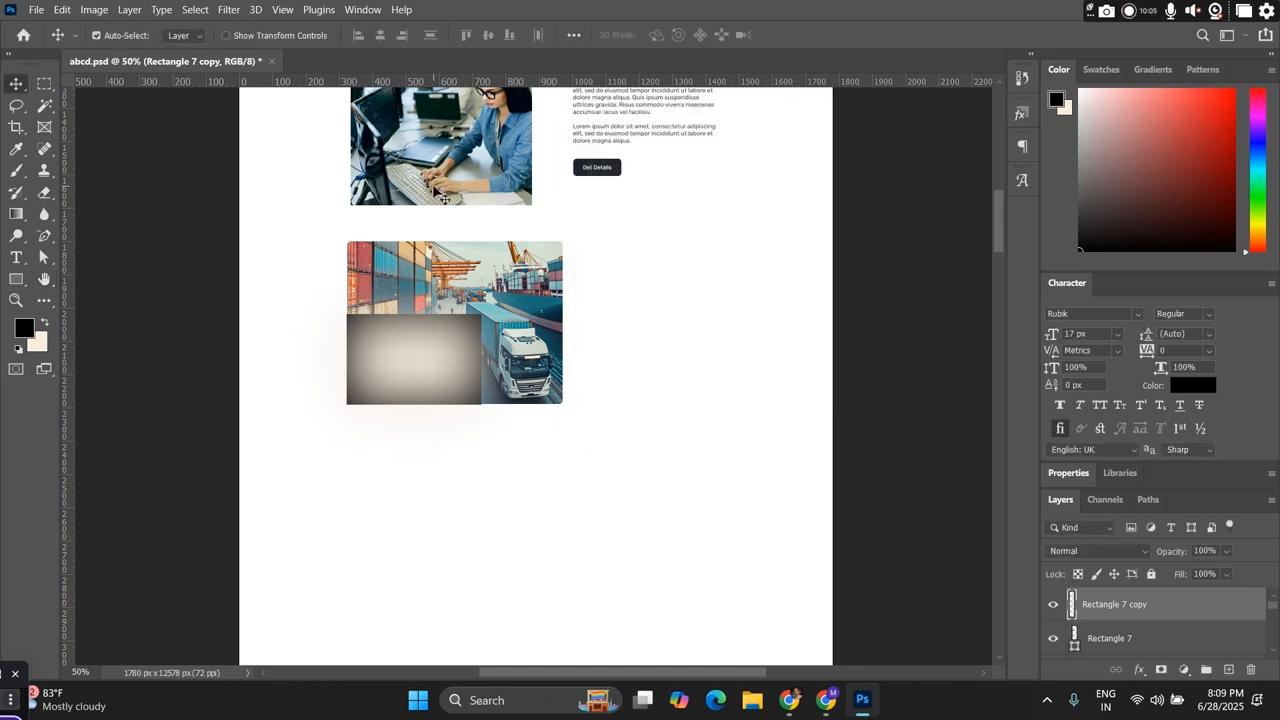
pyautogui.hotkey('ctrl', 'alt', 'g')
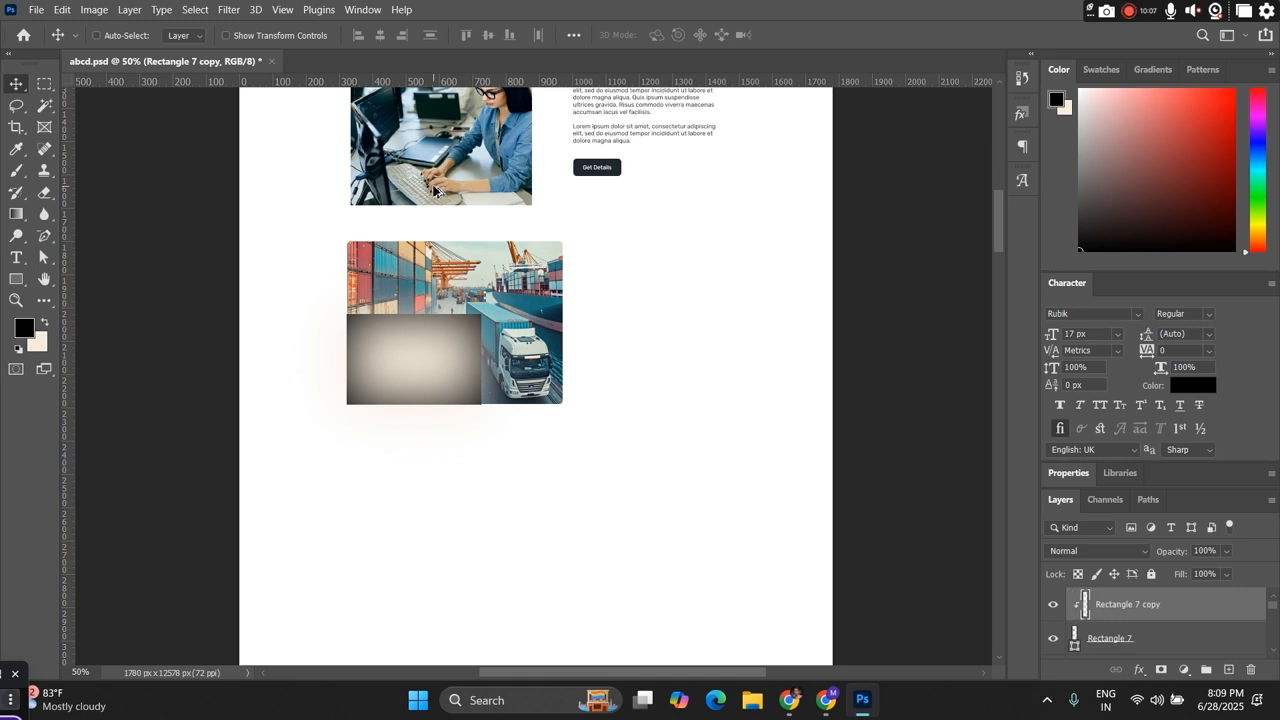
# Step: Set the opacity of the black Rectangle 7 layer to 80%
pyautogui.click(1166, 640)
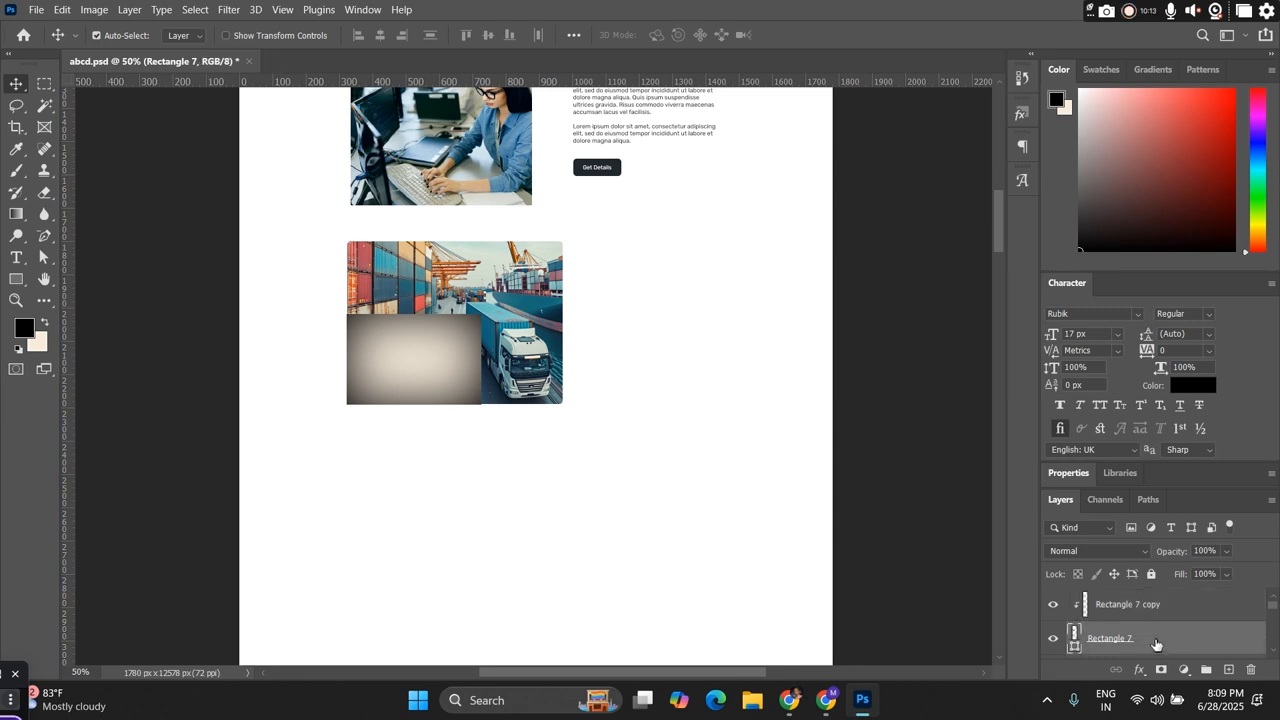
pyautogui.scroll(-1, 1160, 646)
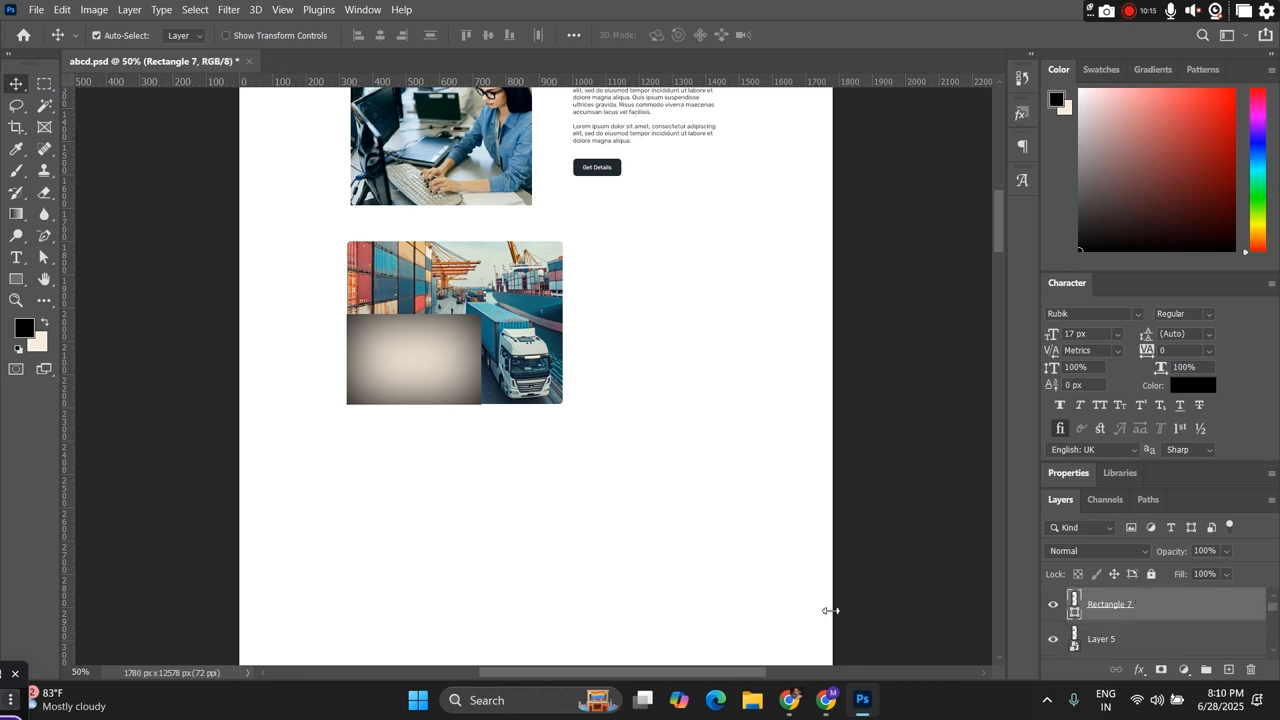
pyautogui.press('5')
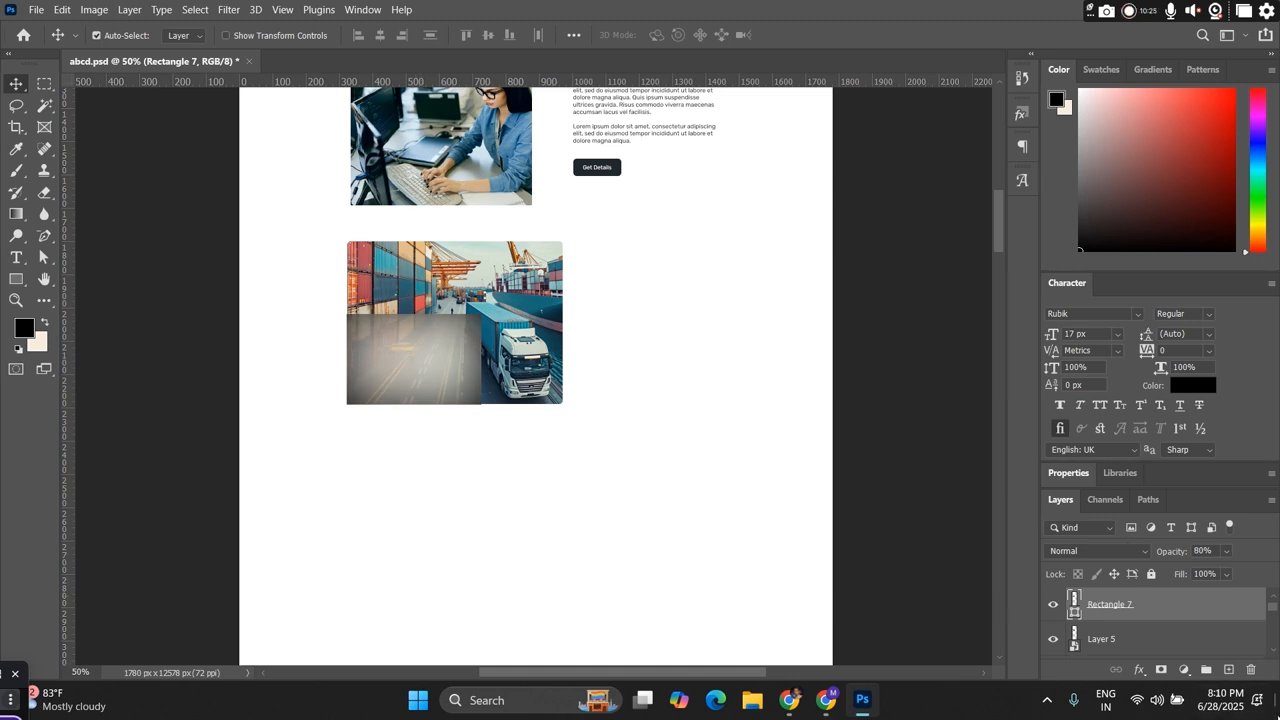
# Step: Convert the black Rectangle 7 and its blurred copy into one smart object and clip it to the port image
pyautogui.scroll(1, 1223, 581)
pyautogui.scroll(1, 1161, 614)
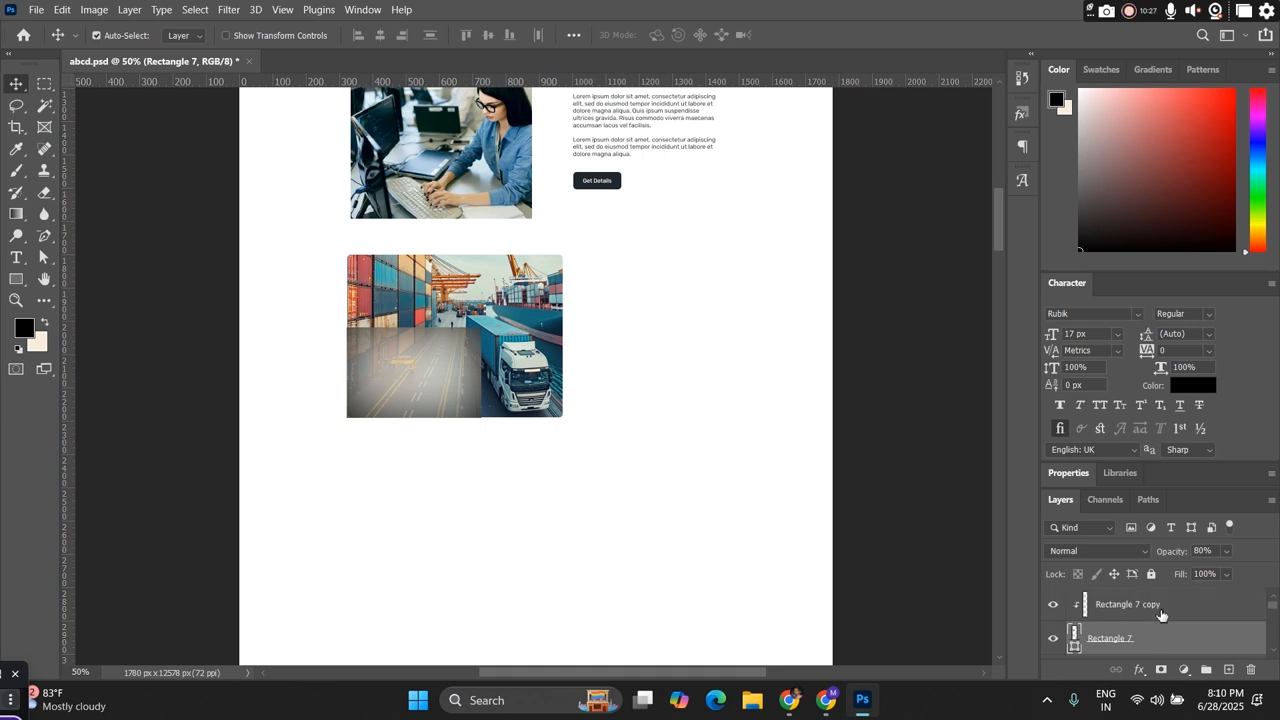
pyautogui.keyDown('shift'); pyautogui.click(1161, 614); pyautogui.keyUp('shift')
pyautogui.rightClick(1161, 614)
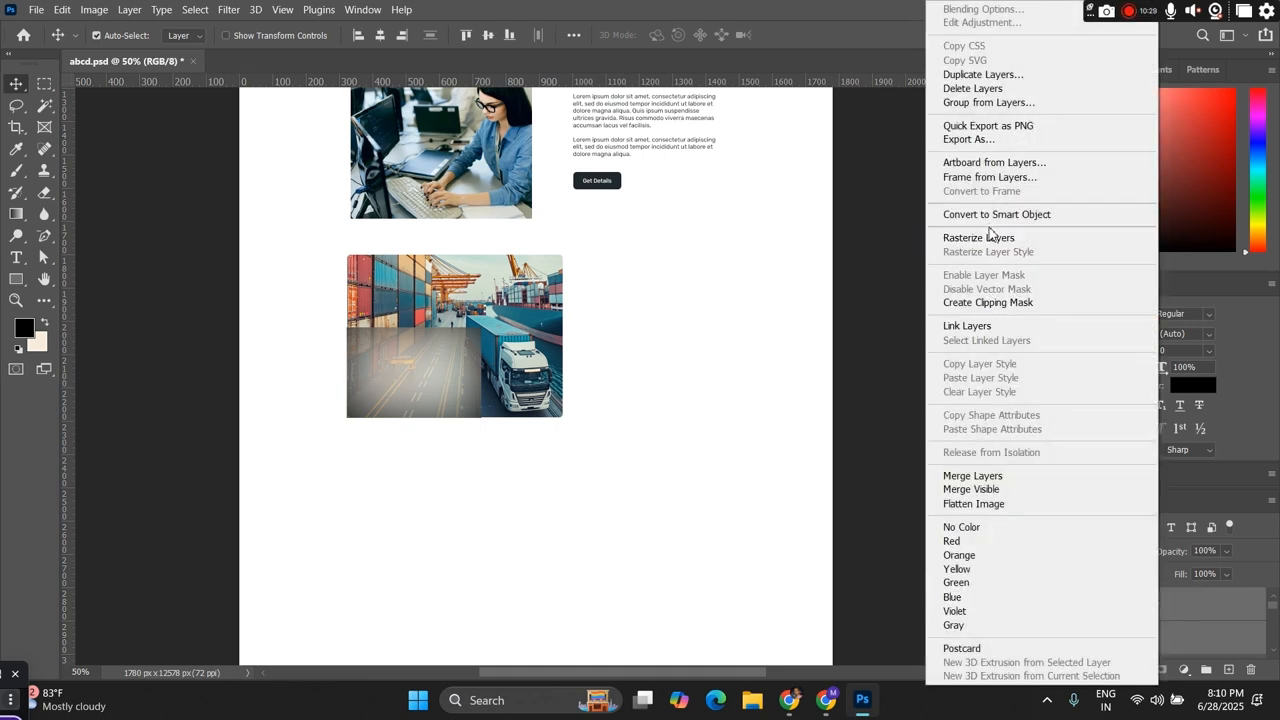
pyautogui.click(988, 216)
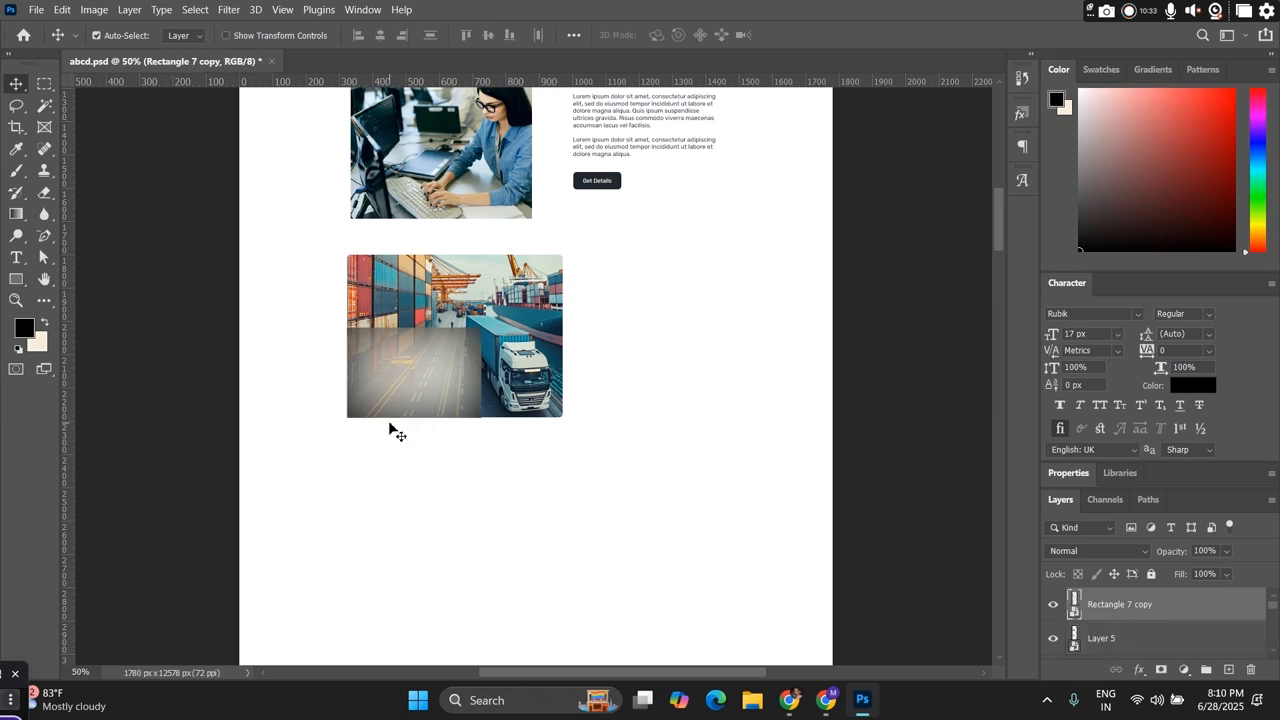
pyautogui.hotkey('ctrl', '+')
pyautogui.hotkey('ctrl', '+')
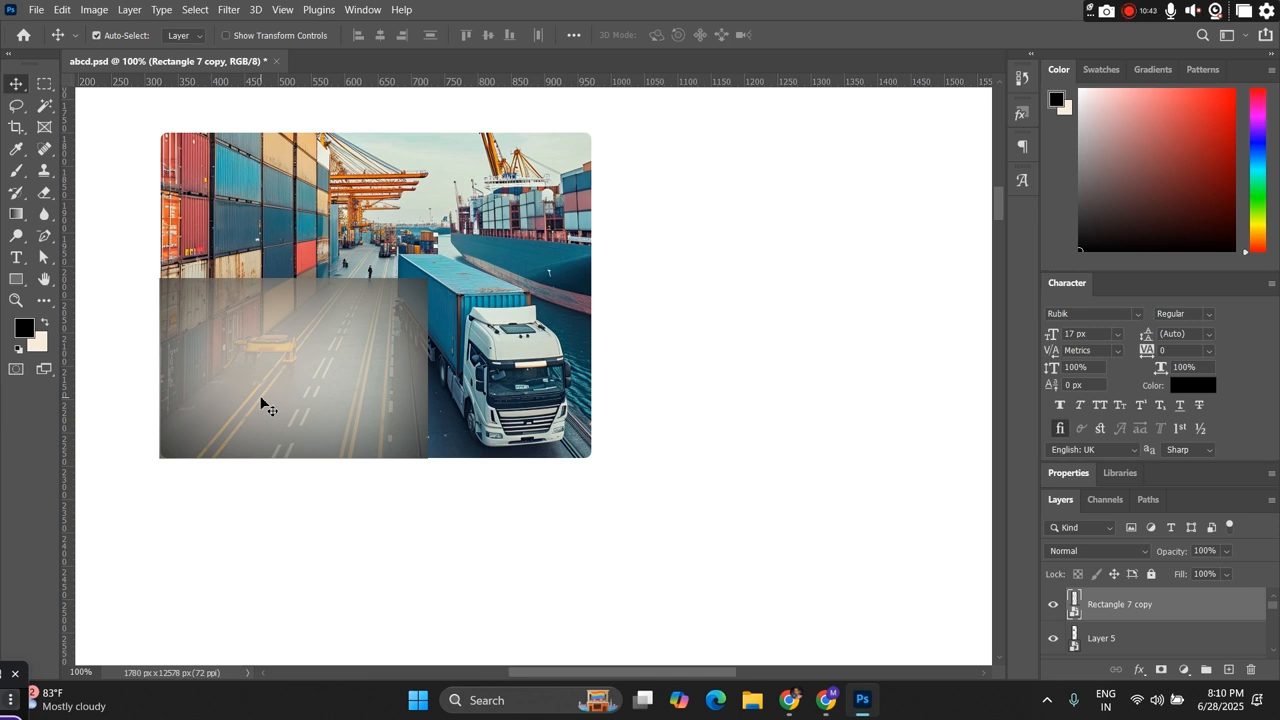
pyautogui.hotkey('ctrl', 'alt', 'g')
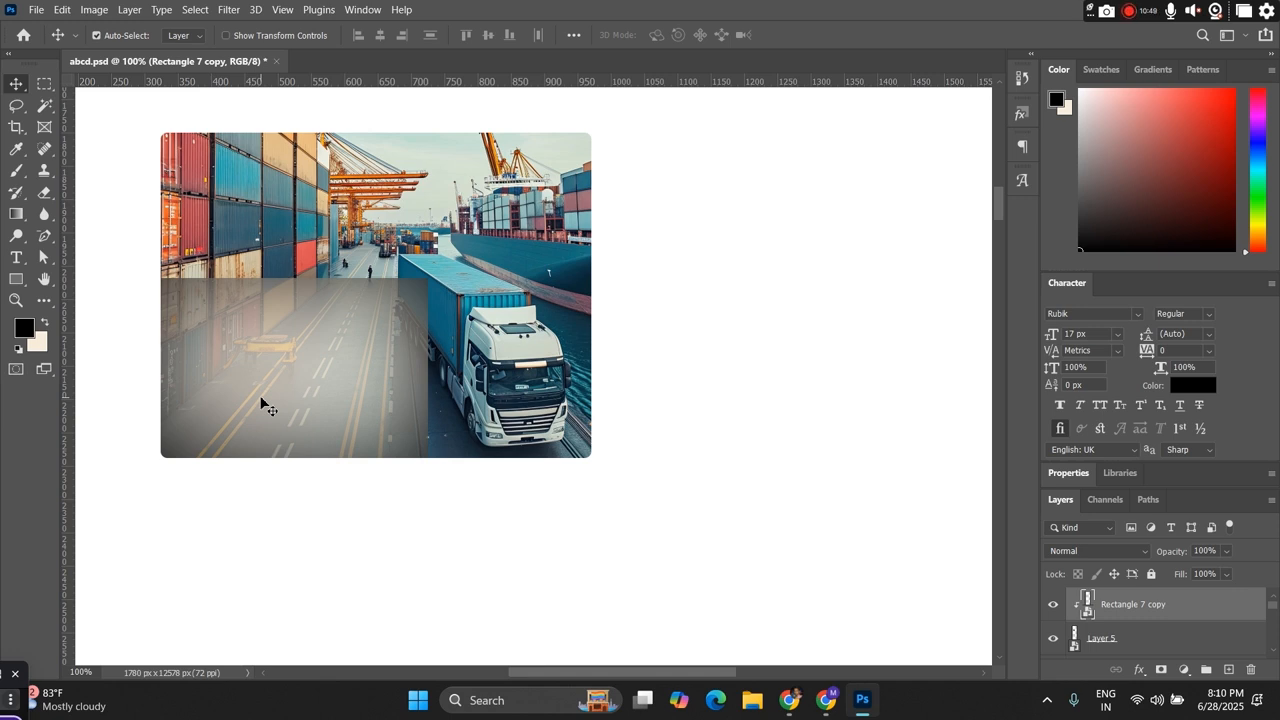
pyautogui.click(18, 262)
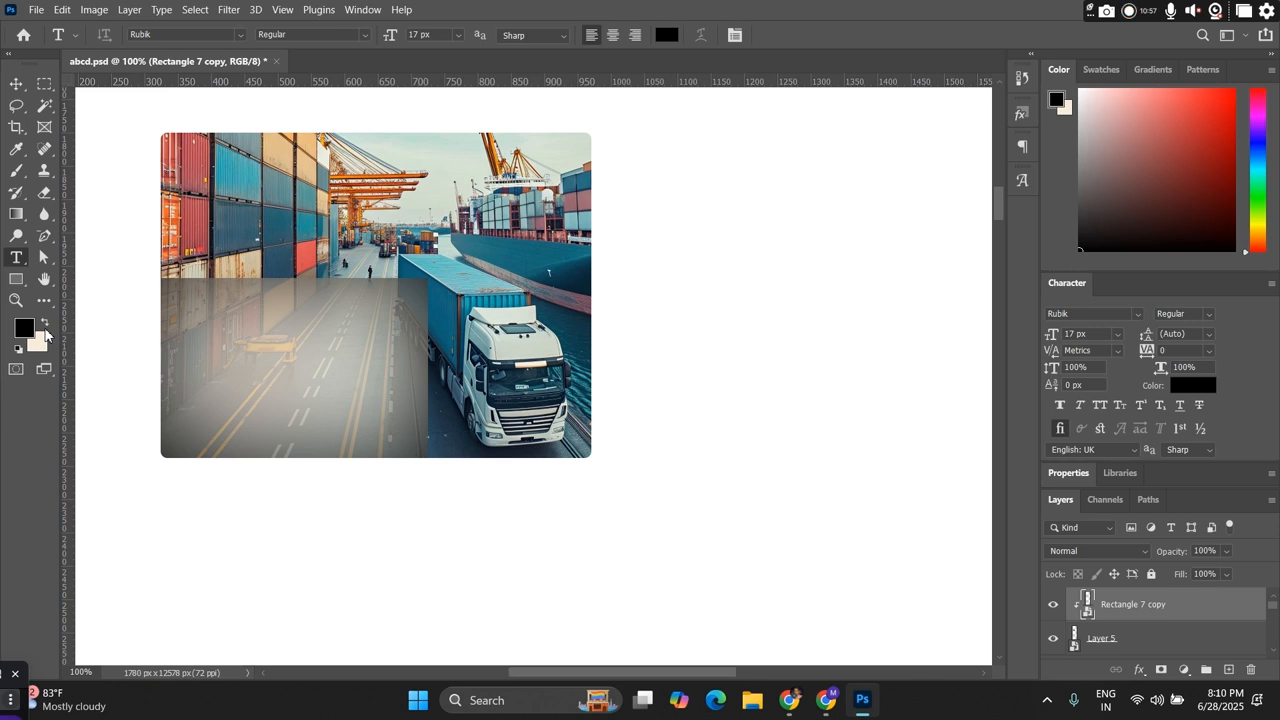
# Step: Release the overlay panel's clipping mask to check its corners against the port image, and clip it to the image again
pyautogui.hotkey('ctrl', 'alt', 'g')
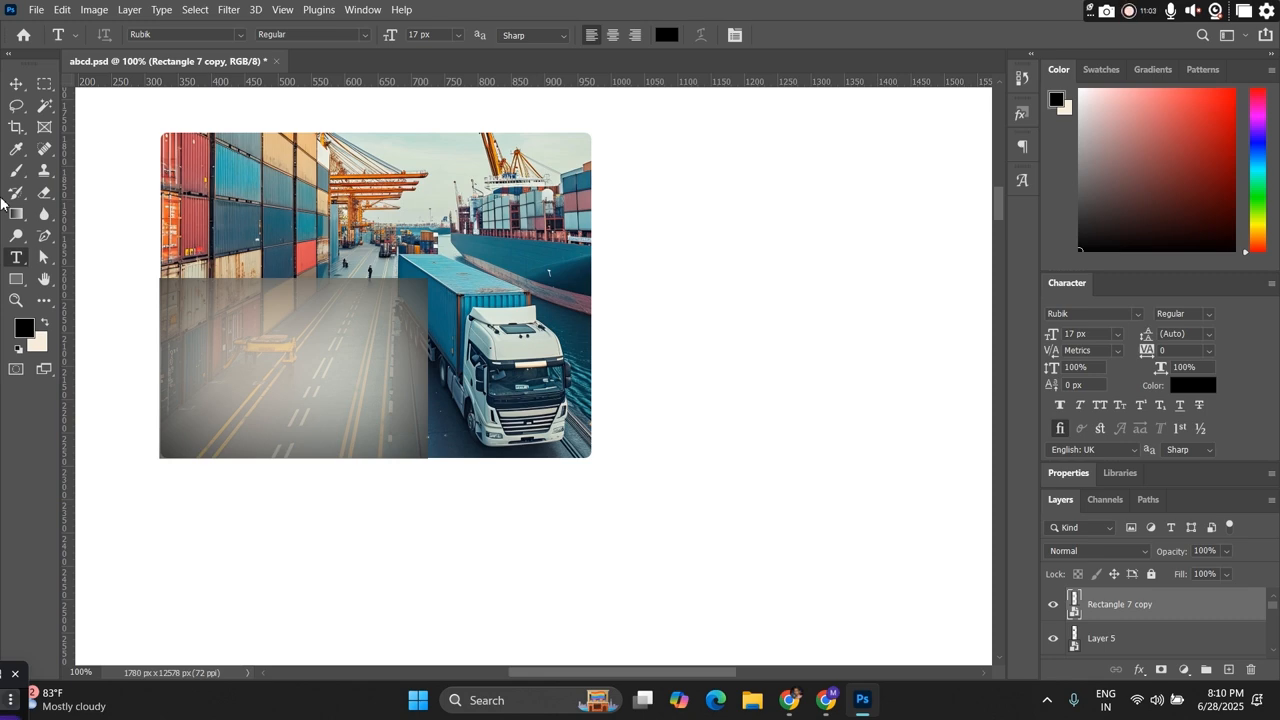
pyautogui.hotkey('ctrl', '+')
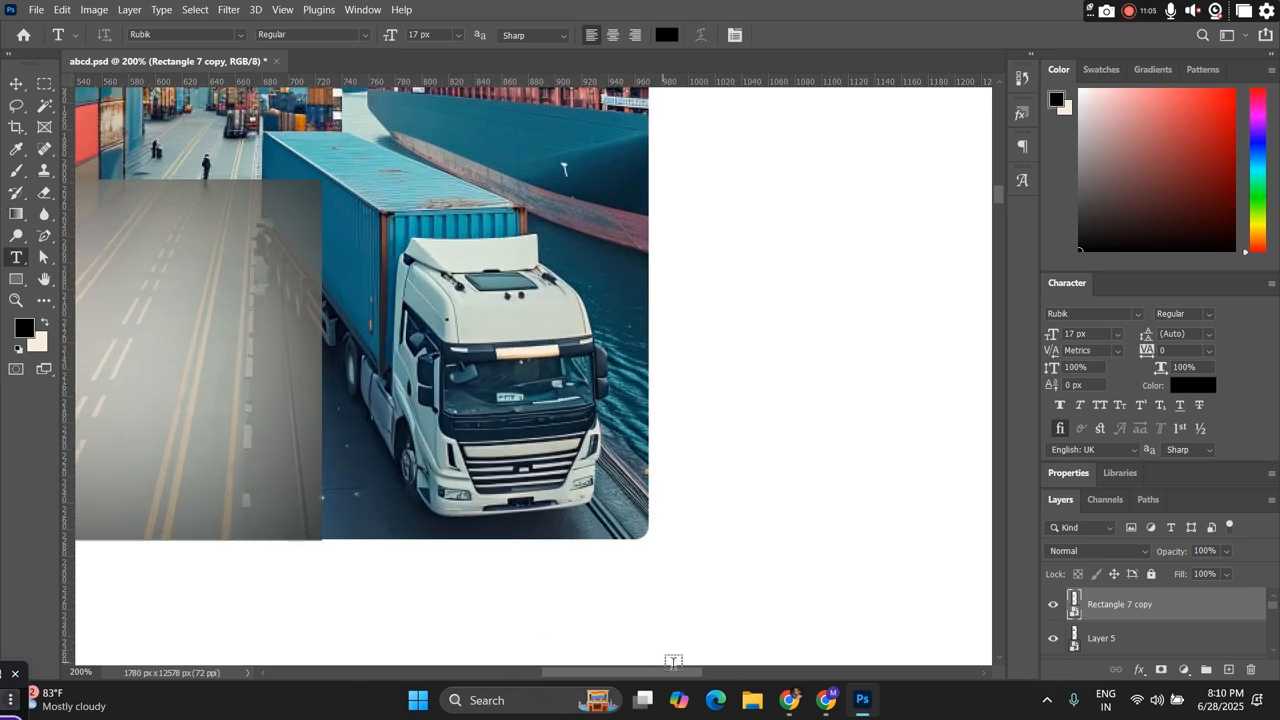
pyautogui.moveTo(686, 680); pyautogui.dragTo(610, 678)
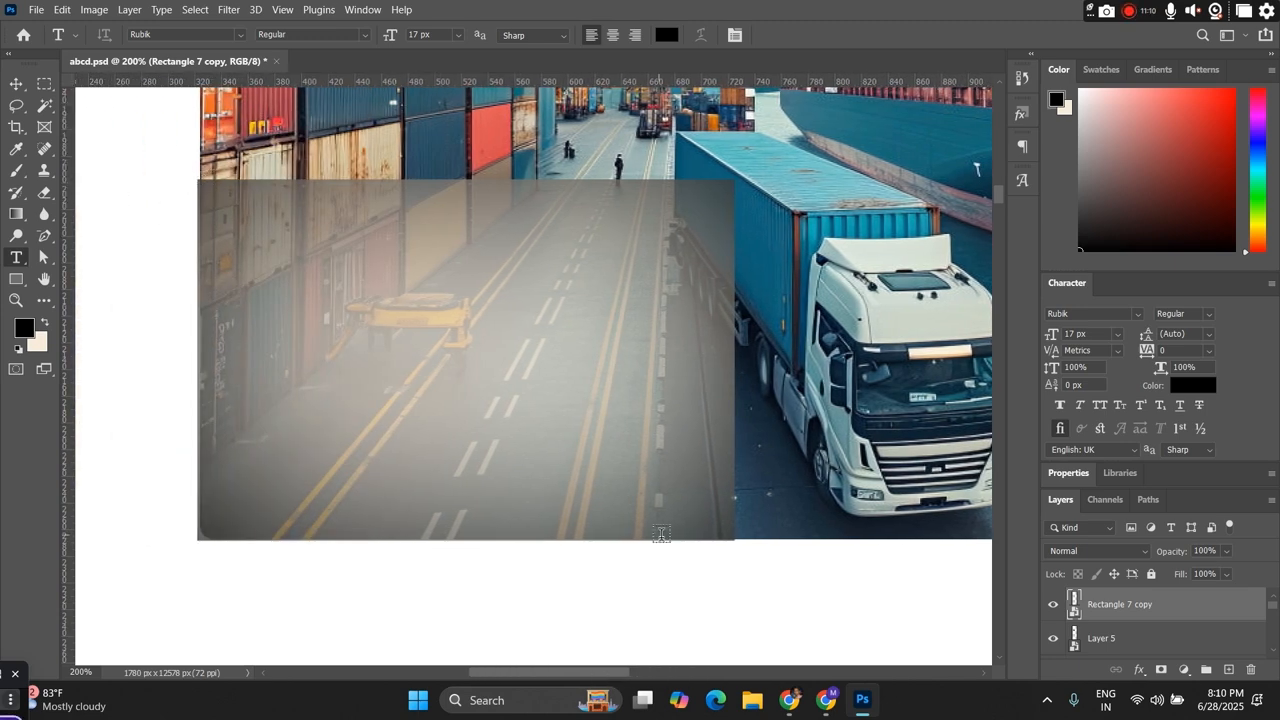
pyautogui.hotkey('ctrl', 'alt', 'g')
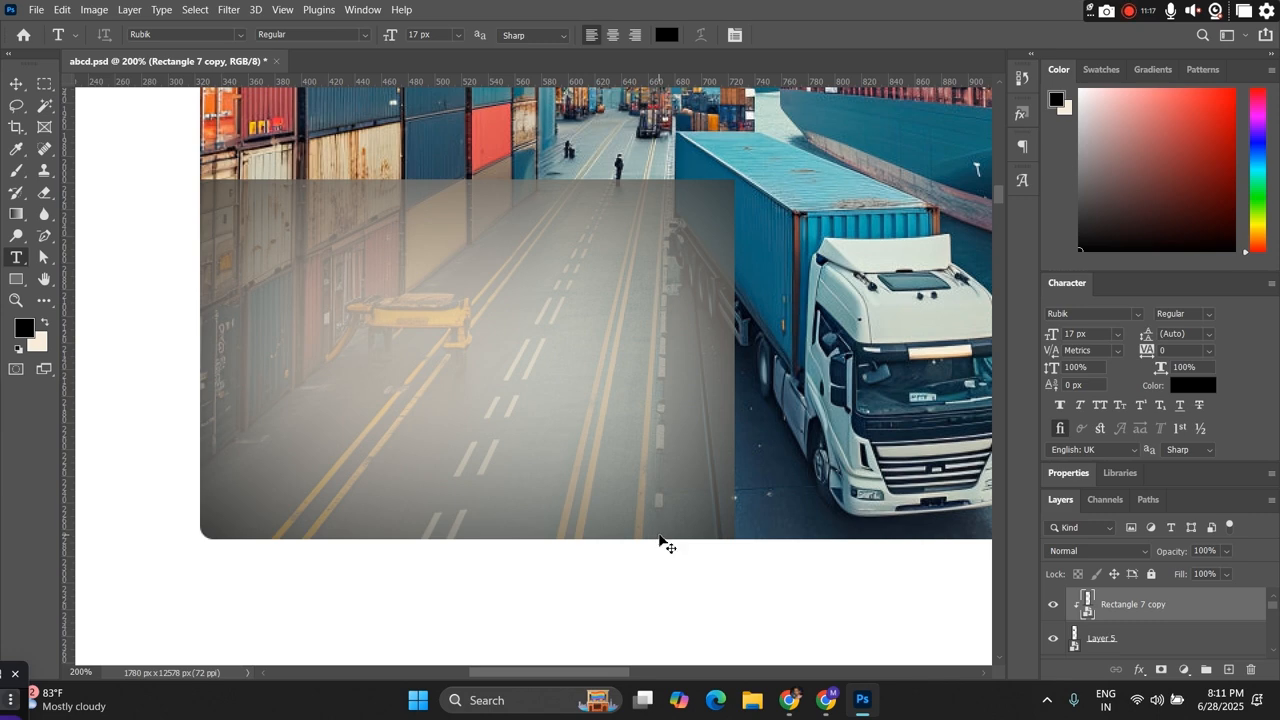
pyautogui.hotkey('ctrl', '-')
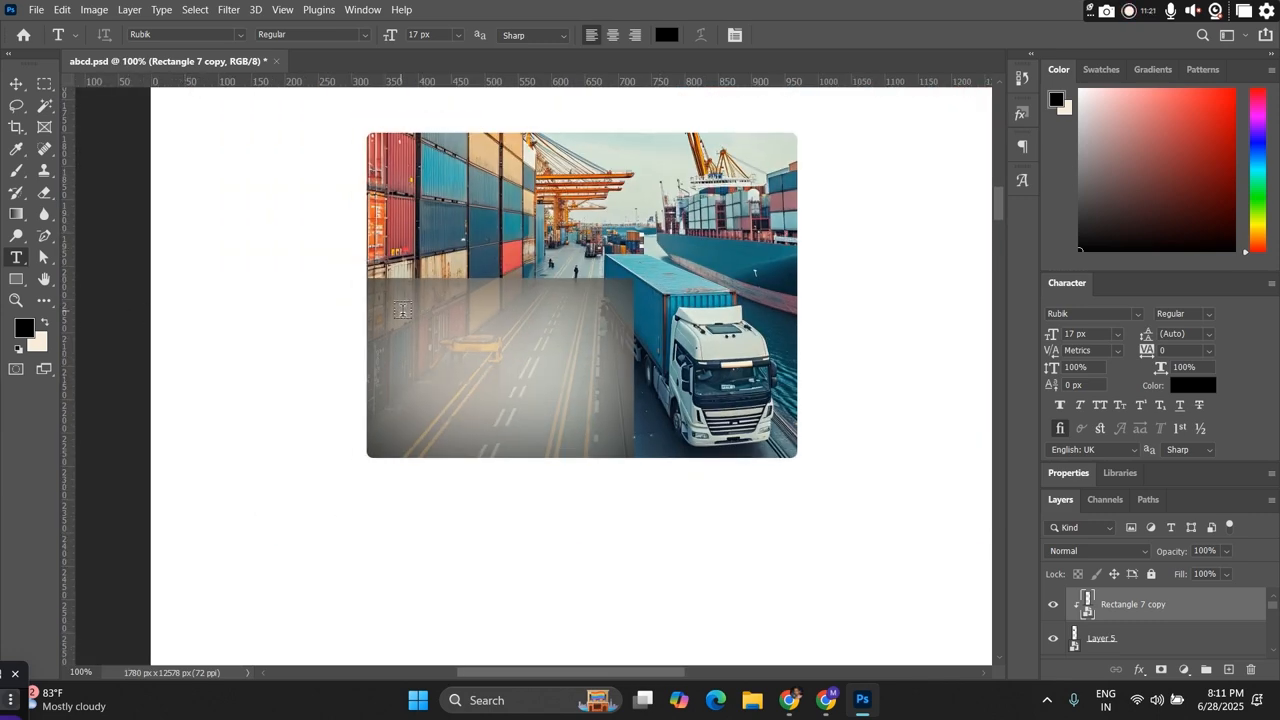
# Step: Add a "Lorem Ipsum" heading in Rubik Bold at 40 px and place it in the upper left of the overlay panel
pyautogui.click(401, 311)
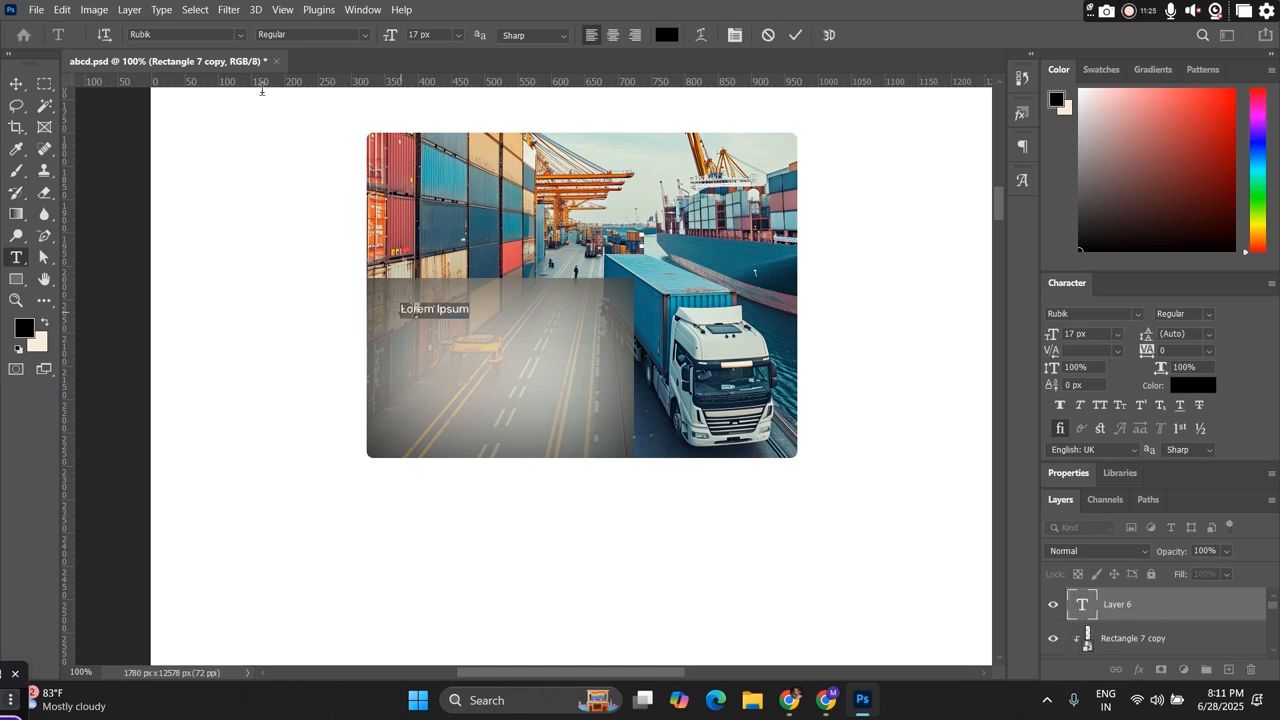
pyautogui.moveTo(444, 37); pyautogui.dragTo(405, 37)
pyautogui.press('Return')
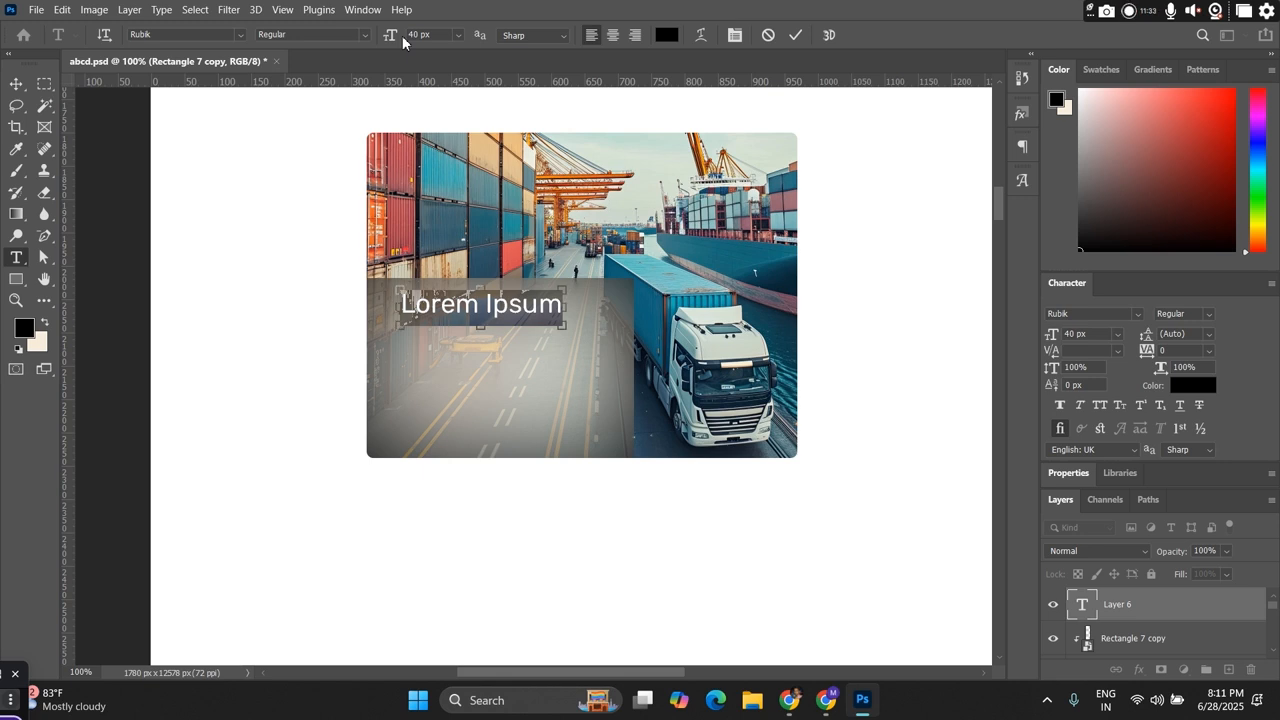
pyautogui.click(364, 36)
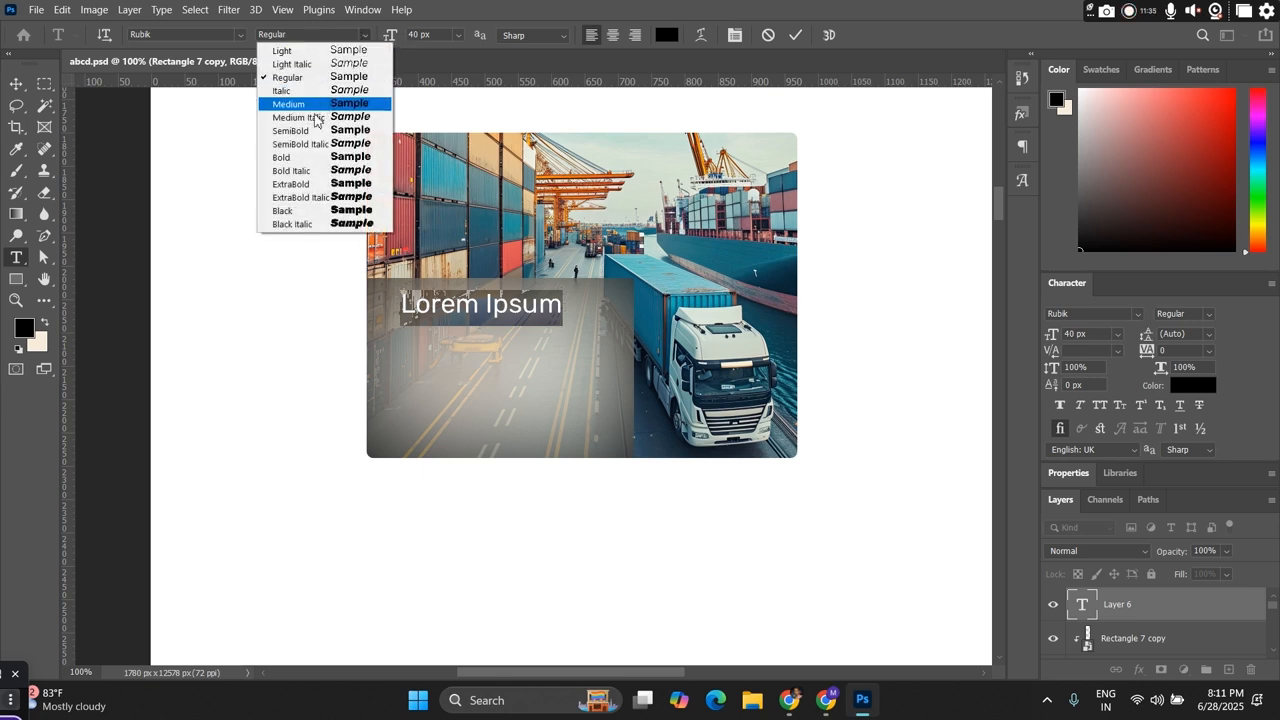
pyautogui.click(307, 158)
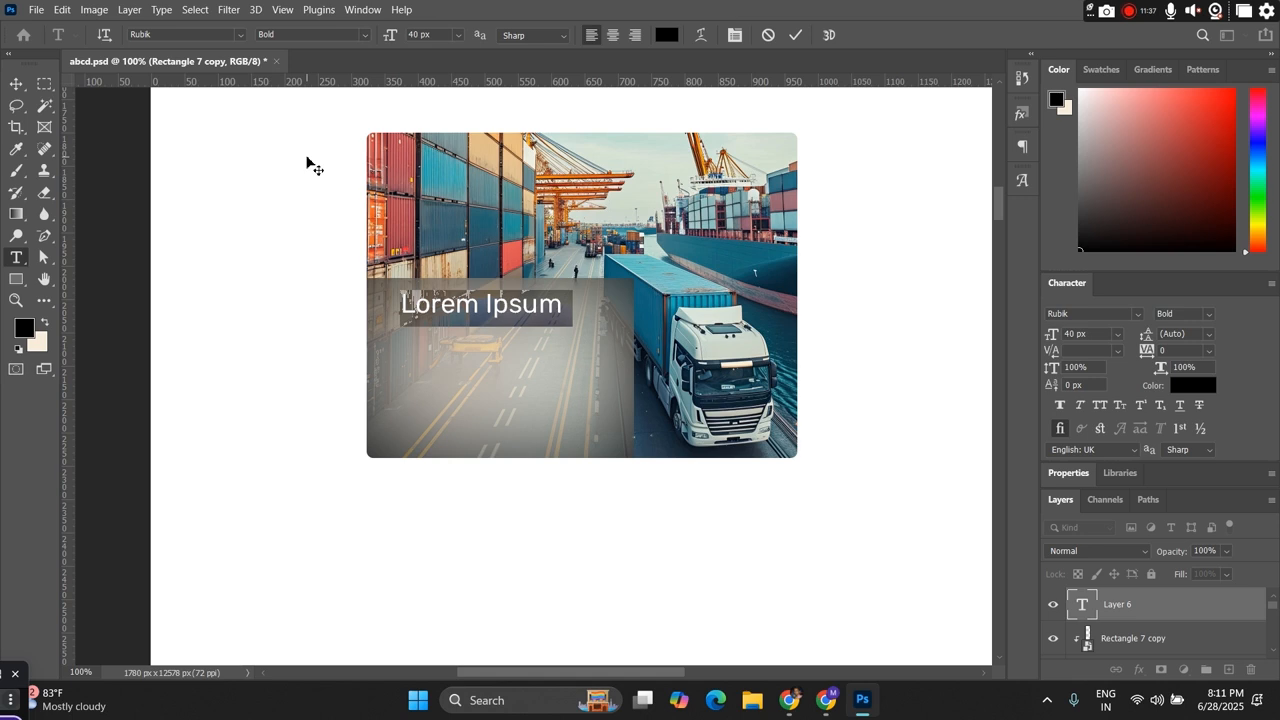
pyautogui.click(14, 87)
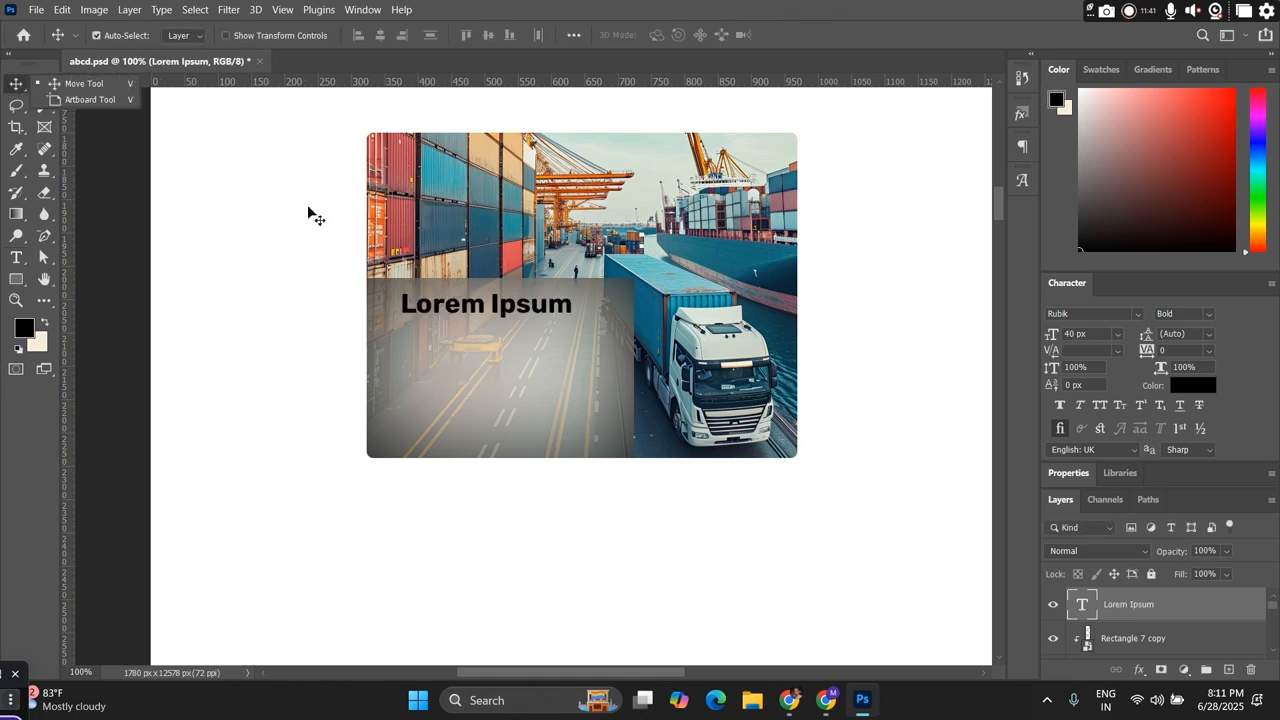
pyautogui.moveTo(481, 308); pyautogui.dragTo(470, 322)
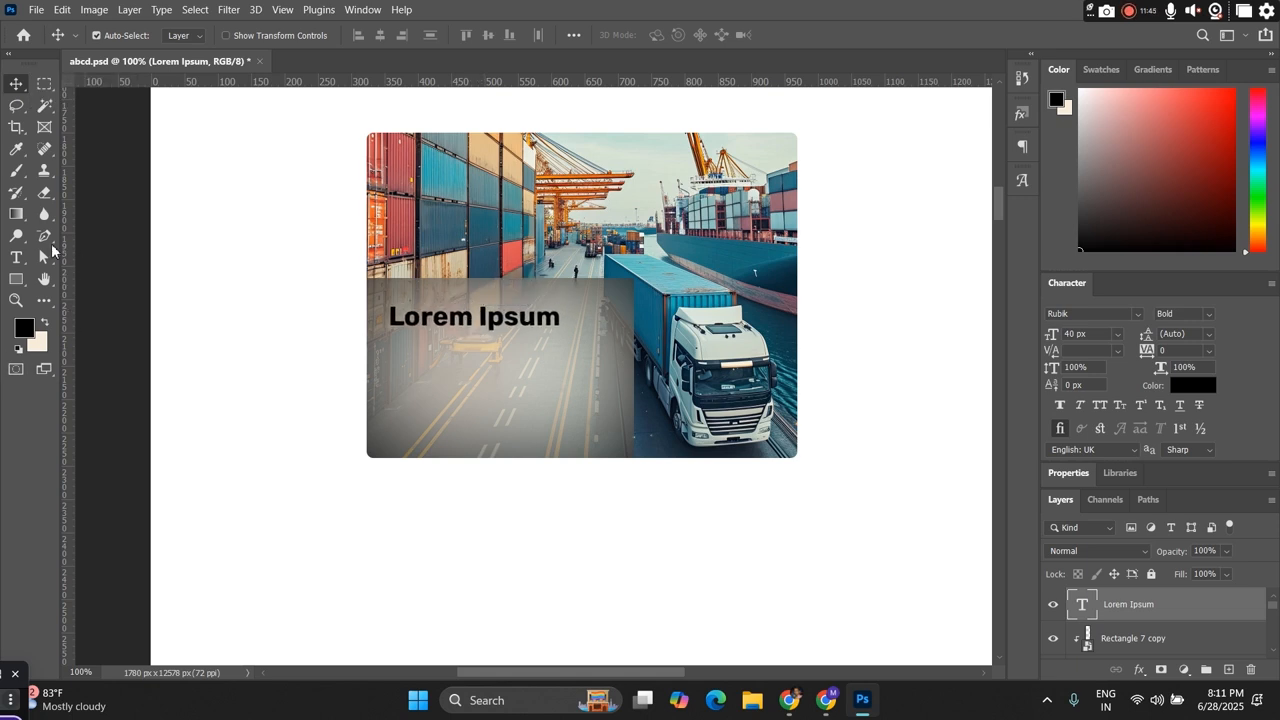
# Step: Add a lorem ipsum paragraph box below the heading on the overlay panel and set it to Rubik Regular at 18 px
pyautogui.click(16, 258)
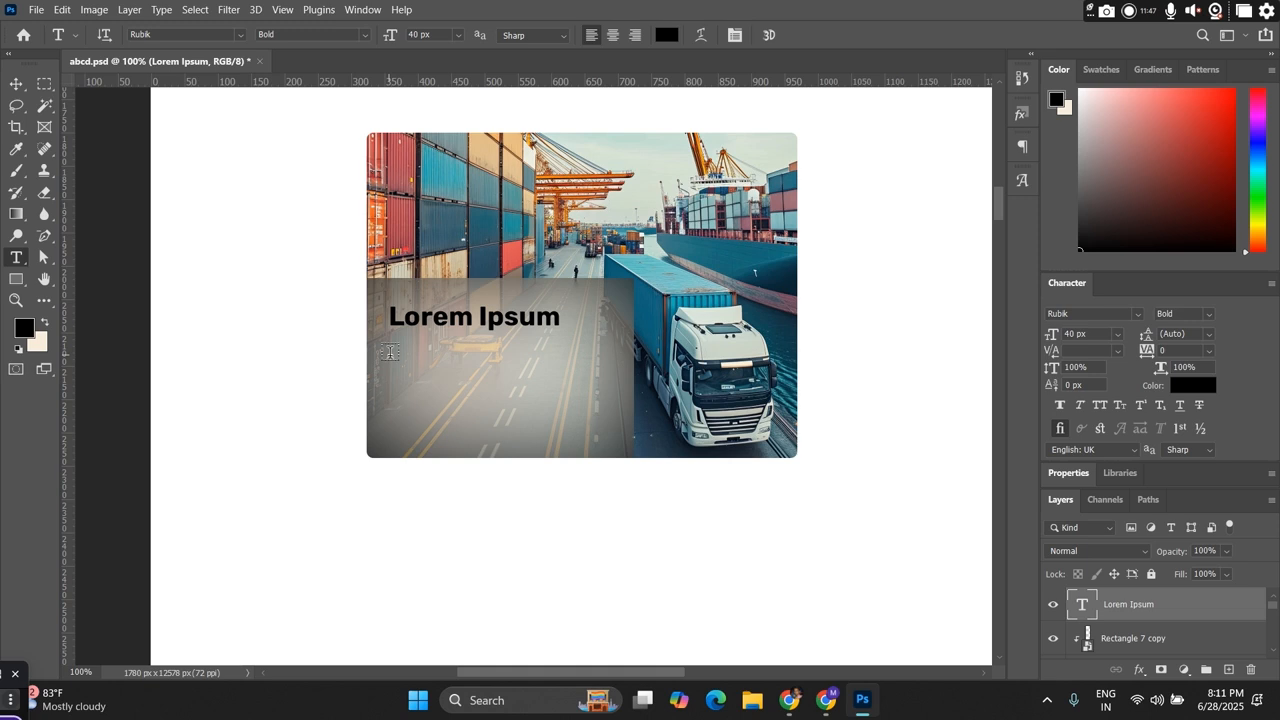
pyautogui.moveTo(389, 347); pyautogui.dragTo(619, 413)
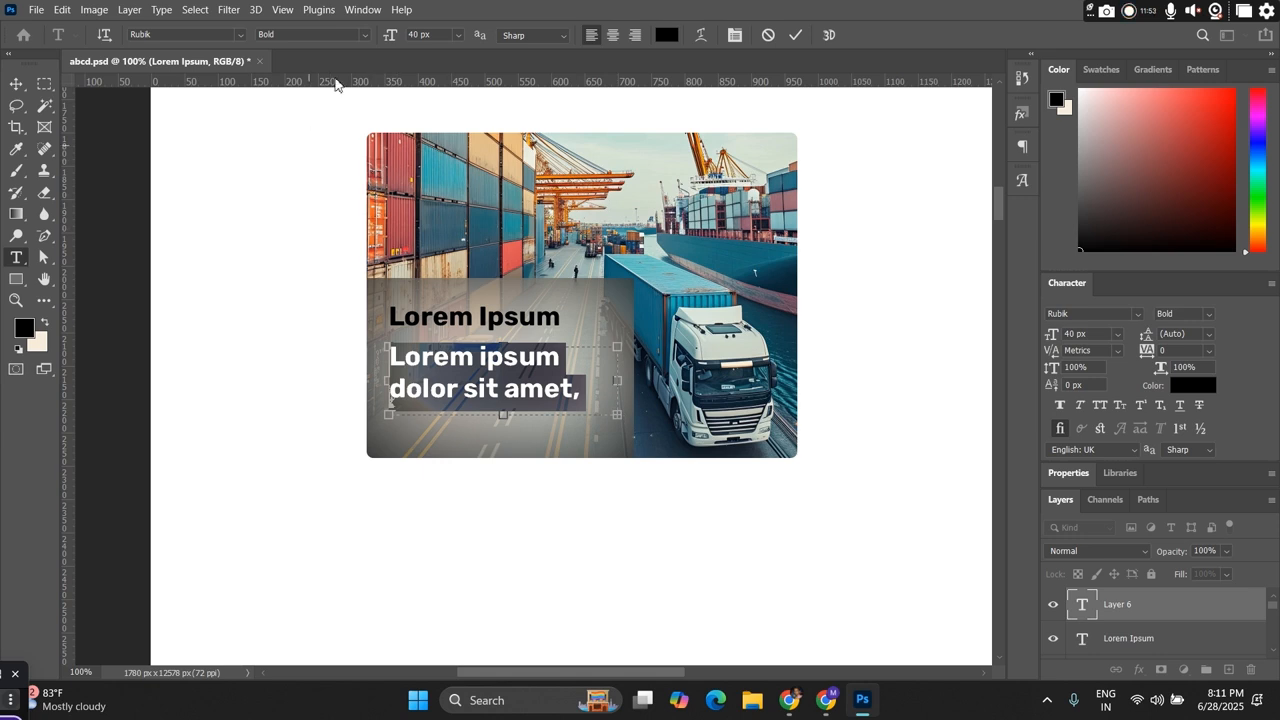
pyautogui.click(420, 34)
pyautogui.write('18')
pyautogui.press('Return')
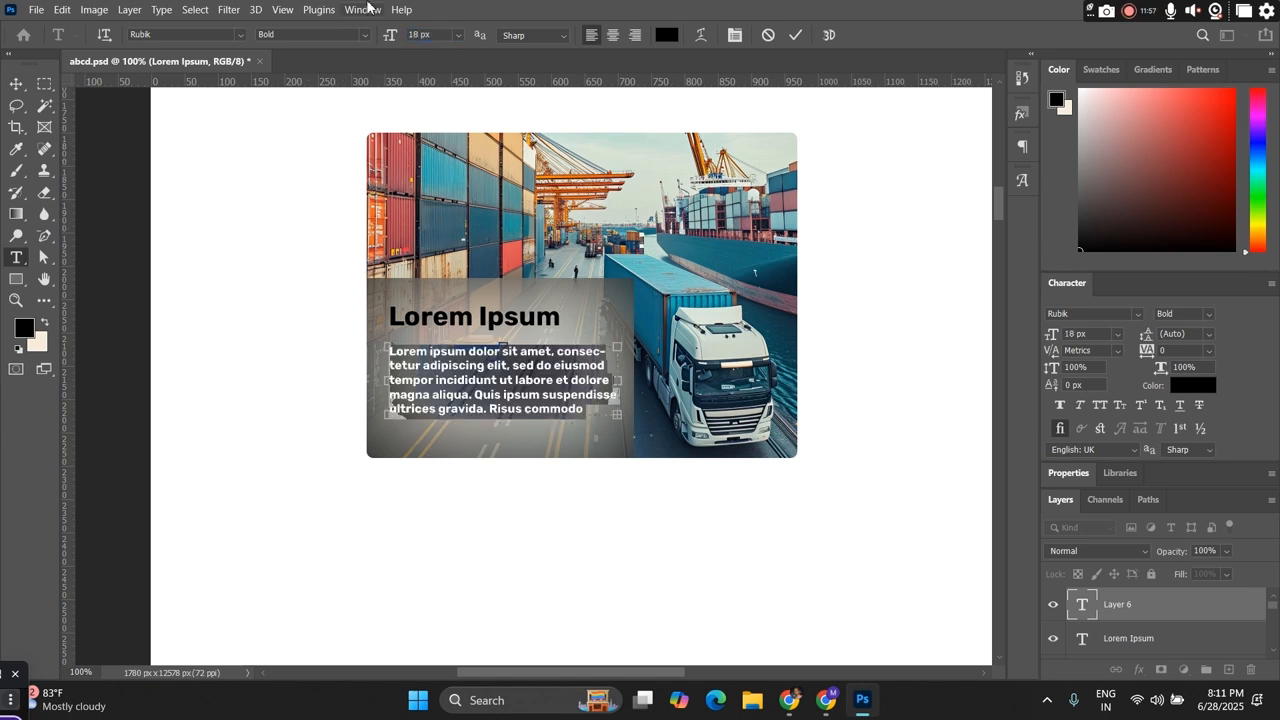
pyautogui.click(366, 35)
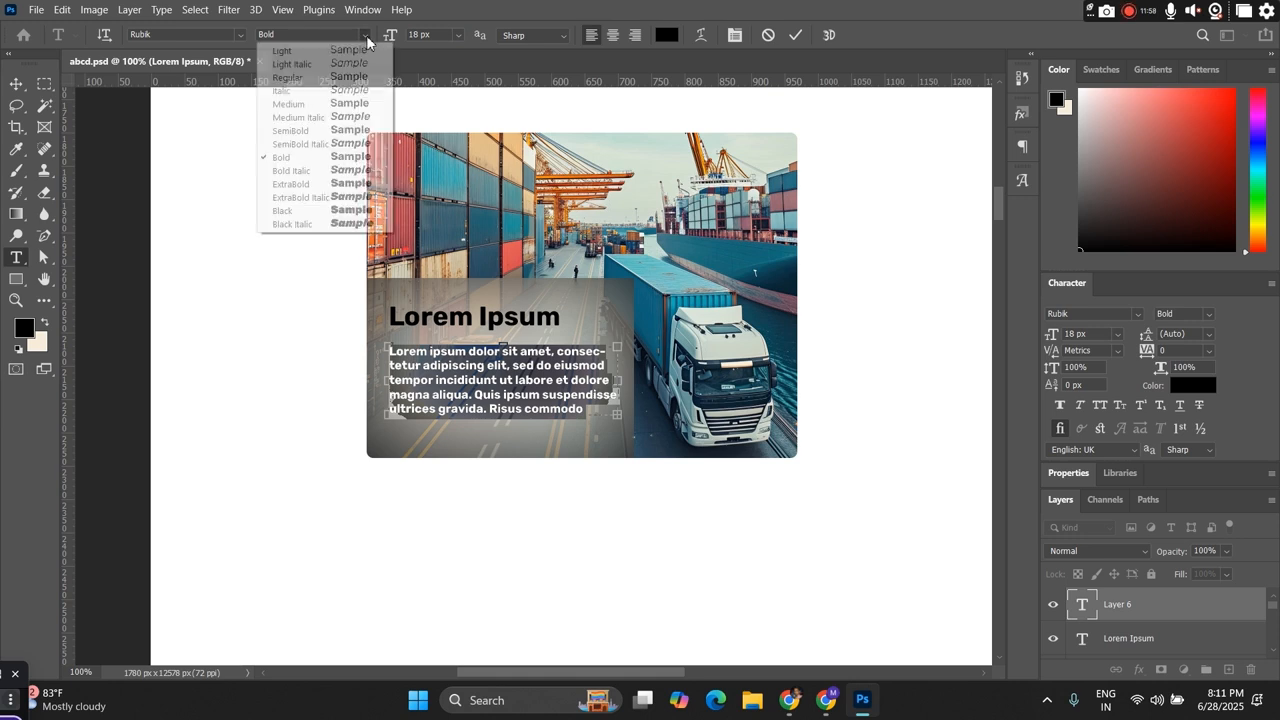
pyautogui.click(310, 78)
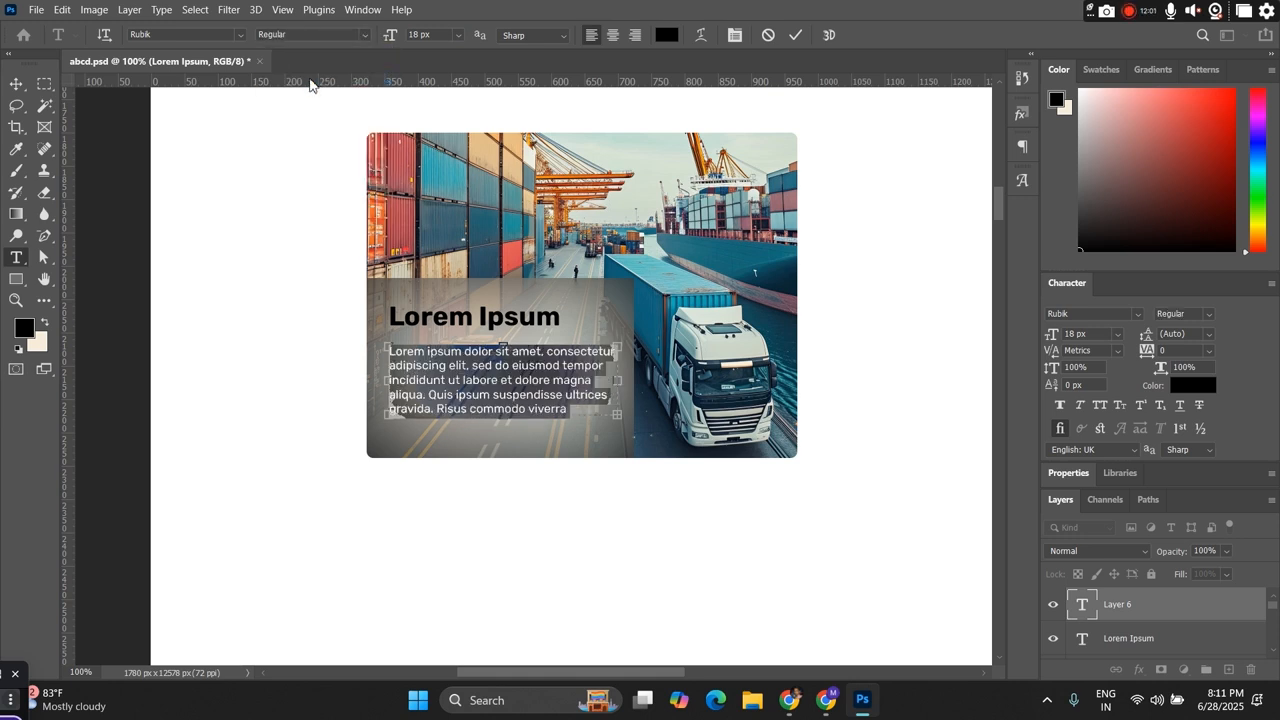
# Step: Set the overlay paragraph's font size to 16 px
pyautogui.click(439, 36)
pyautogui.write('16')
pyautogui.press('Return')
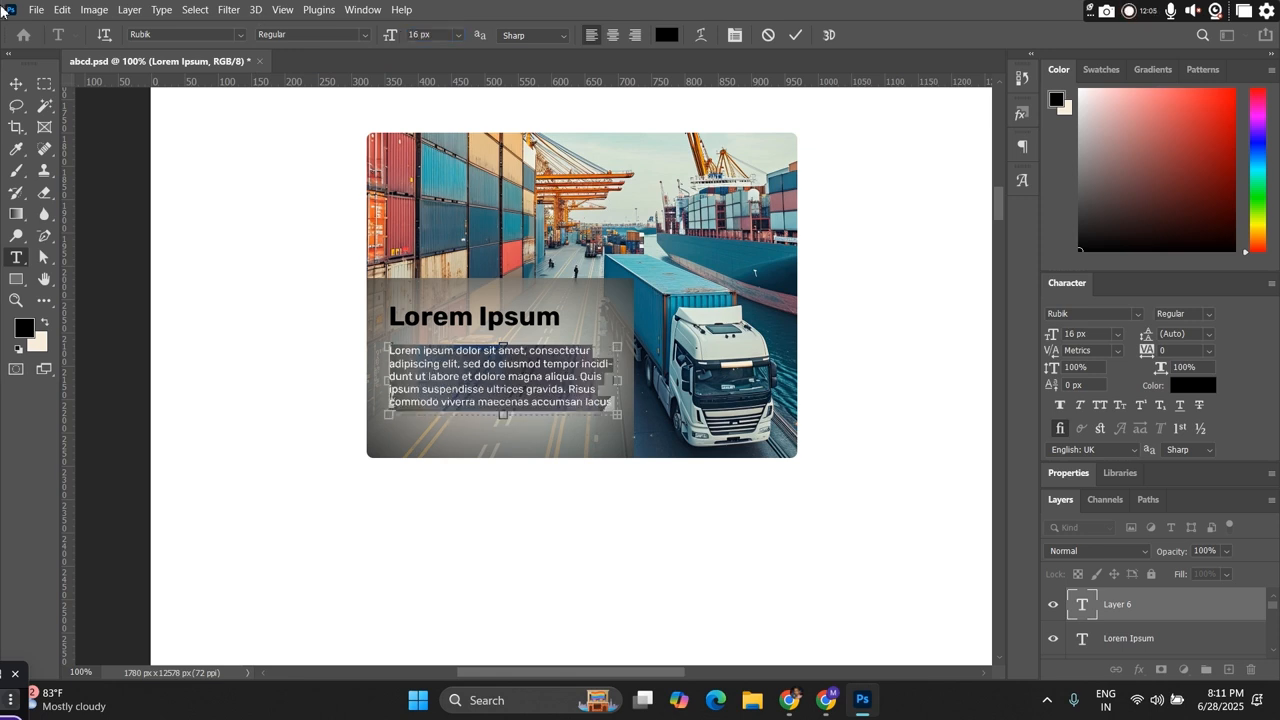
pyautogui.click(16, 84)
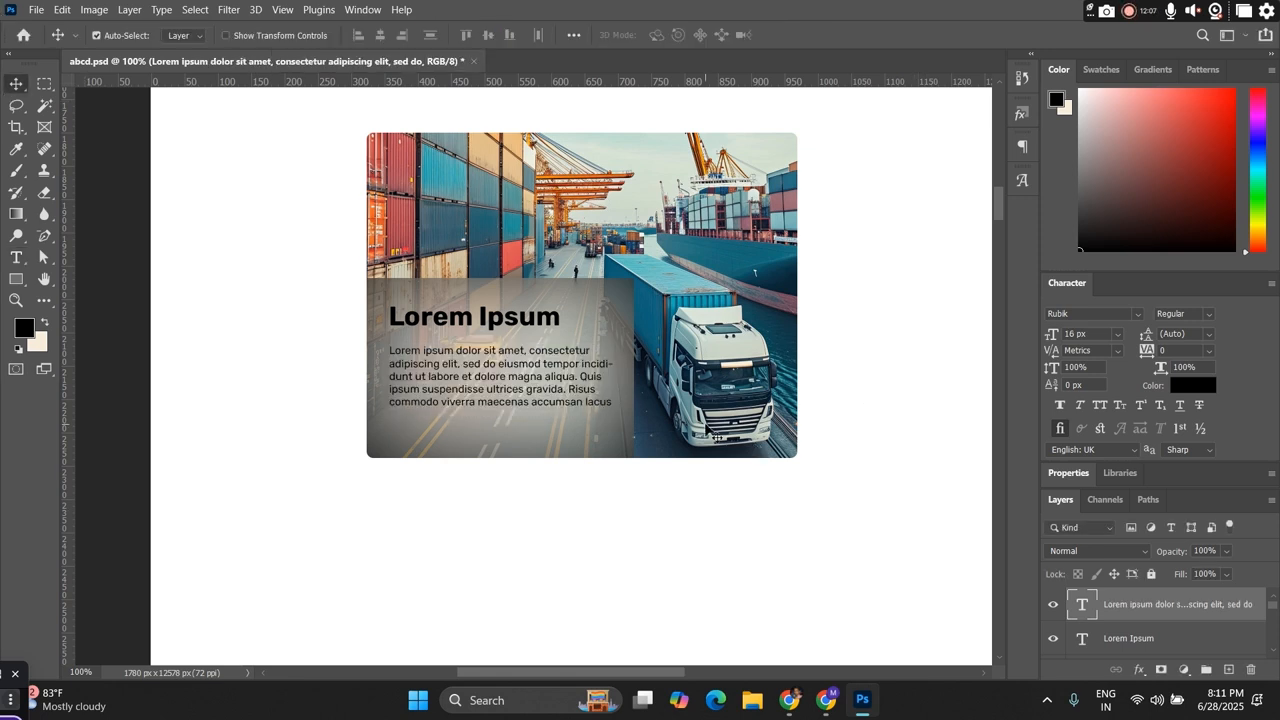
# Step: Draw a black 10 × 10 px circle just below the port image, near its horizontal centre
pyautogui.scroll(1, 706, 430)
pyautogui.scroll(-2, 706, 430)
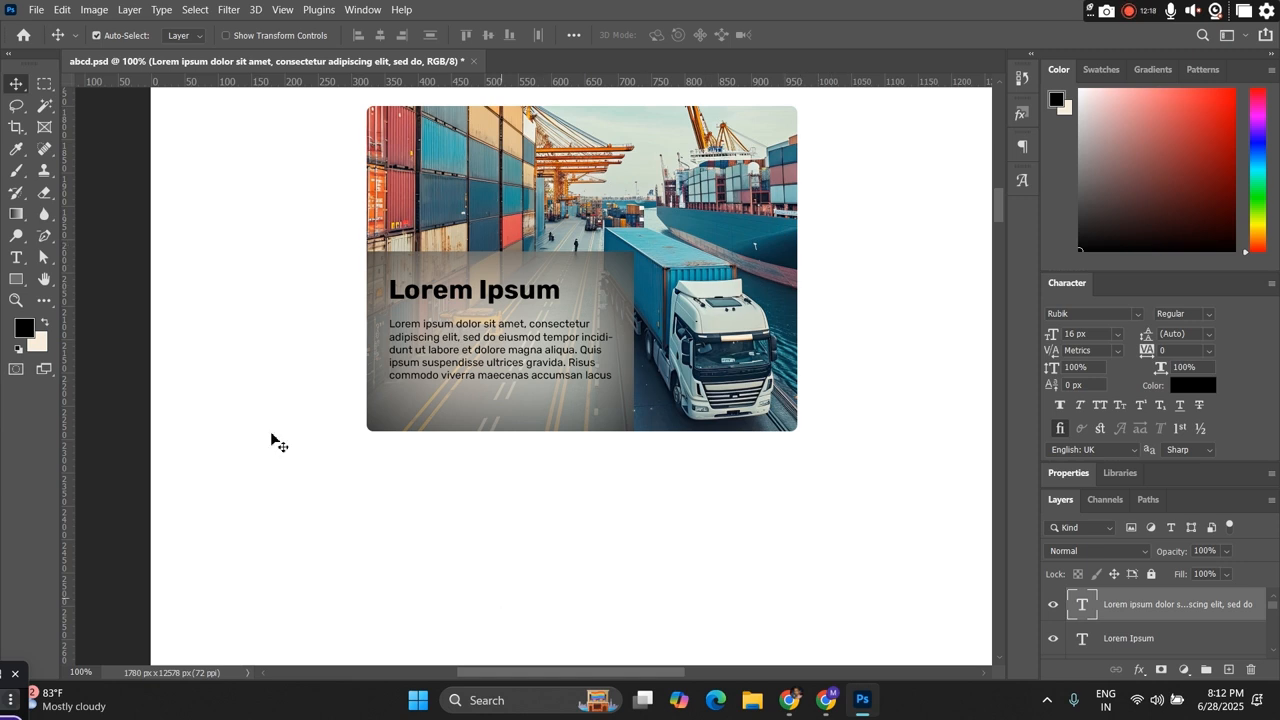
pyautogui.click(18, 287)
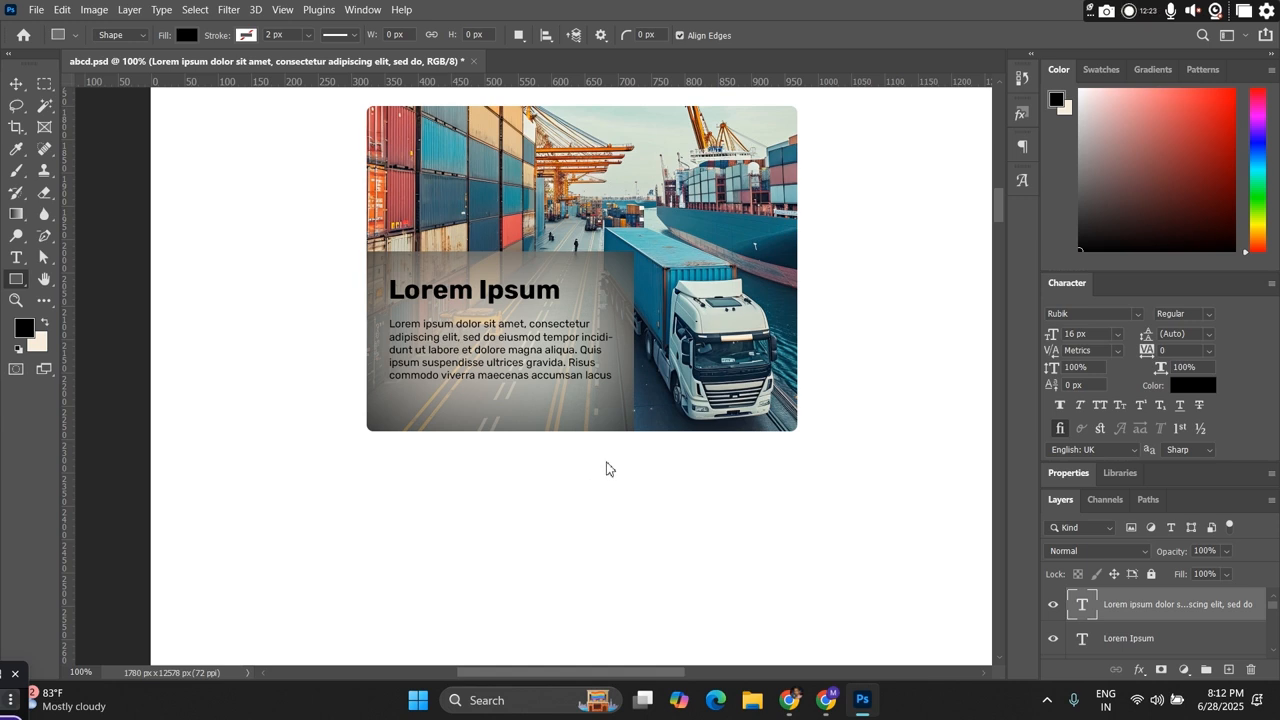
pyautogui.hotkey('shift', 'u')
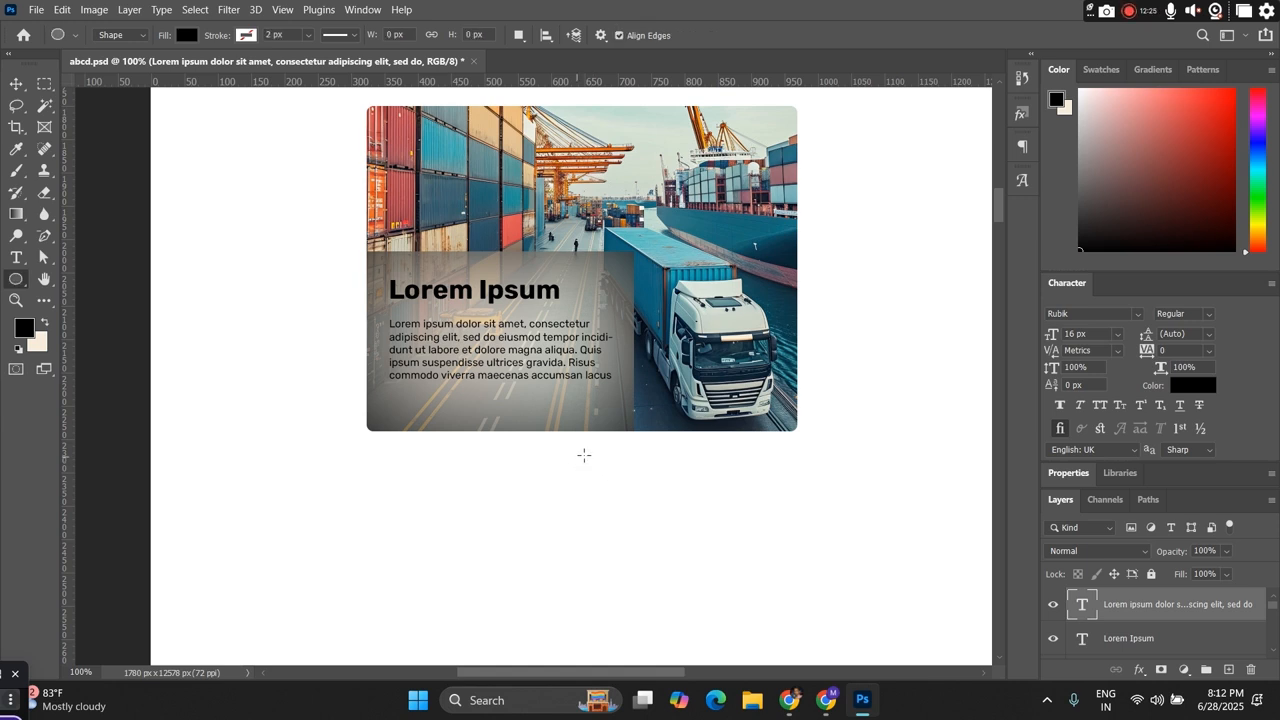
pyautogui.moveTo(584, 455); pyautogui.dragTo(592, 459)
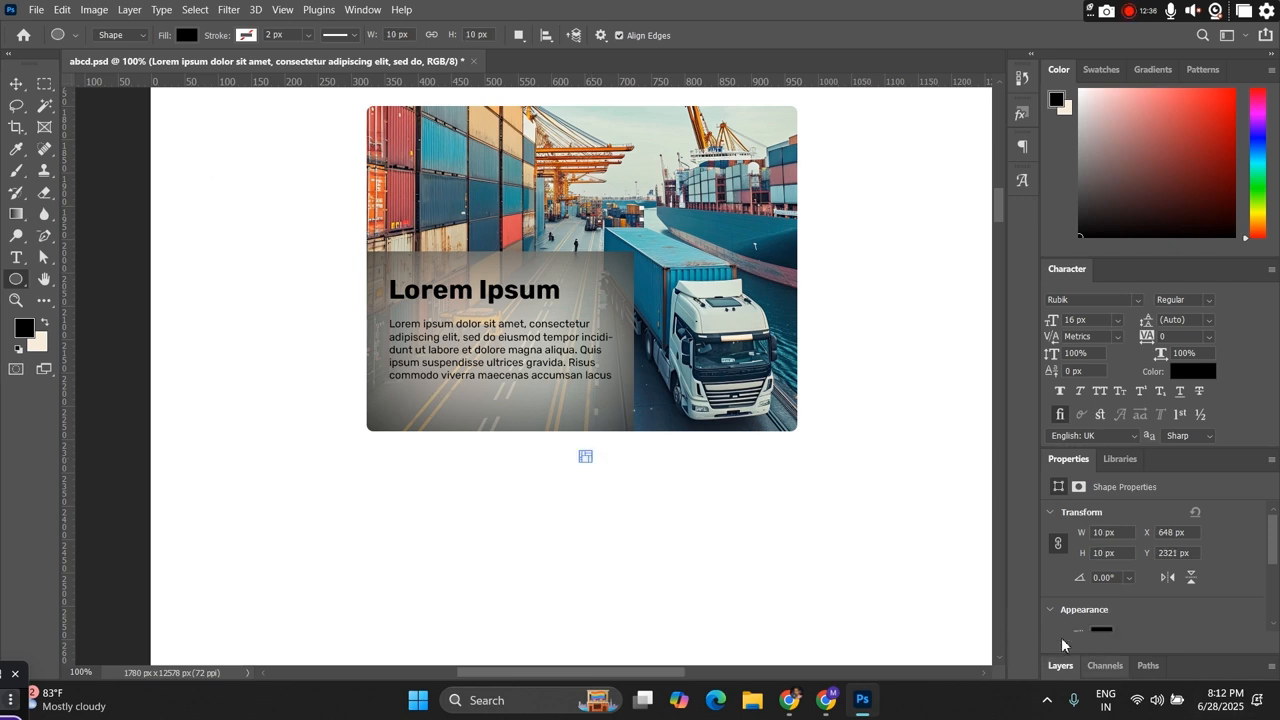
# Step: Duplicate the black dot and move the copy 20 px to the right
pyautogui.click(15, 82)
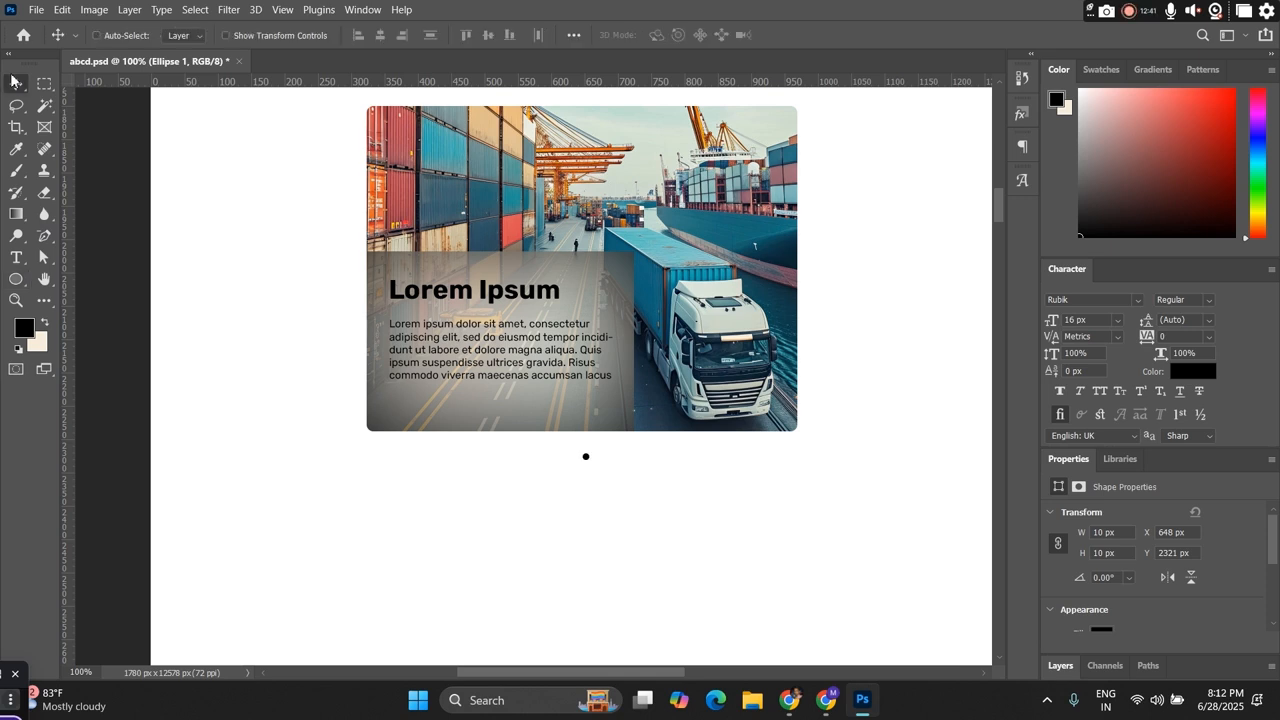
pyautogui.hotkey('ctrl', 'j')
pyautogui.hotkey('shift', 'Right')
pyautogui.hotkey('shift', 'Right')
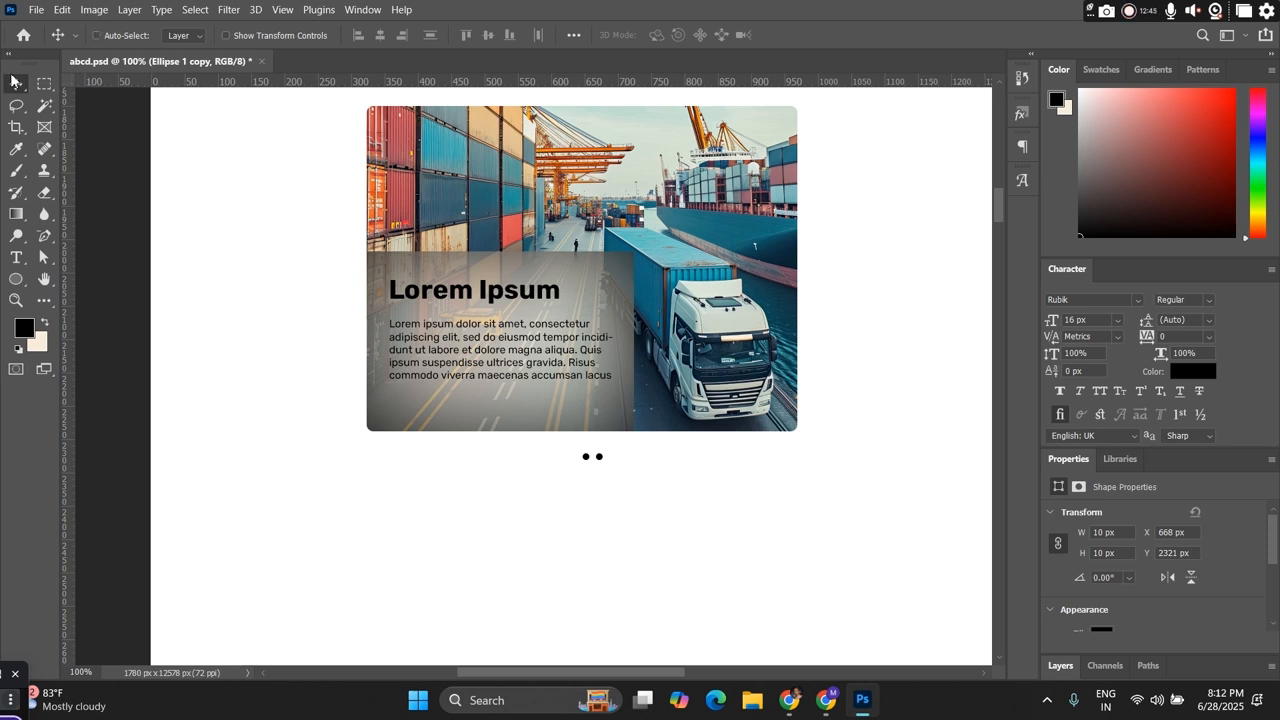
# Step: Duplicate the second dot and shift the copy left to X 627 px, on the other side of the first dot
pyautogui.hotkey('ctrl', 'j')
pyautogui.hotkey('shift', 'Left')
pyautogui.hotkey('shift', 'Left')
pyautogui.hotkey('shift', 'Left')
pyautogui.hotkey('shift', 'Left')
pyautogui.press('Right')
pyautogui.press('Right')
pyautogui.press('Right')
pyautogui.press('Right')
pyautogui.press('Right')
pyautogui.press('Right')
pyautogui.press('Right')
pyautogui.press('Right')
pyautogui.press('Right')
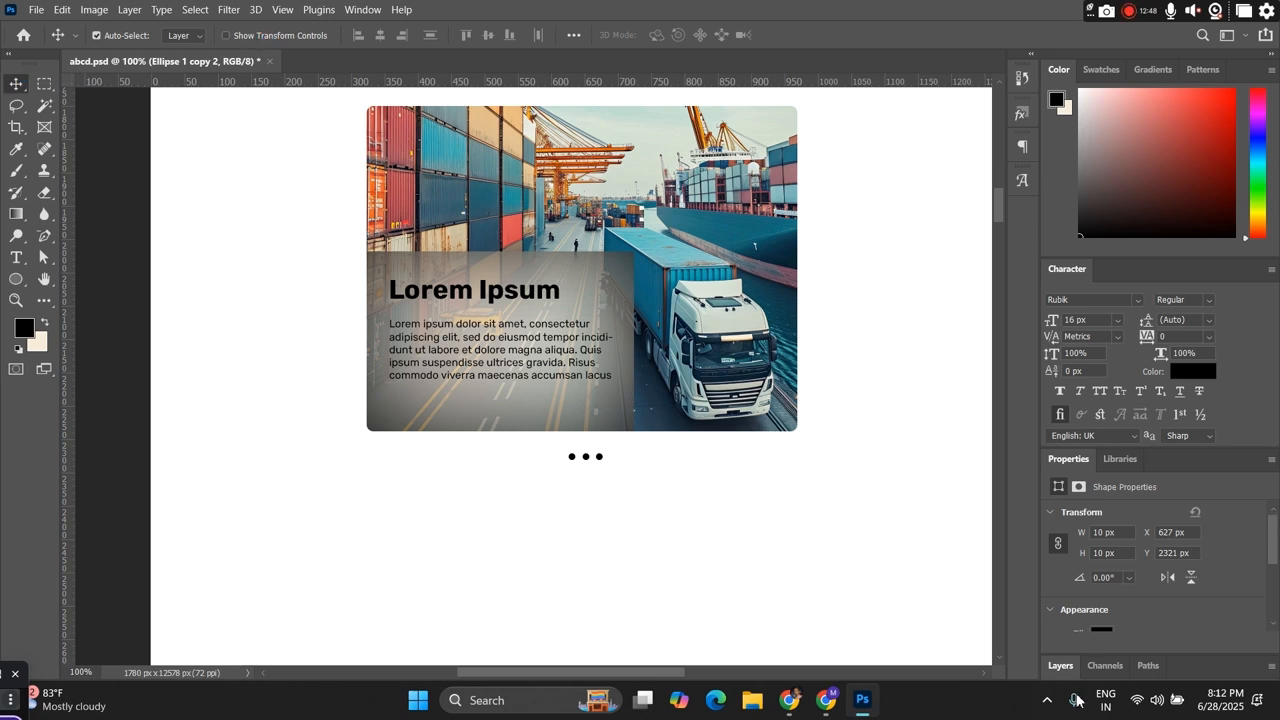
# Step: Set the leftmost dot's opacity to 50% and group the three dot layers
pyautogui.click(1061, 666)
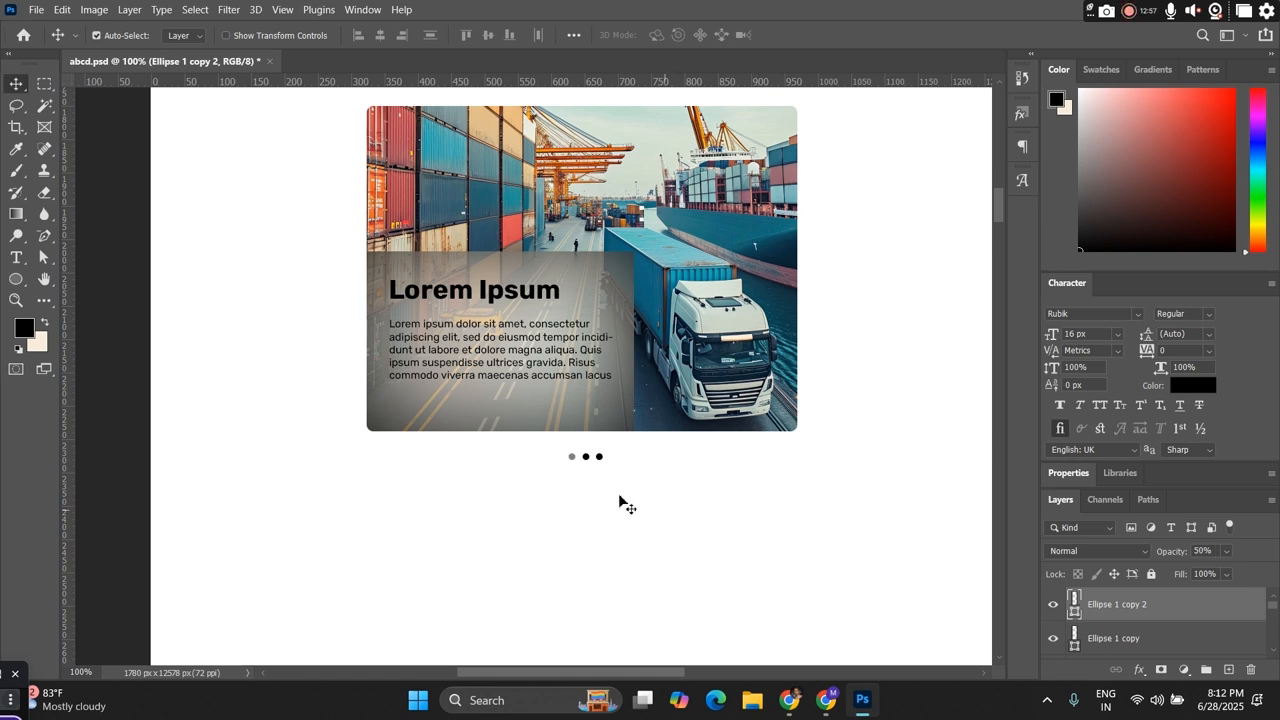
pyautogui.scroll(-1, 1205, 652)
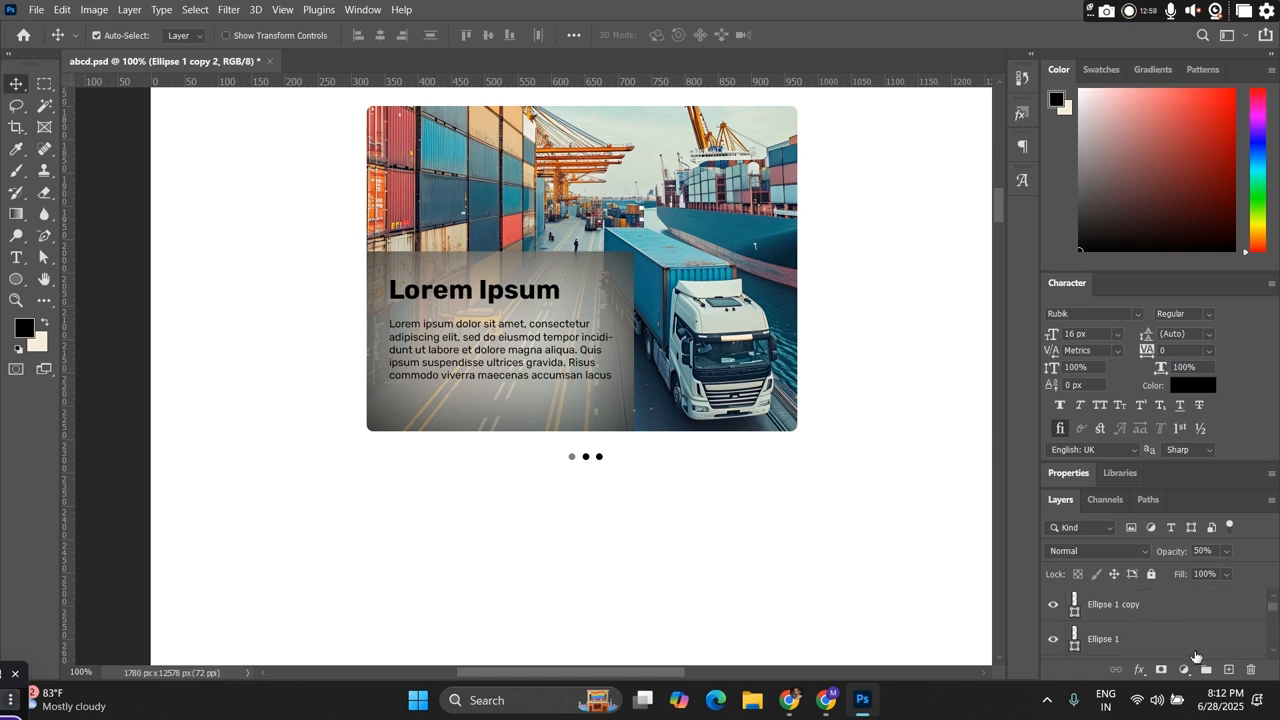
pyautogui.keyDown('shift'); pyautogui.click(1160, 648); pyautogui.keyUp('shift')
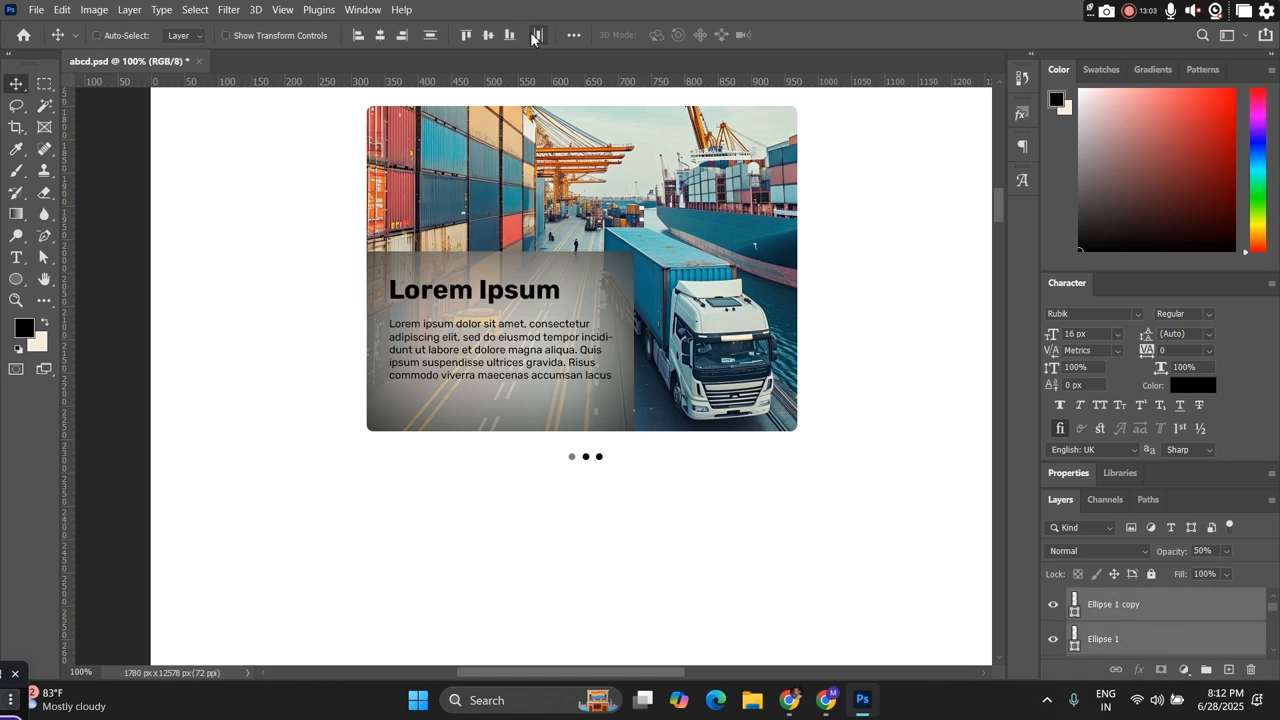
pyautogui.hotkey('ctrl', 'g')
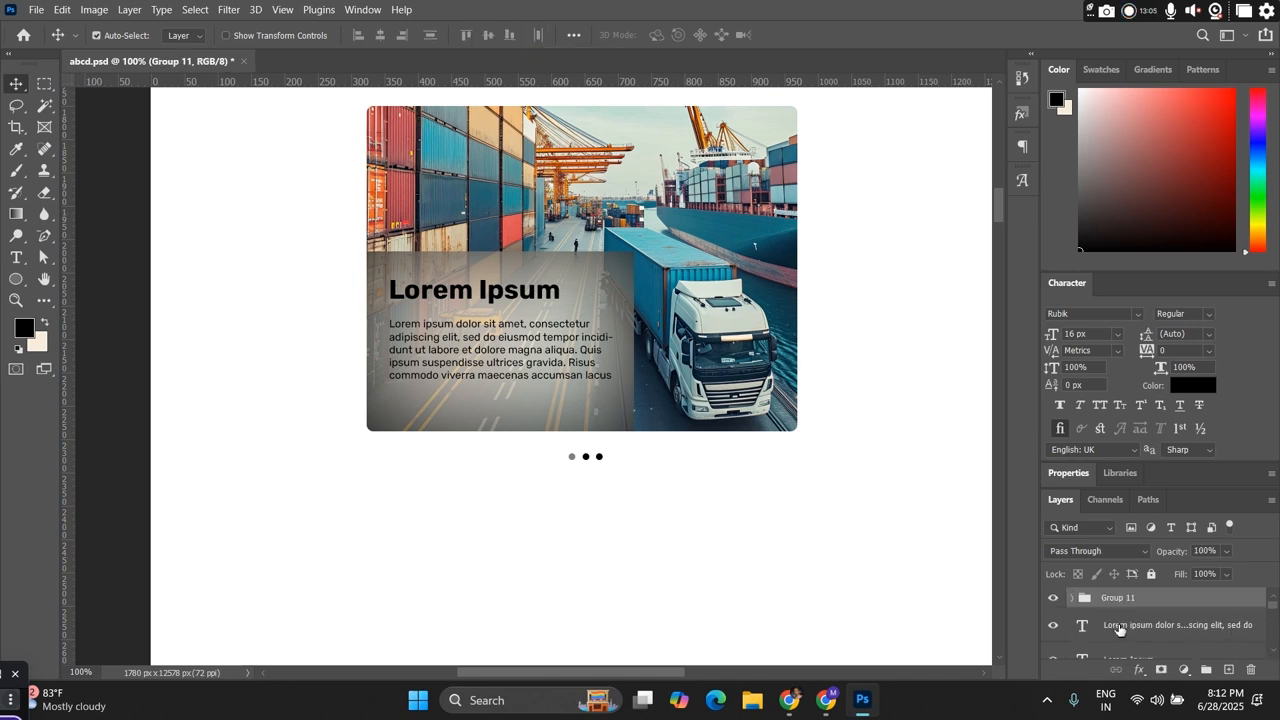
# Step: Centre the three-dot slider group horizontally on the port image
pyautogui.keyDown('shift'); pyautogui.click(700, 374); pyautogui.keyUp('shift')
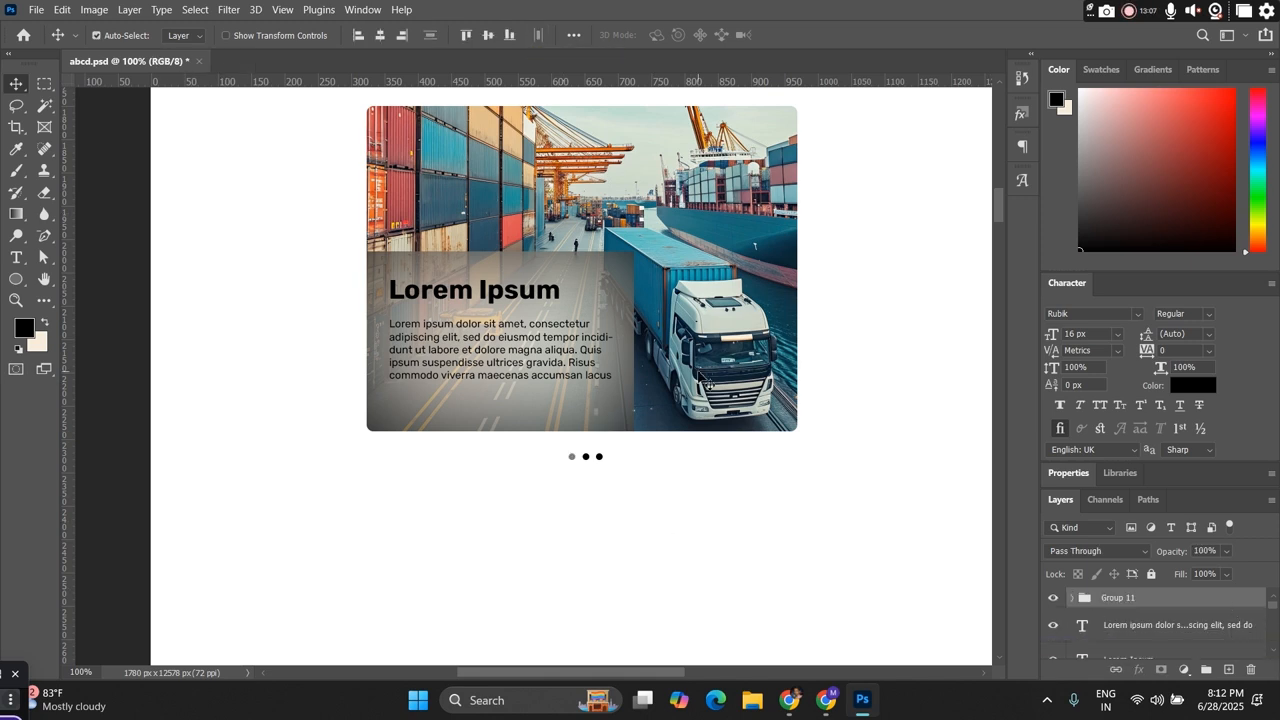
pyautogui.click(386, 40)
pyautogui.scroll(2, 711, 343)
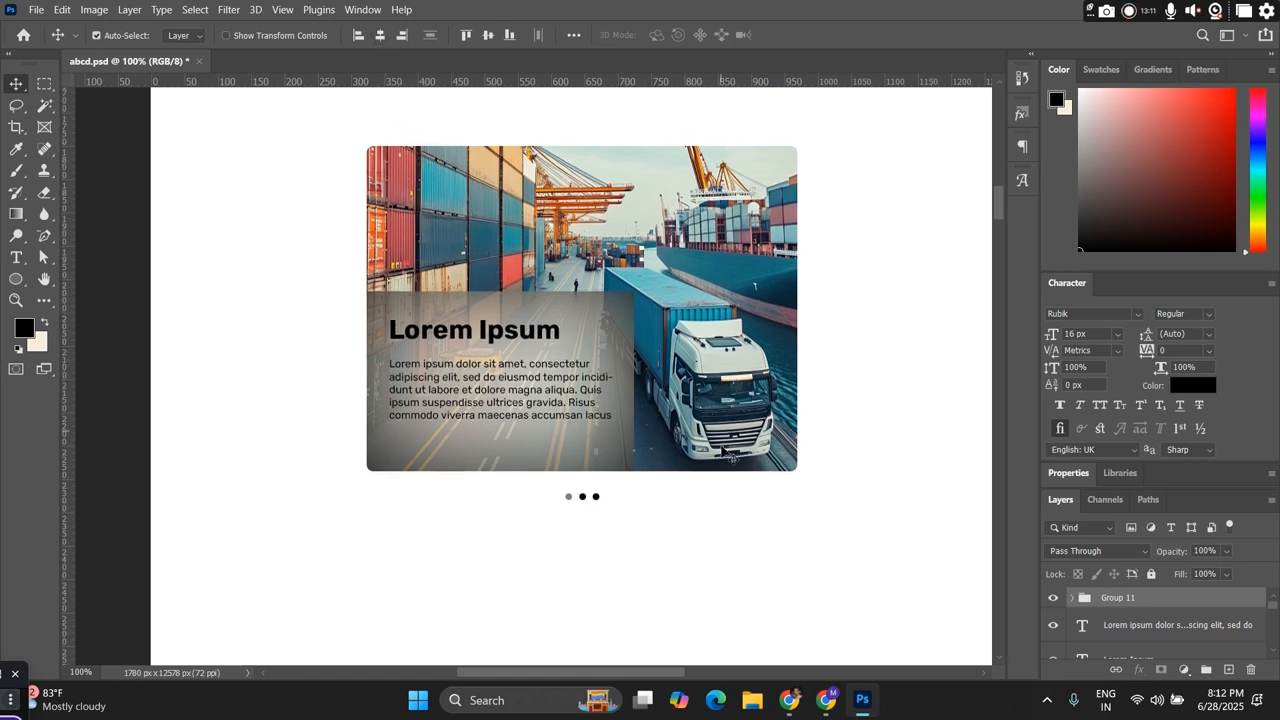
pyautogui.scroll(2, 726, 453)
pyautogui.scroll(-1, 724, 455)
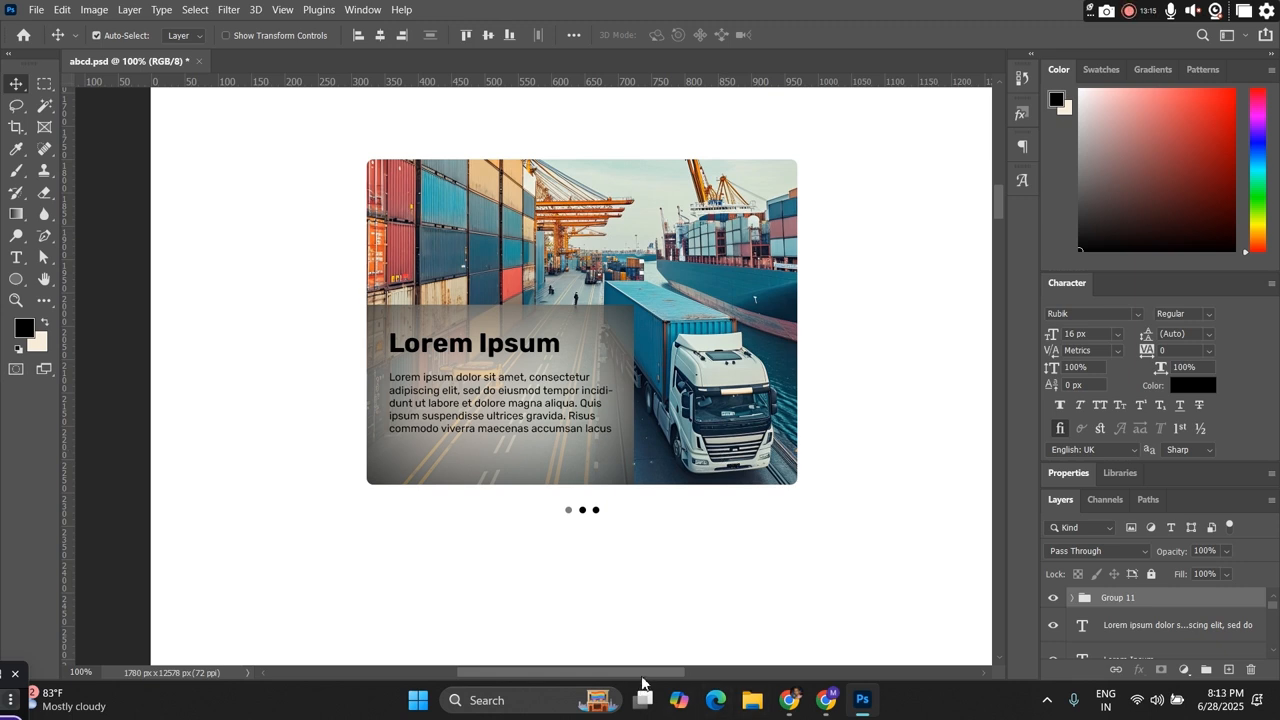
# Step: Show the guides over the new section and consult the Logi demo's services heading in Chrome
pyautogui.moveTo(637, 674); pyautogui.dragTo(703, 679)
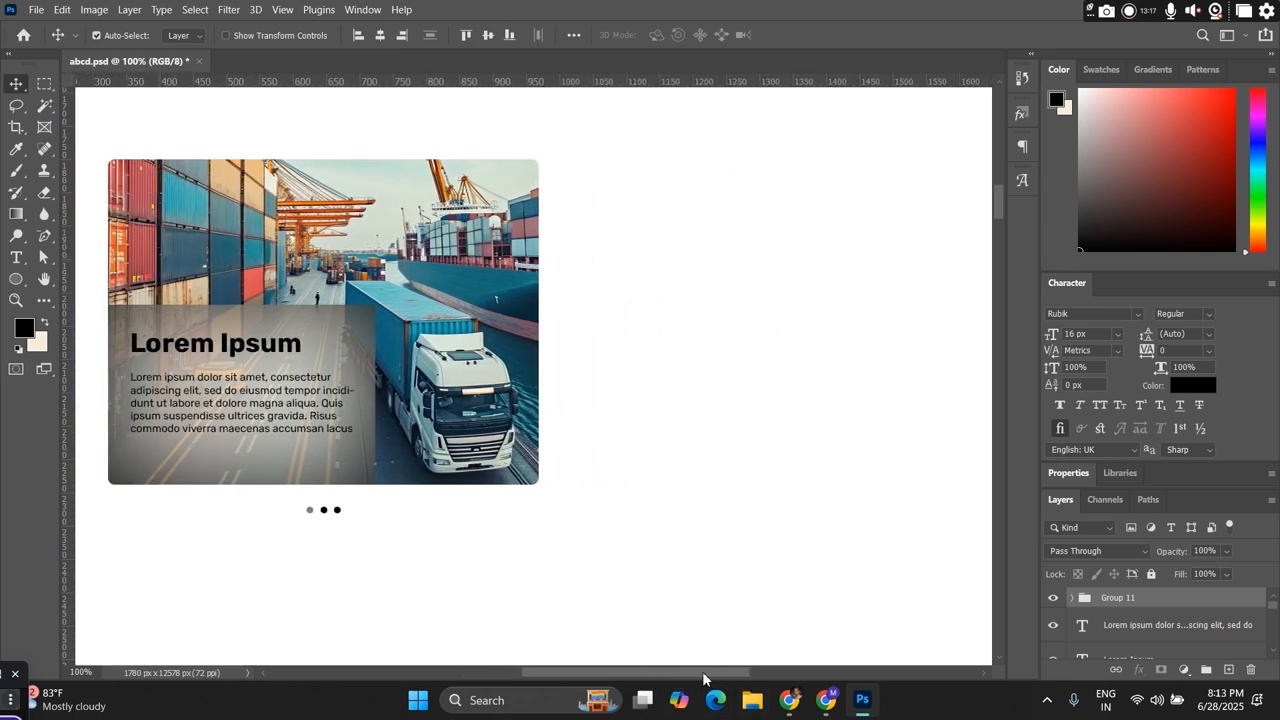
pyautogui.hotkey('ctrl', ';')
pyautogui.hotkey('ctrl', '-')
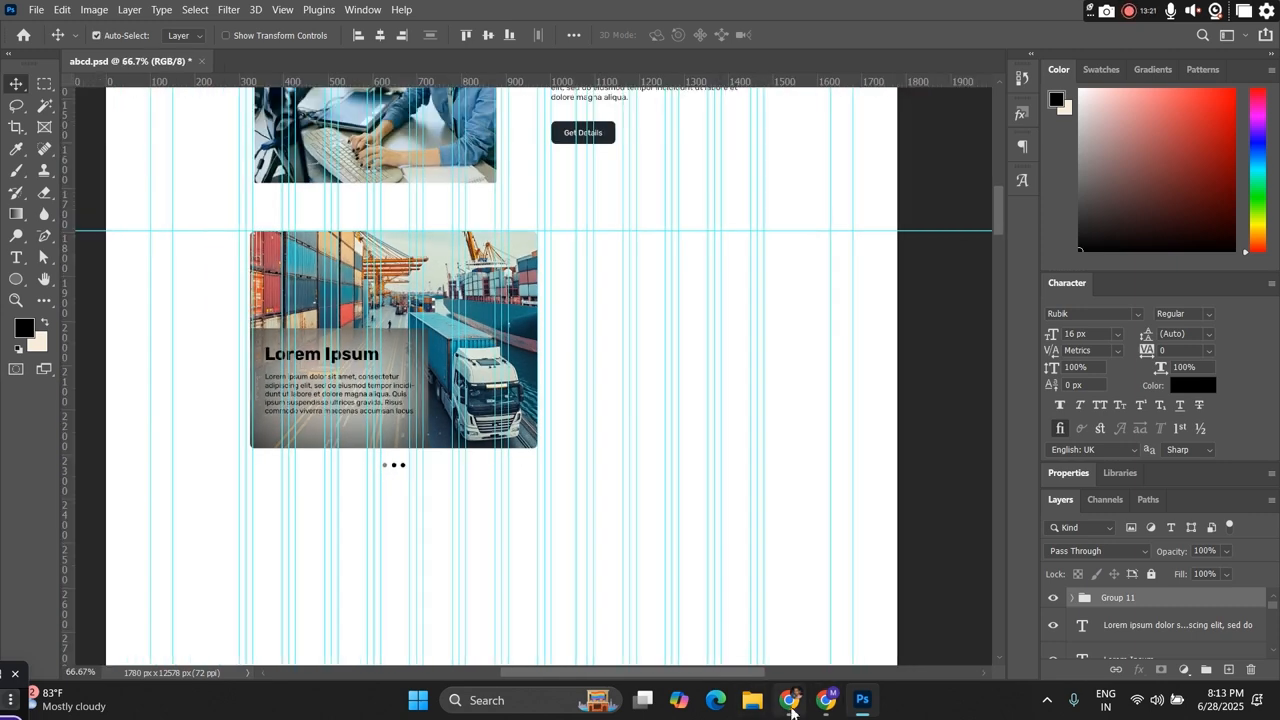
pyautogui.click(790, 702)
pyautogui.click(790, 705)
pyautogui.moveTo(828, 712)
pyautogui.click(736, 615)
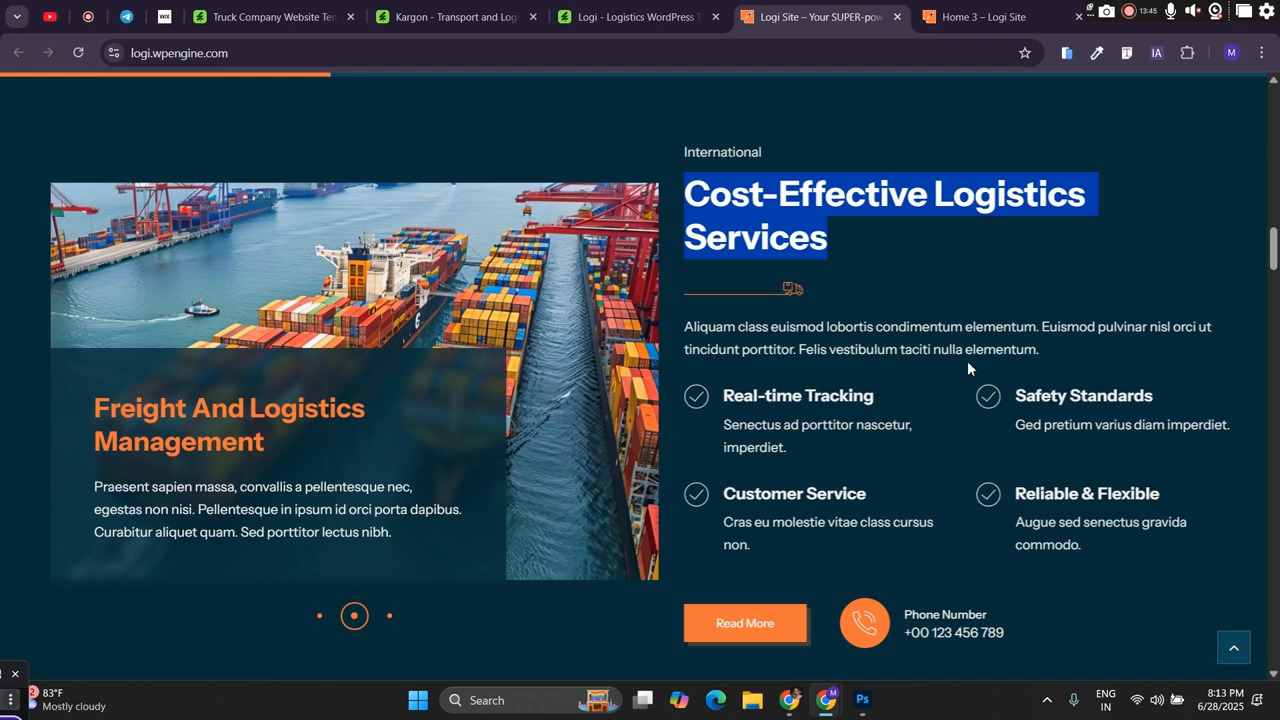
# Step: Back in Photoshop, add a text box beside the port image reading "cost-effective Logistics services"
pyautogui.click(855, 704)
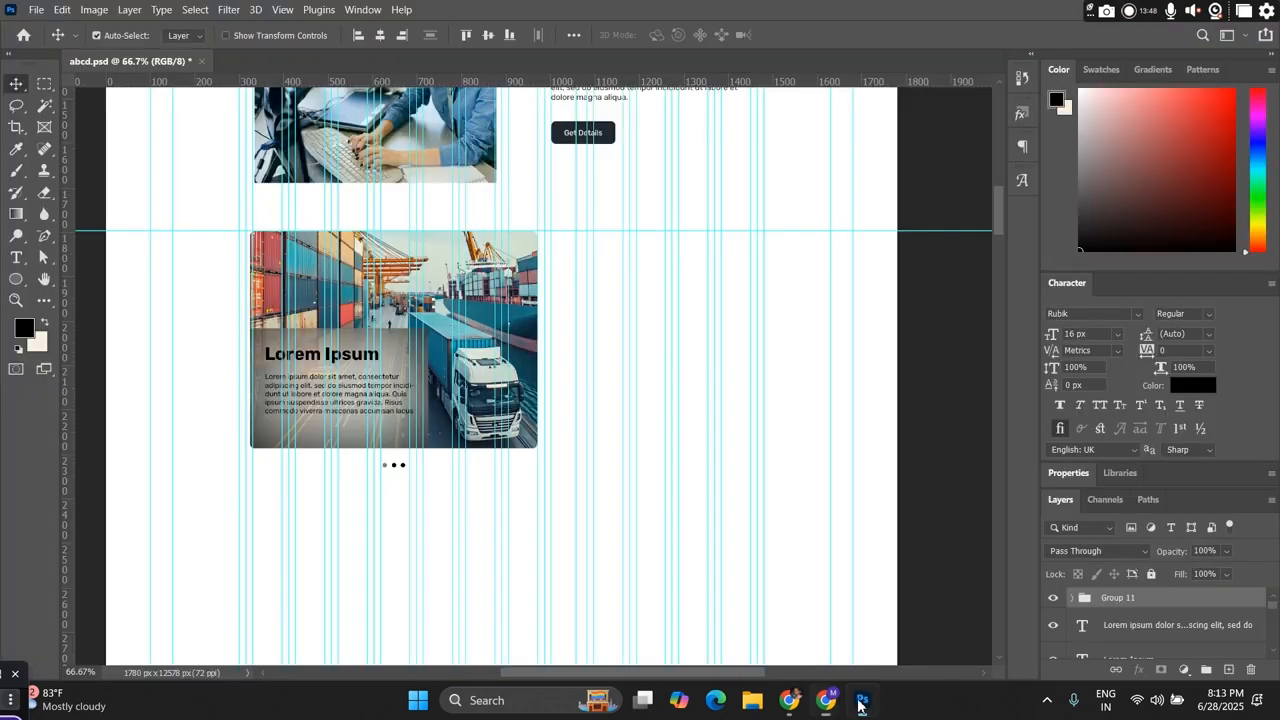
pyautogui.click(17, 258)
pyautogui.moveTo(562, 241); pyautogui.dragTo(750, 276)
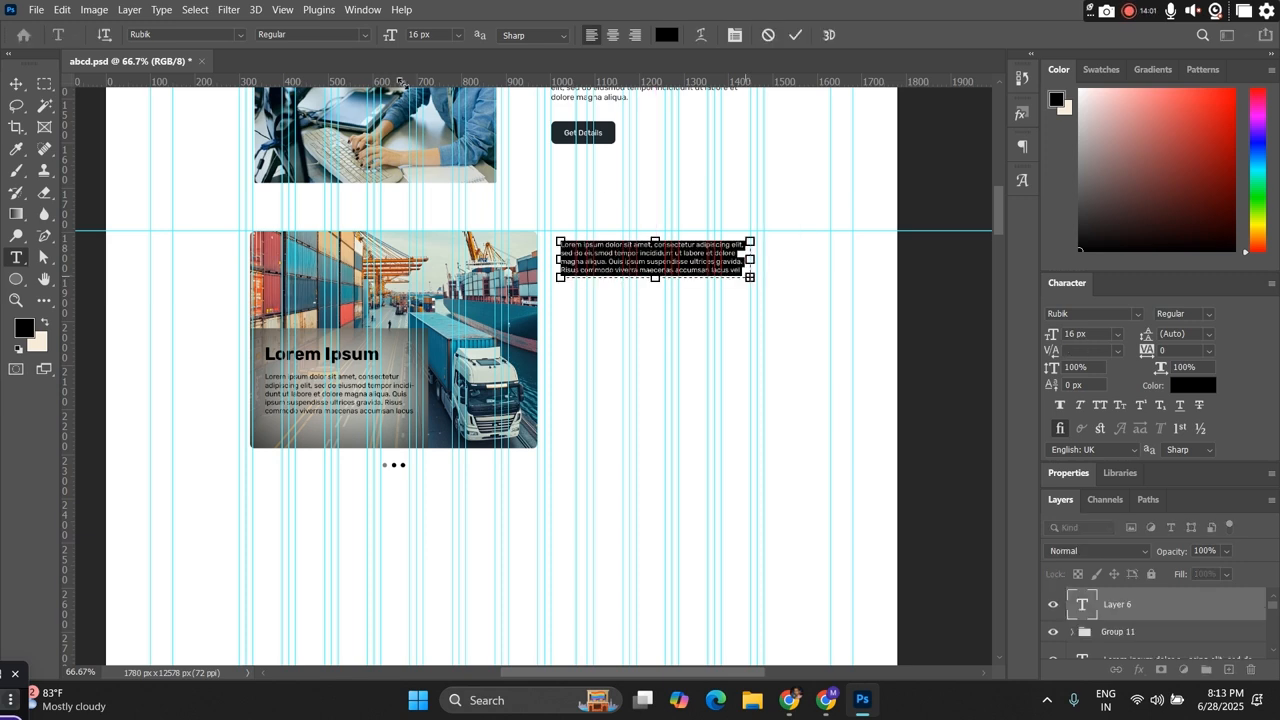
pyautogui.write('Cost-effective Logistic services')
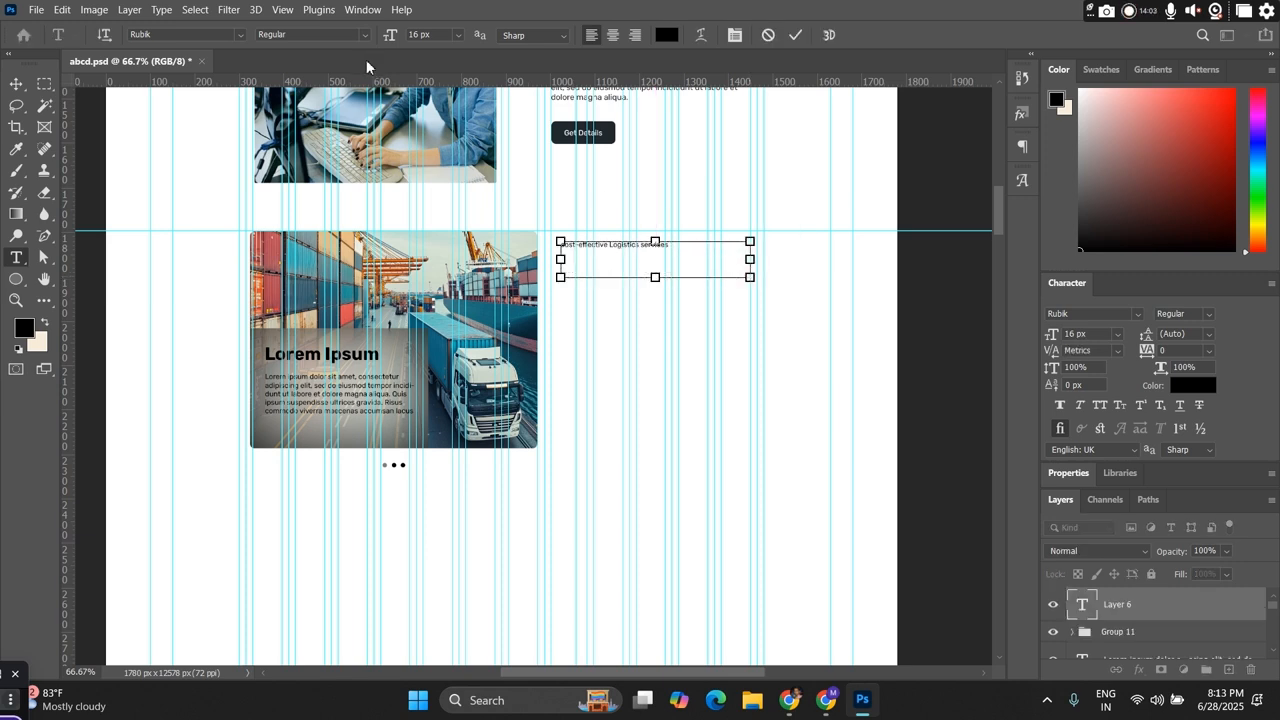
# Step: Set the heading to 50 px SemiBold and extend its text box downward to fit two lines
pyautogui.hotkey('ctrl', 'a')
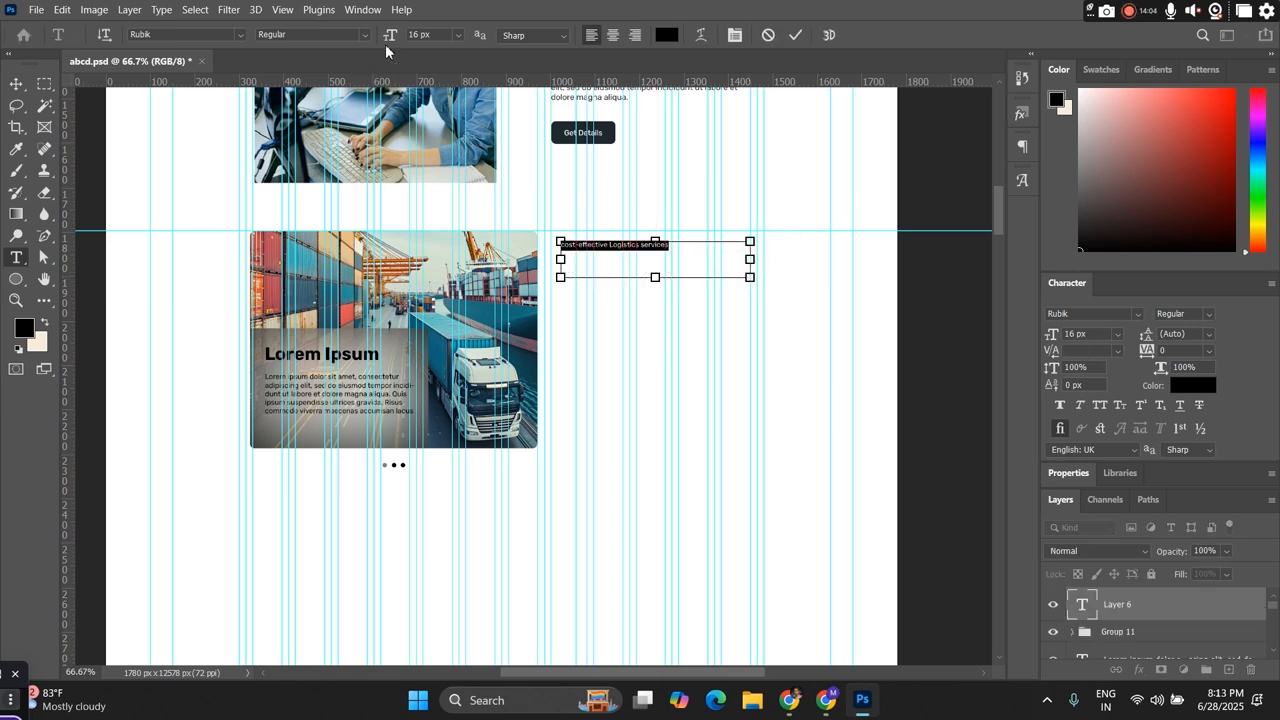
pyautogui.click(436, 34)
pyautogui.press('Return')
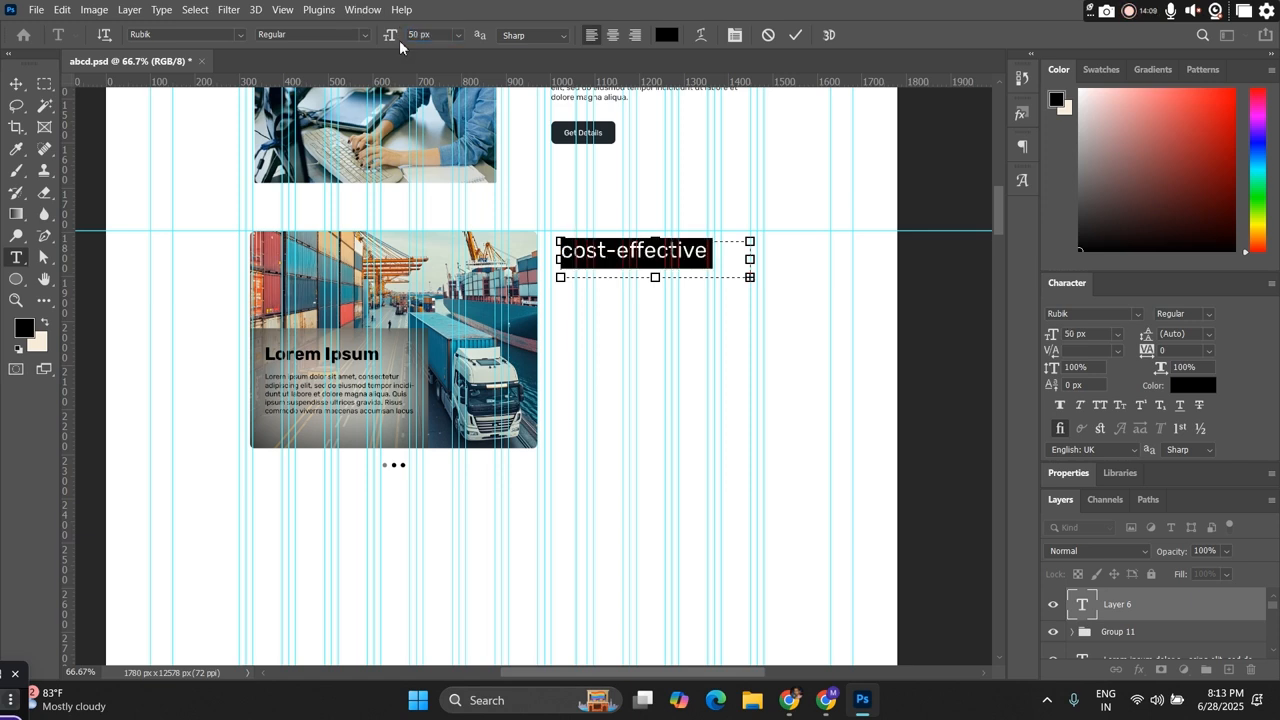
pyautogui.moveTo(655, 278)
pyautogui.mouseDown()
pyautogui.moveTo(654, 312)
pyautogui.moveTo(655, 301)
pyautogui.mouseUp()
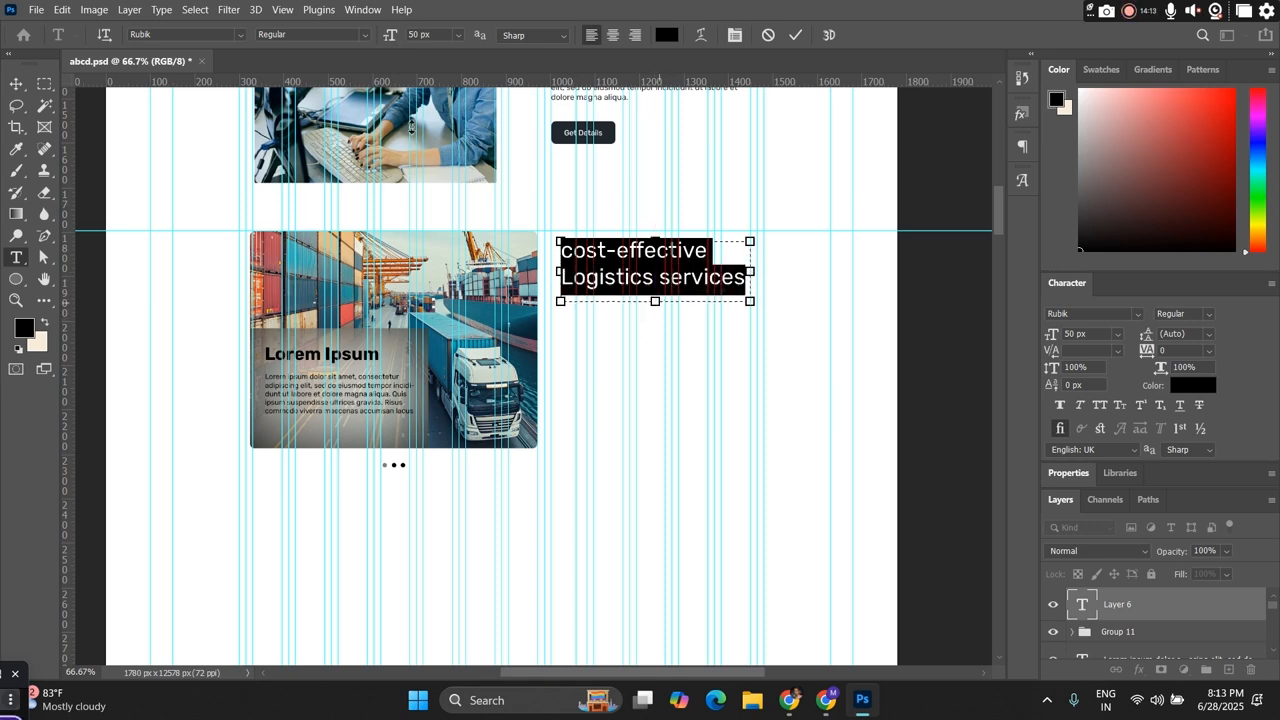
pyautogui.click(361, 36)
pyautogui.click(300, 130)
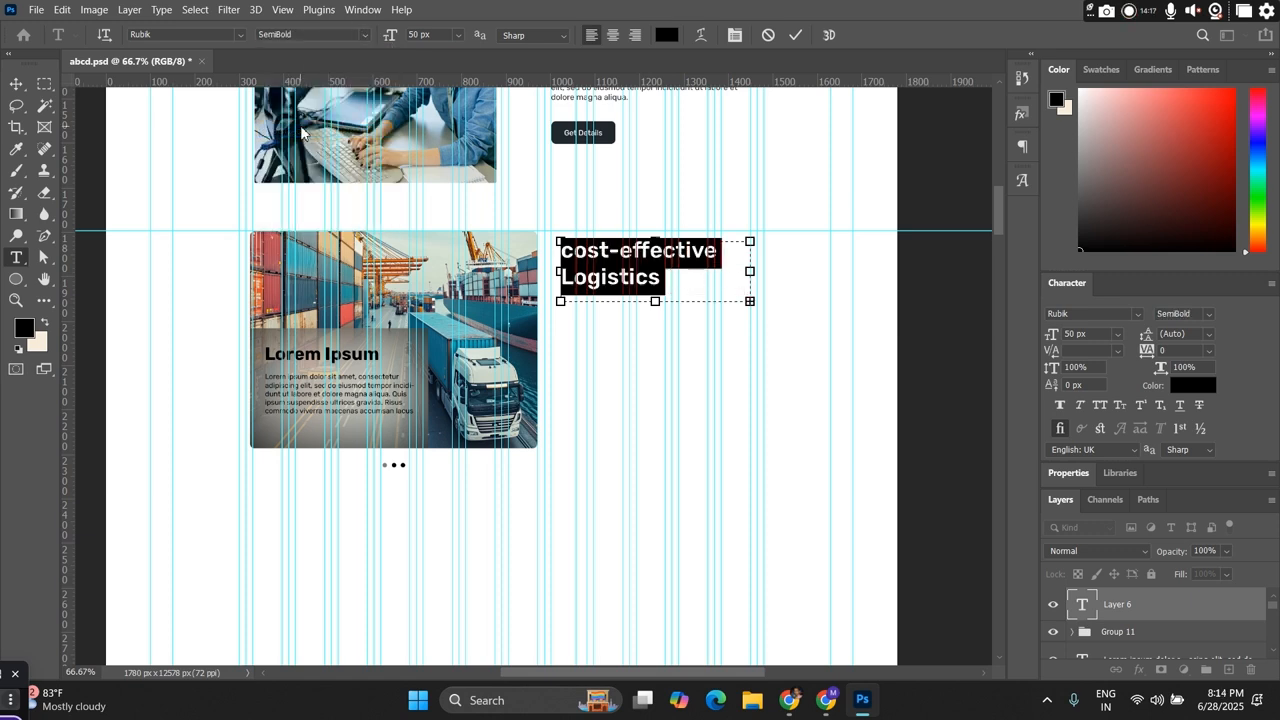
# Step: Nudge the heading up and left so it lines up with the image's top edge and the text column above
pyautogui.click(16, 86)
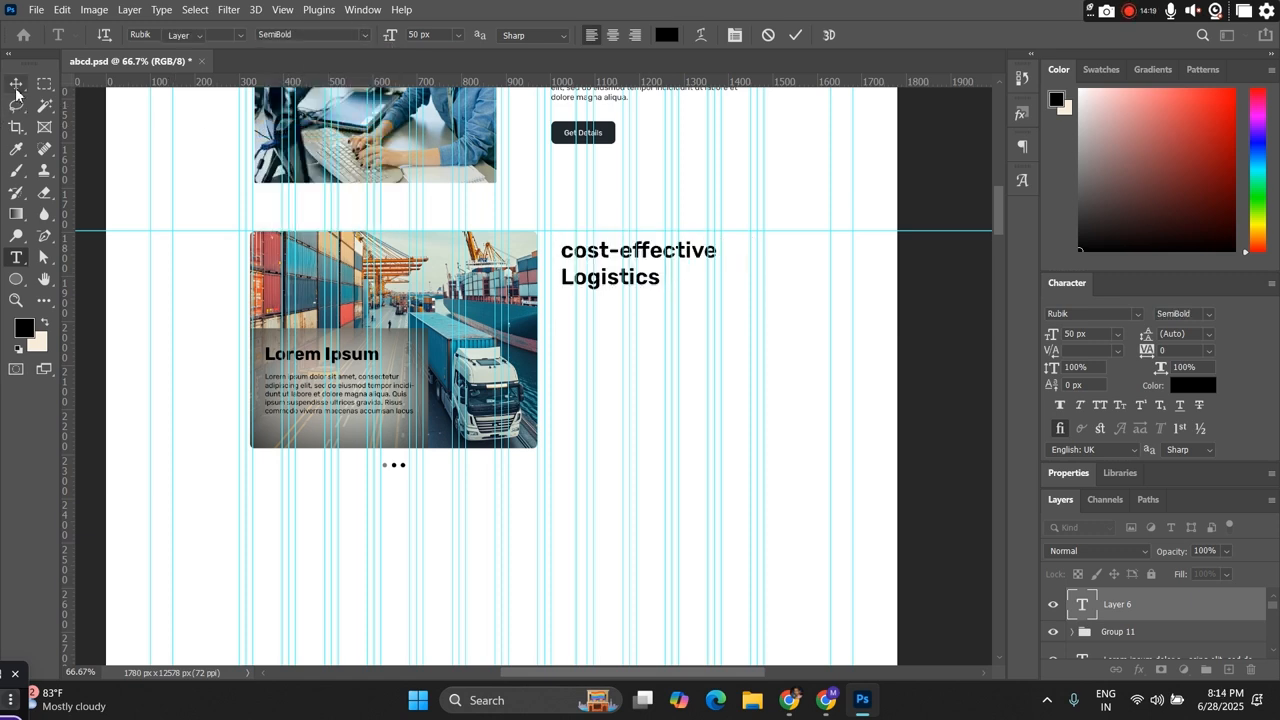
pyautogui.press('Up')
pyautogui.press('Up')
pyautogui.press('Up')
pyautogui.press('Up')
pyautogui.press('Up')
pyautogui.press('Up')
pyautogui.press('Up')
pyautogui.press('Up')
pyautogui.press('Up')
pyautogui.press('Up')
pyautogui.press('Up')
pyautogui.press('Up')
pyautogui.press('Up')
pyautogui.press('Left')
pyautogui.press('Left')
pyautogui.press('Left')
pyautogui.press('Left')
pyautogui.press('Left')
pyautogui.press('Left')
pyautogui.press('Left')
pyautogui.press('Left')
pyautogui.press('Left')
pyautogui.press('Left')
pyautogui.press('Left')
pyautogui.press('Left')
pyautogui.press('Left')
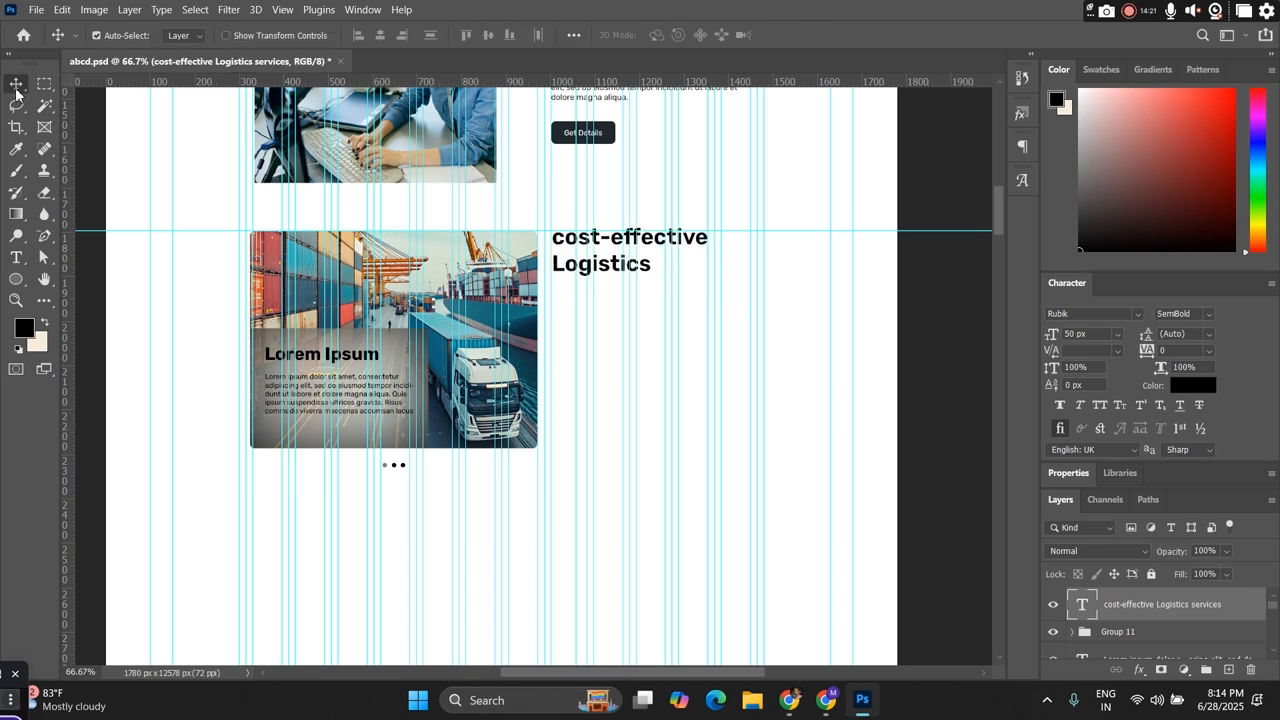
pyautogui.press('Left')
pyautogui.press('Left')
pyautogui.press('Left')
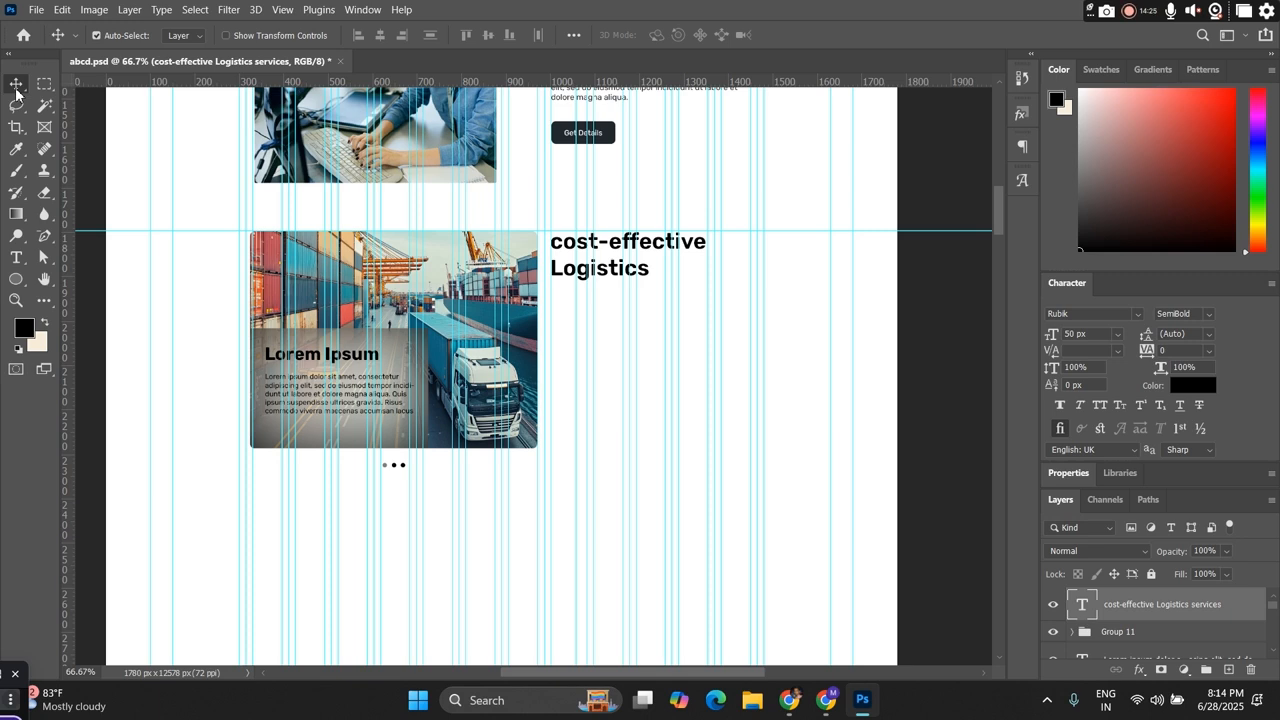
# Step: Add a Lorem ipsum placeholder paragraph box below the heading and set its text size to 18 px
pyautogui.click(16, 257)
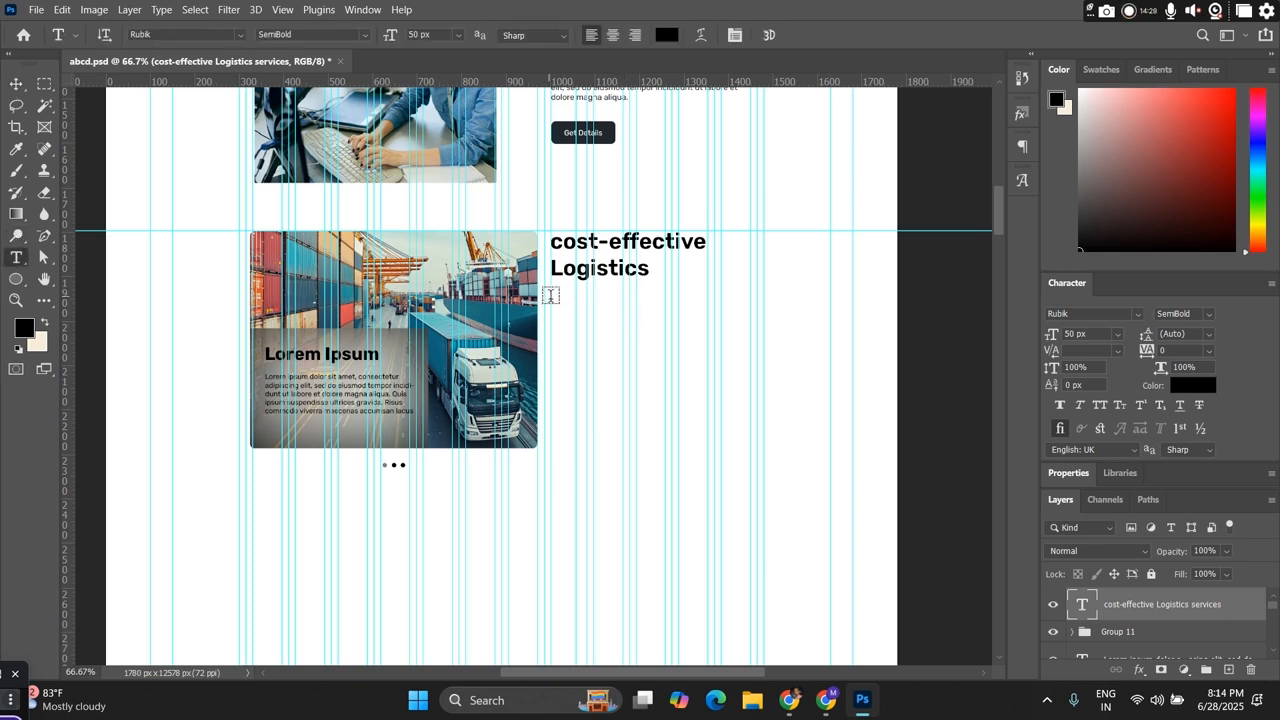
pyautogui.moveTo(550, 295); pyautogui.dragTo(745, 320)
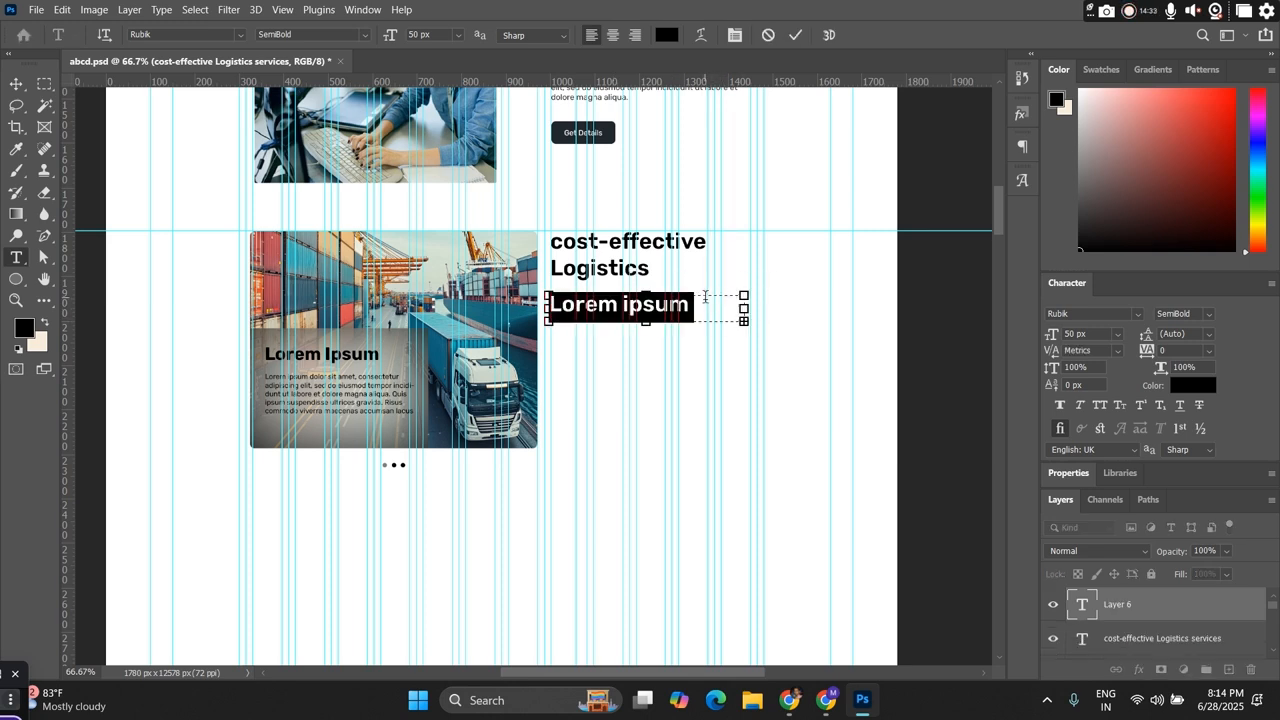
pyautogui.click(388, 40)
pyautogui.write('18')
pyautogui.press('Return')
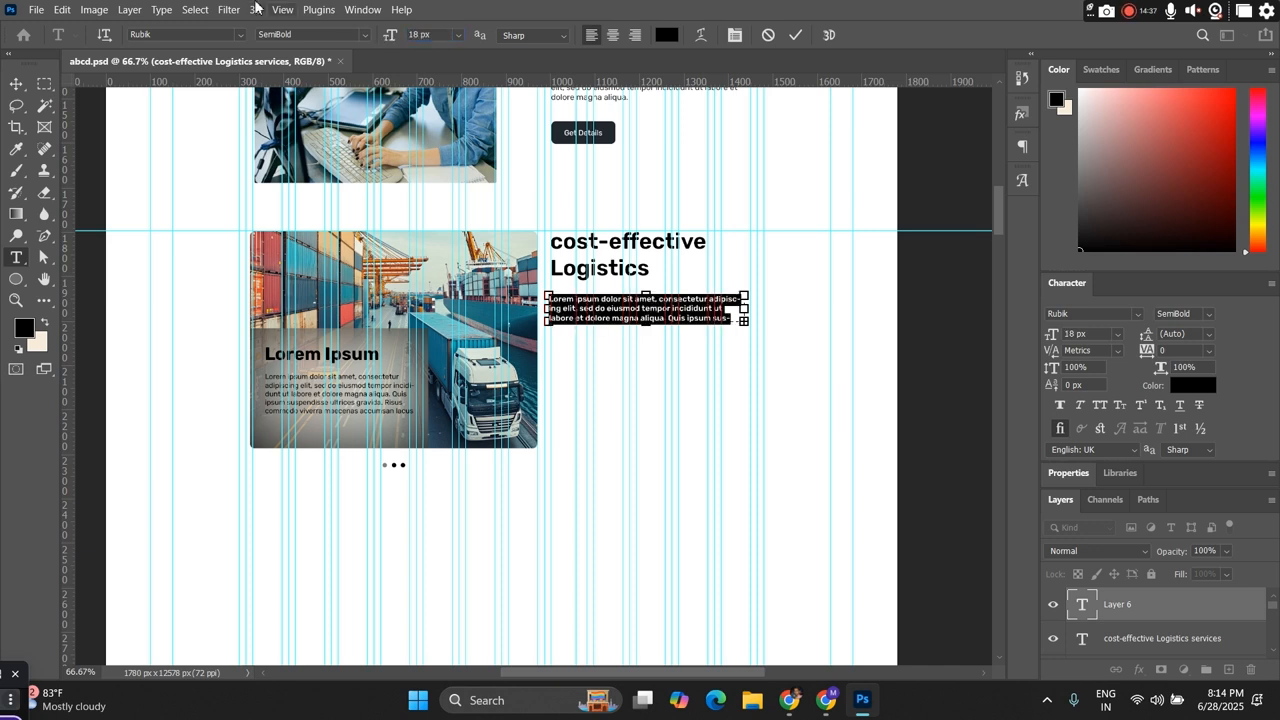
# Step: Set the placeholder paragraph to 16 px in the Regular weight
pyautogui.moveTo(431, 35); pyautogui.dragTo(367, 35)
pyautogui.write('16')
pyautogui.press('Return')
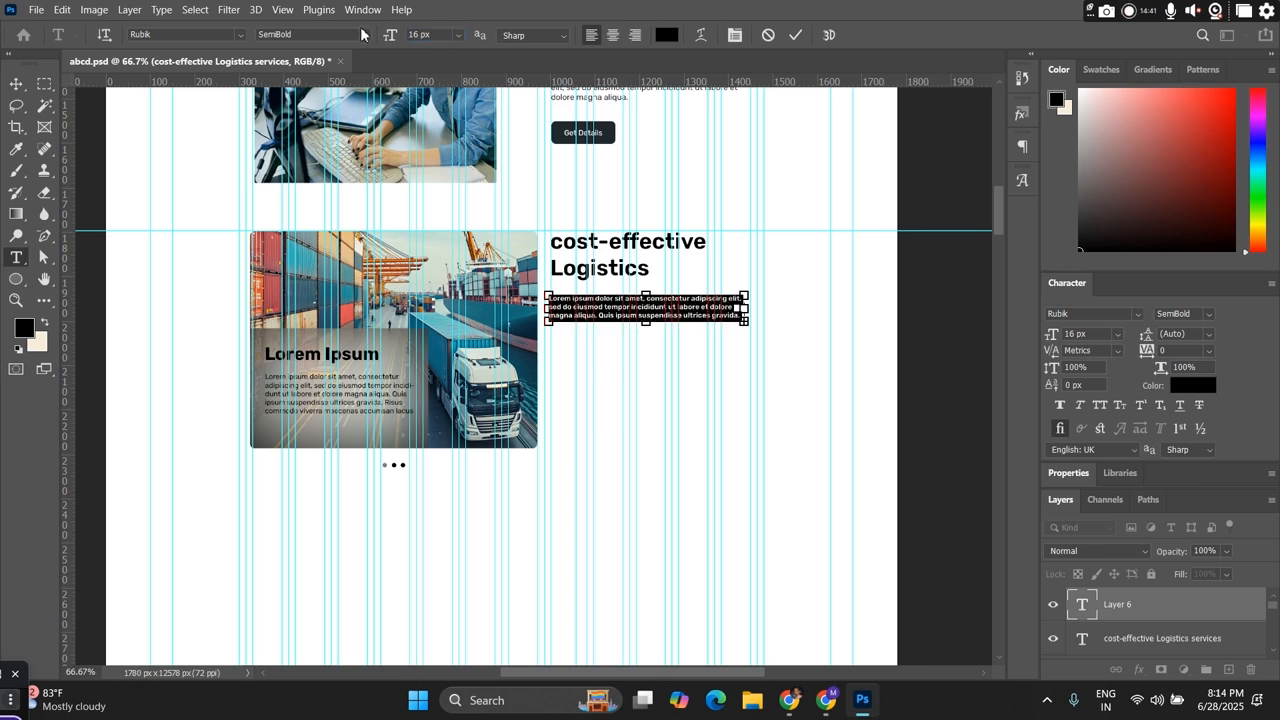
pyautogui.click(361, 36)
pyautogui.click(302, 79)
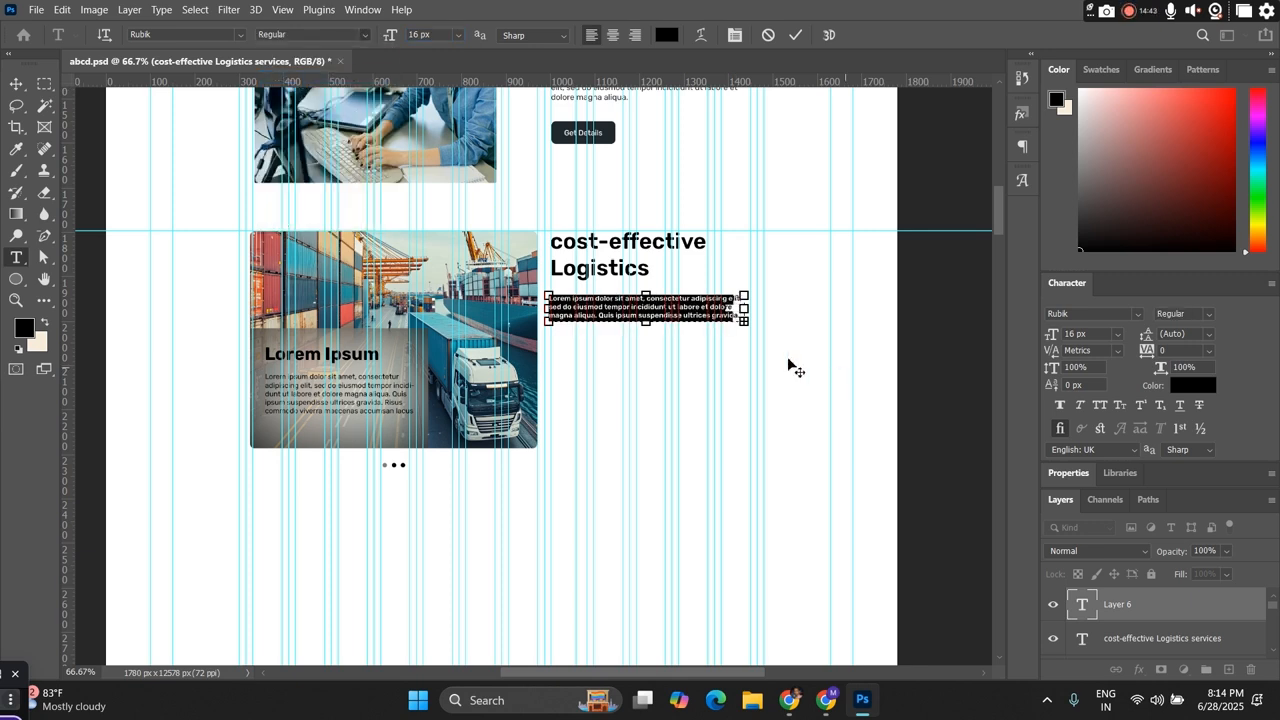
# Step: Move the paragraph slightly up into line with the heading's left edge and save the document
pyautogui.click(16, 86)
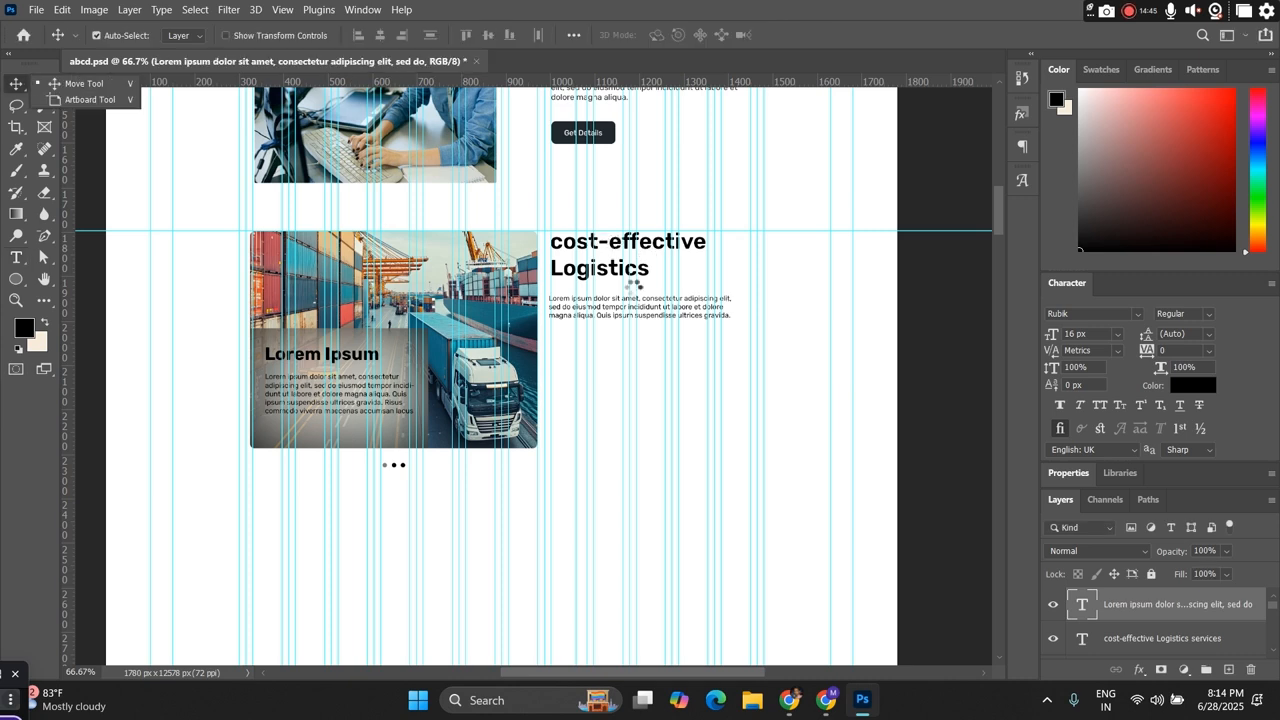
pyautogui.moveTo(620, 320); pyautogui.dragTo(622, 313)
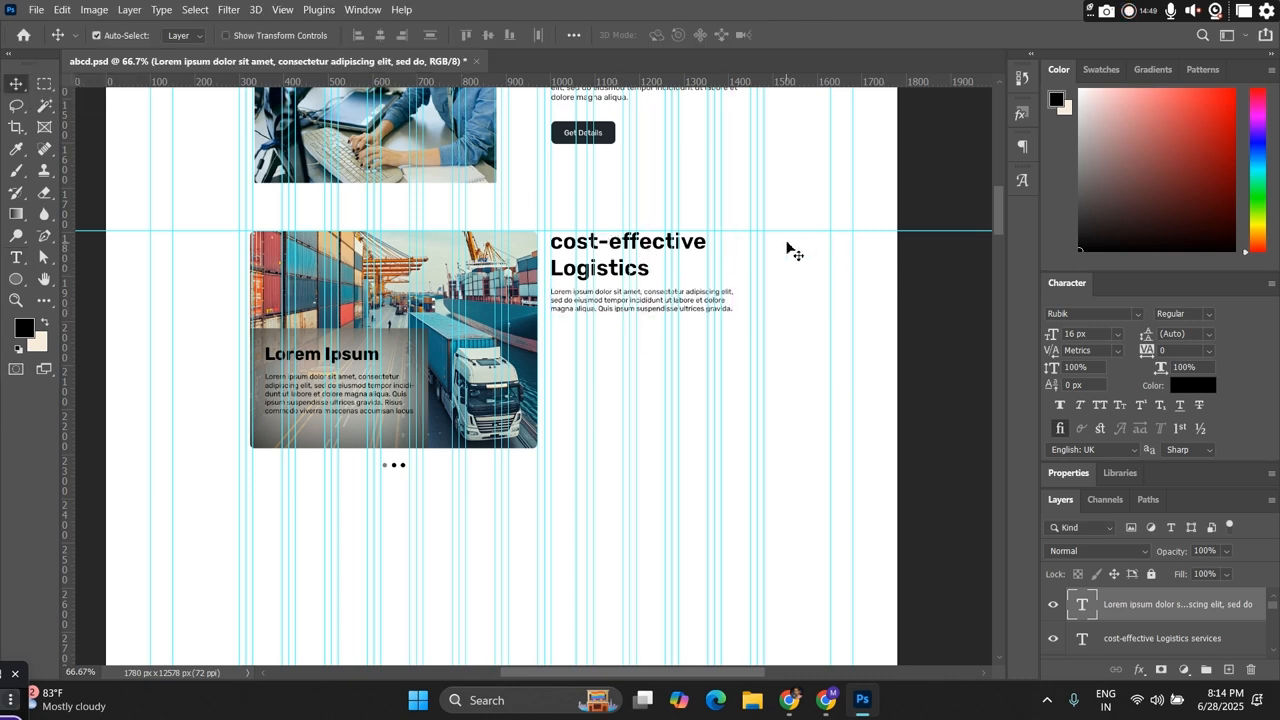
pyautogui.hotkey('ctrl', 's')
# Step: Switch to Chrome and examine the check-mark feature list in the Logi demo's services section
pyautogui.moveTo(826, 700)
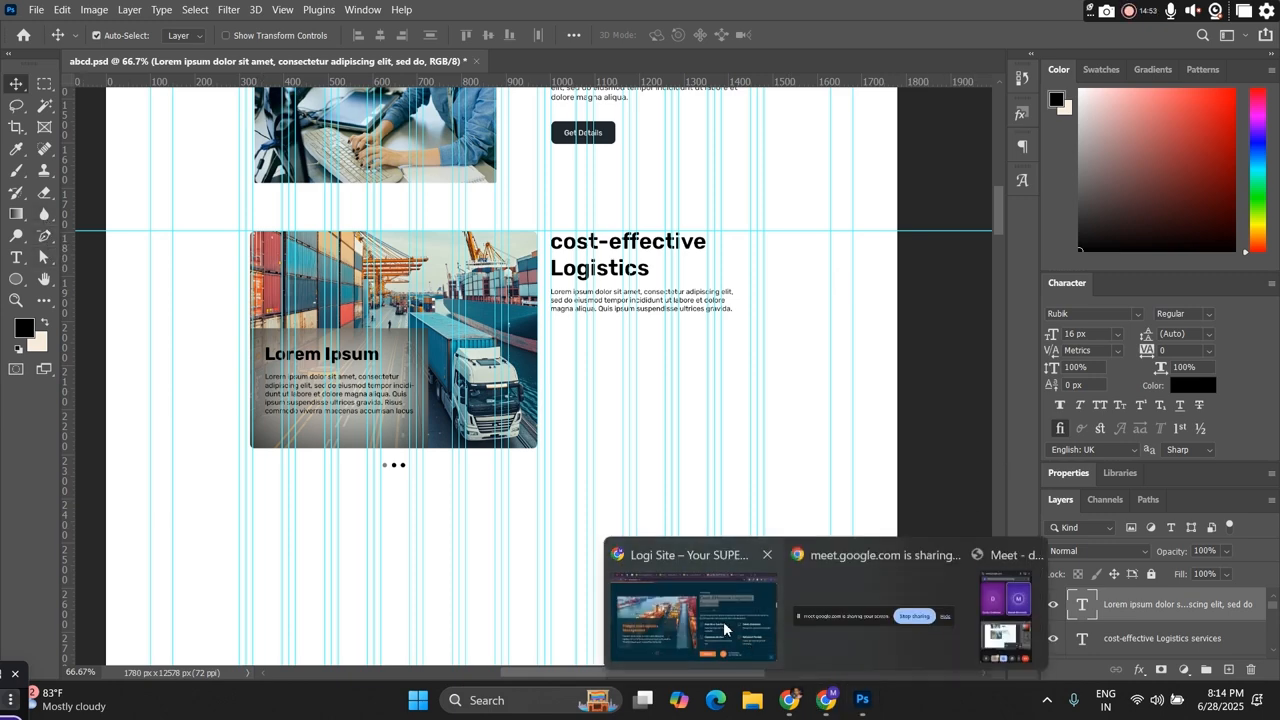
pyautogui.click(680, 610)
pyautogui.rightClick(698, 399)
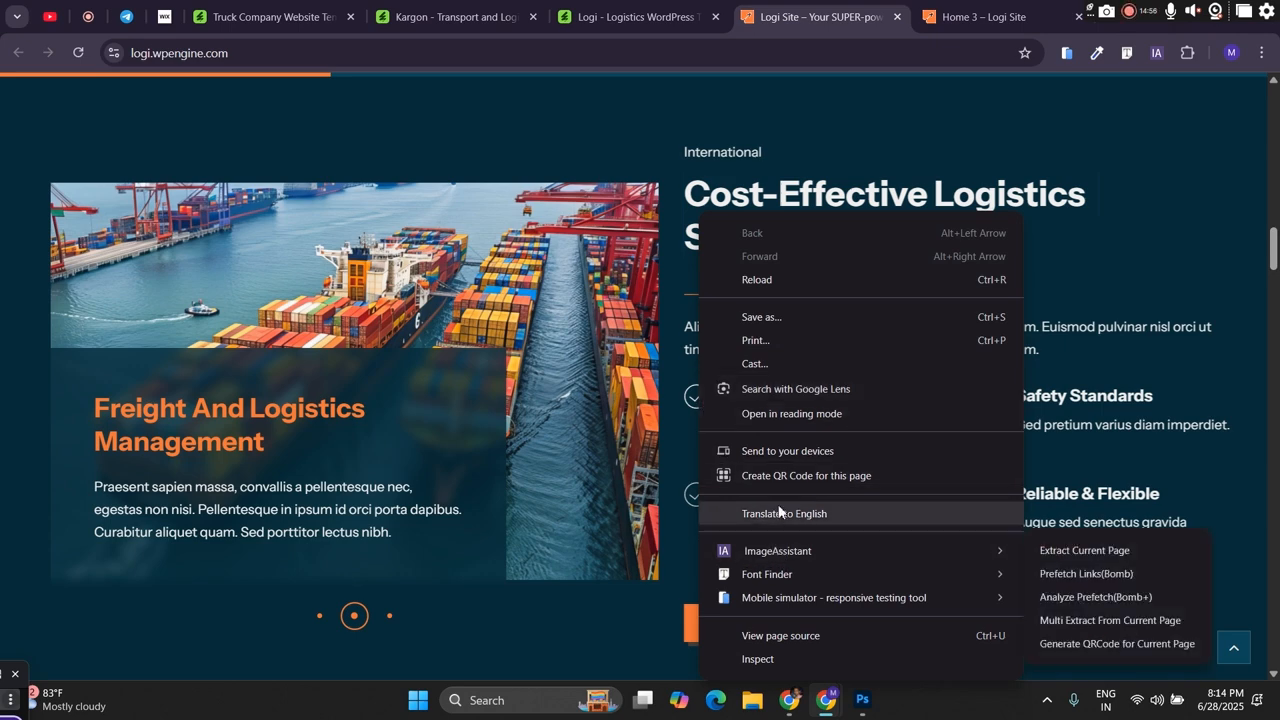
pyautogui.click(692, 405)
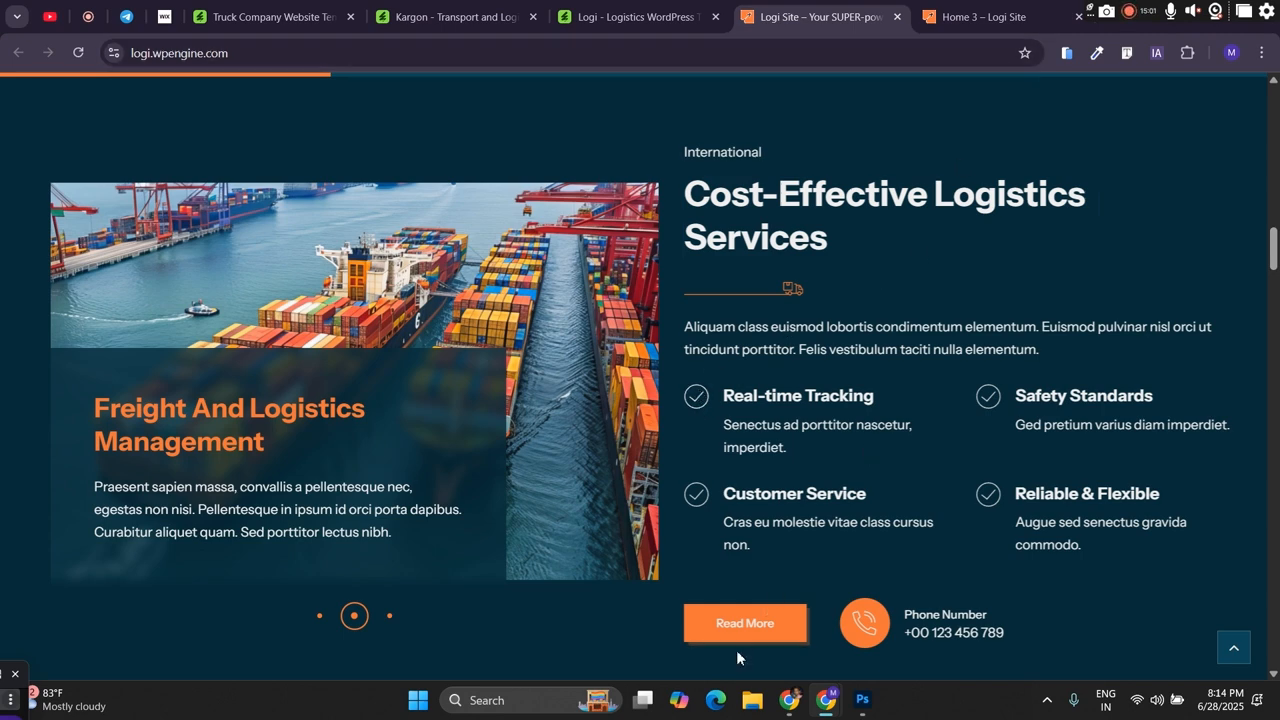
# Step: Open Flaticon in a new browser tab and search its icons for "check"
pyautogui.moveTo(1155, 8); pyautogui.dragTo(864, 9)
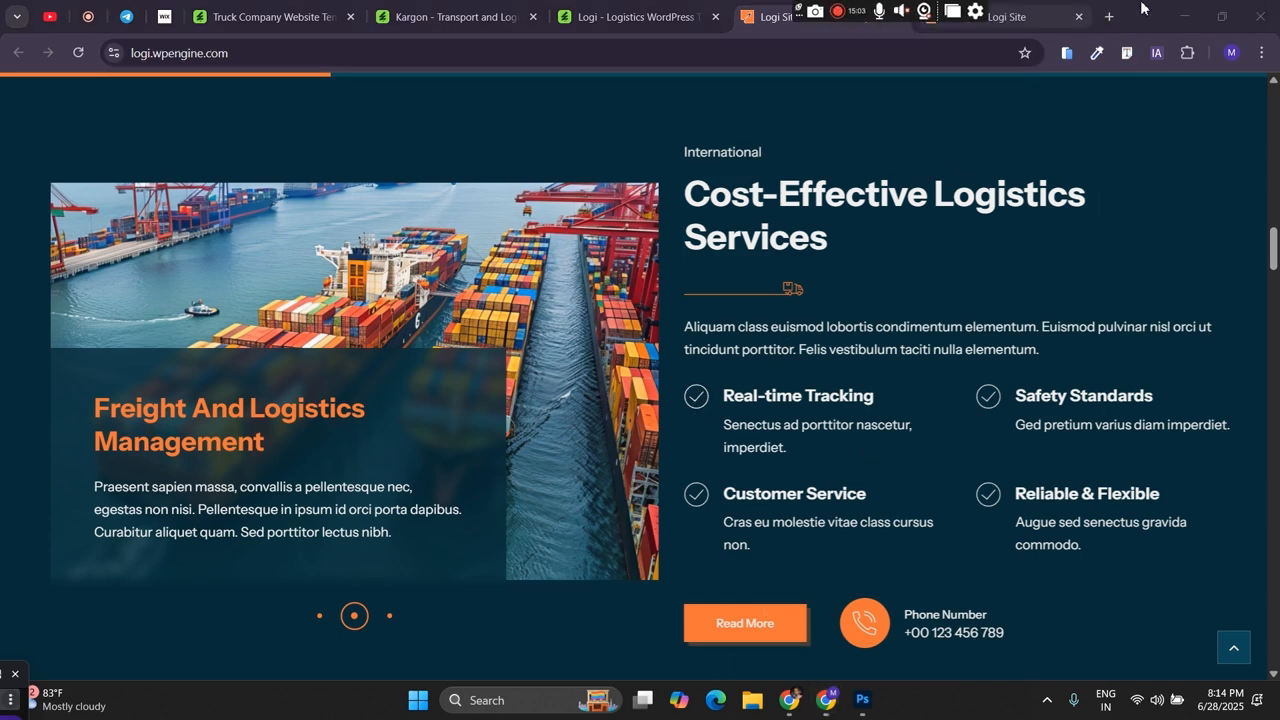
pyautogui.click(1112, 19)
pyautogui.click(1112, 19)
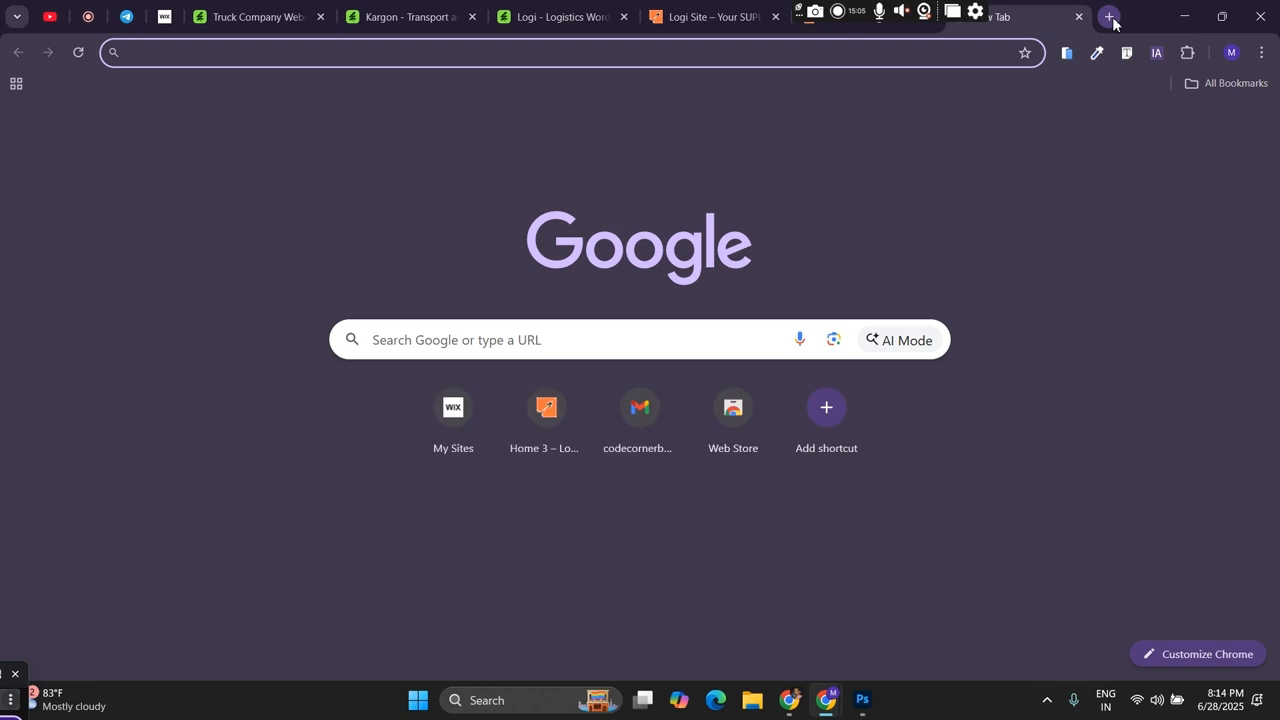
pyautogui.write('fla')
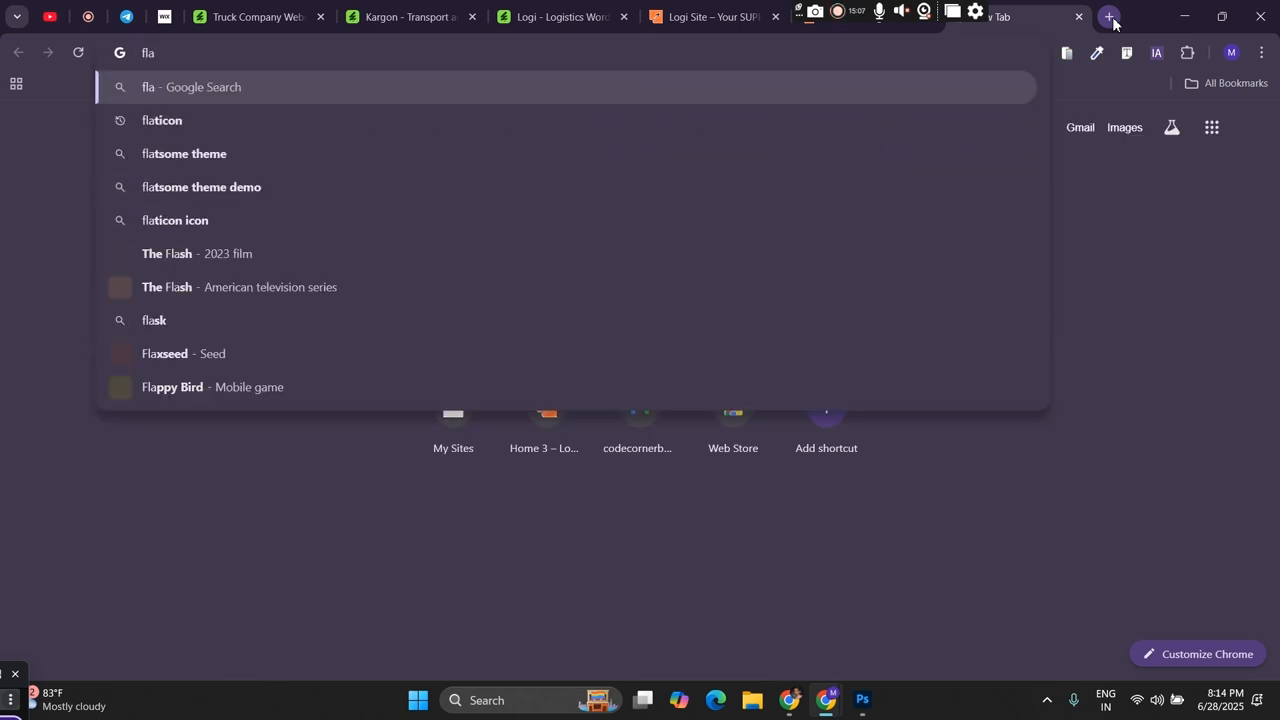
pyautogui.press('Down')
pyautogui.press('Return')
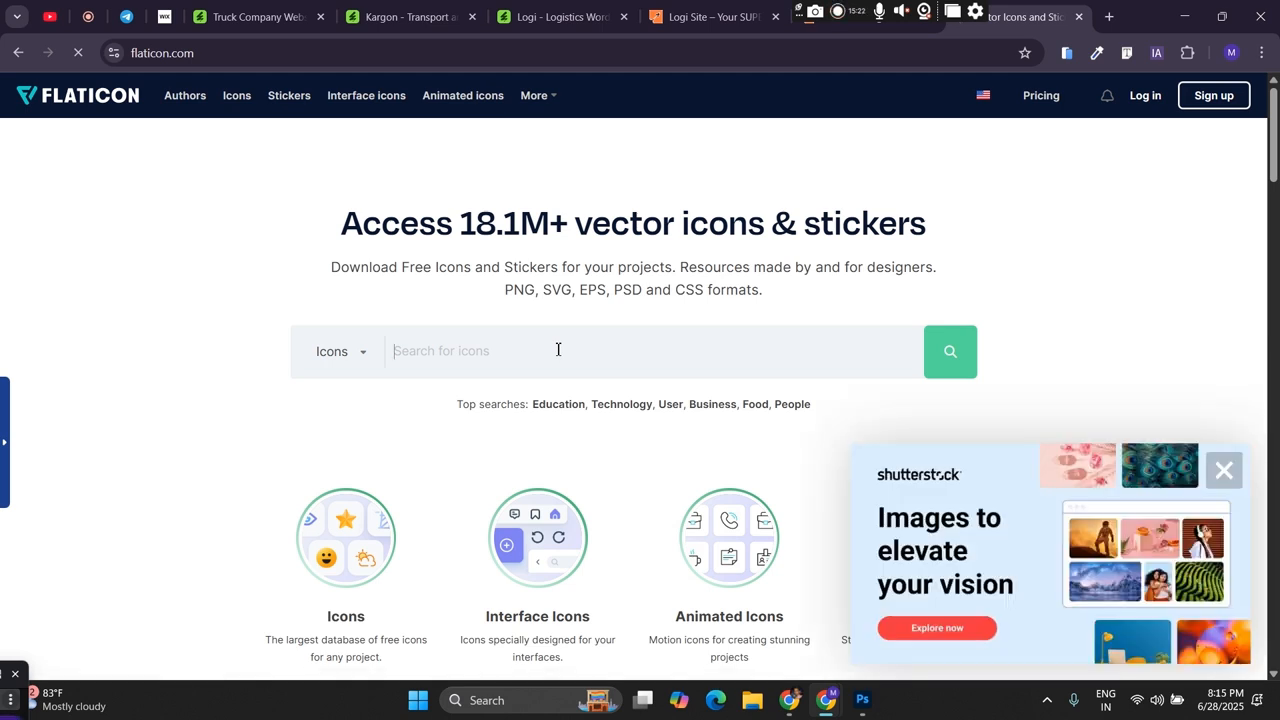
pyautogui.write('check')
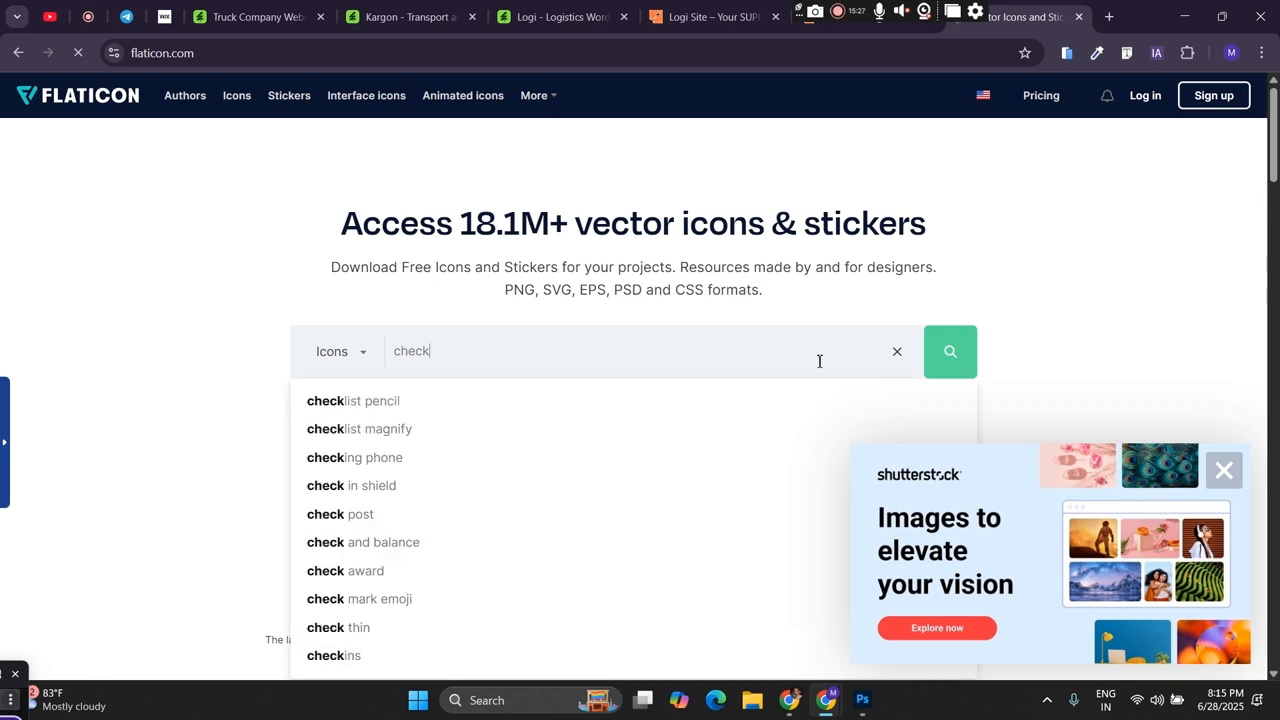
pyautogui.click(955, 358)
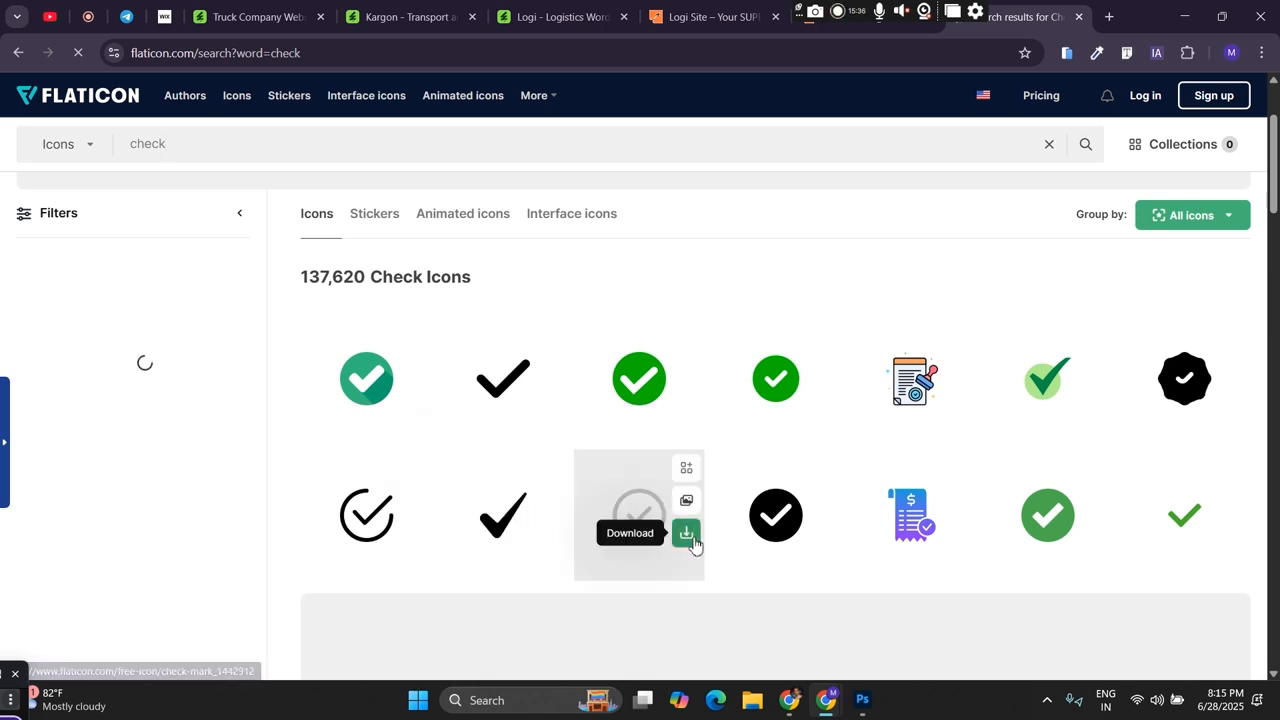
# Step: Try to download the outlined circle check mark as a free PNG from the Flaticon results
pyautogui.click(687, 533)
pyautogui.click(659, 631)
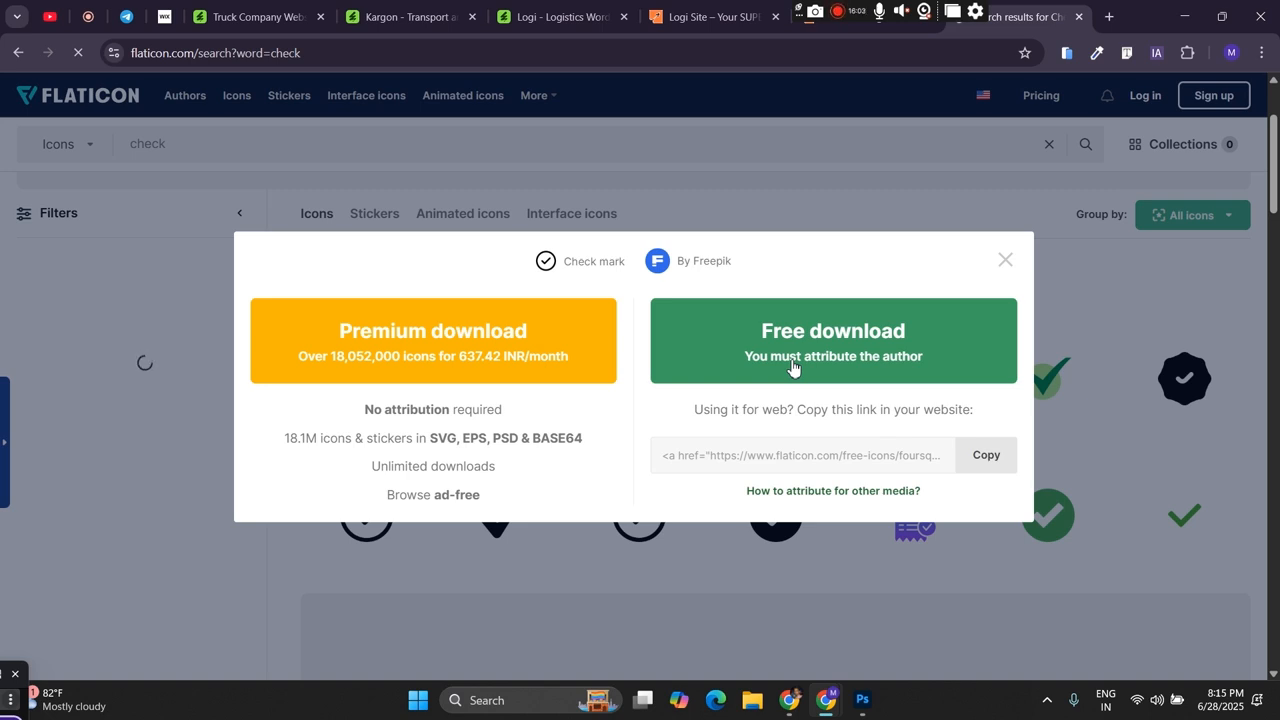
pyautogui.click(839, 350)
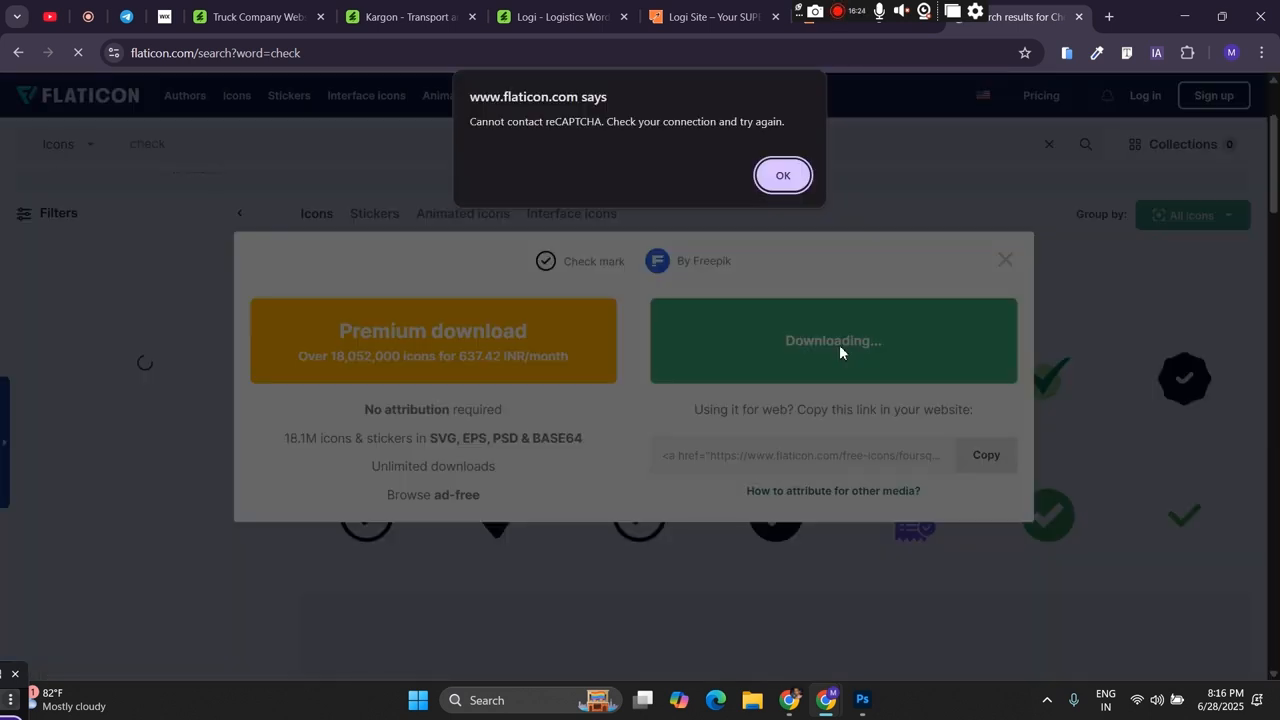
pyautogui.click(780, 175)
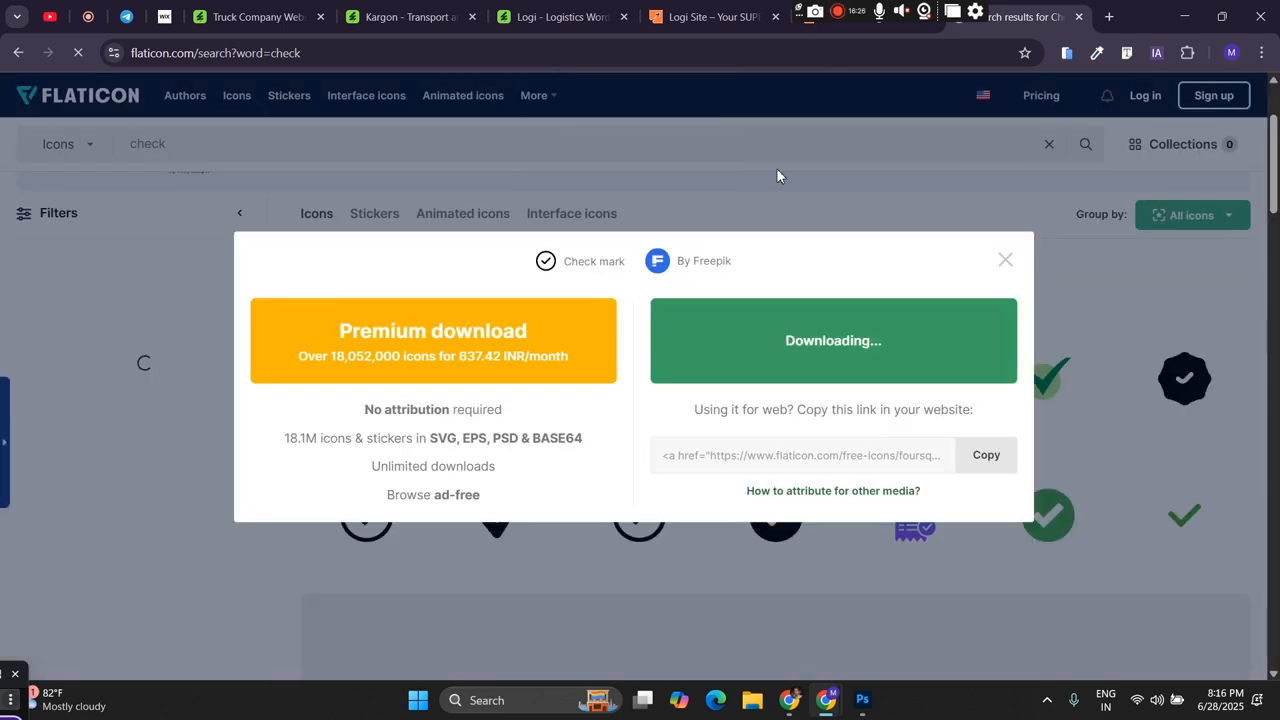
pyautogui.click(1006, 261)
# Step: Try copying the solid black check icon's image into abcd.psd in Photoshop, and delete the pasted layer
pyautogui.moveTo(750, 538)
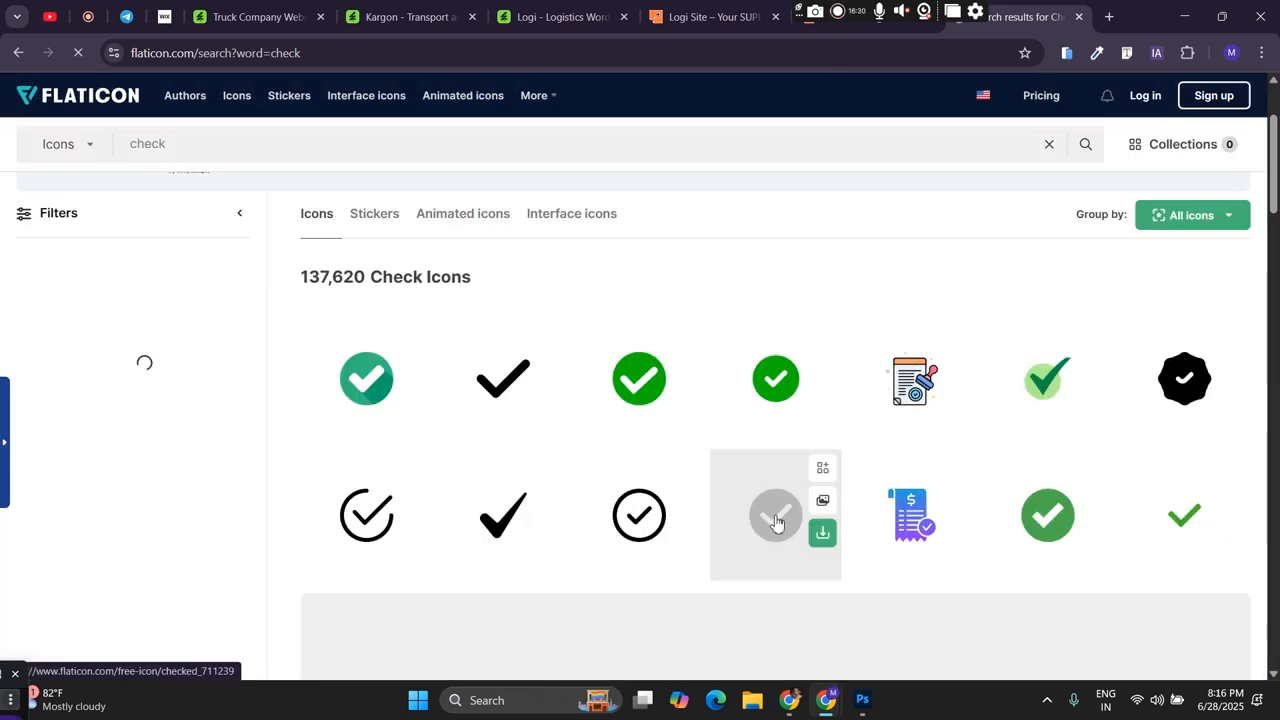
pyautogui.rightClick(775, 519)
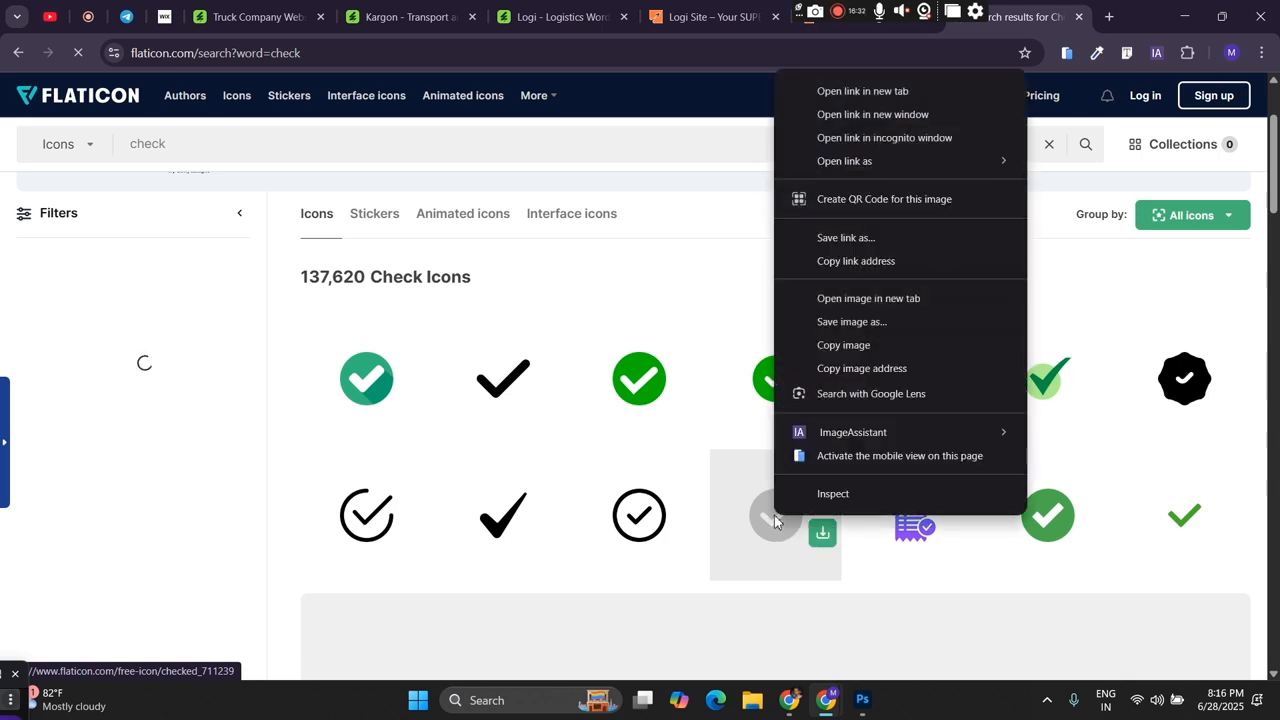
pyautogui.click(843, 345)
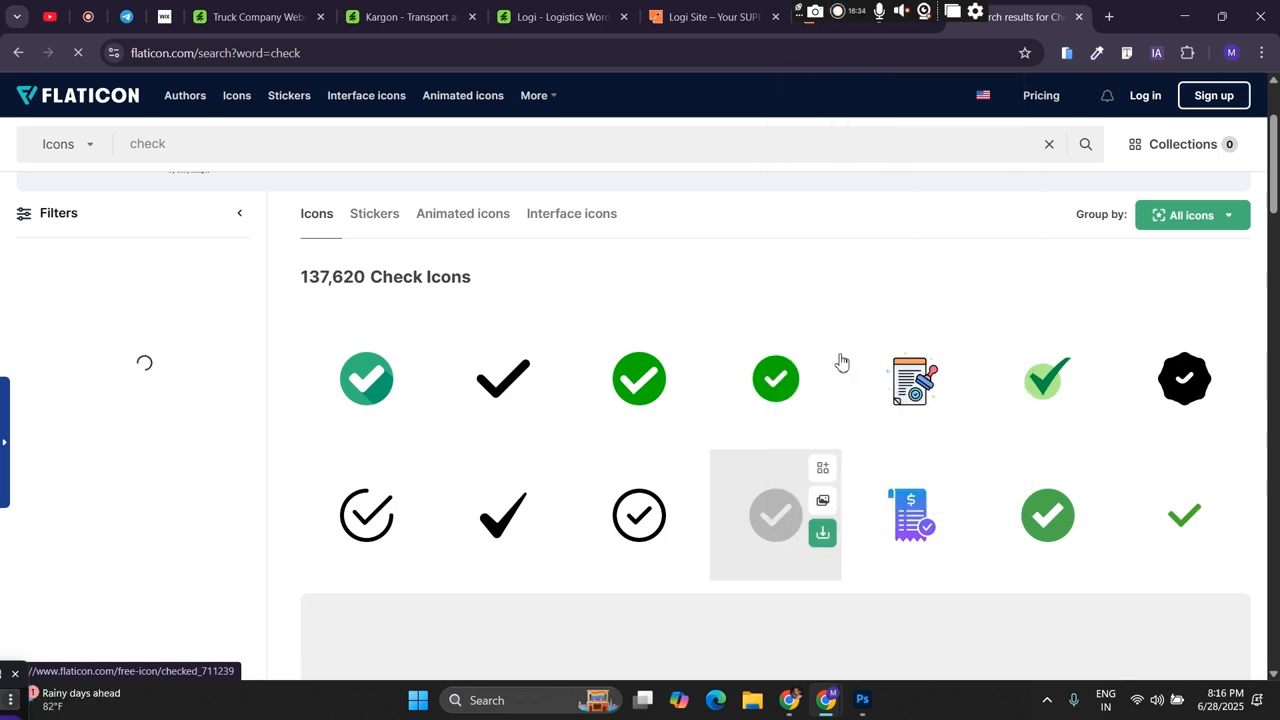
pyautogui.click(862, 700)
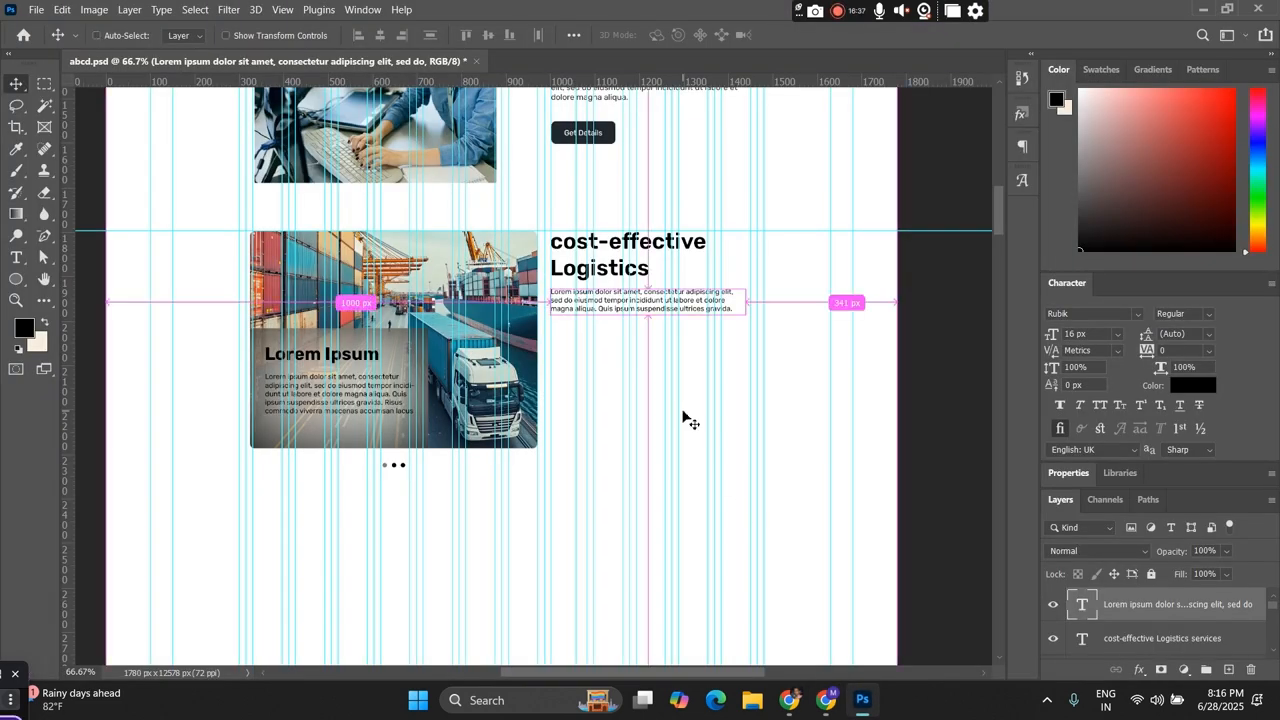
pyautogui.hotkey('ctrl', 'v')
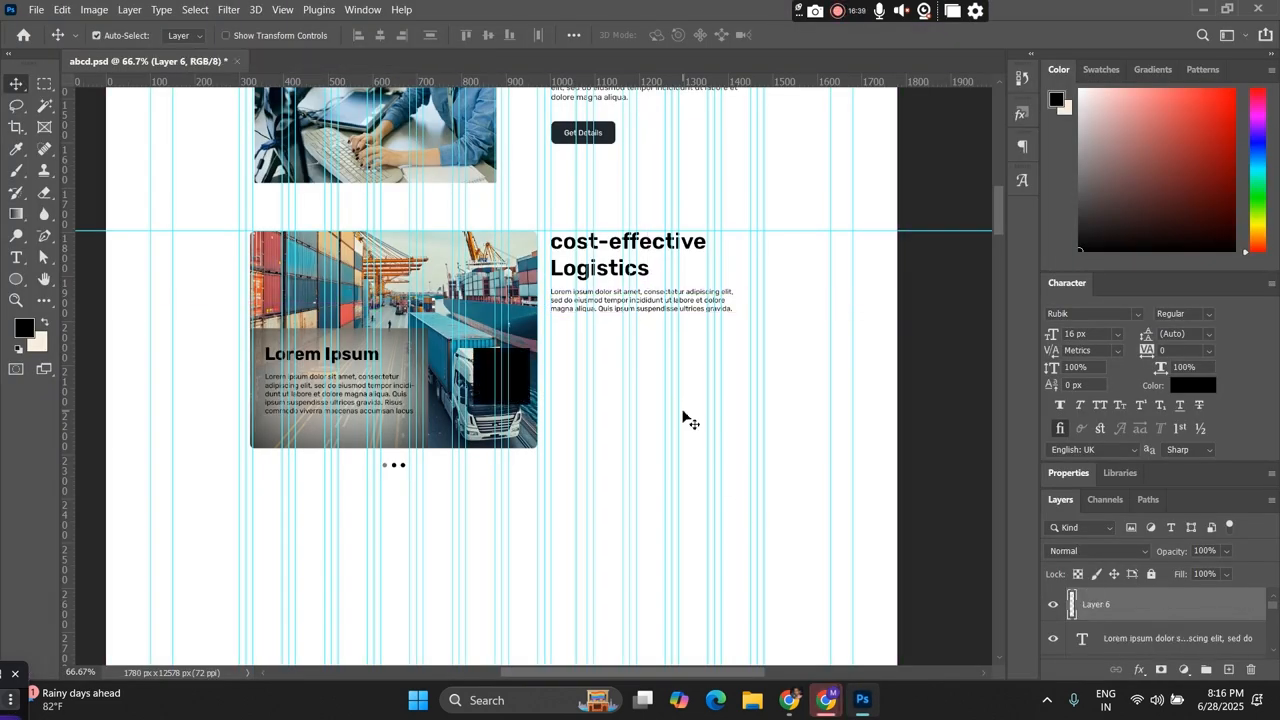
pyautogui.moveTo(516, 381); pyautogui.dragTo(602, 372)
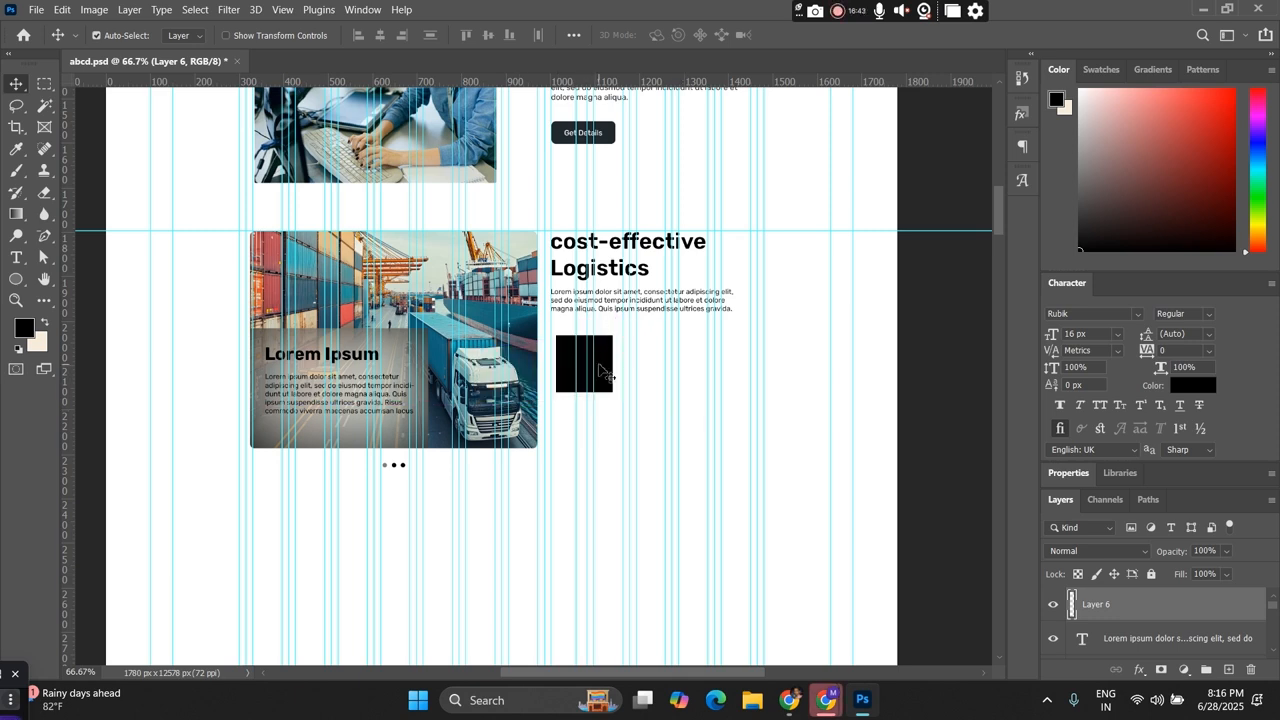
pyautogui.press('Delete')
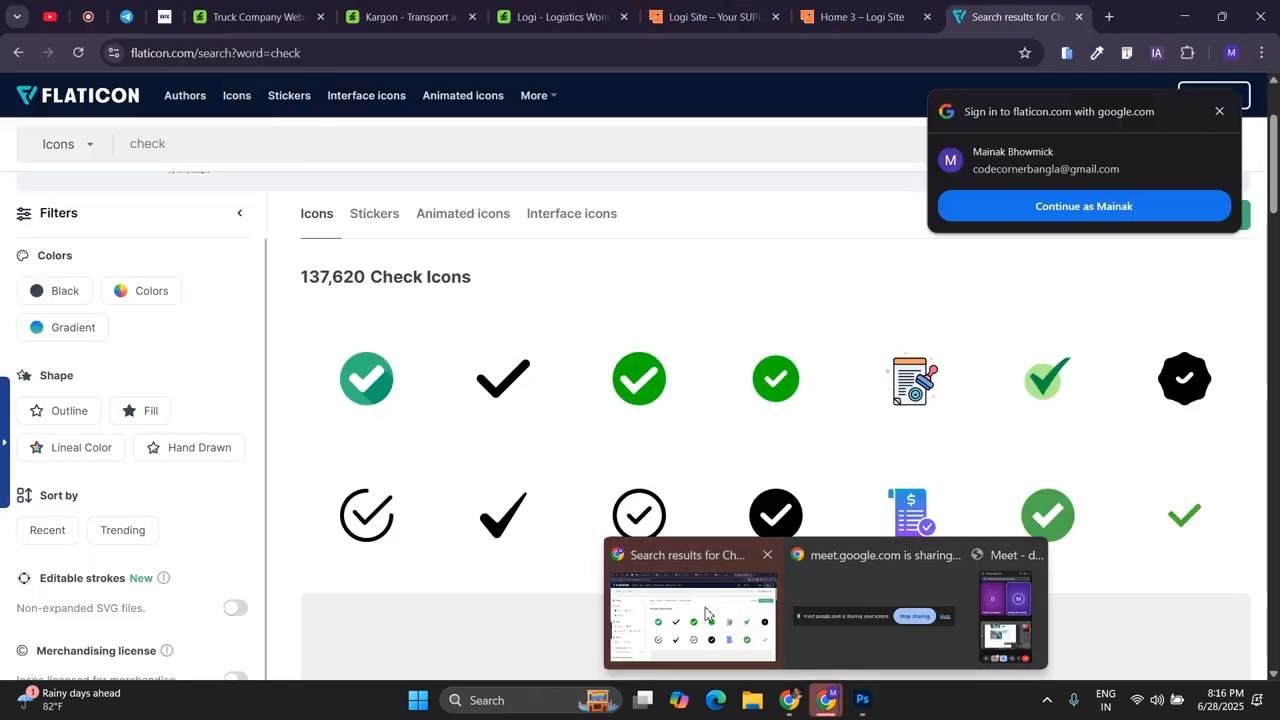
# Step: Return to Flaticon in Chrome, dismiss the sign-in prompt and try to download the solid black check icon as a free PNG
pyautogui.click(690, 600)
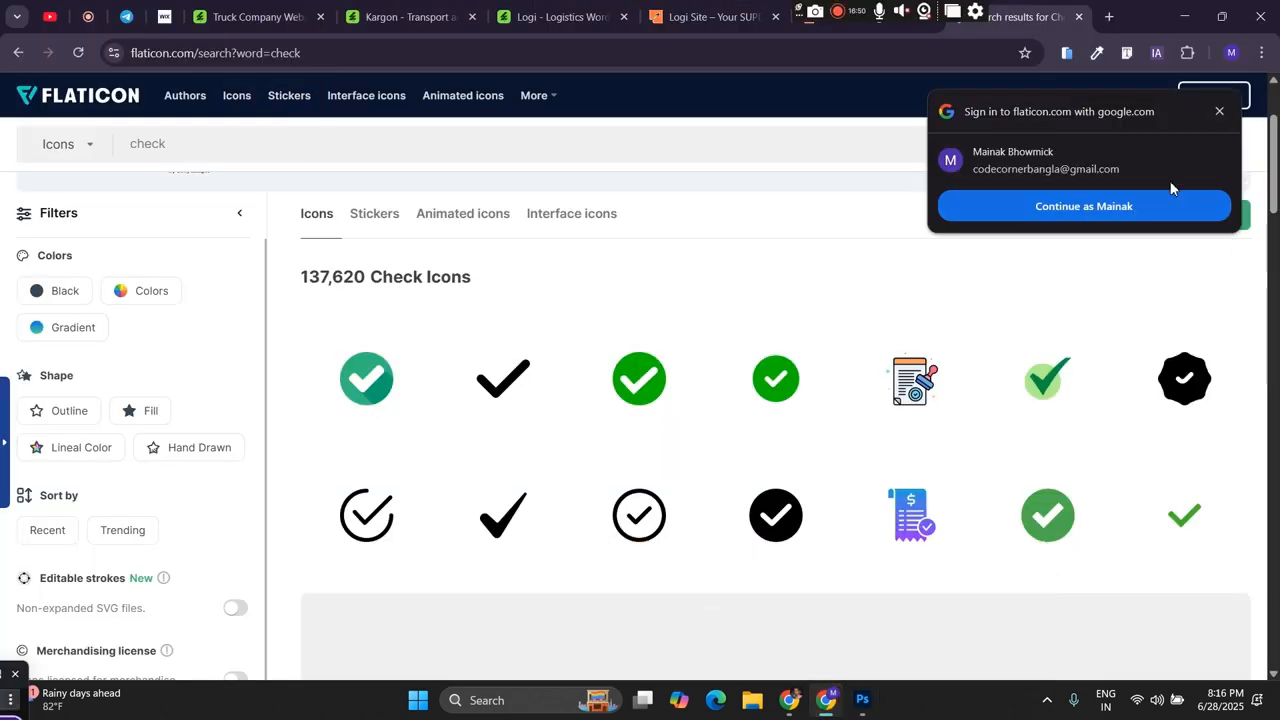
pyautogui.click(1219, 112)
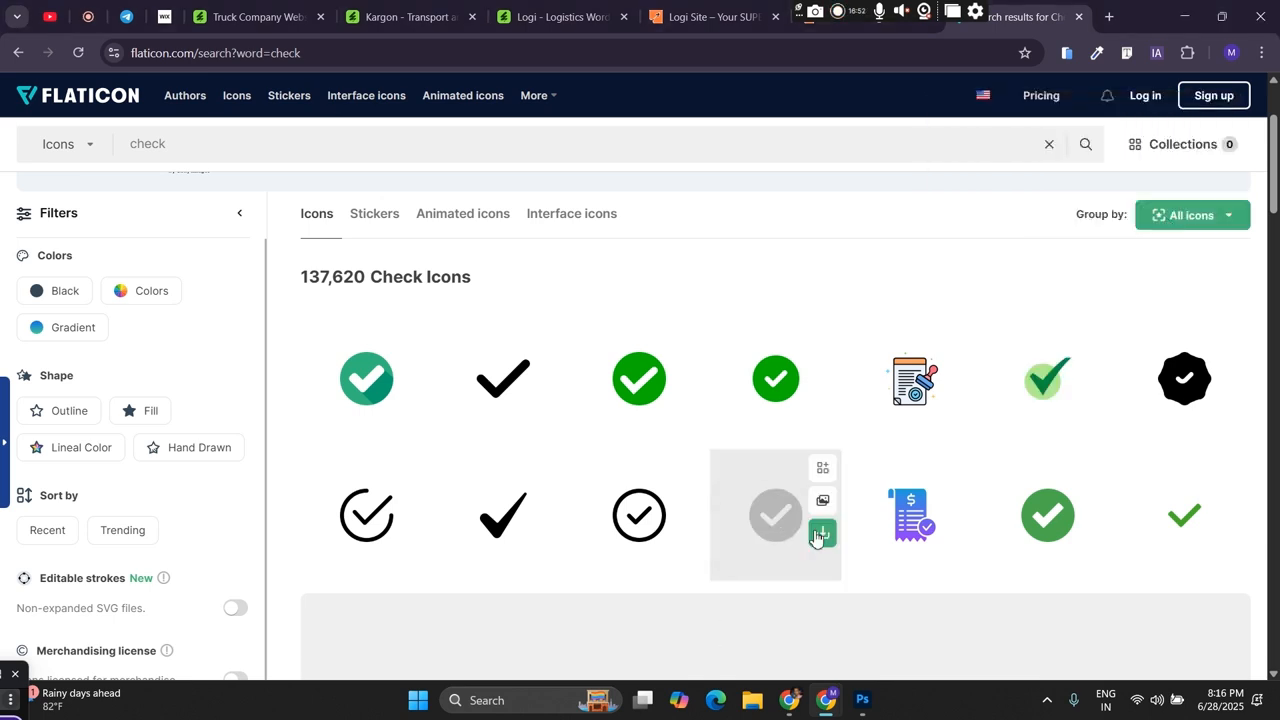
pyautogui.click(820, 537)
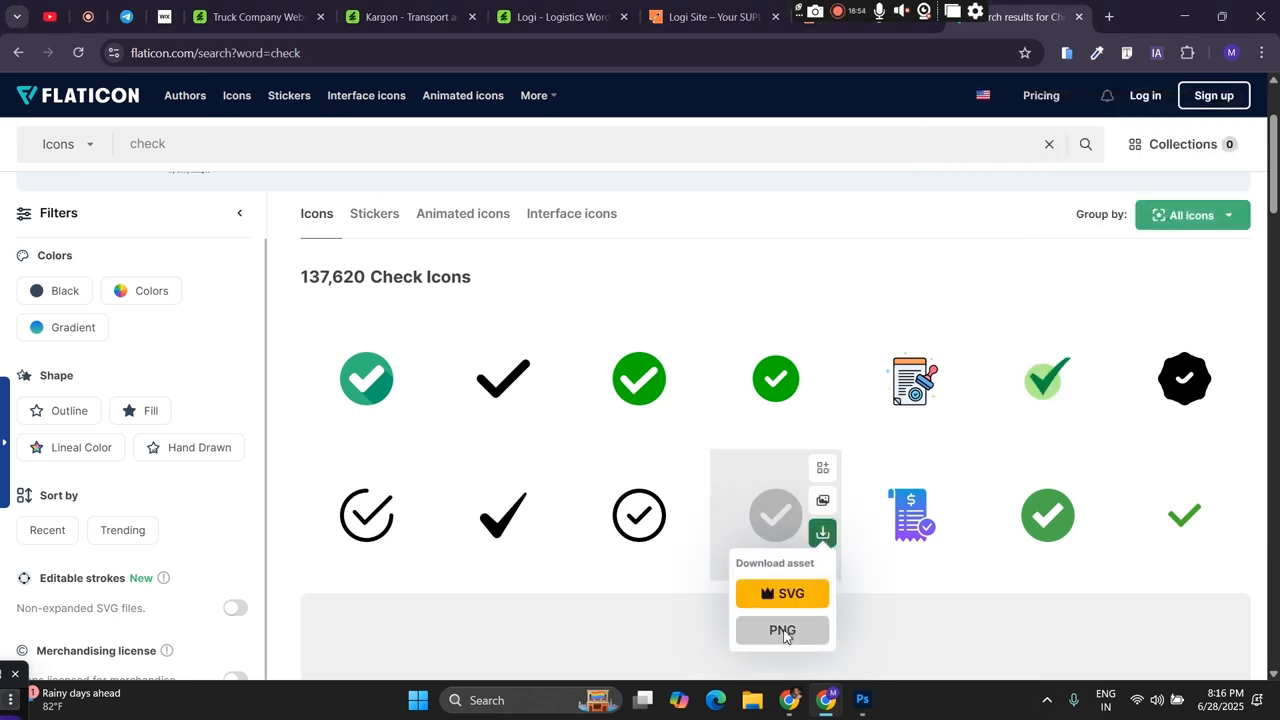
pyautogui.click(783, 630)
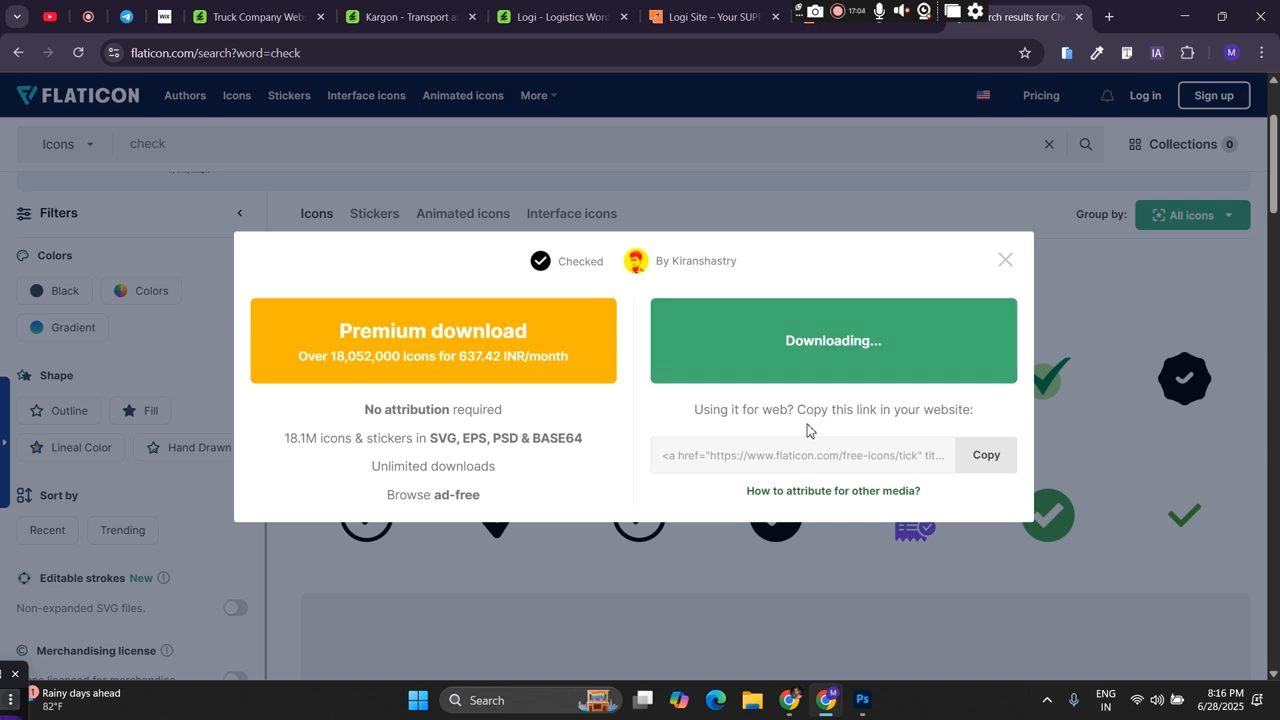
pyautogui.click(1004, 260)
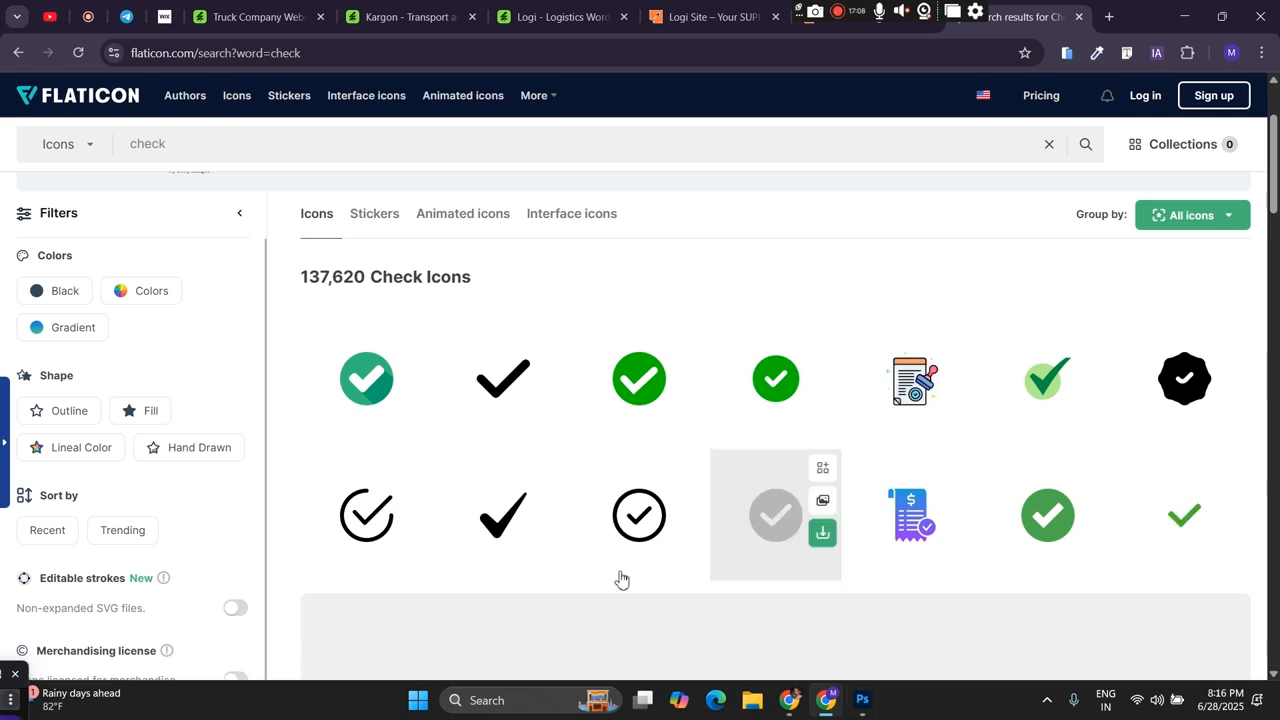
# Step: Open the outlined Check Mark icon's detail page and download it as a free PNG
pyautogui.click(629, 535)
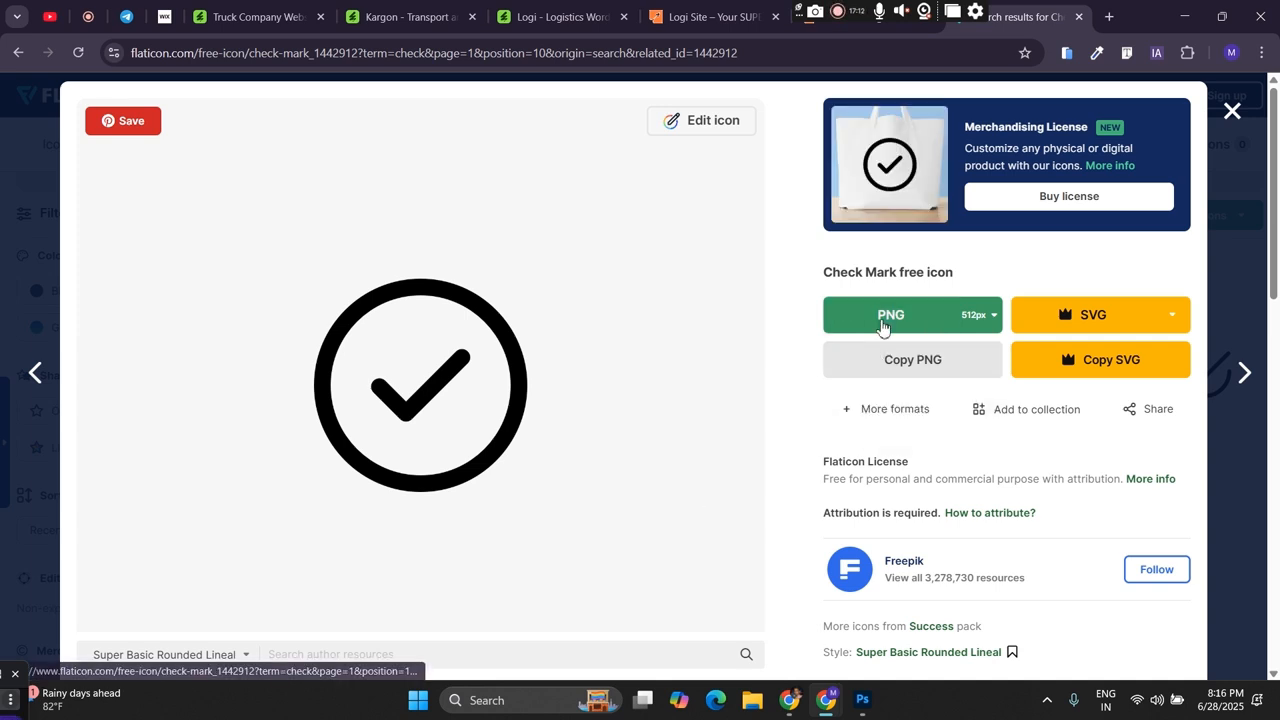
pyautogui.click(880, 332)
pyautogui.click(956, 576)
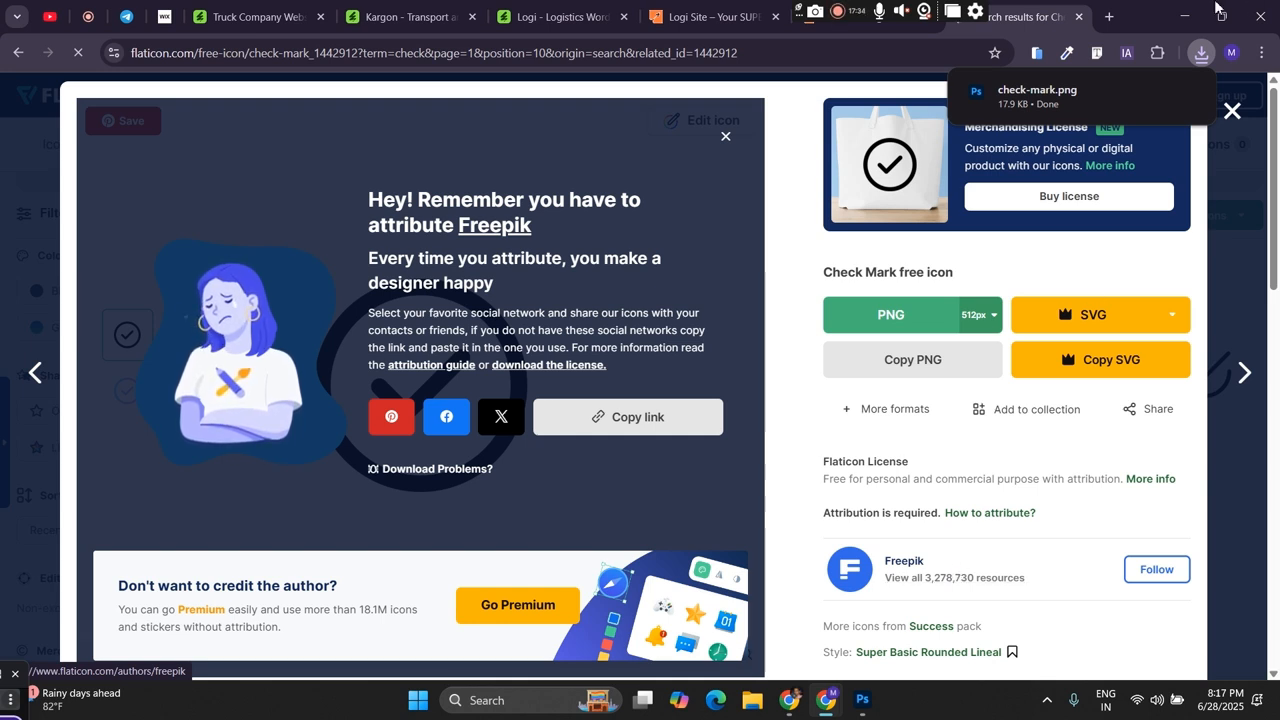
# Step: Place check-mark.png in abcd.psd in Photoshop, scaled proportionally to 10%
pyautogui.moveTo(1044, 108); pyautogui.dragTo(651, 404)
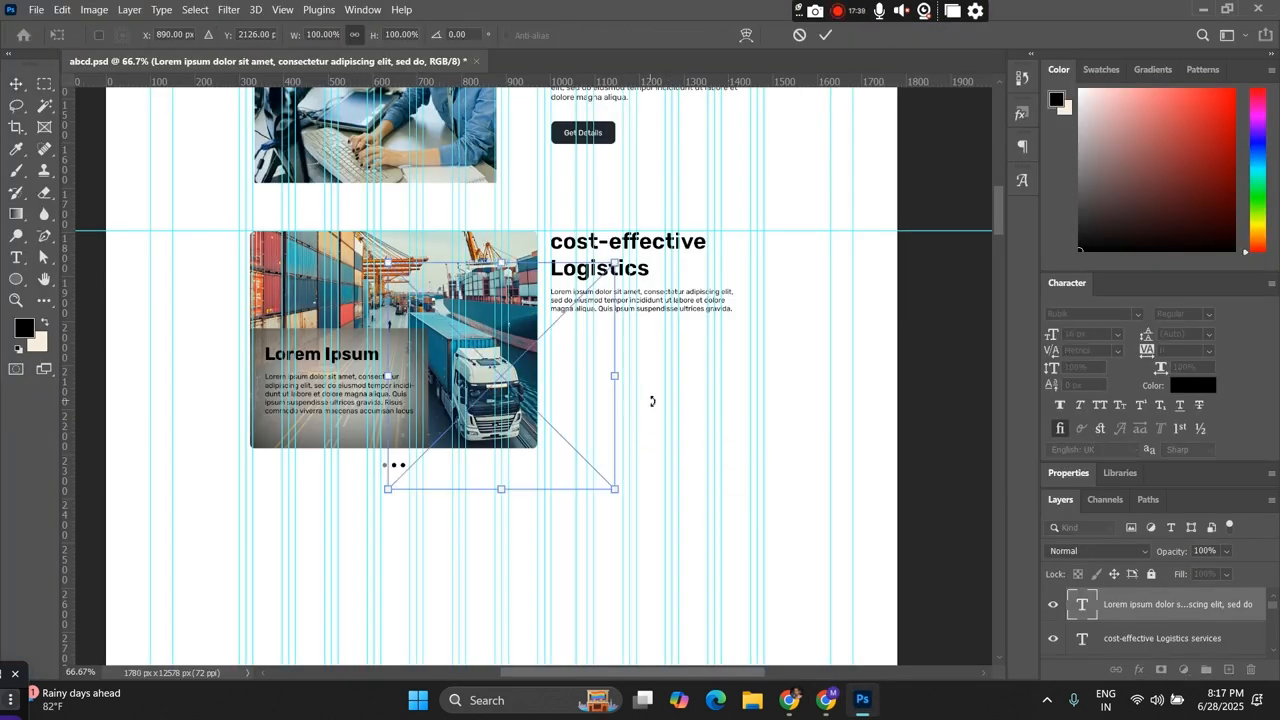
pyautogui.click(405, 34)
pyautogui.write('40')
pyautogui.press('Return')
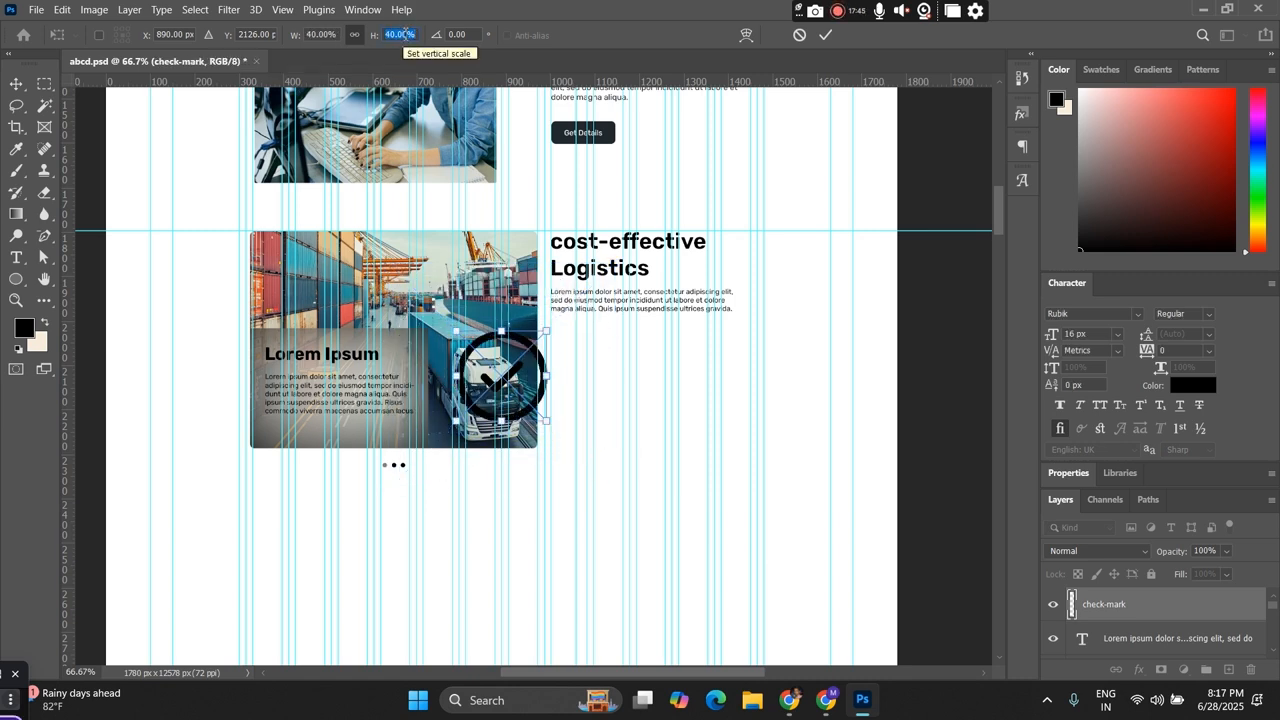
pyautogui.write('27')
pyautogui.press('Return')
pyautogui.write('7')
pyautogui.press('Return')
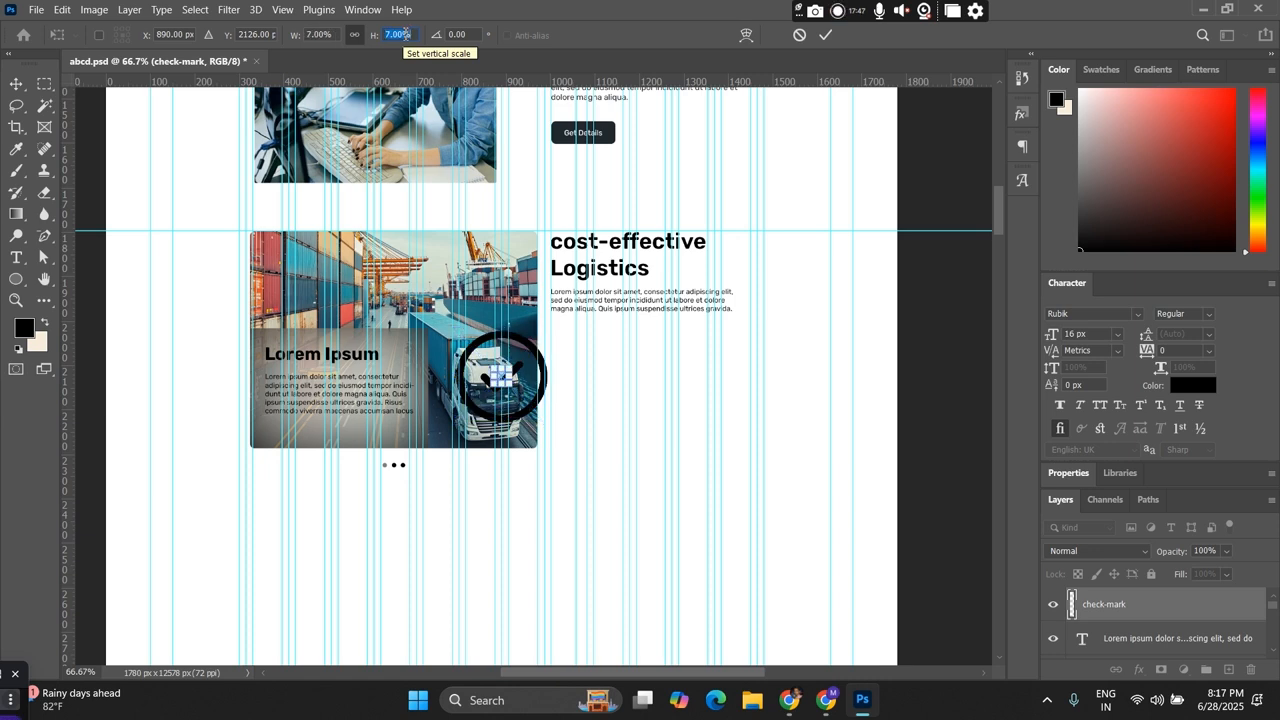
pyautogui.write('10')
pyautogui.press('Return')
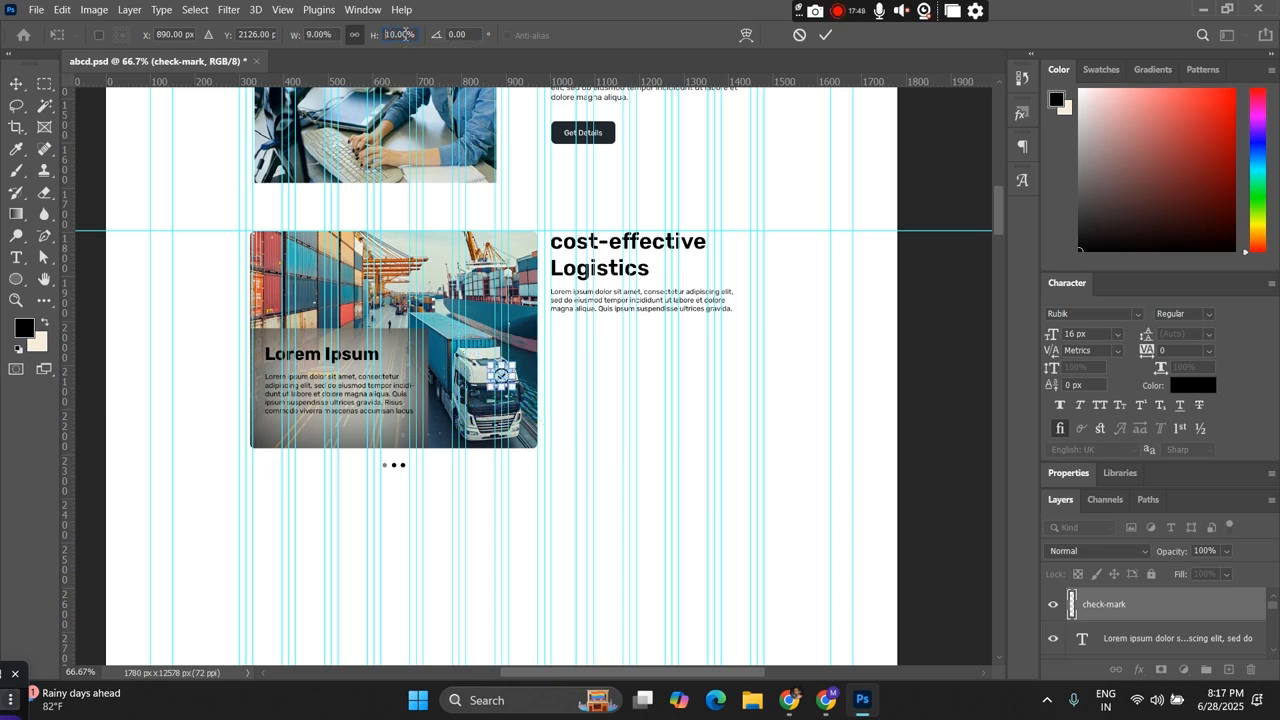
pyautogui.press('Return')
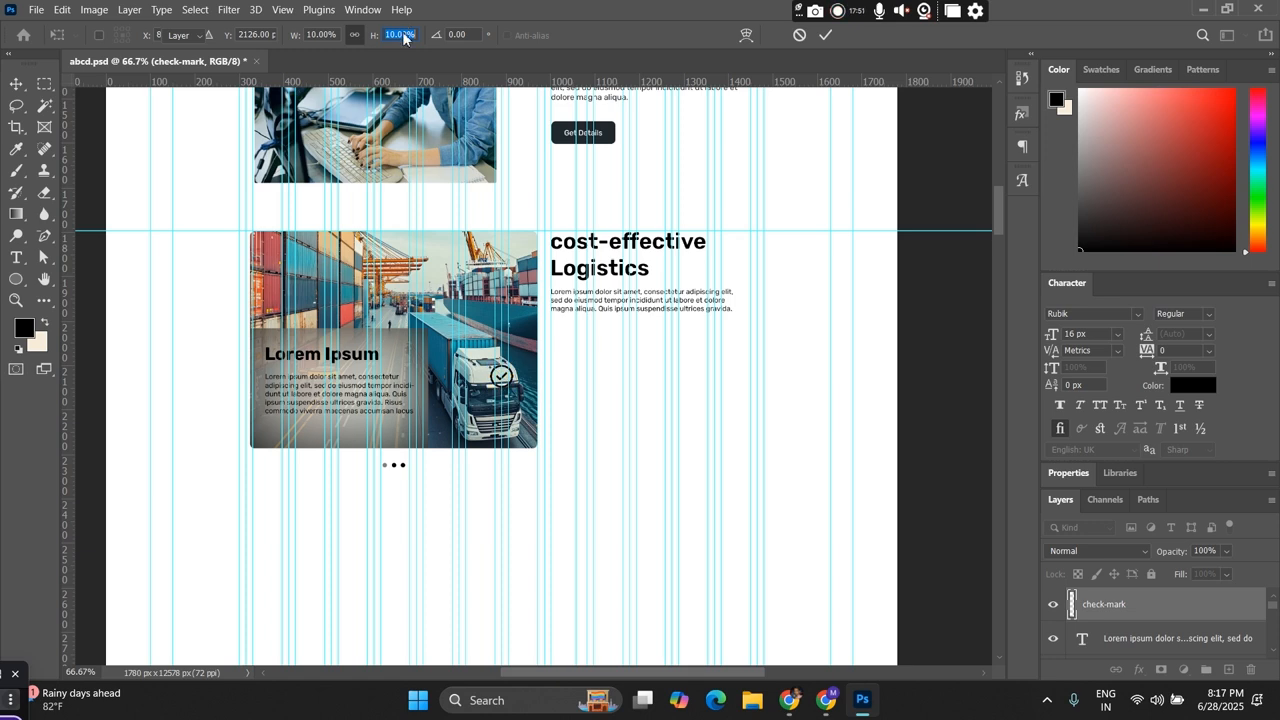
# Step: Move the check mark off the truck photo to just below the cost-effective Logistics paragraph
pyautogui.hotkey('shift', 'Right')
pyautogui.hotkey('shift', 'Right')
pyautogui.hotkey('shift', 'Right')
pyautogui.hotkey('shift', 'Right')
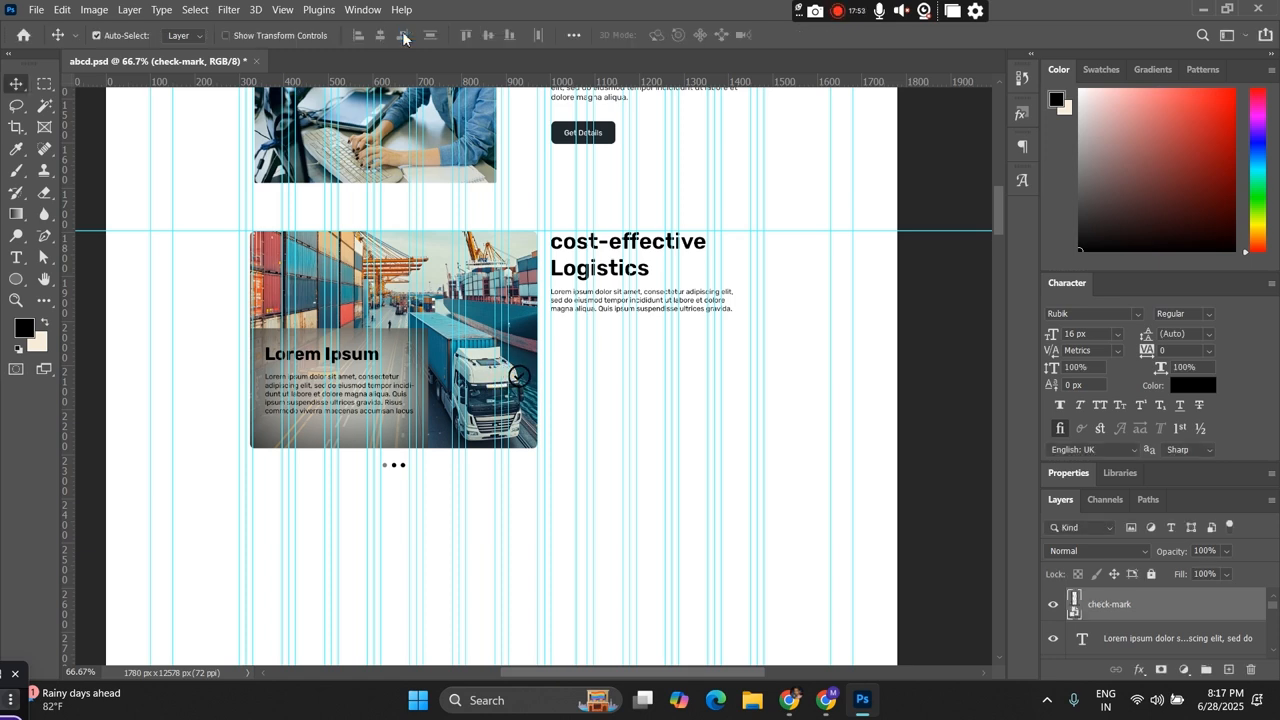
pyautogui.hotkey('shift', 'Right')
pyautogui.hotkey('shift', 'Right')
pyautogui.hotkey('shift', 'Right')
pyautogui.hotkey('shift', 'Right')
pyautogui.hotkey('shift', 'Right')
pyautogui.hotkey('shift', 'Right')
pyautogui.hotkey('shift', 'Right')
pyautogui.hotkey('shift', 'Up')
pyautogui.hotkey('shift', 'Up')
pyautogui.hotkey('shift', 'Up')
pyautogui.hotkey('shift', 'Up')
pyautogui.hotkey('shift', 'Up')
pyautogui.hotkey('shift', 'Up')
pyautogui.hotkey('shift', 'Up')
# Step: Scale the check mark down slightly and nudge it left into line with the paragraph's left edge
pyautogui.hotkey('ctrl', 't')
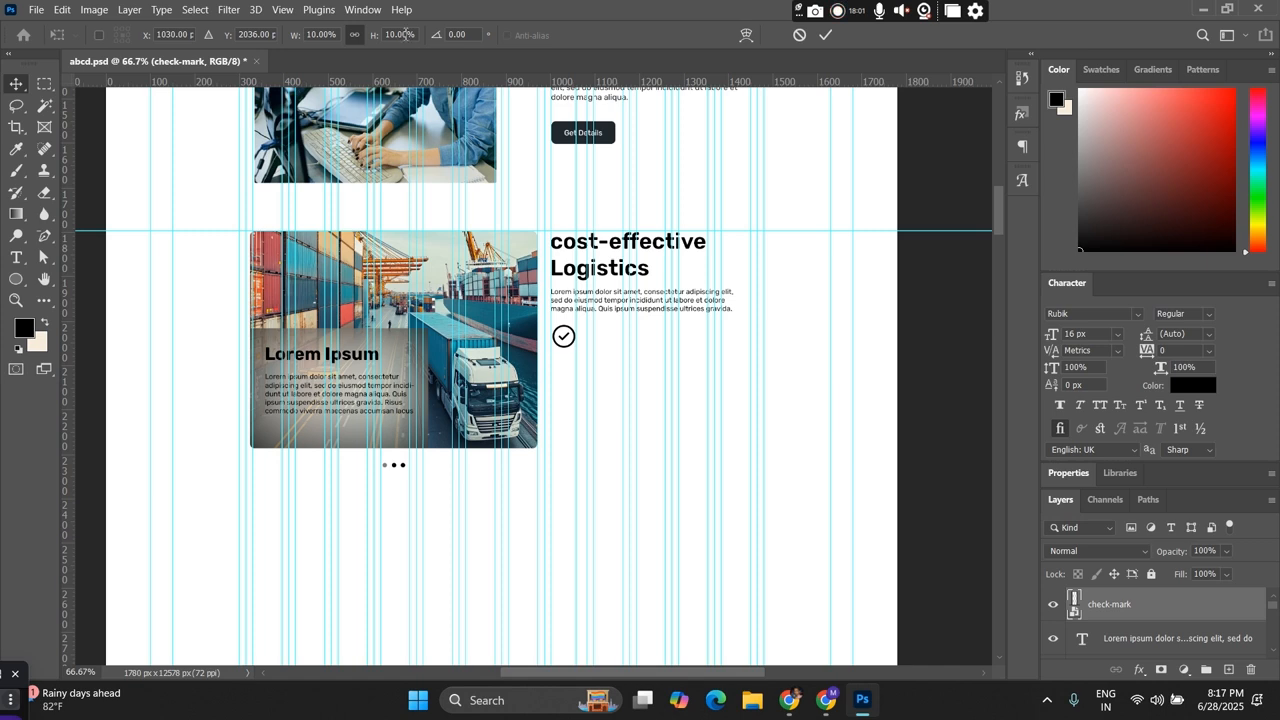
pyautogui.click(402, 35)
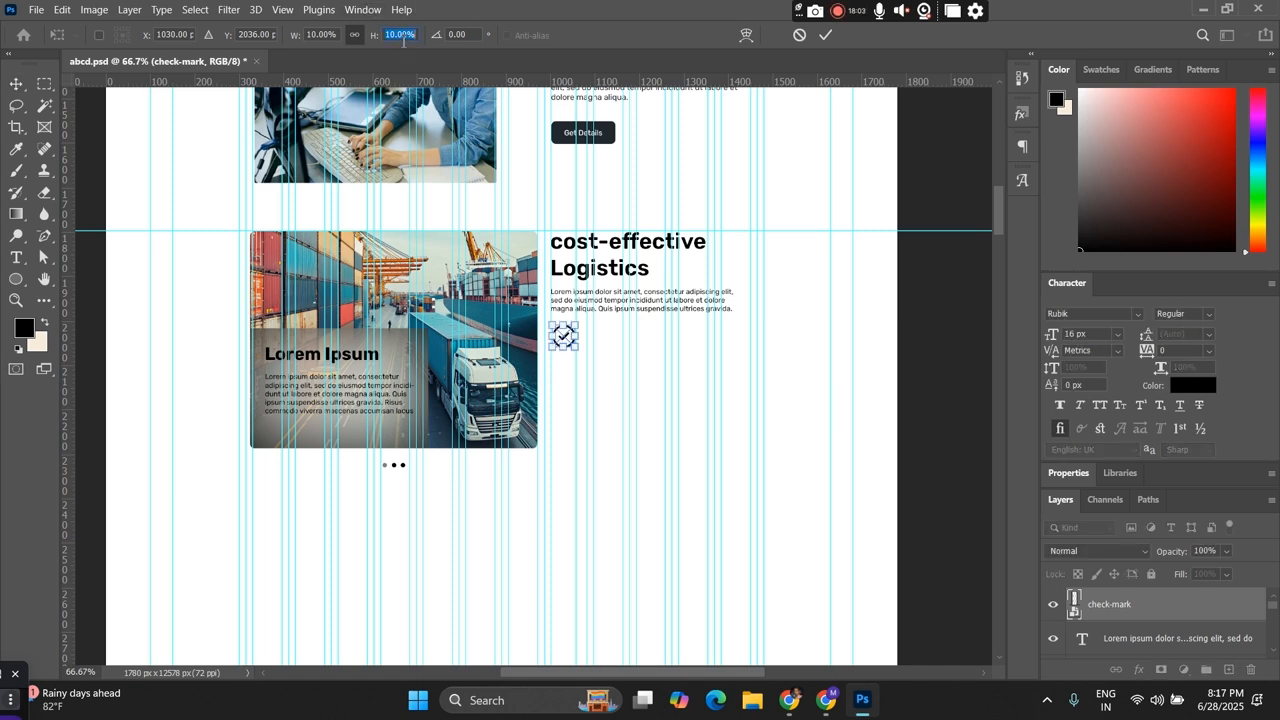
pyautogui.write('2')
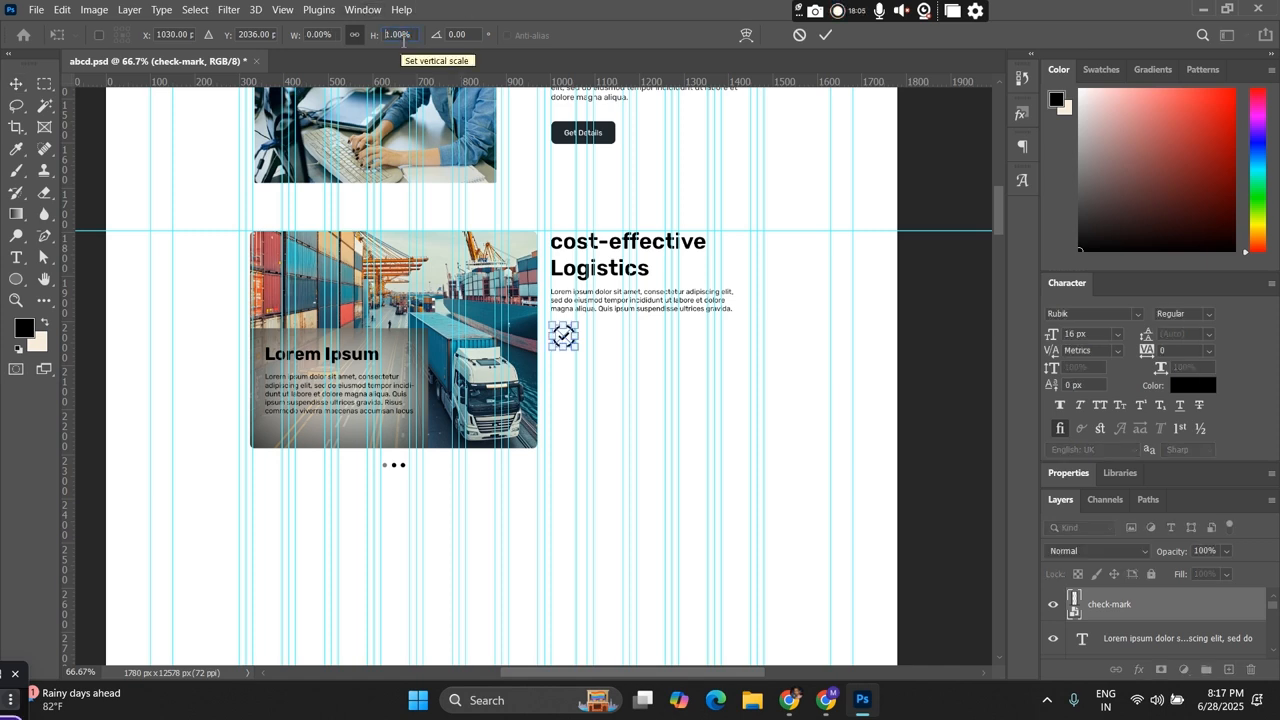
pyautogui.press('Return')
pyautogui.press('Up')
pyautogui.press('Up')
pyautogui.press('Up')
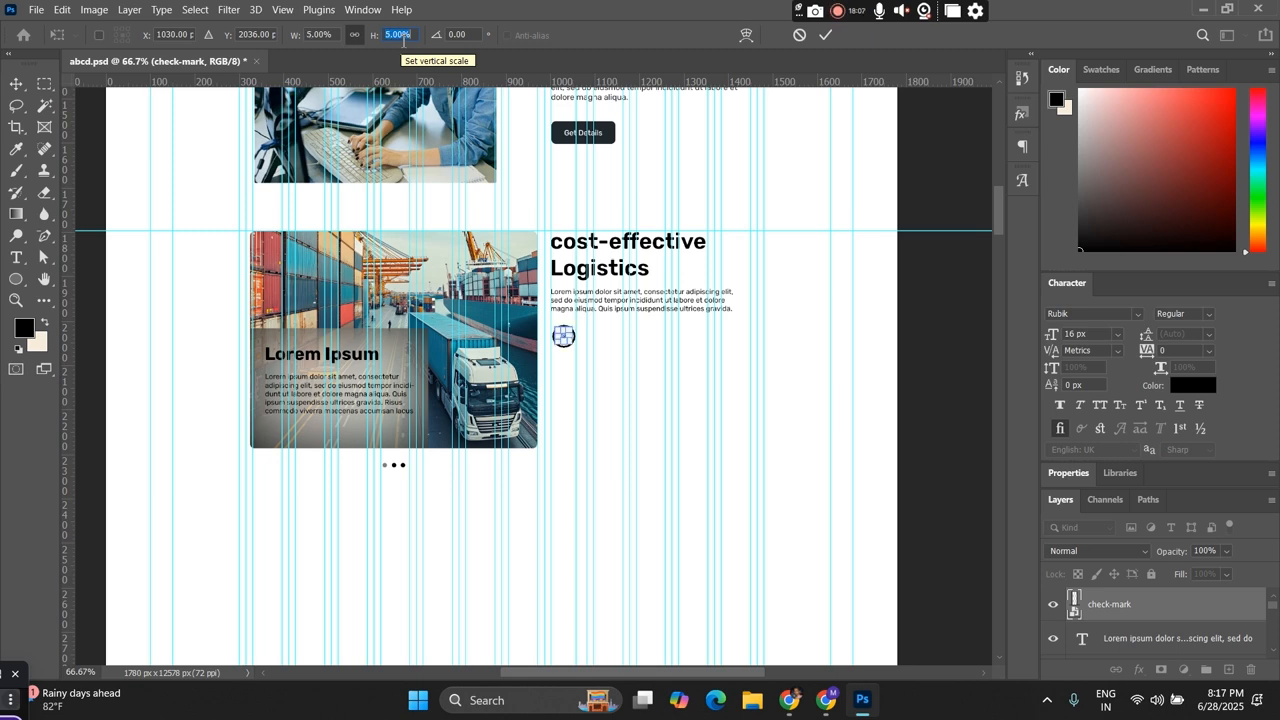
pyautogui.press('Up')
pyautogui.press('Up')
pyautogui.press('Return')
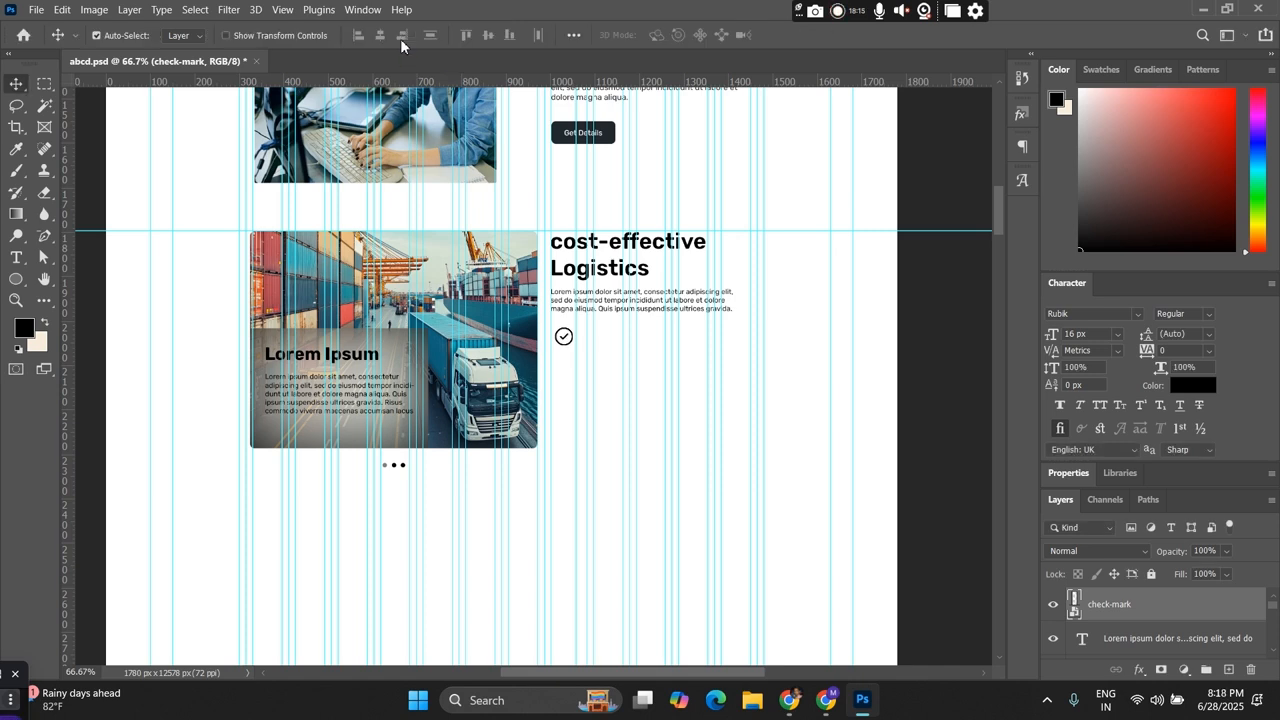
pyautogui.press('Left')
pyautogui.press('Left')
pyautogui.press('Left')
pyautogui.press('Left')
# Step: Add a "Lorem Ipsum" text line beside the check mark in Rubik Regular at 23 px
pyautogui.click(16, 257)
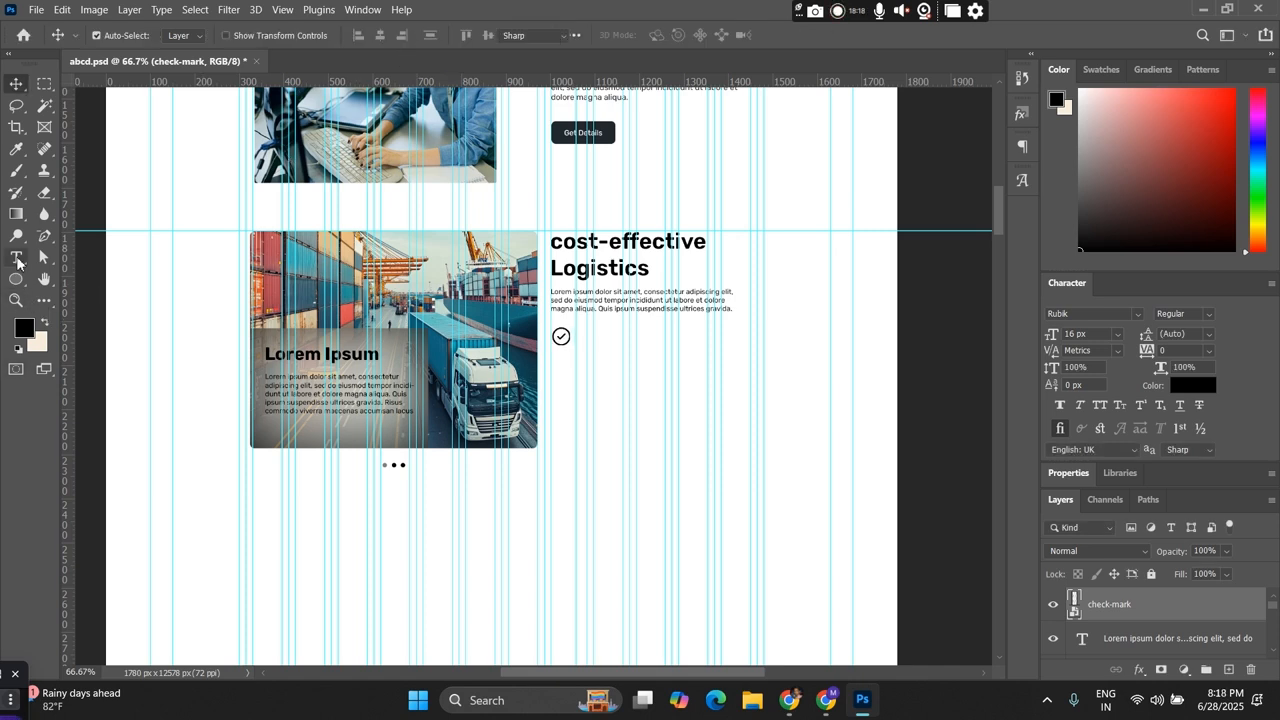
pyautogui.click(586, 337)
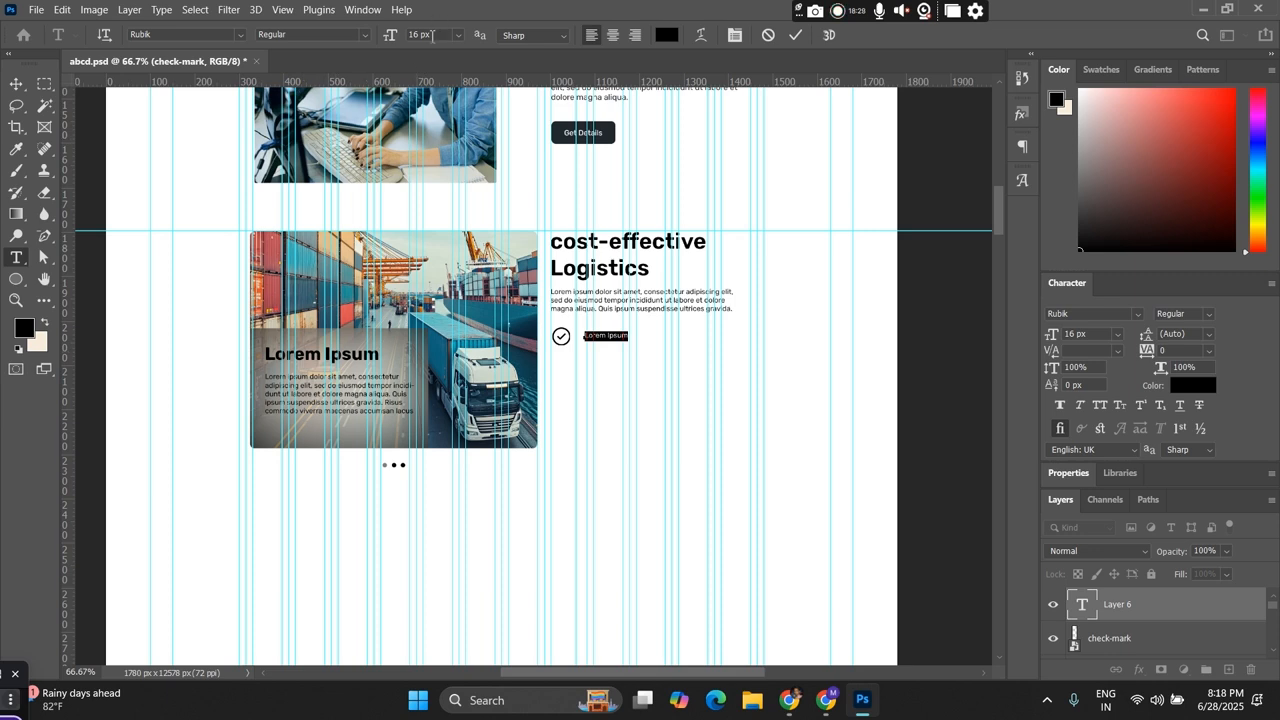
pyautogui.write('30')
pyautogui.press('Return')
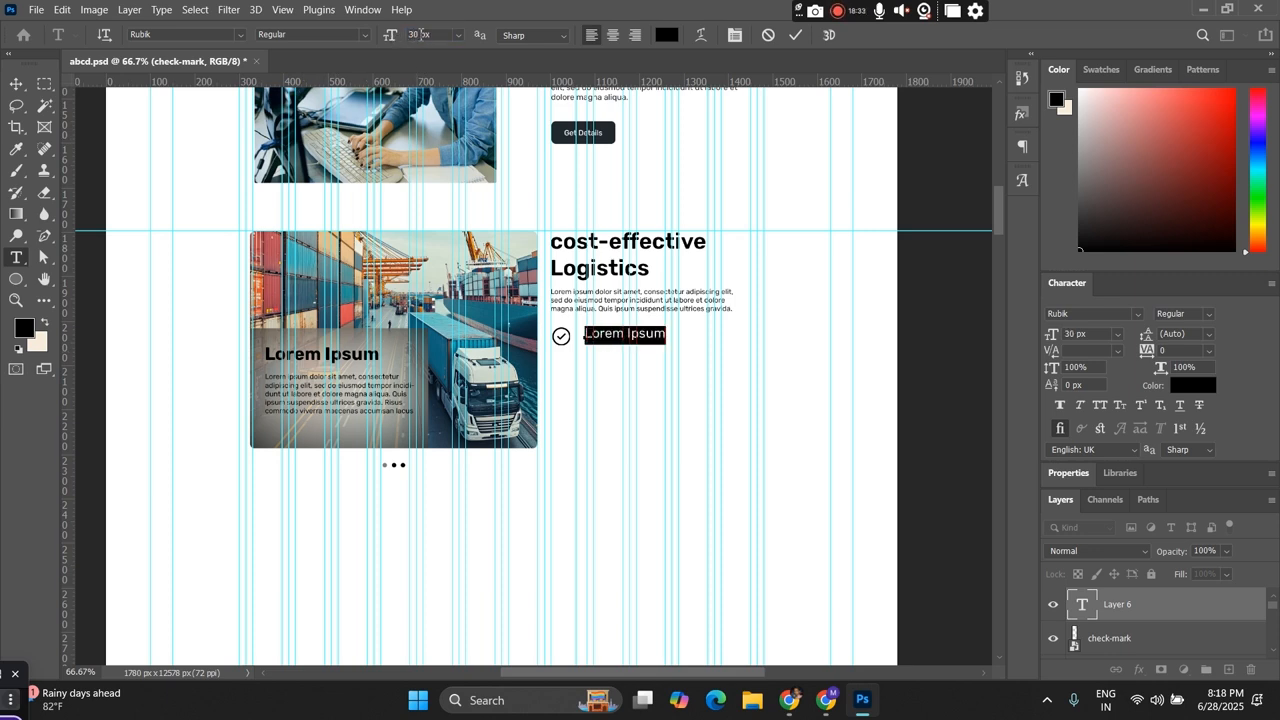
pyautogui.scroll(-6, 425, 35)
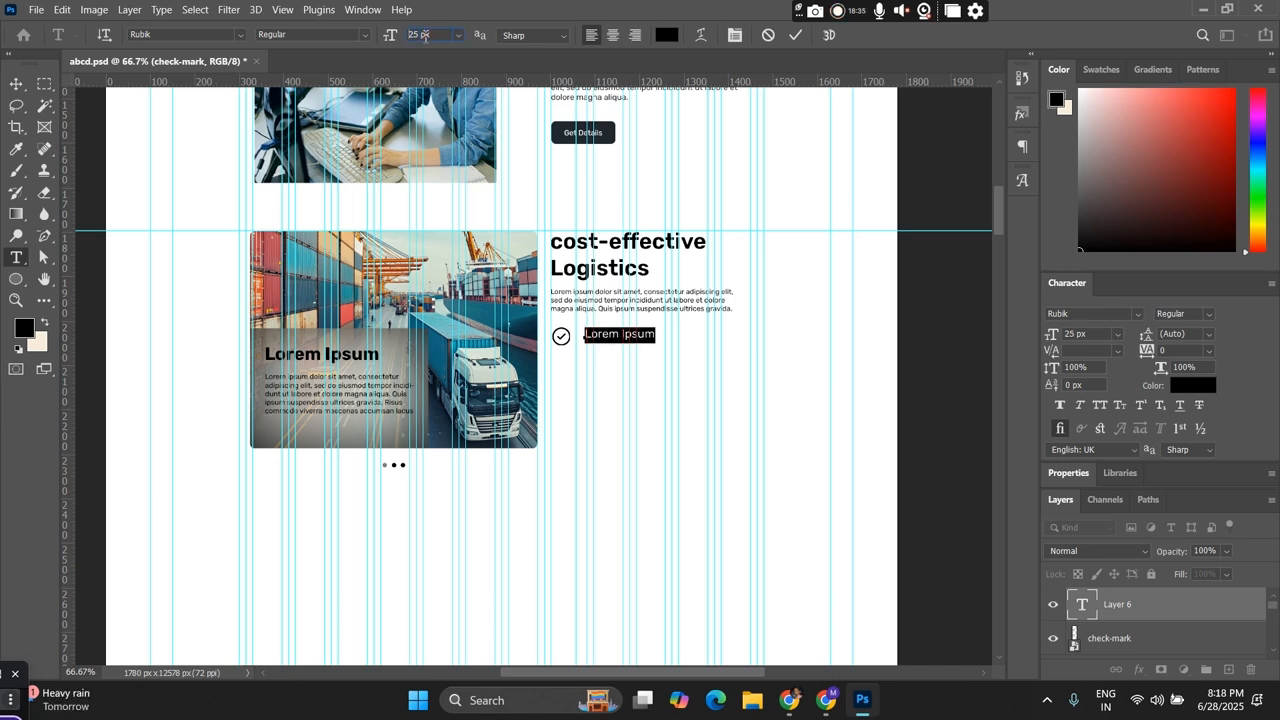
pyautogui.scroll(-1, 425, 35)
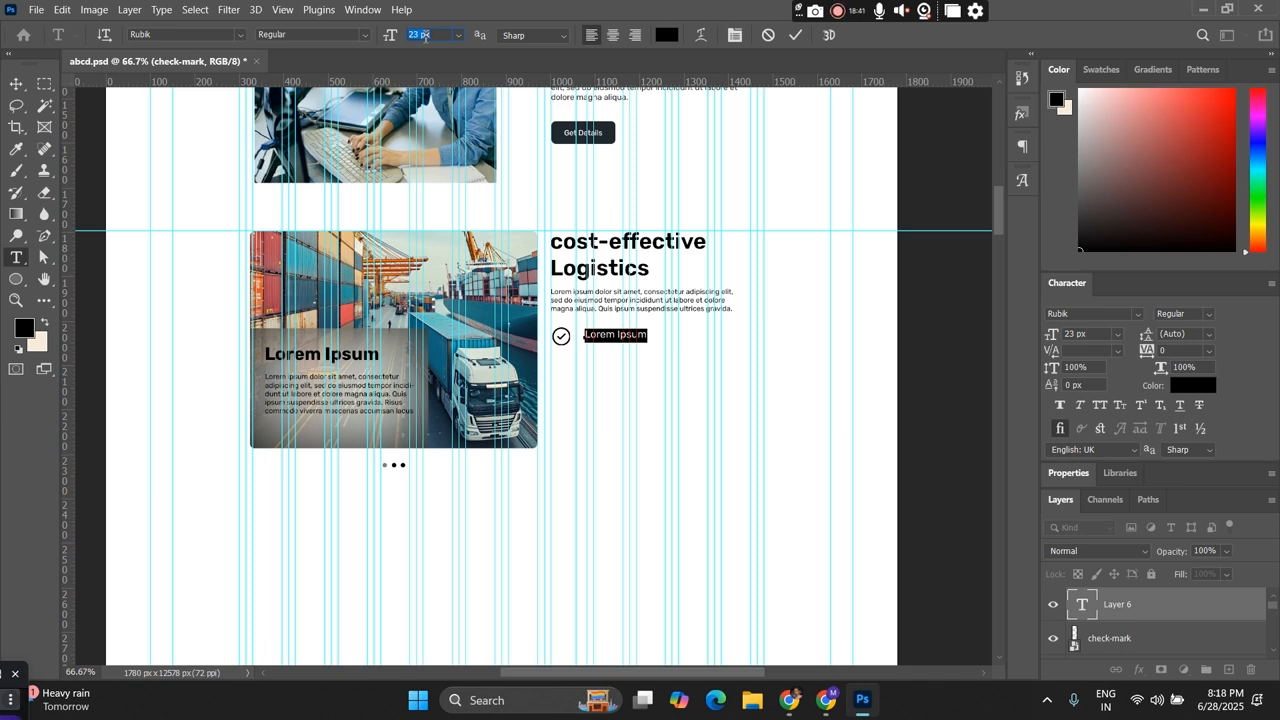
pyautogui.click(17, 84)
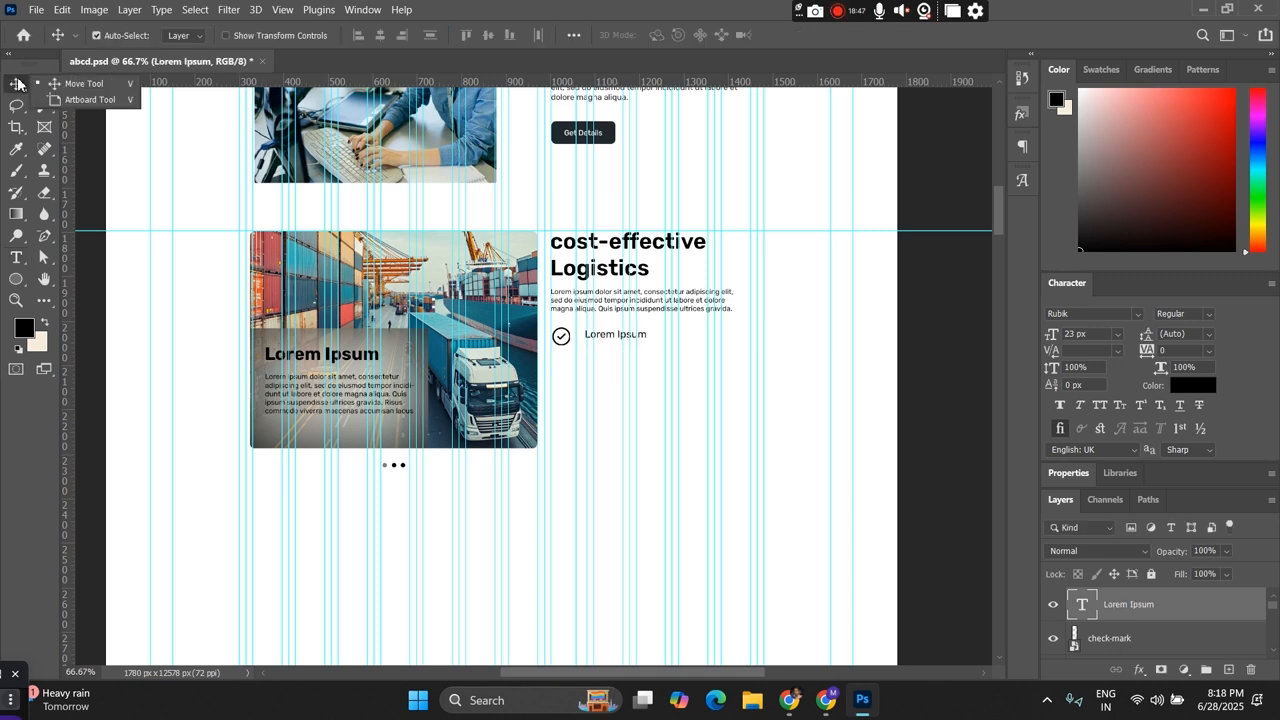
pyautogui.click(88, 160)
pyautogui.click(641, 363)
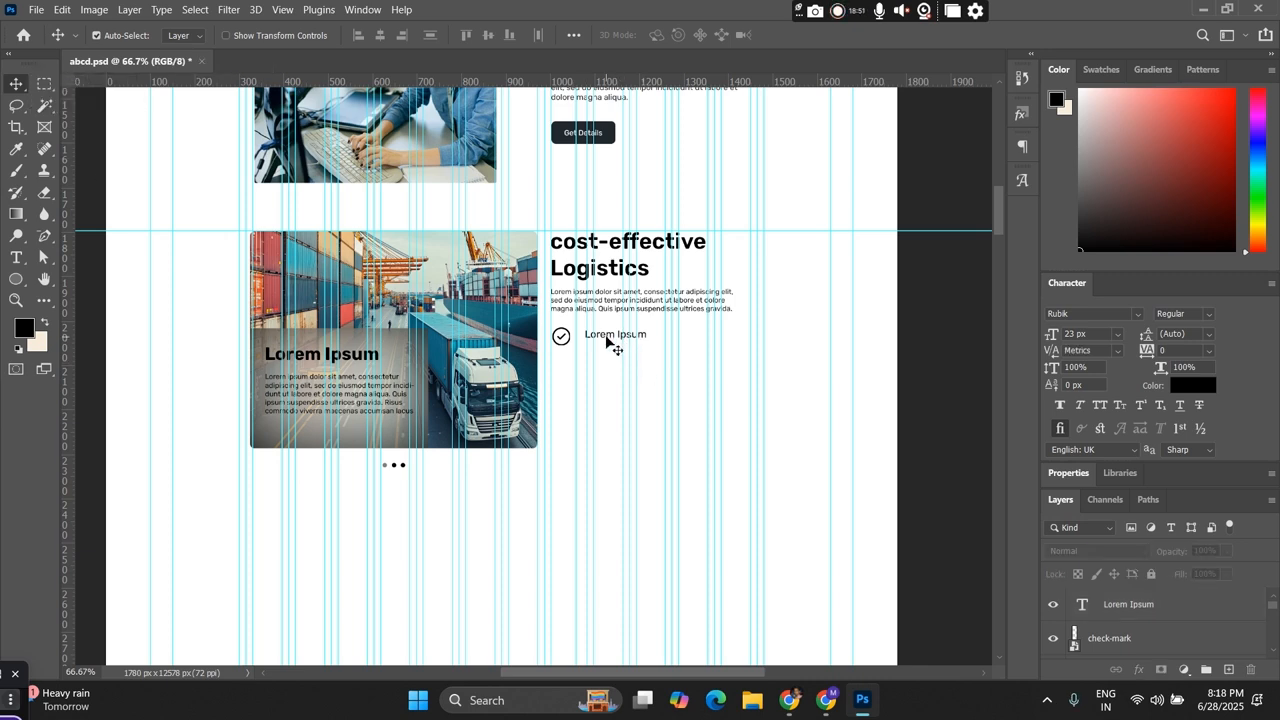
# Step: Move the "Lorem Ipsum" line left toward the check mark and nudge it down to line up with the icon
pyautogui.click(607, 341)
pyautogui.hotkey('shift', 'Left')
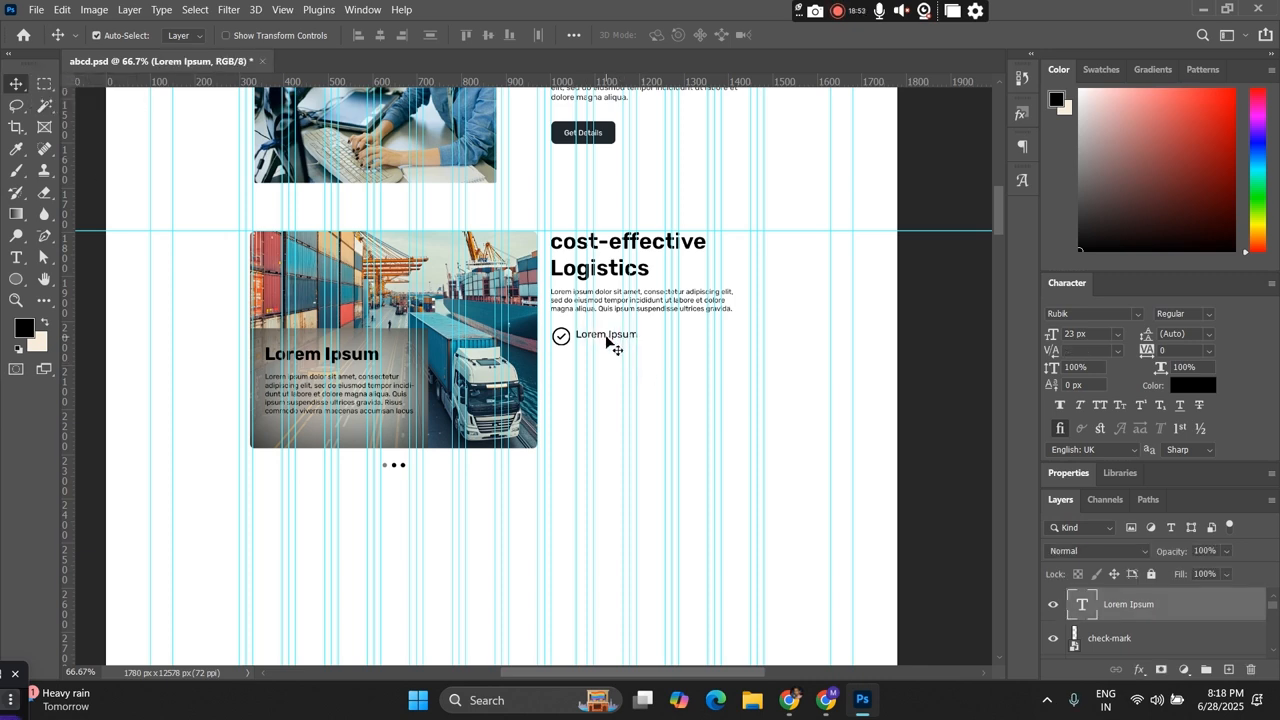
pyautogui.press('Down')
pyautogui.press('Down')
pyautogui.press('Down')
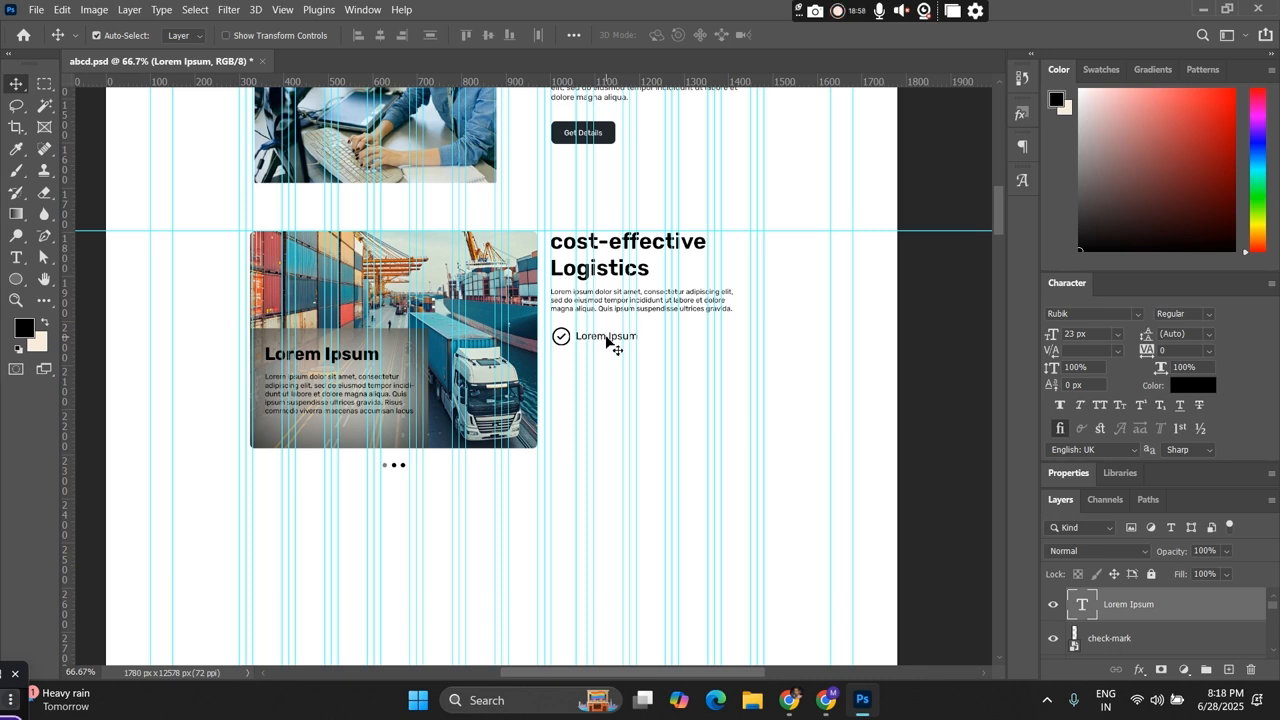
# Step: Add a placeholder paragraph text box below the check mark and set its Rubik Regular text to 12 px
pyautogui.click(16, 258)
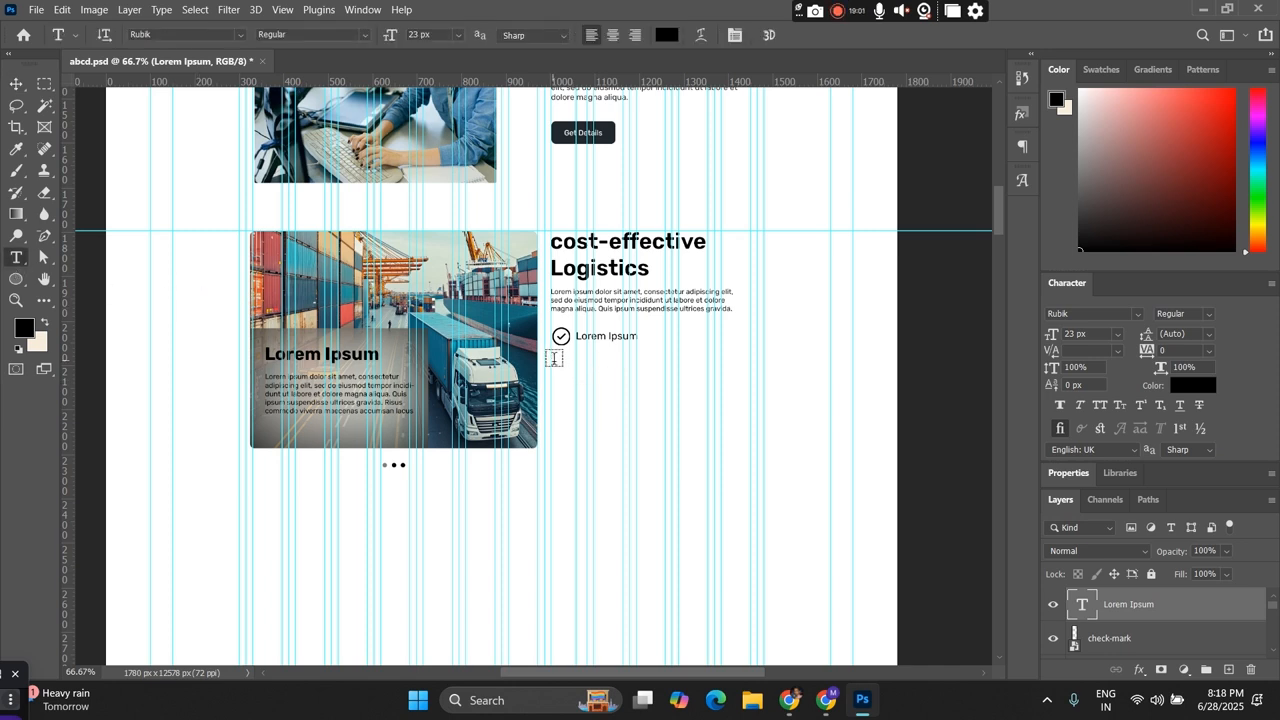
pyautogui.moveTo(551, 356); pyautogui.dragTo(656, 376)
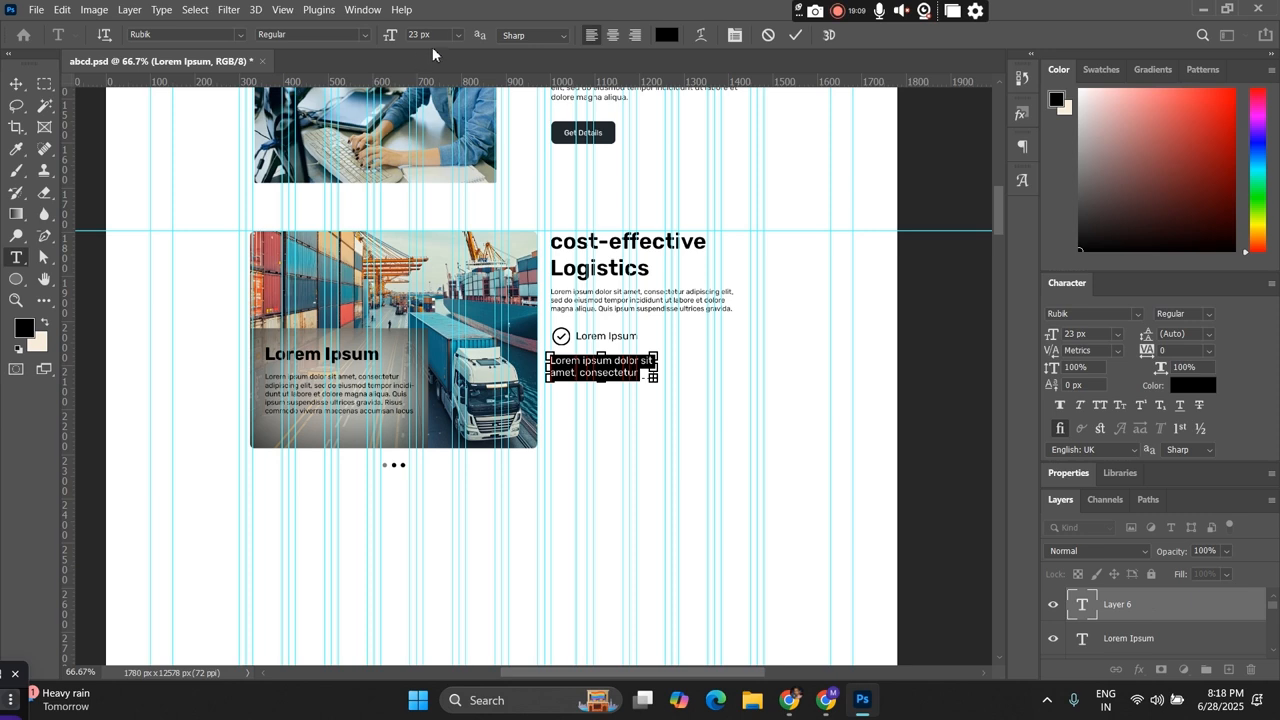
pyautogui.click(390, 37)
pyautogui.write('12')
pyautogui.press('Return')
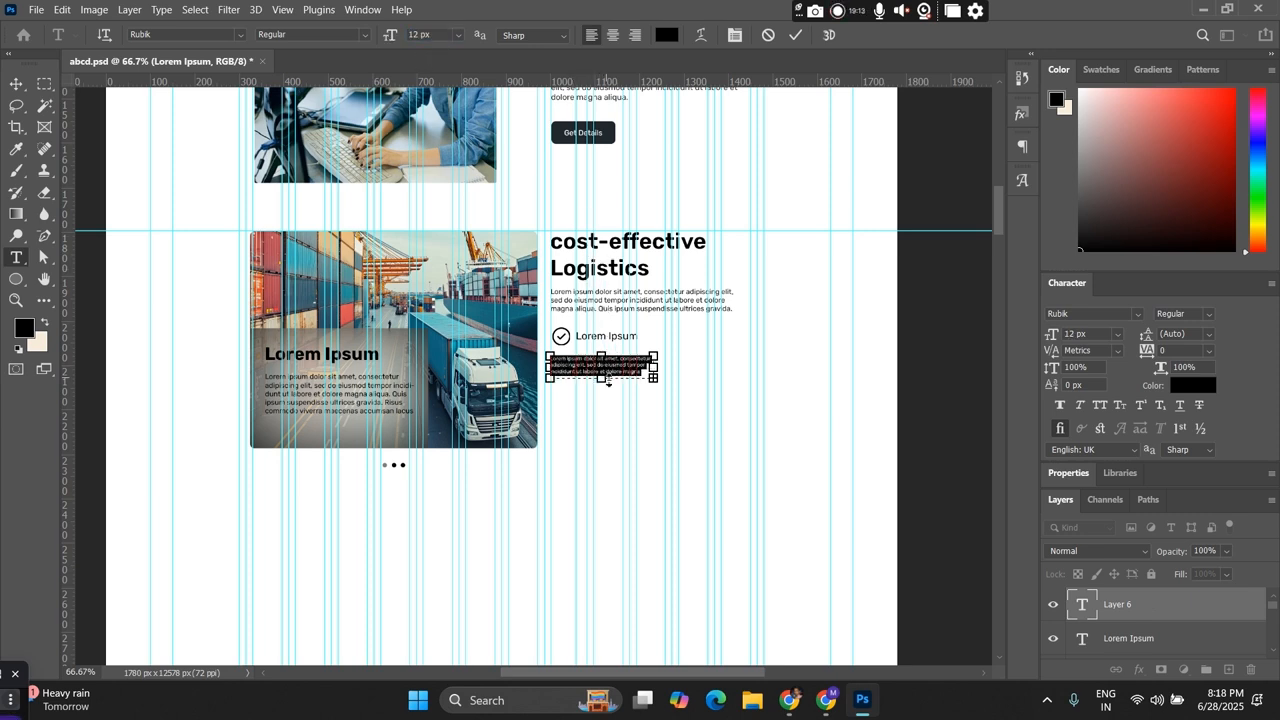
# Step: Trim the placeholder paragraph so it ends at "sed do eiusmod", shrink its box to fit, and shift it slightly right
pyautogui.click(630, 365)
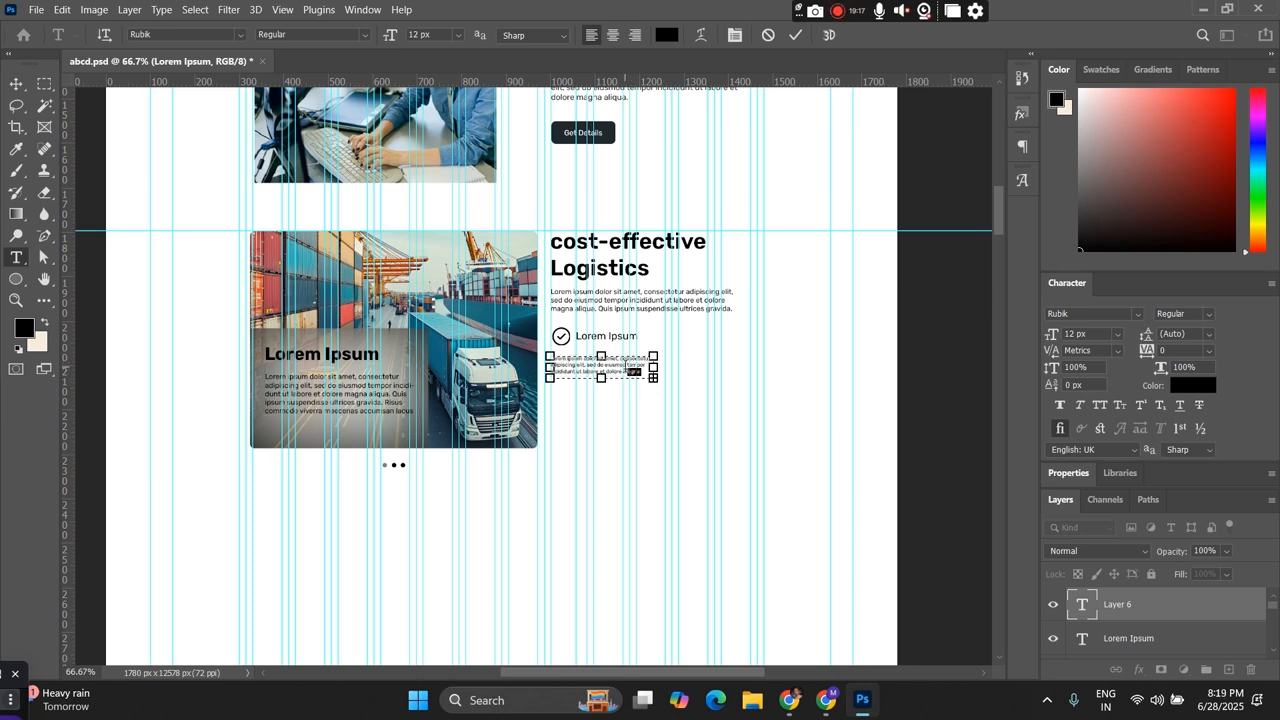
pyautogui.moveTo(630, 365); pyautogui.dragTo(658, 377)
pyautogui.write('magna aliqua. Quis ipsum suspendisse ultrices gravida.')
pyautogui.moveTo(601, 378); pyautogui.dragTo(601, 433)
pyautogui.keyDown('shift'); pyautogui.click(630, 392); pyautogui.keyUp('shift')
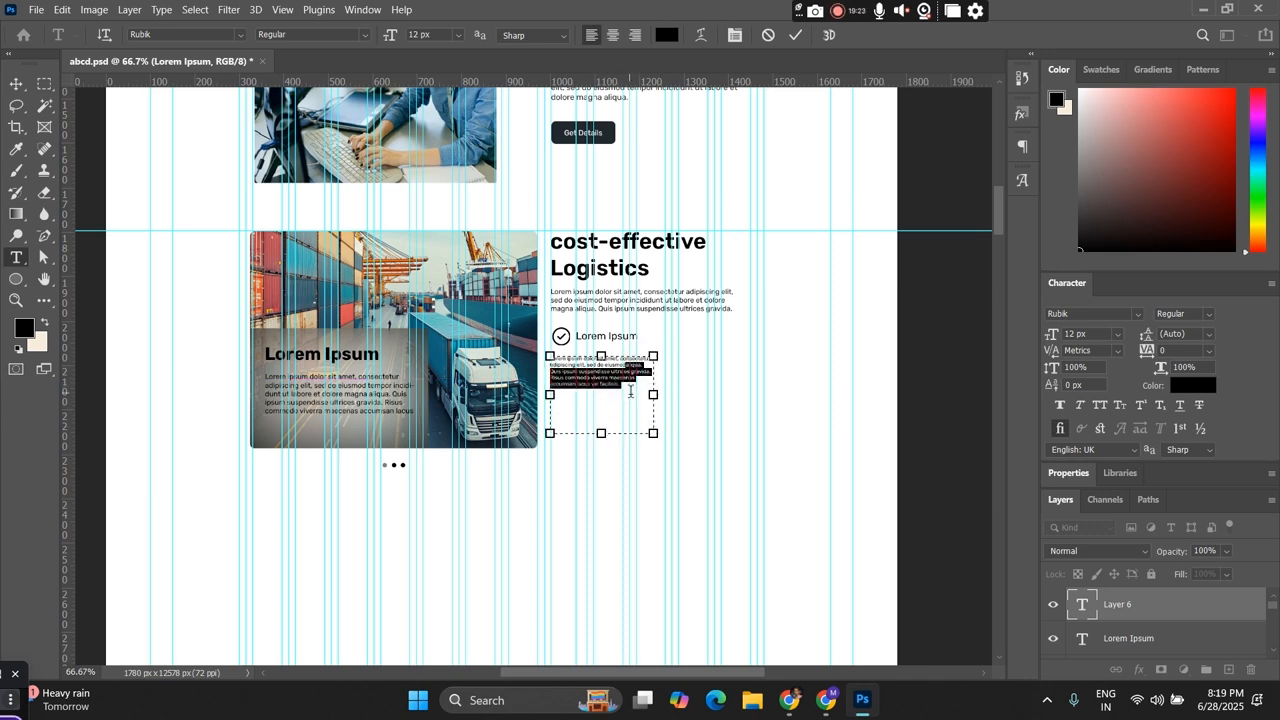
pyautogui.press('BackSpace')
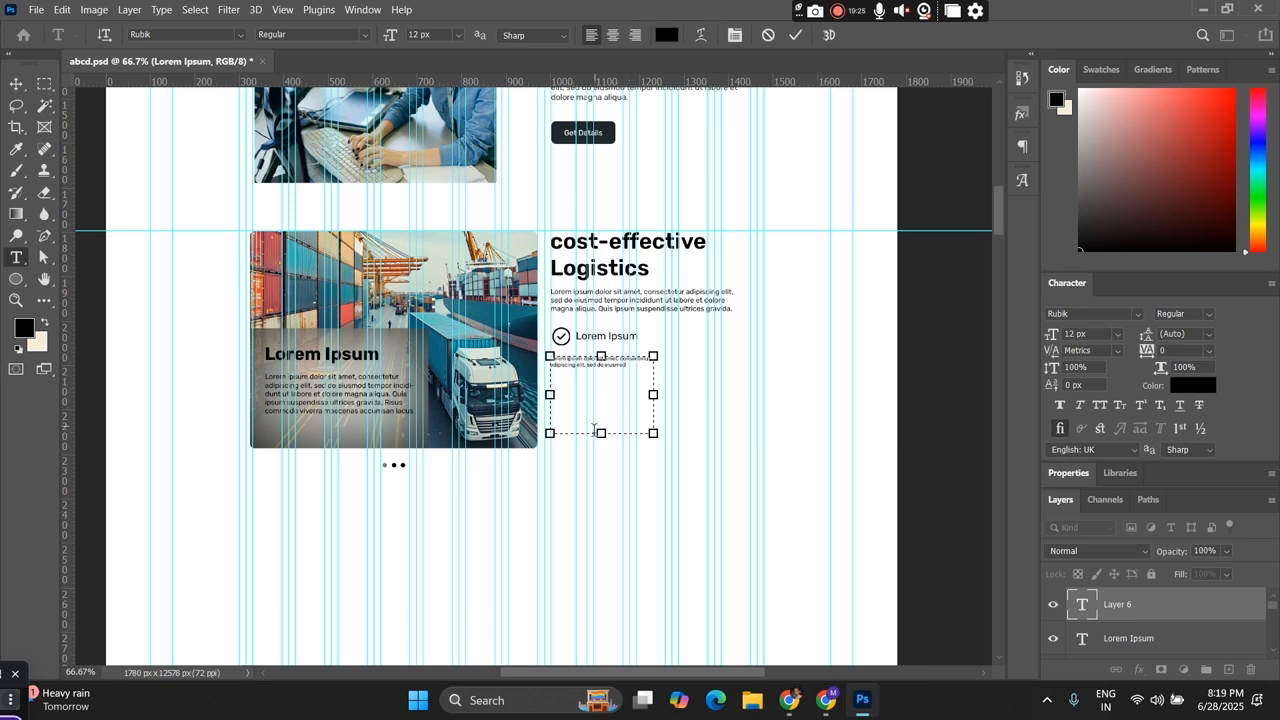
pyautogui.moveTo(601, 434); pyautogui.dragTo(613, 380)
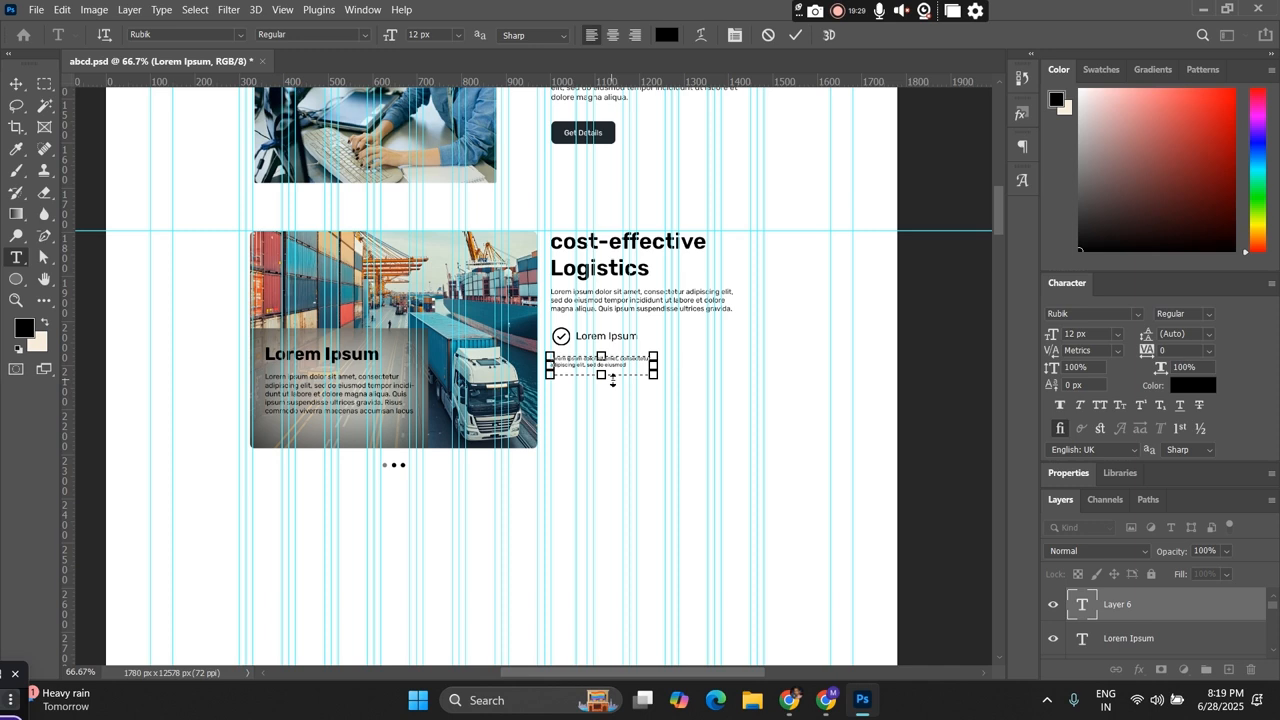
pyautogui.click(14, 90)
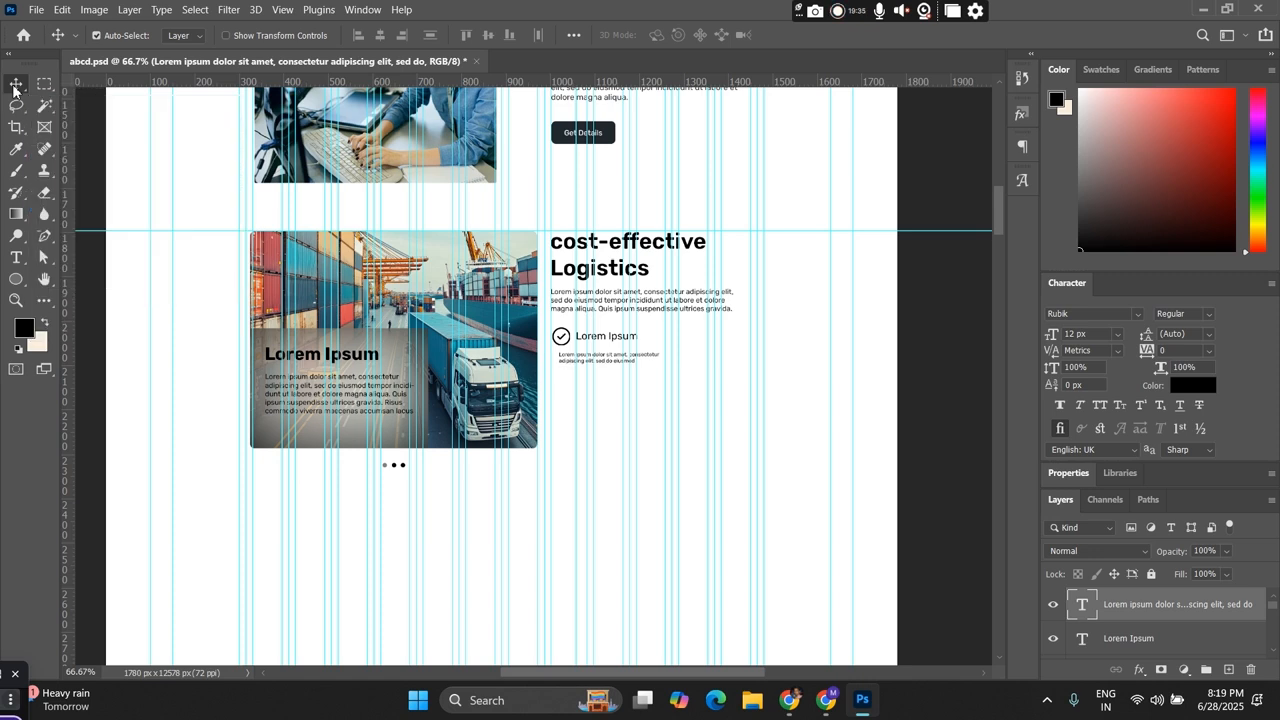
# Step: Scale the check mark proportionally to 6%
pyautogui.click(568, 350)
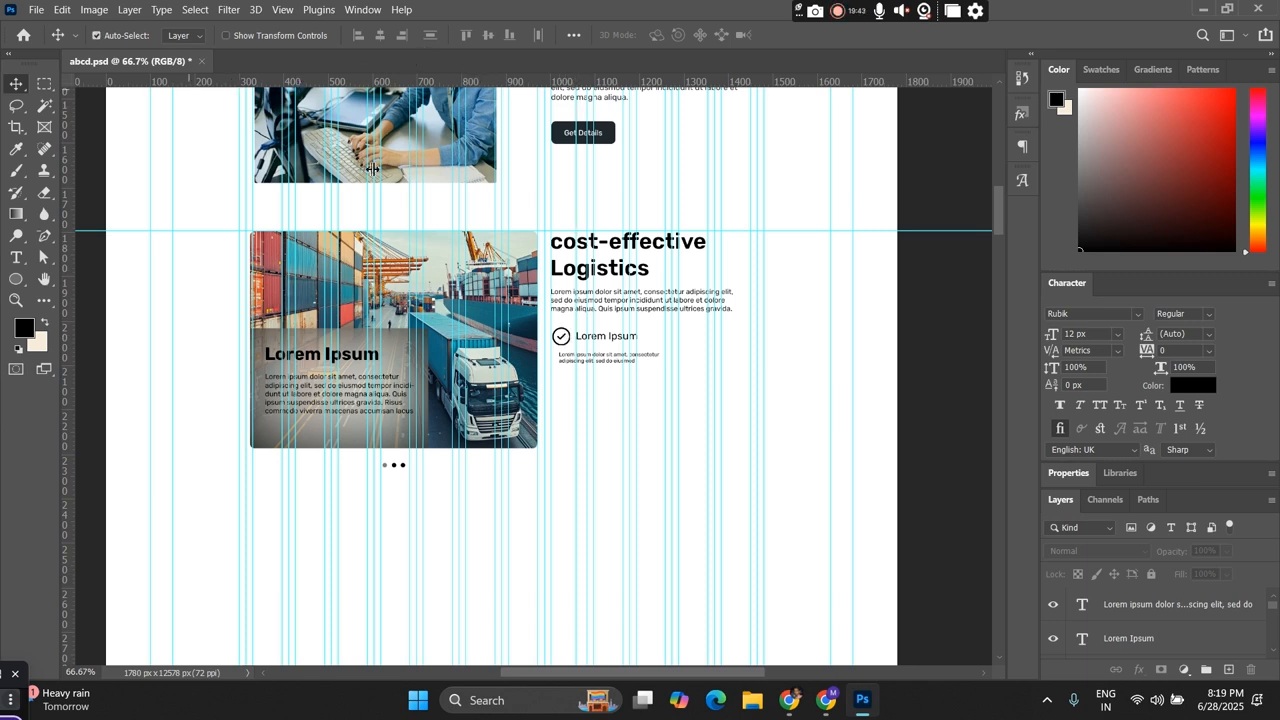
pyautogui.click(561, 338)
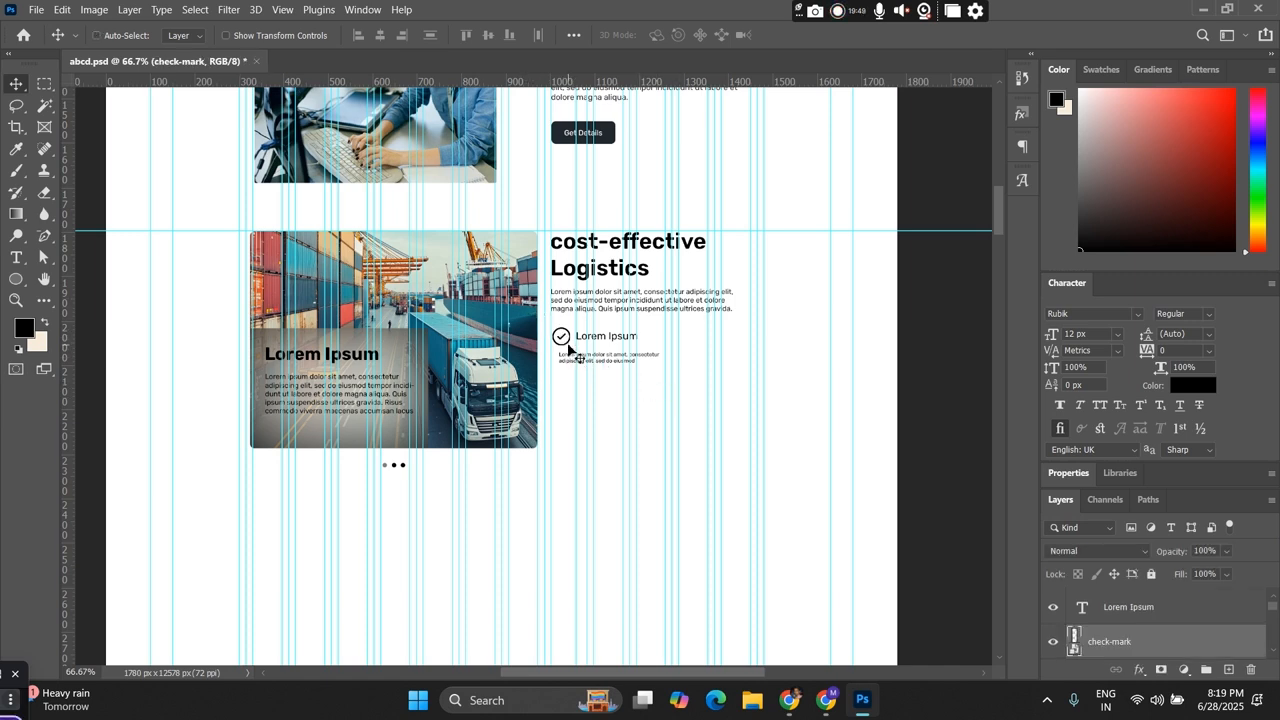
pyautogui.hotkey('ctrl', 't')
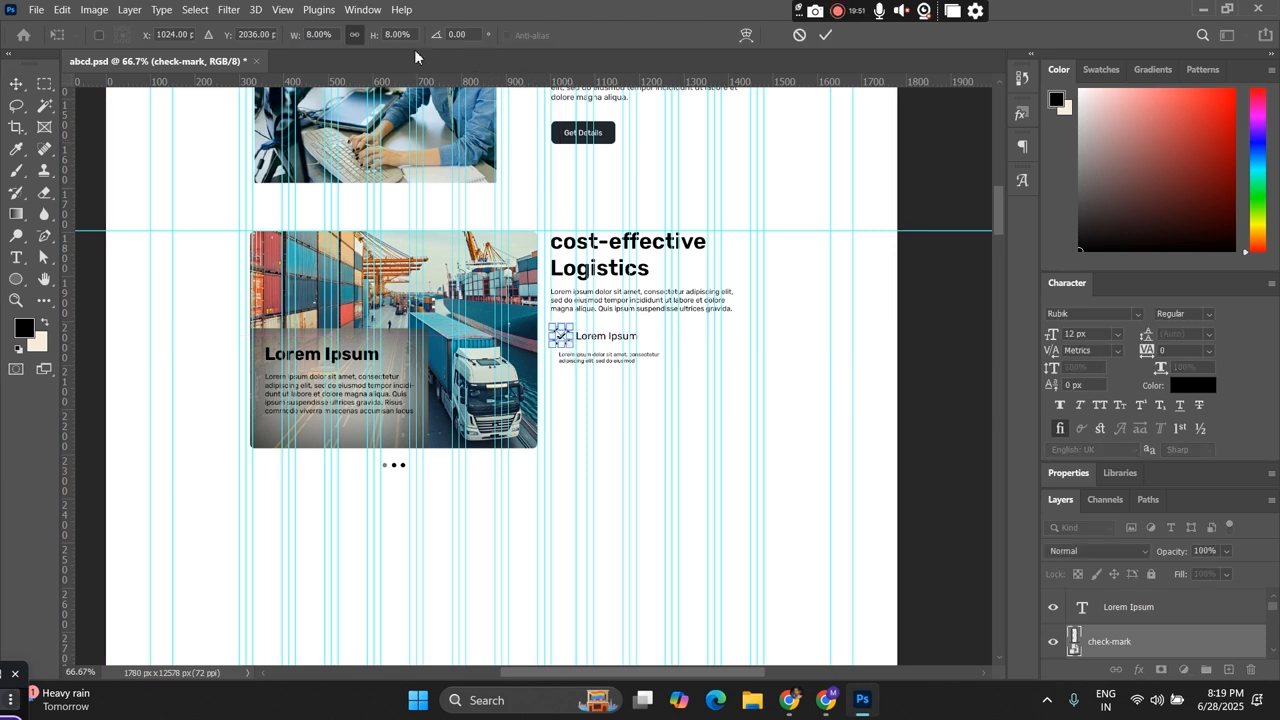
pyautogui.click(407, 35)
pyautogui.write('6')
pyautogui.press('Return')
pyautogui.press('Return')
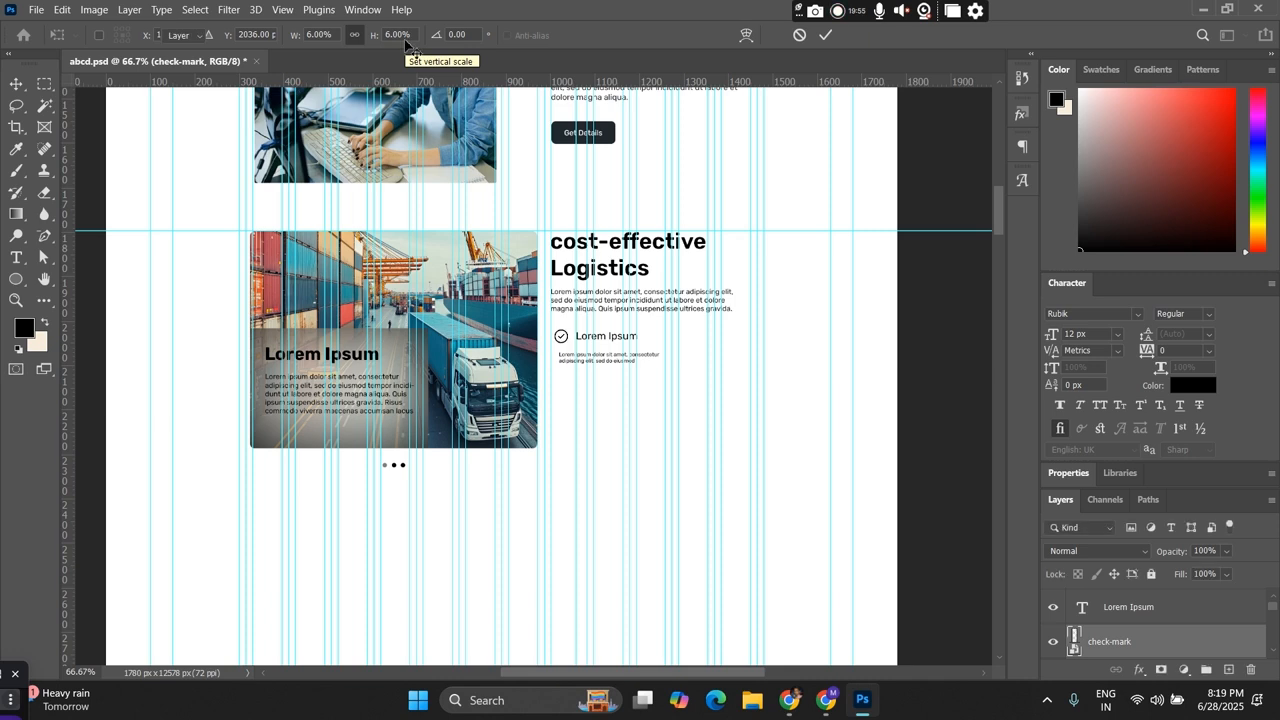
# Step: Nudge the "Lorem Ipsum" feature title slightly left, closer to the smaller check mark
pyautogui.click(615, 339)
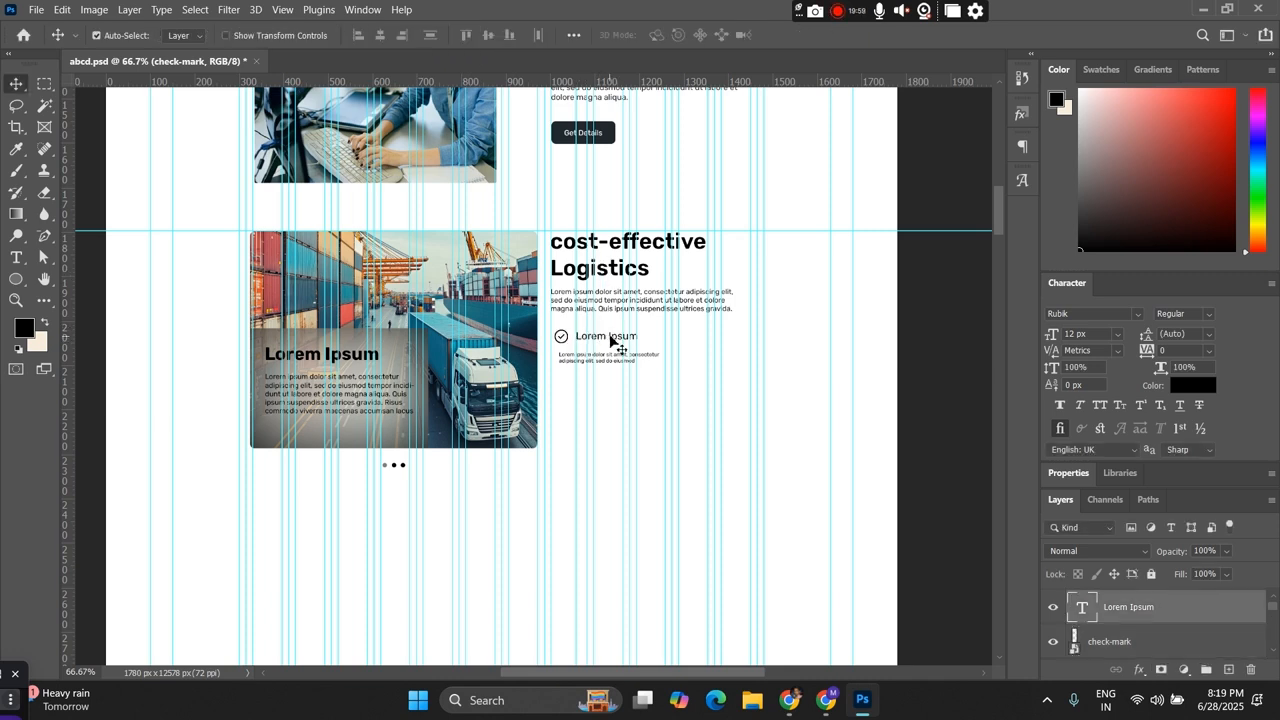
pyautogui.press('Left')
pyautogui.press('Left')
pyautogui.press('Left')
pyautogui.press('Left')
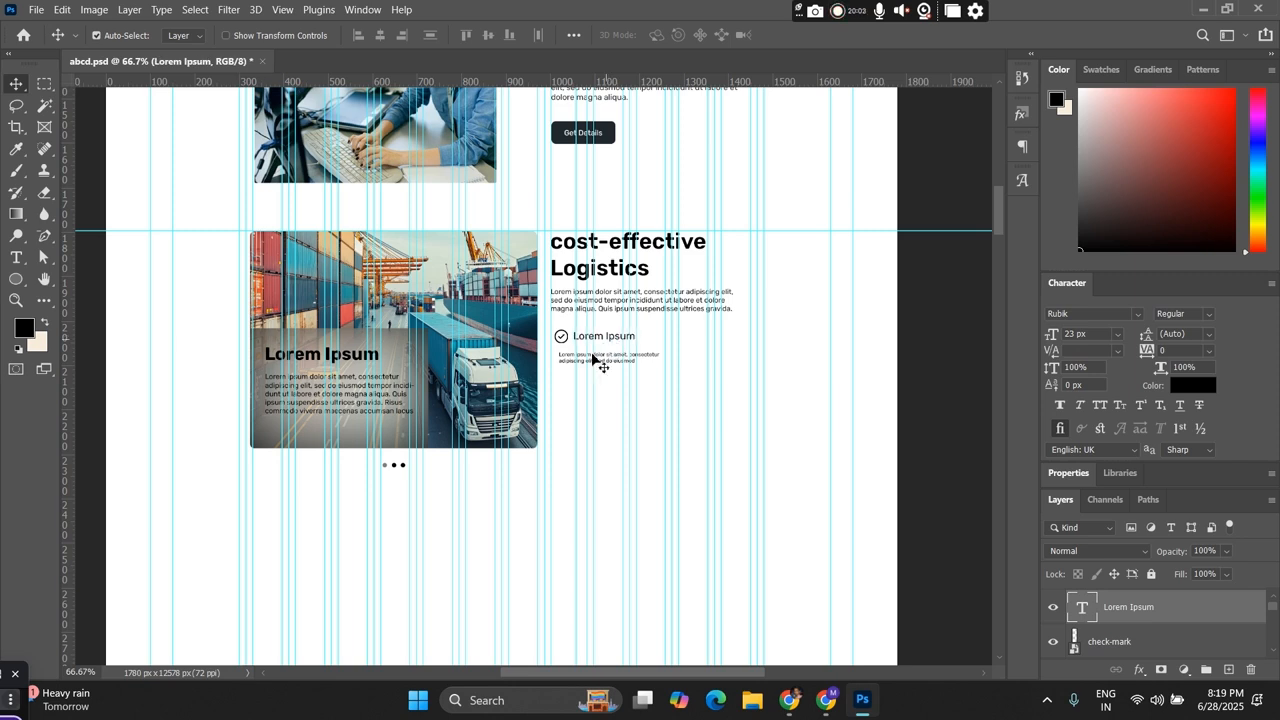
# Step: Duplicate the feature title and description in place, undoing the trial shift of the copies to the right
pyautogui.click(617, 347)
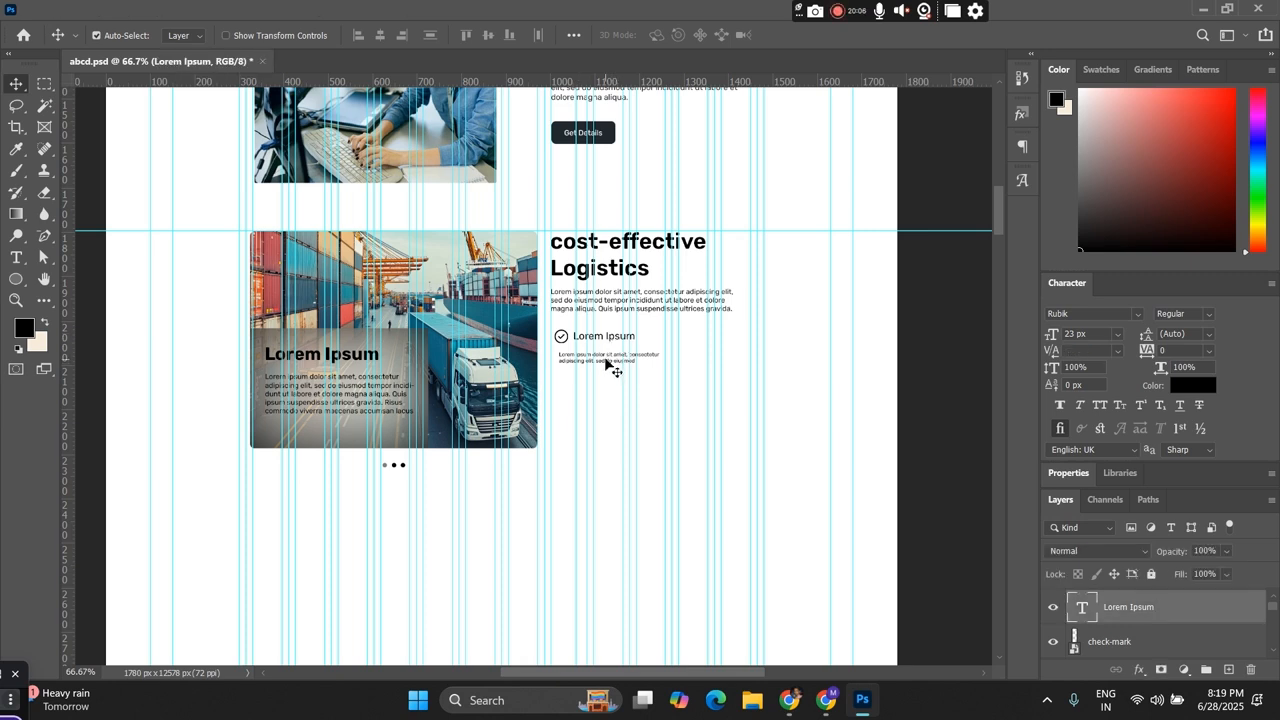
pyautogui.keyDown('shift'); pyautogui.click(605, 359); pyautogui.keyUp('shift')
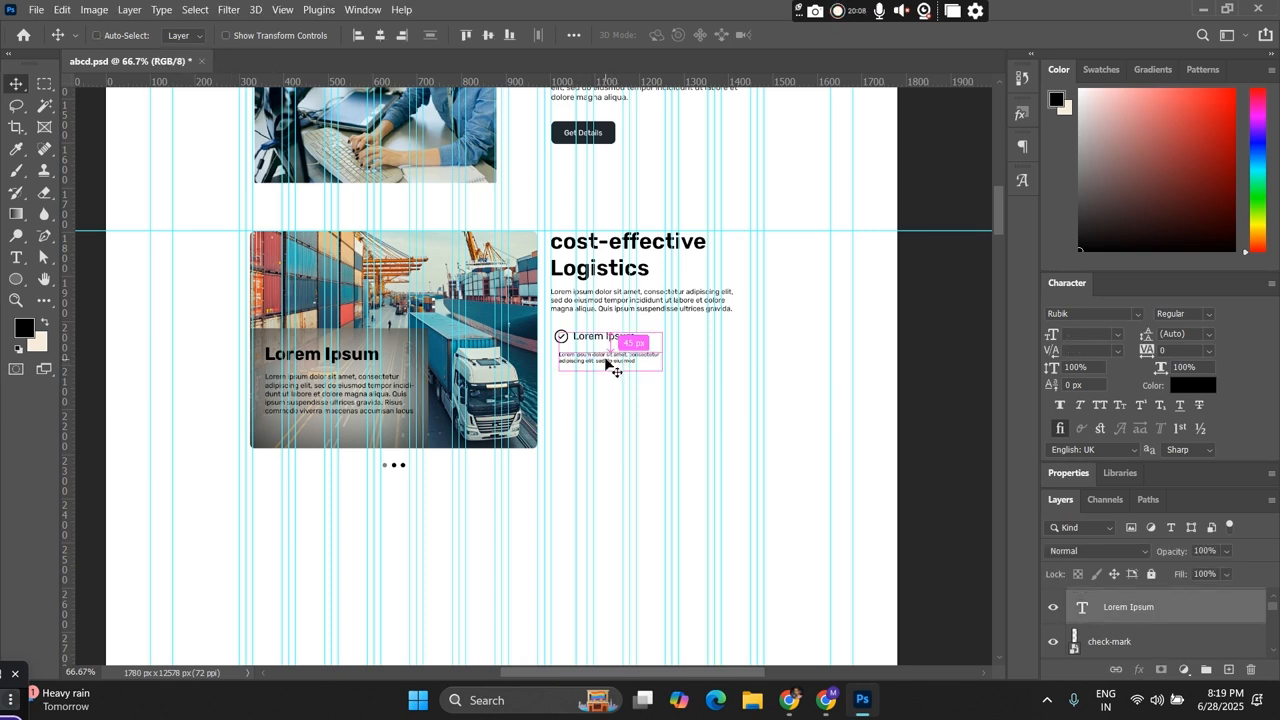
pyautogui.hotkey('ctrl', 'j')
pyautogui.hotkey('shift', 'Right')
pyautogui.hotkey('shift', 'Right')
pyautogui.hotkey('shift', 'Right')
pyautogui.hotkey('shift', 'Right')
pyautogui.hotkey('shift', 'Right')
pyautogui.hotkey('shift', 'Right')
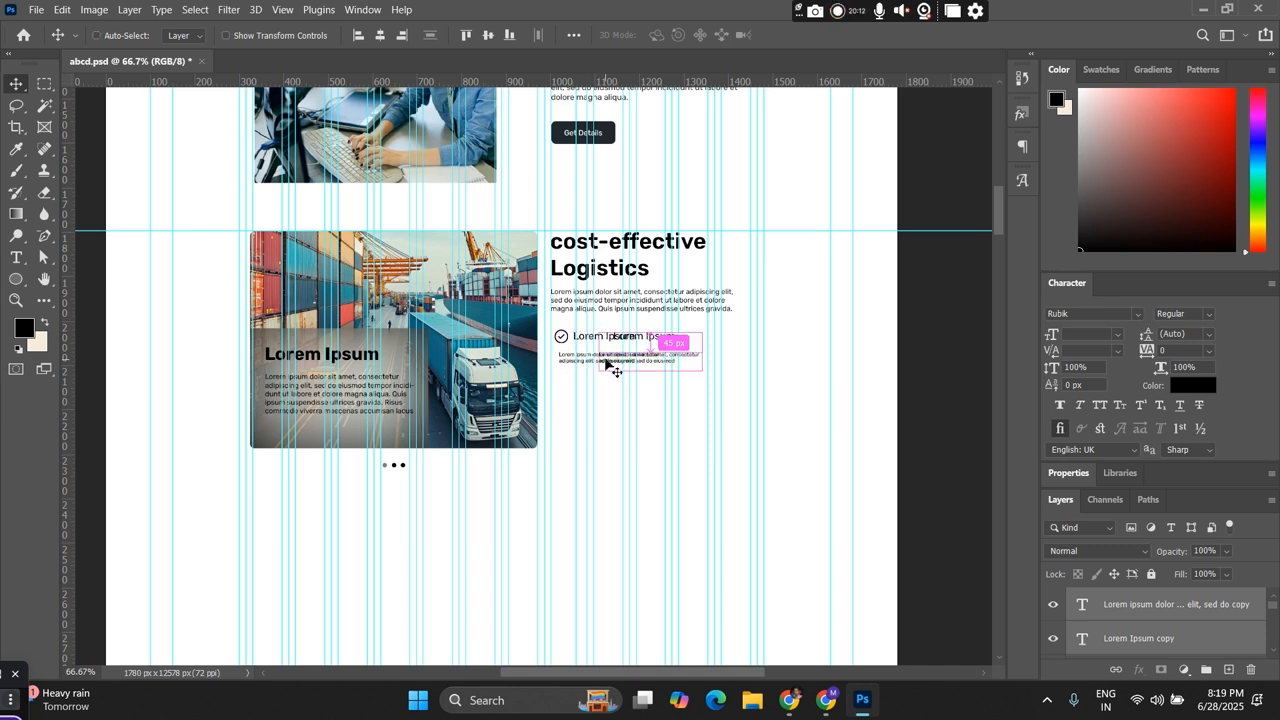
pyautogui.hotkey('ctrl', 'z')
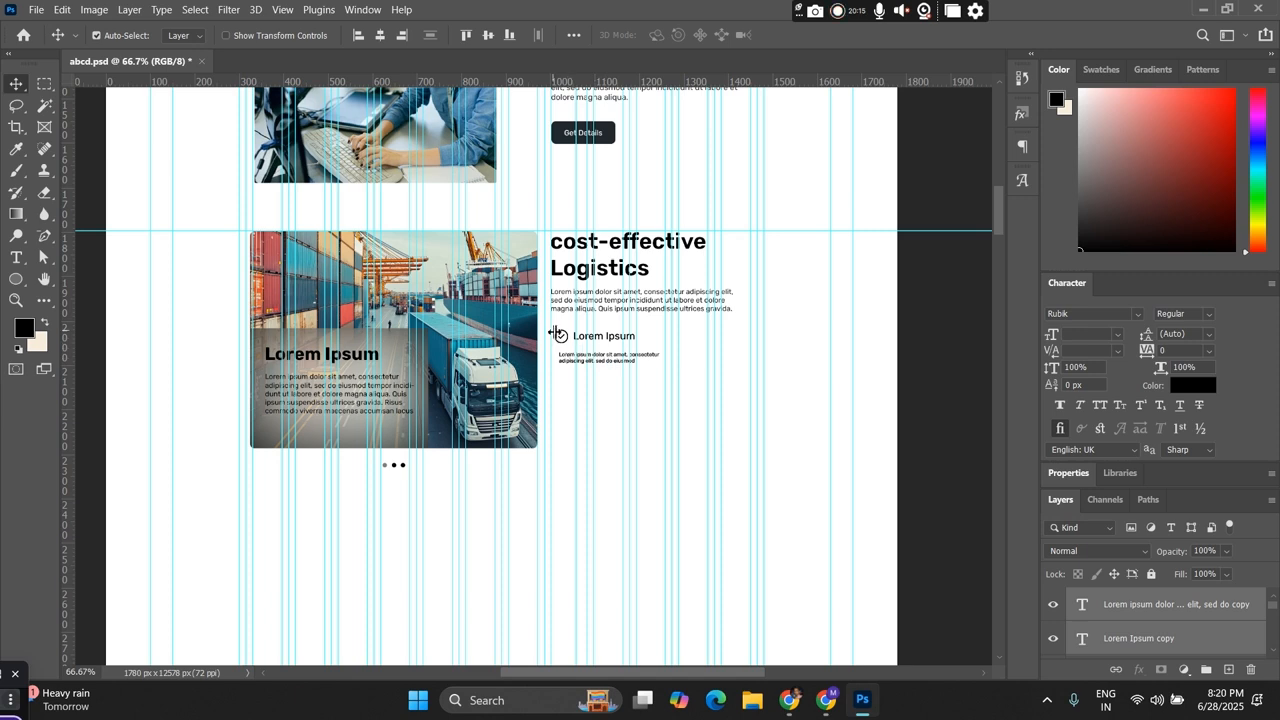
# Step: Duplicate the check mark, title and description together and move the copies right to form a second feature column
pyautogui.click(562, 338)
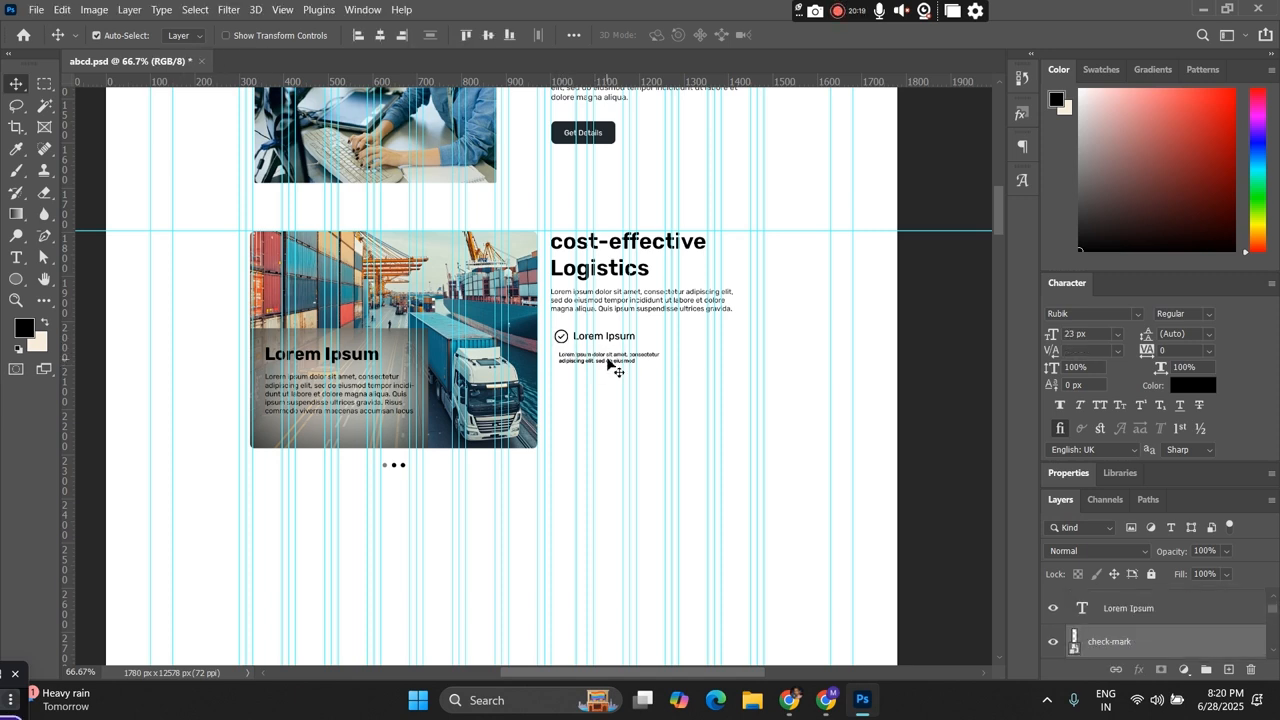
pyautogui.keyDown('shift'); pyautogui.click(607, 362); pyautogui.keyUp('shift')
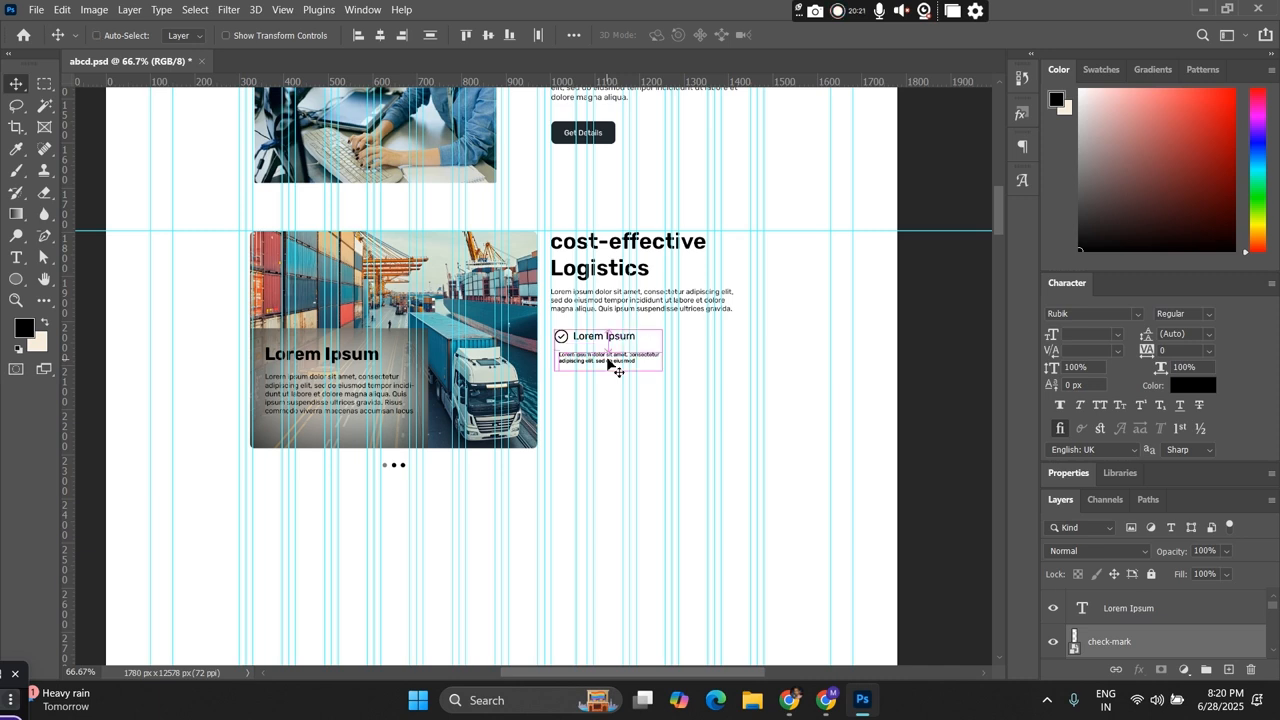
pyautogui.hotkey('ctrl', 'j')
pyautogui.hotkey('shift', 'Right')
pyautogui.hotkey('shift', 'Right')
pyautogui.hotkey('shift', 'Right')
pyautogui.hotkey('shift', 'Right')
pyautogui.hotkey('shift', 'Right')
pyautogui.hotkey('shift', 'Right')
pyautogui.hotkey('shift', 'Right')
pyautogui.hotkey('shift', 'Right')
pyautogui.hotkey('shift', 'Right')
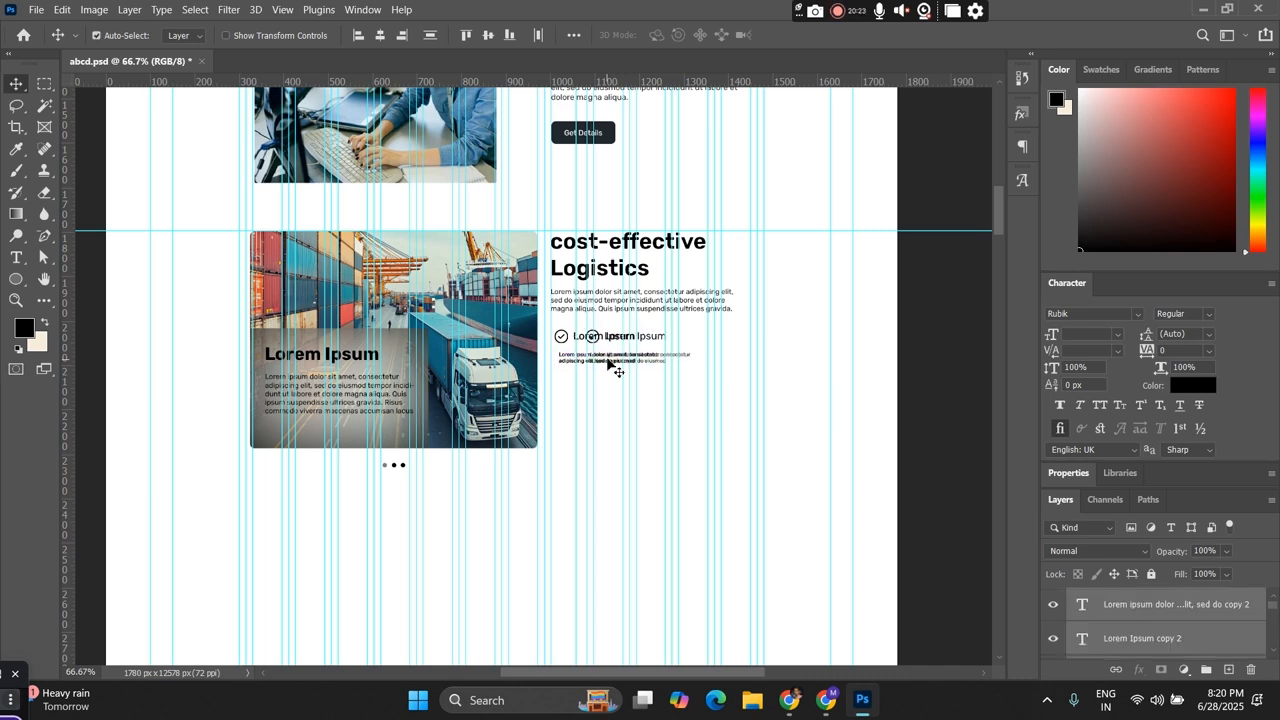
pyautogui.hotkey('shift', 'Right')
pyautogui.hotkey('shift', 'Right')
pyautogui.hotkey('shift', 'Right')
pyautogui.hotkey('shift', 'Right')
pyautogui.hotkey('shift', 'Right')
pyautogui.hotkey('shift', 'Right')
pyautogui.hotkey('shift', 'Right')
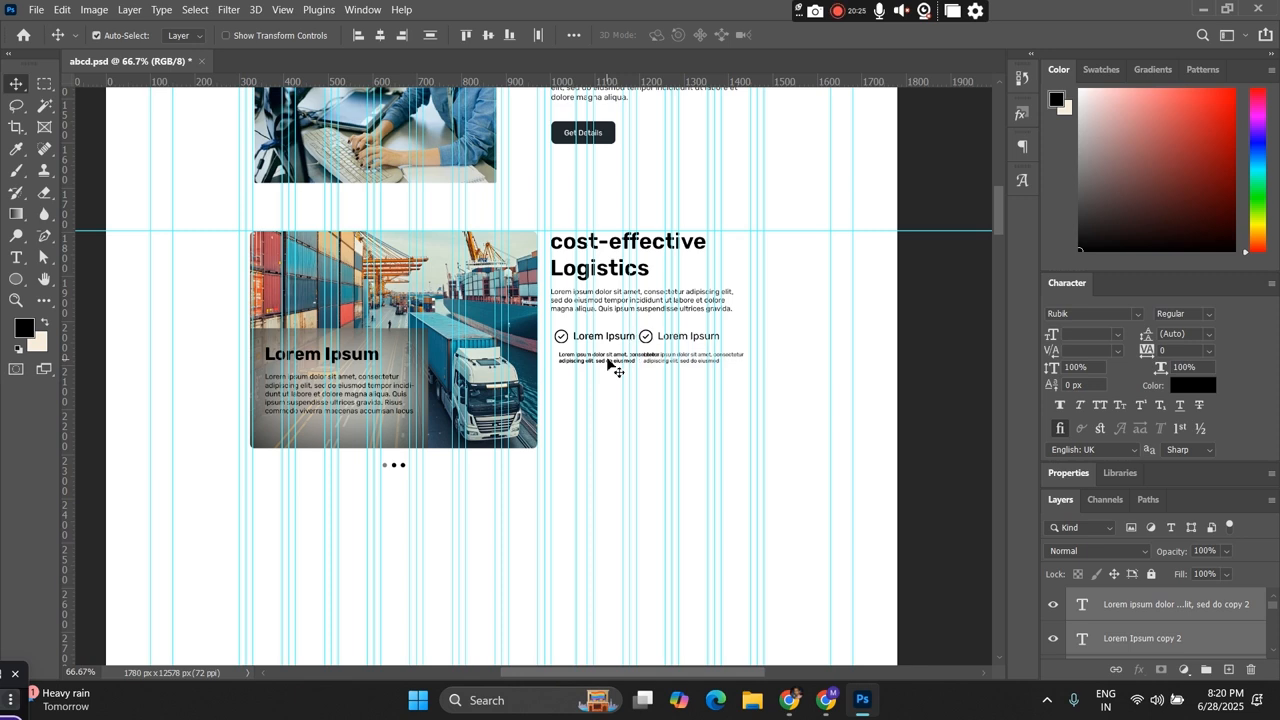
pyautogui.hotkey('shift', 'Right')
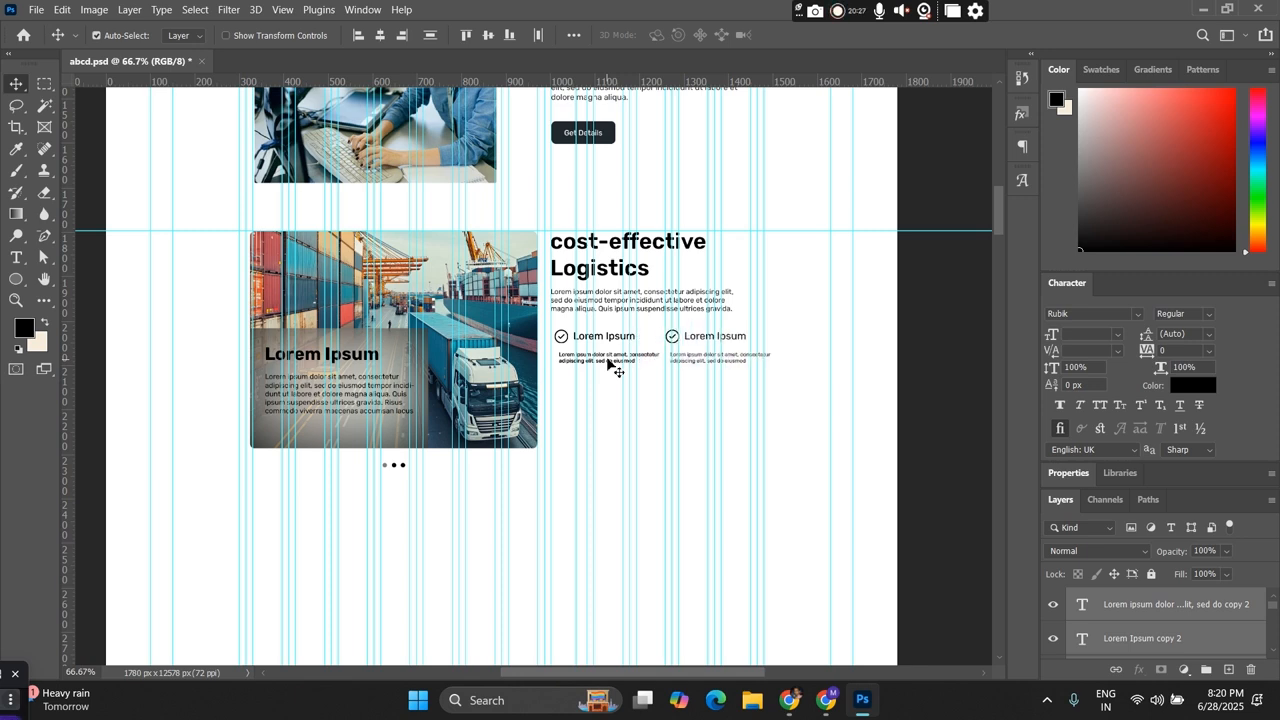
pyautogui.hotkey('shift', 'Left')
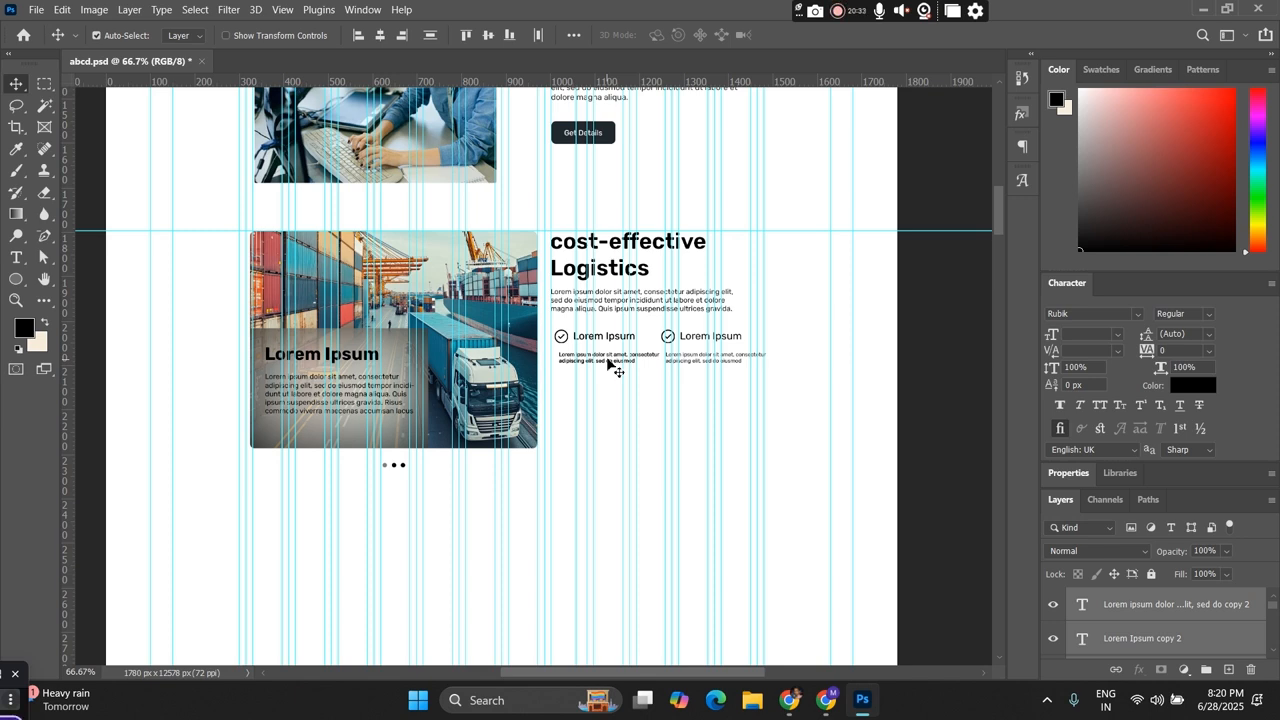
pyautogui.press('Right')
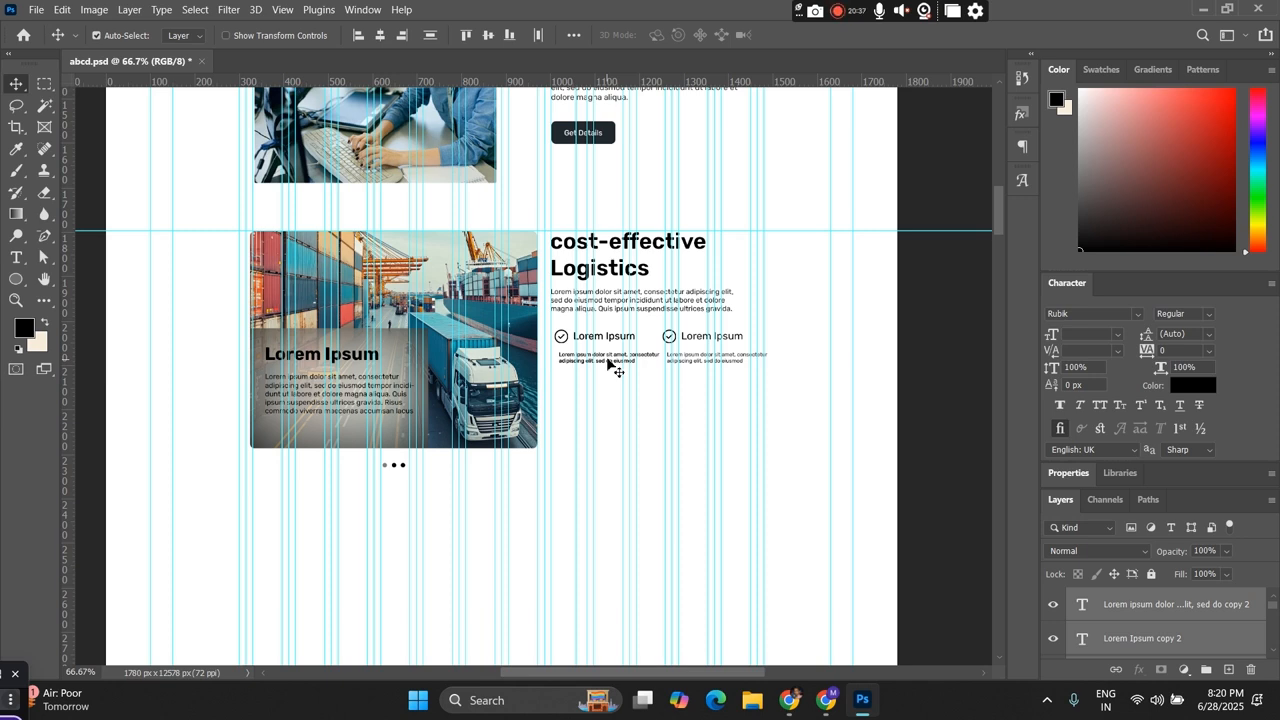
# Step: Duplicate both check-mark features and position the copies directly beneath them as a second row
pyautogui.click(797, 354)
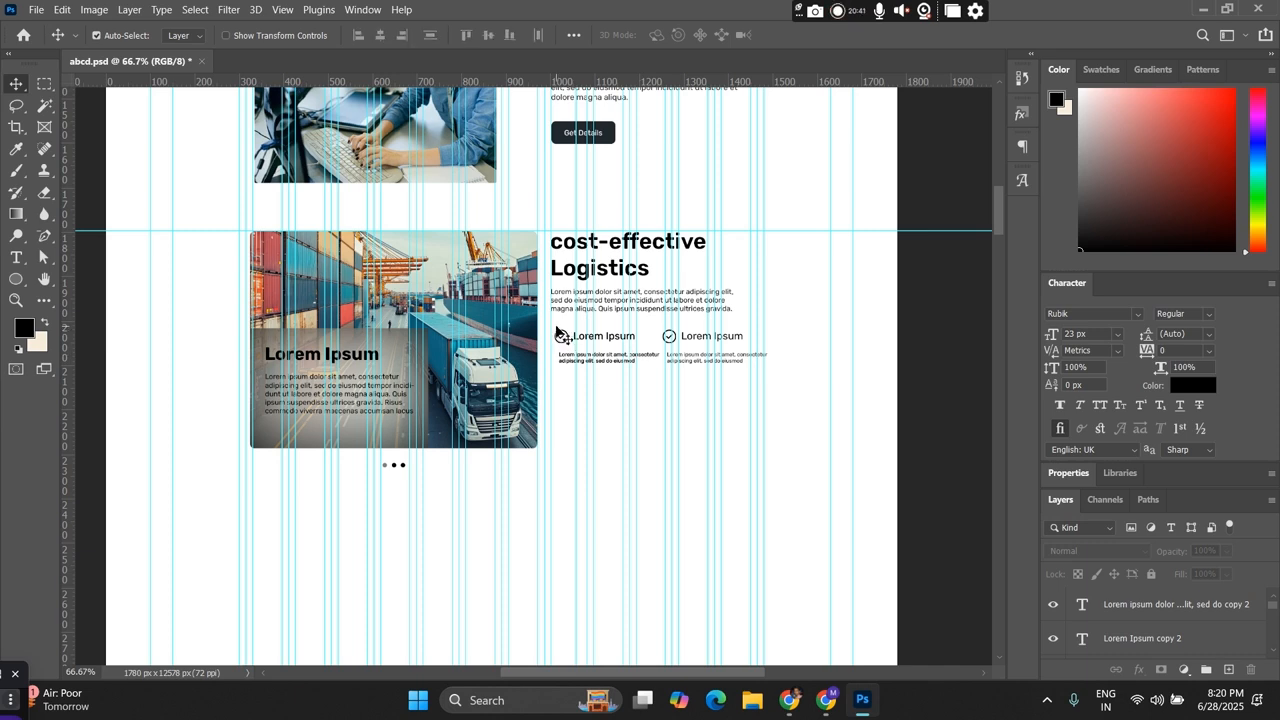
pyautogui.moveTo(555, 322); pyautogui.dragTo(757, 371)
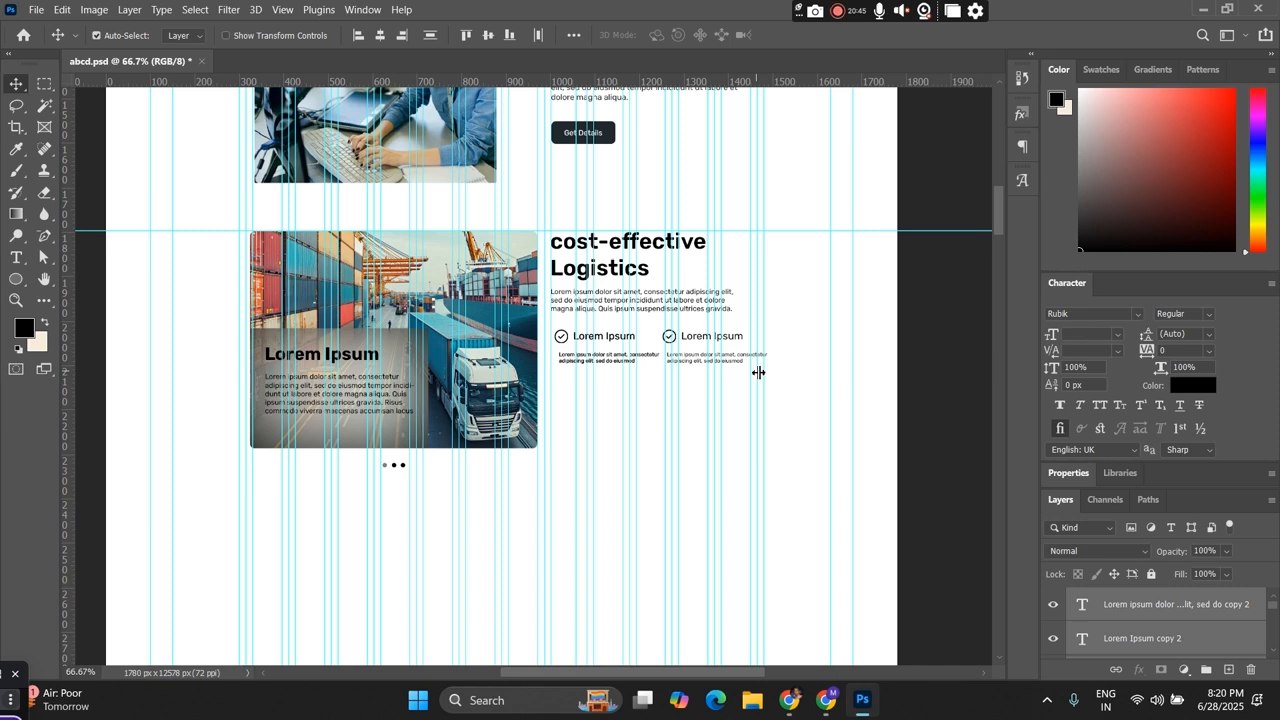
pyautogui.hotkey('ctrl', 'j')
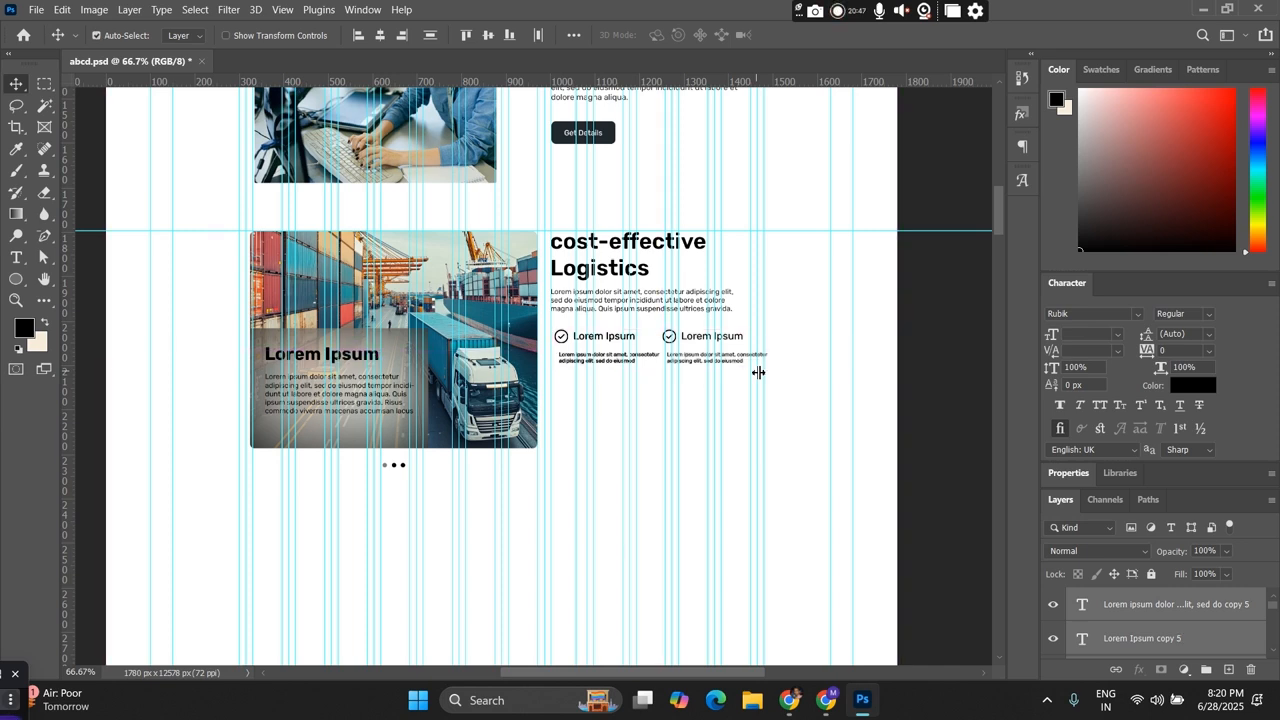
pyautogui.hotkey('shift', 'Down')
pyautogui.hotkey('shift', 'Down')
pyautogui.hotkey('shift', 'Down')
pyautogui.hotkey('shift', 'Down')
pyautogui.hotkey('shift', 'Down')
pyautogui.hotkey('shift', 'Down')
pyautogui.hotkey('shift', 'Down')
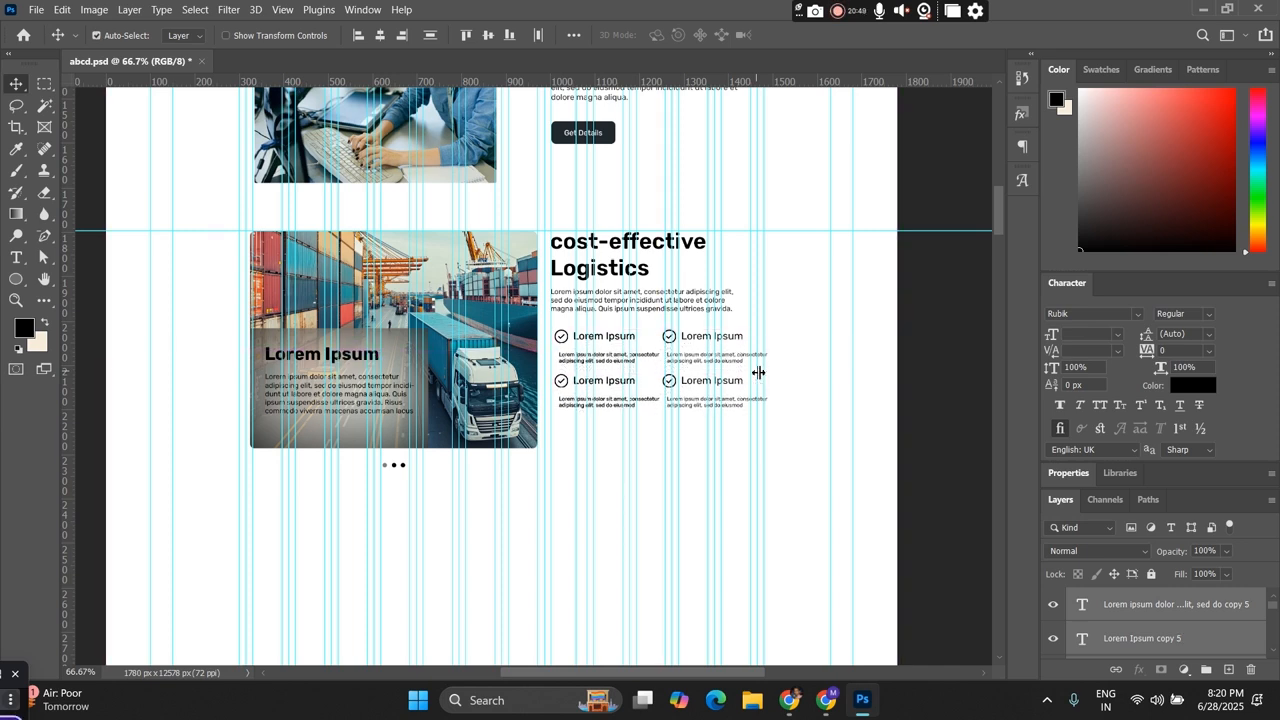
pyautogui.press('Up')
pyautogui.press('Up')
pyautogui.press('Up')
pyautogui.press('Up')
pyautogui.press('Up')
pyautogui.press('Up')
pyautogui.press('Up')
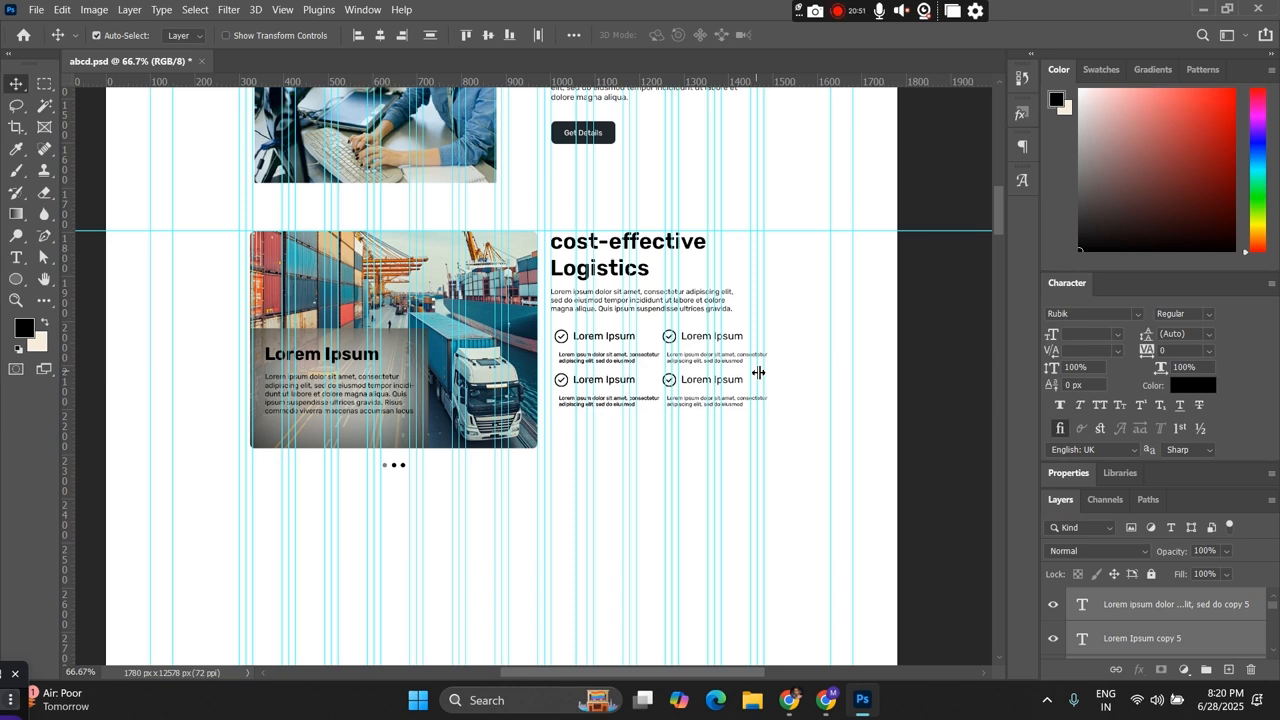
pyautogui.press('Down')
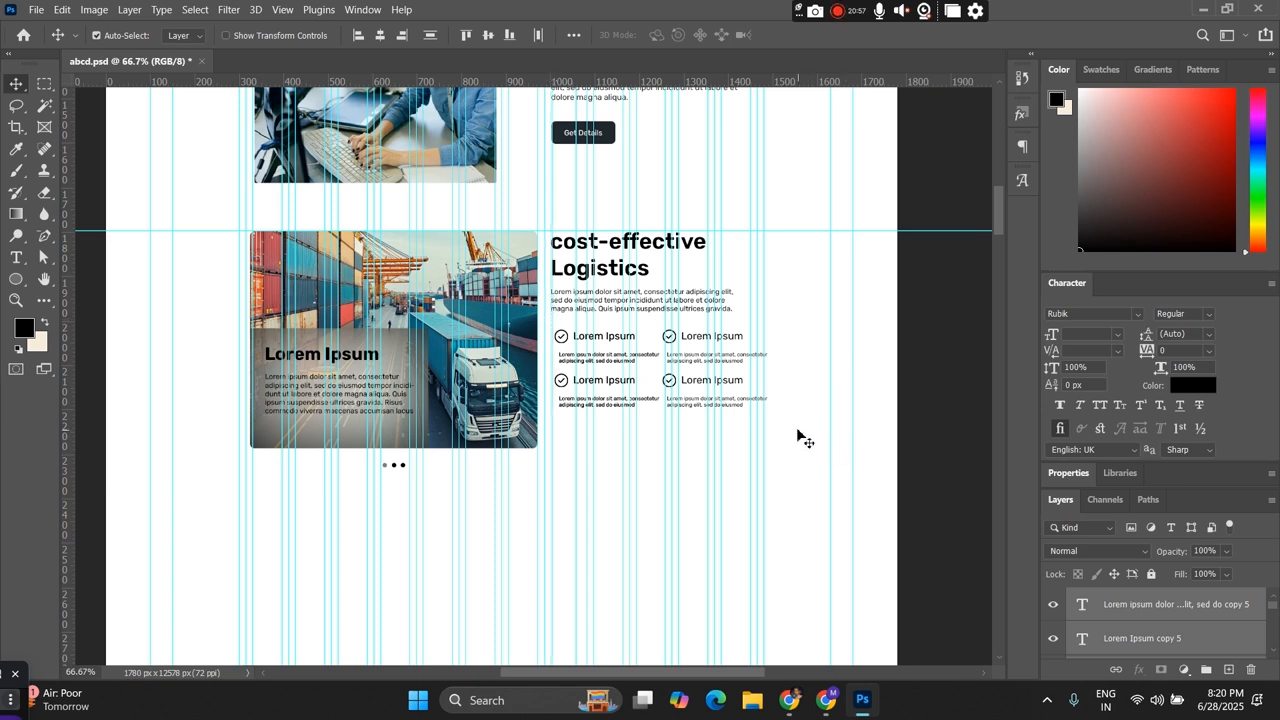
# Step: Select all four check-mark features and nudge them left to line up with the left edge of the paragraph above
pyautogui.moveTo(799, 431); pyautogui.dragTo(560, 334)
pyautogui.press('Left')
pyautogui.press('Left')
pyautogui.press('Left')
pyautogui.press('Left')
pyautogui.press('Left')
pyautogui.press('Left')
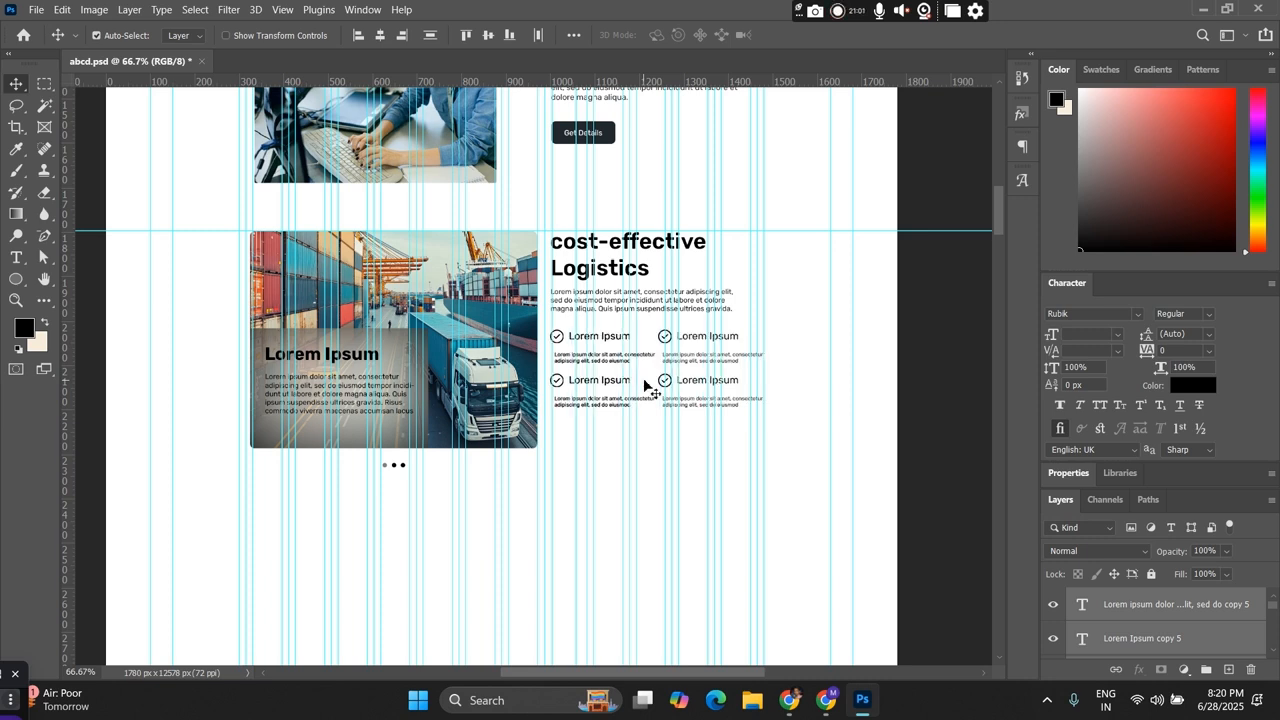
pyautogui.press('Right')
pyautogui.press('Right')
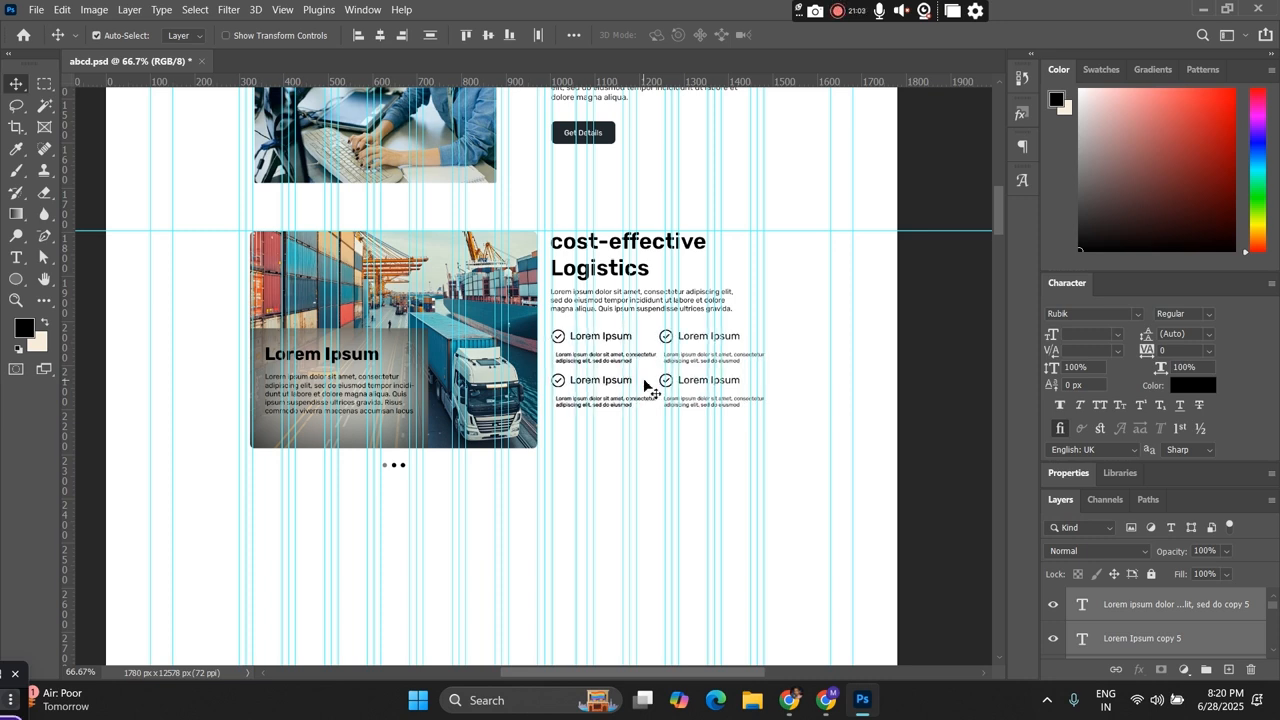
# Step: Duplicate the Get Details button from the About Us section and move the copy straight down to just below the four check-mark features
pyautogui.click(800, 396)
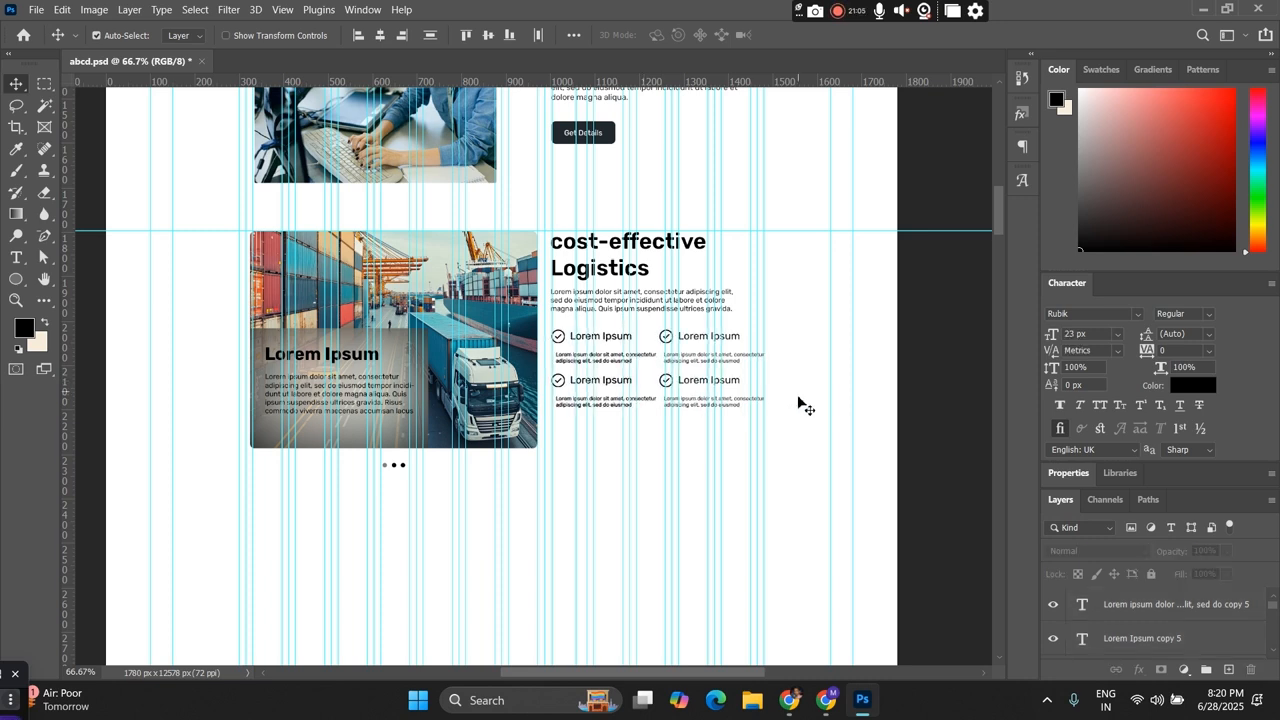
pyautogui.scroll(1, 666, 483)
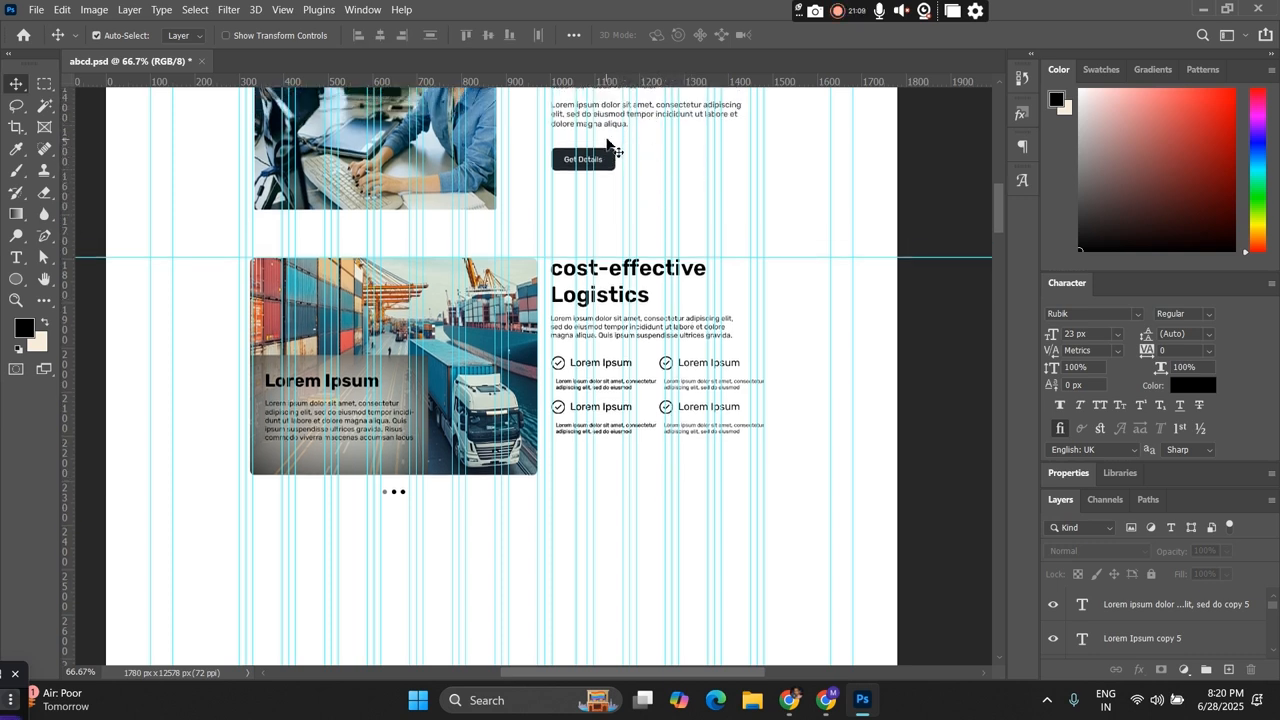
pyautogui.moveTo(608, 140); pyautogui.dragTo(594, 190)
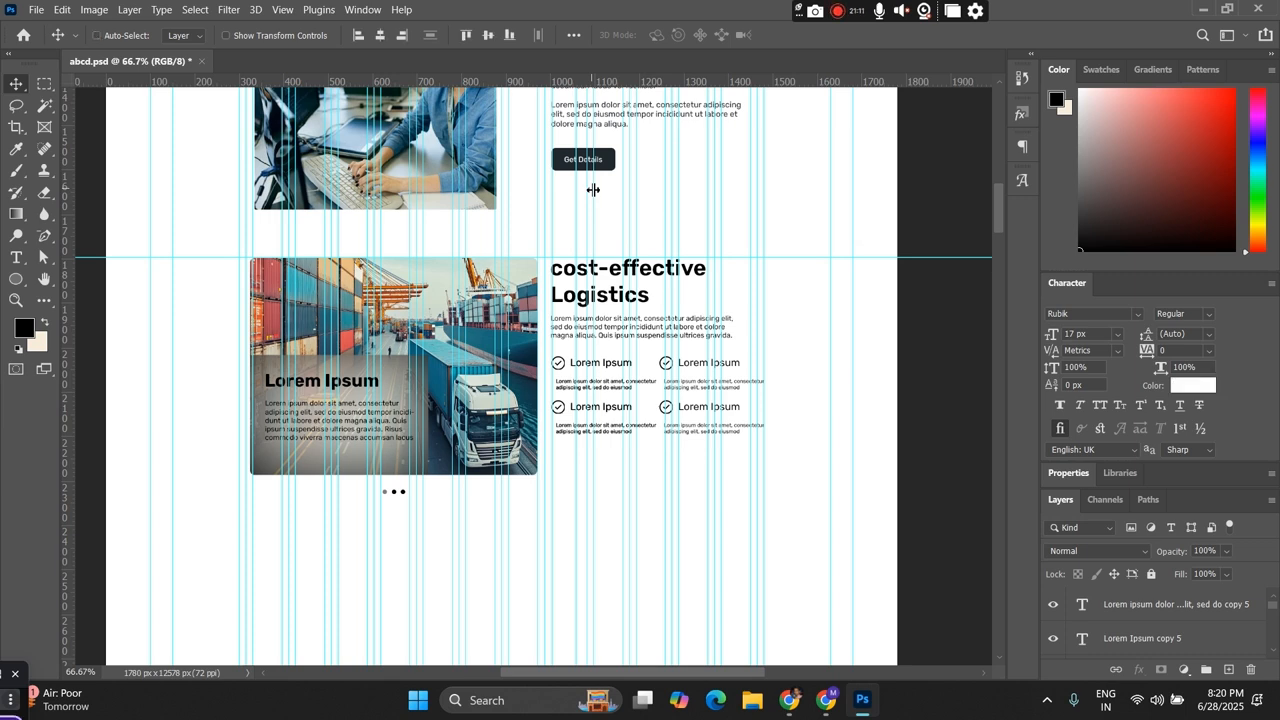
pyautogui.hotkey('ctrl', 'j')
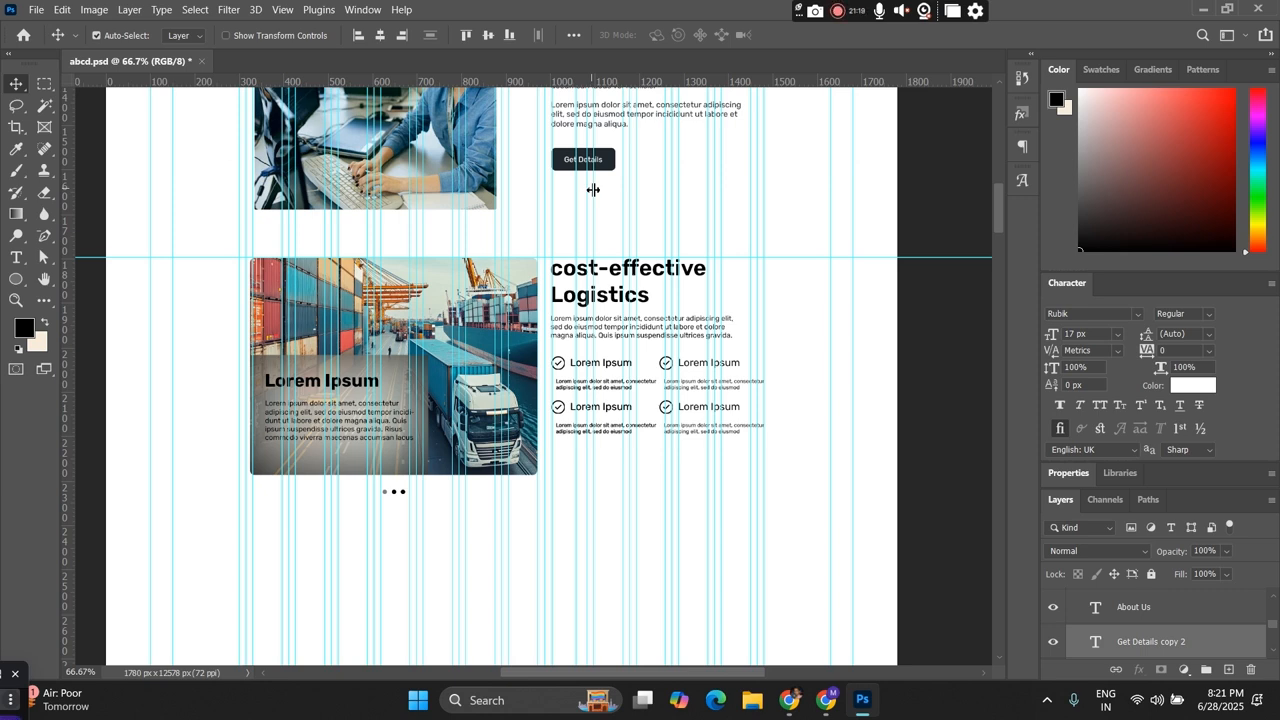
pyautogui.hotkey('shift', 'Down')
pyautogui.hotkey('shift', 'Down')
pyautogui.hotkey('shift', 'Down')
pyautogui.hotkey('shift', 'Down')
pyautogui.hotkey('shift', 'Down')
pyautogui.hotkey('shift', 'Down')
pyautogui.hotkey('shift', 'Down')
pyautogui.hotkey('shift', 'Down')
pyautogui.hotkey('shift', 'Down')
pyautogui.hotkey('shift', 'Down')
pyautogui.hotkey('shift', 'Down')
pyautogui.hotkey('shift', 'Down')
pyautogui.hotkey('shift', 'Down')
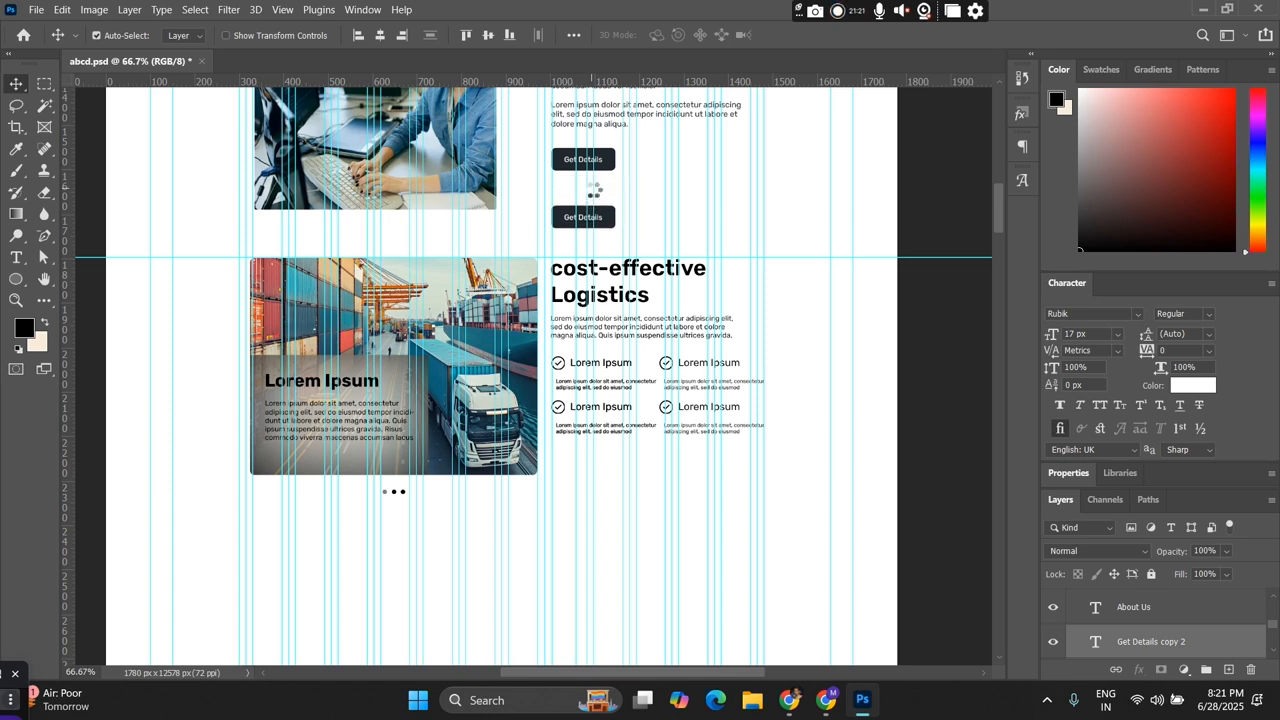
pyautogui.hotkey('shift', 'Down')
pyautogui.hotkey('shift', 'Down')
pyautogui.hotkey('shift', 'Down')
pyautogui.hotkey('shift', 'Down')
pyautogui.hotkey('shift', 'Down')
pyautogui.hotkey('shift', 'Down')
pyautogui.hotkey('shift', 'Down')
pyautogui.hotkey('shift', 'Down')
pyautogui.hotkey('shift', 'Down')
pyautogui.hotkey('shift', 'Down')
pyautogui.hotkey('shift', 'Down')
pyautogui.hotkey('shift', 'Down')
pyautogui.hotkey('shift', 'Down')
pyautogui.hotkey('shift', 'Down')
pyautogui.hotkey('shift', 'Down')
pyautogui.hotkey('shift', 'Down')
pyautogui.hotkey('shift', 'Down')
pyautogui.hotkey('shift', 'Down')
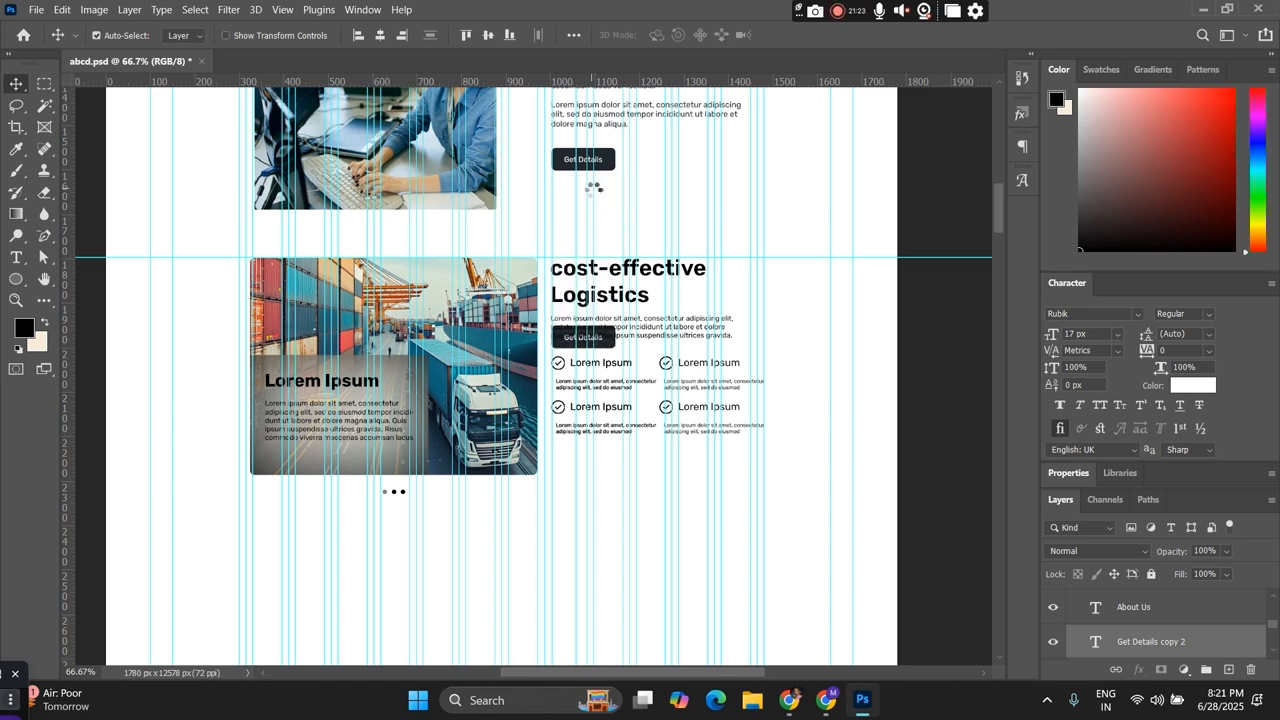
pyautogui.hotkey('shift', 'Down')
pyautogui.hotkey('shift', 'Down')
pyautogui.hotkey('shift', 'Down')
pyautogui.hotkey('shift', 'Down')
pyautogui.hotkey('shift', 'Down')
pyautogui.hotkey('shift', 'Down')
pyautogui.hotkey('shift', 'Down')
pyautogui.hotkey('shift', 'Down')
pyautogui.hotkey('shift', 'Down')
pyautogui.hotkey('shift', 'Down')
pyautogui.hotkey('shift', 'Down')
pyautogui.hotkey('shift', 'Down')
pyautogui.hotkey('shift', 'Down')
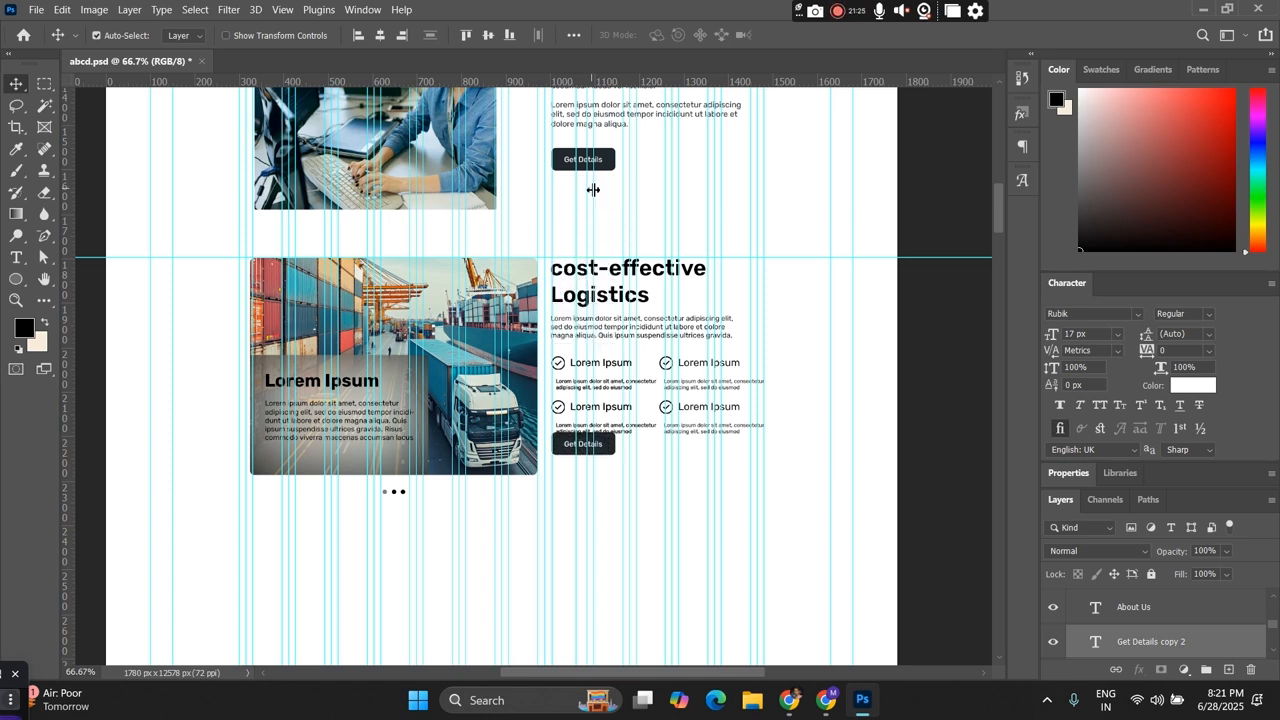
pyautogui.hotkey('shift', 'Down')
pyautogui.hotkey('shift', 'Down')
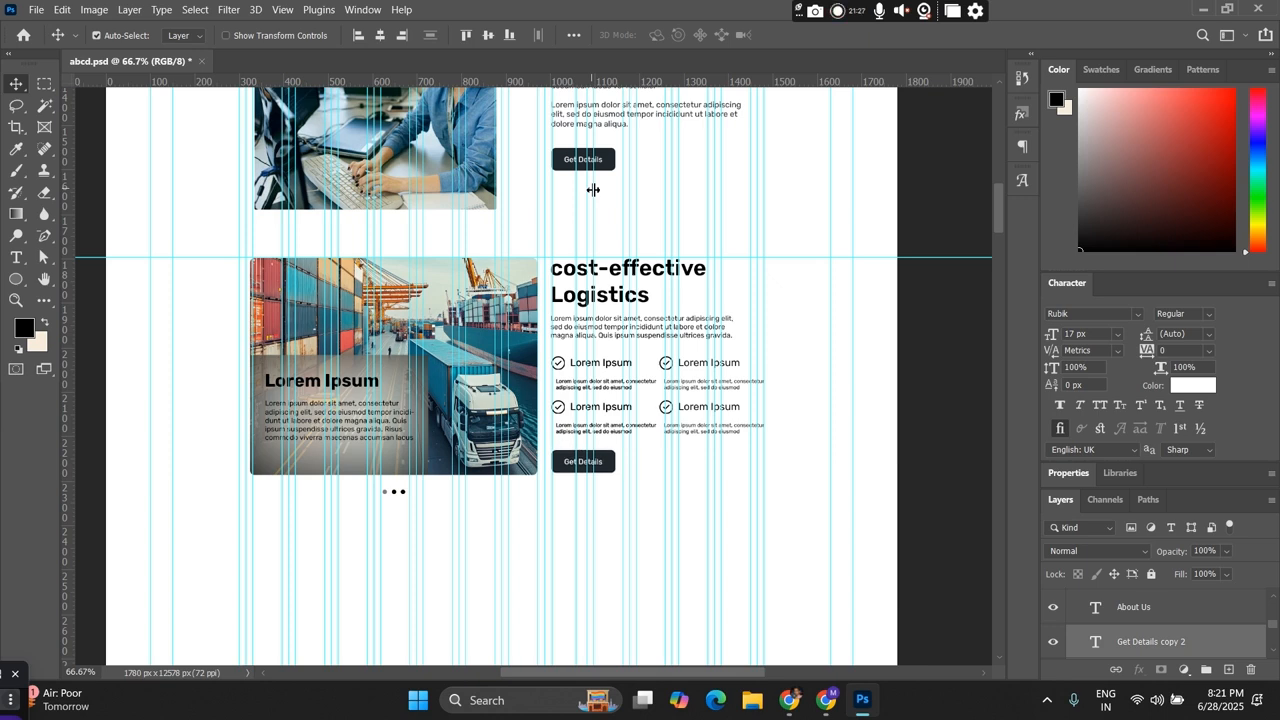
pyautogui.press('Up')
pyautogui.press('Up')
pyautogui.press('Up')
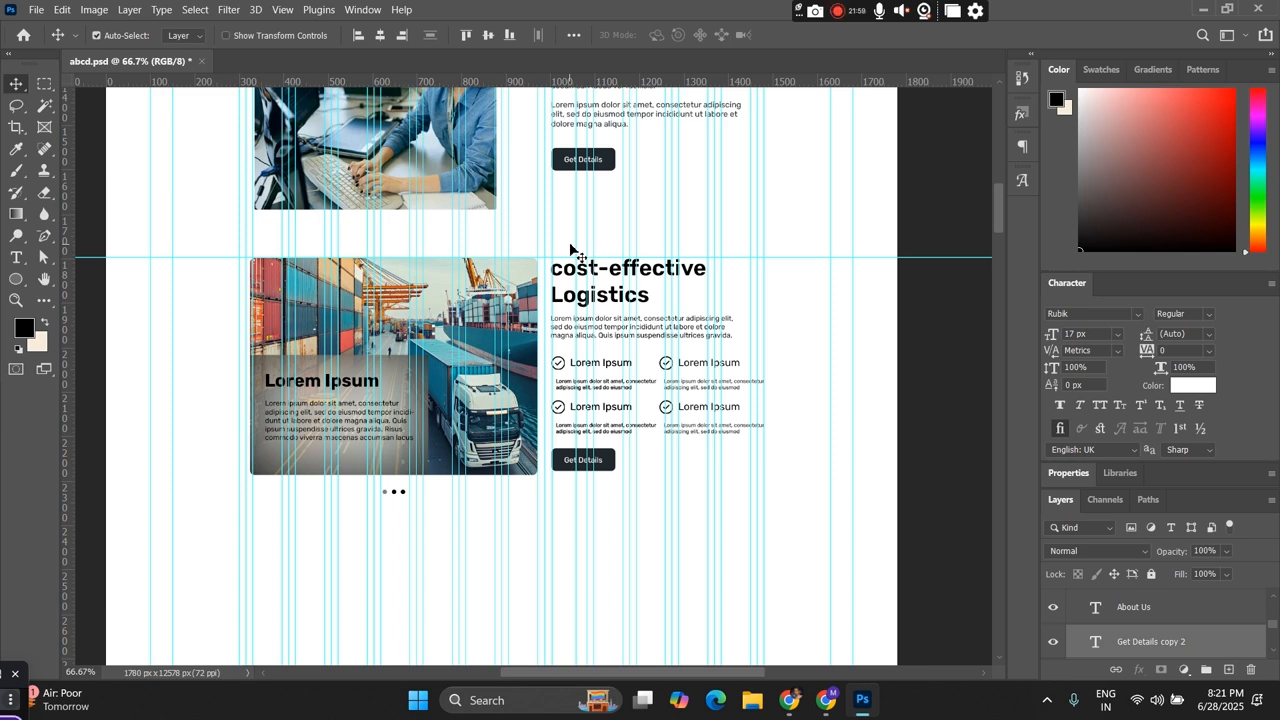
# Step: Try nudging the cost-effective Logistics heading, paragraph, features and button right, then undo the shift
pyautogui.moveTo(570, 246); pyautogui.dragTo(745, 503)
pyautogui.press('Right')
pyautogui.press('Right')
pyautogui.press('Right')
pyautogui.press('Right')
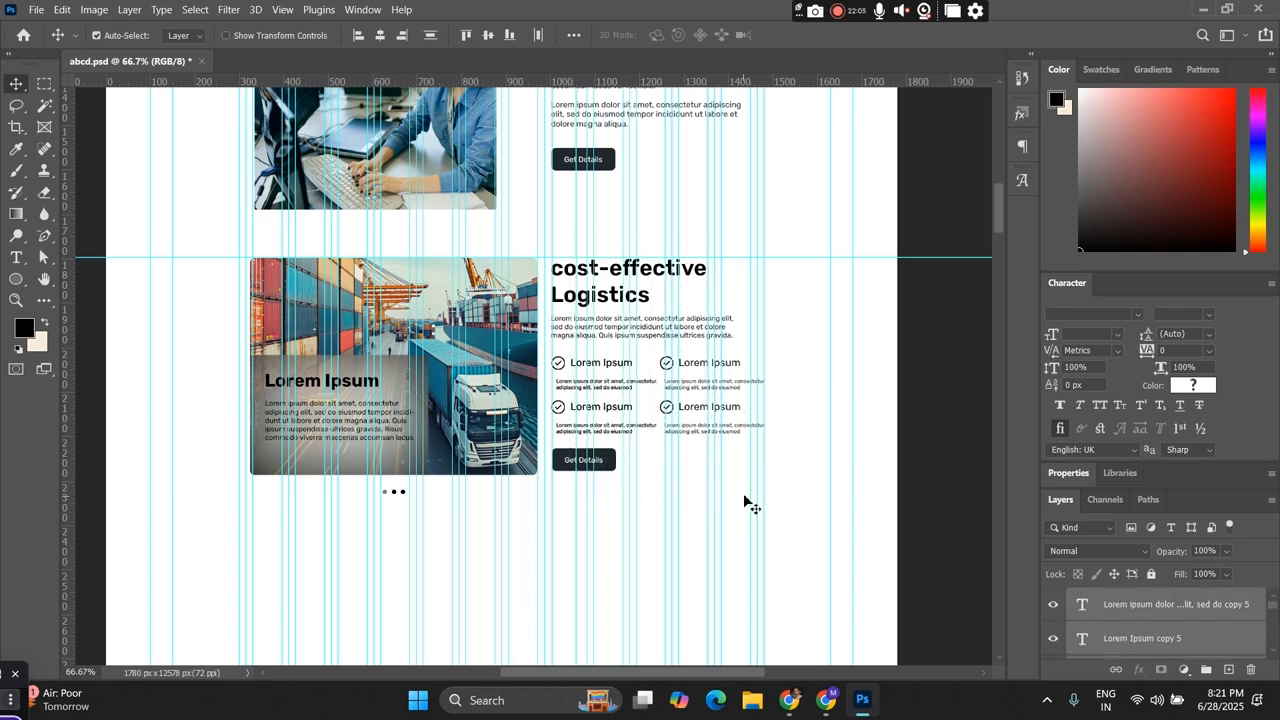
pyautogui.press('Right')
pyautogui.press('Right')
pyautogui.press('Right')
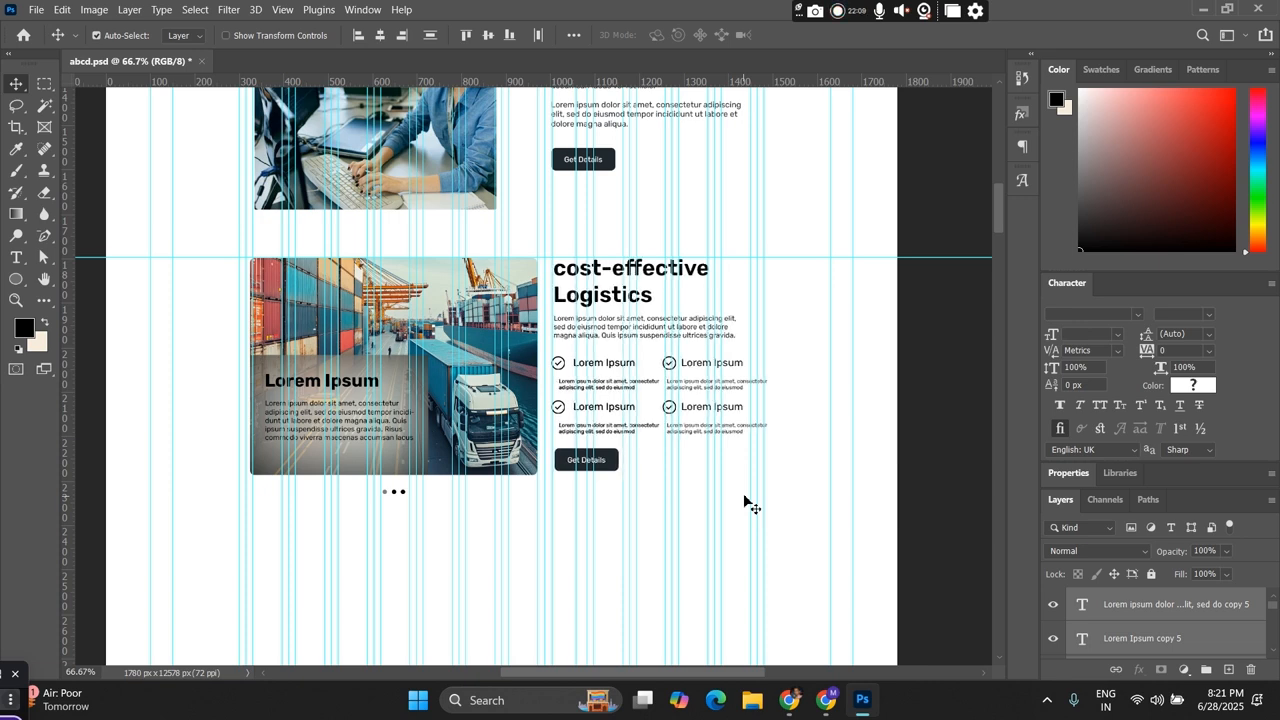
pyautogui.press('Right')
pyautogui.press('Right')
pyautogui.press('Right')
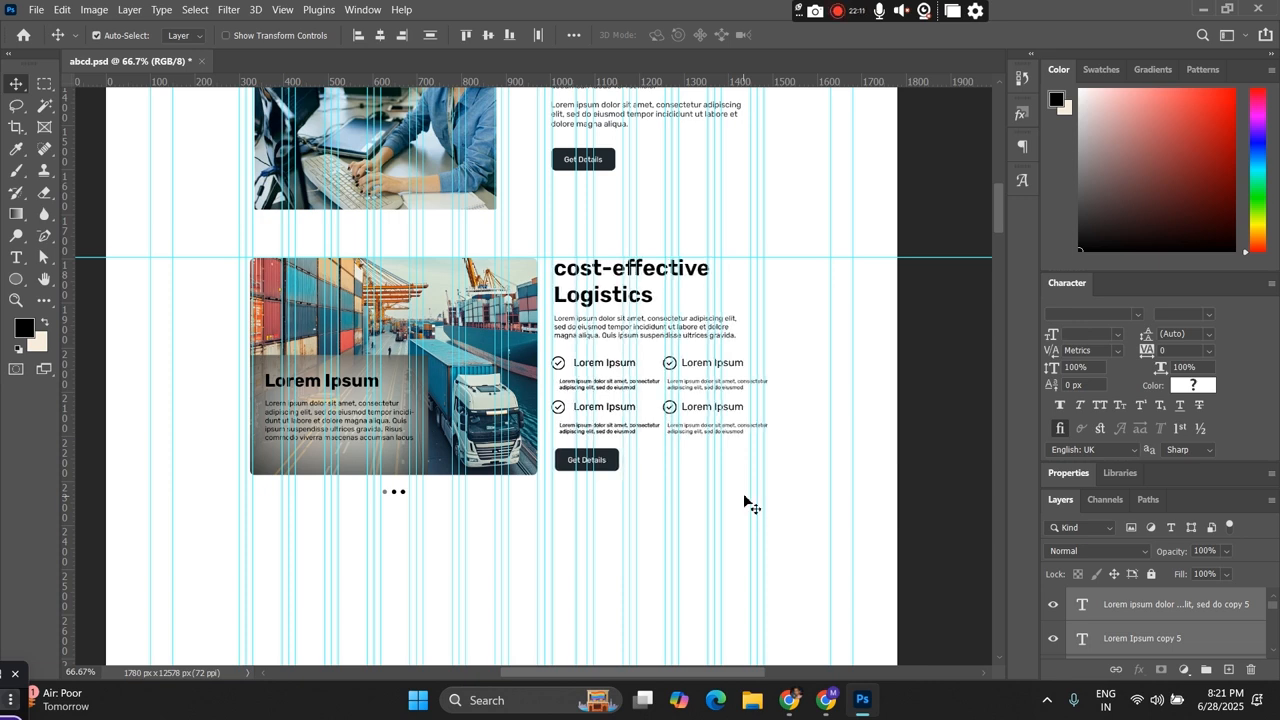
pyautogui.press('Right')
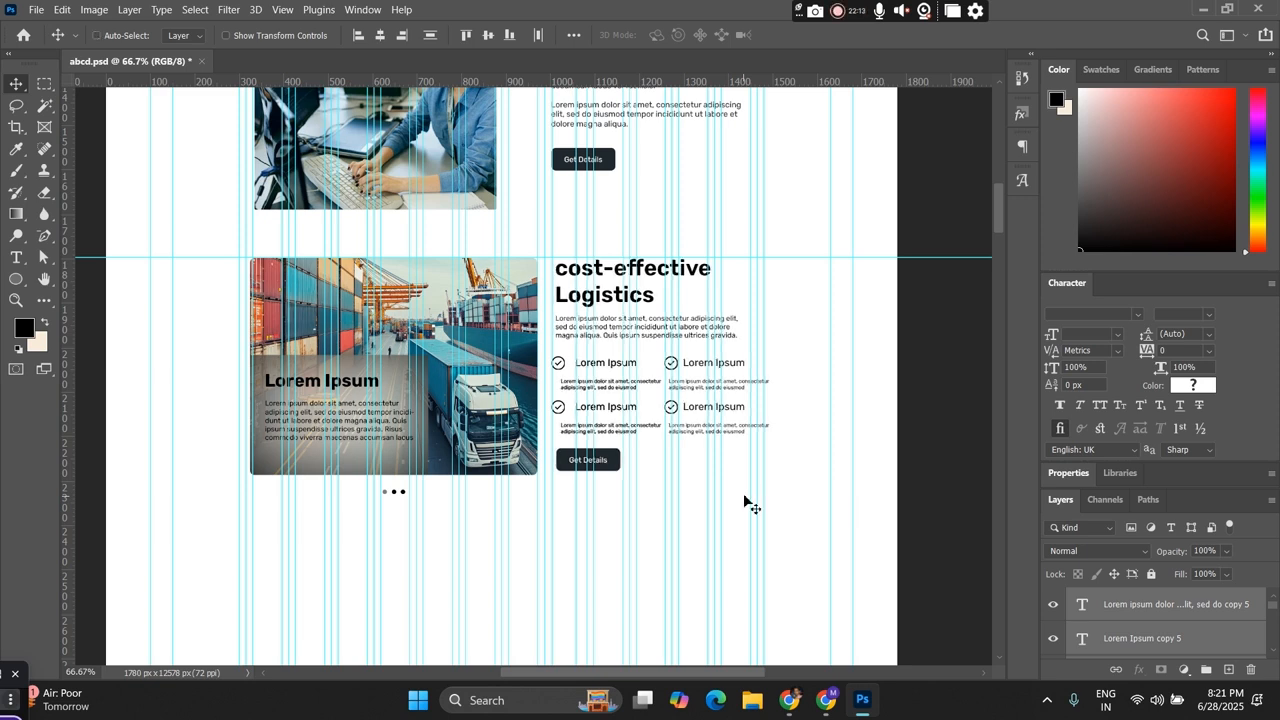
pyautogui.hotkey('ctrl', 'z')
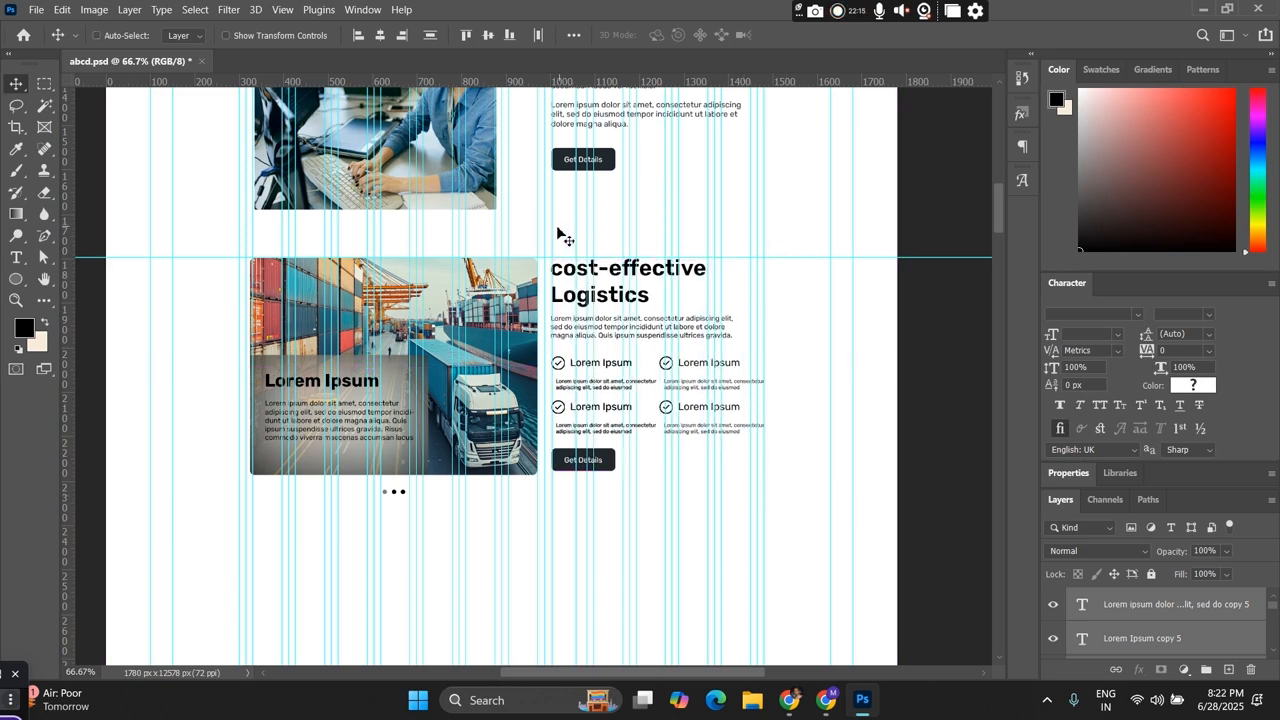
# Step: Select the entire cost-effective Logistics text column, including all check marks and the button, and nudge it right by 3 px
pyautogui.press('ctrl')
pyautogui.moveTo(563, 232); pyautogui.dragTo(718, 477)
pyautogui.moveTo(561, 216); pyautogui.dragTo(752, 492)
pyautogui.press('Right')
pyautogui.press('Right')
pyautogui.press('Right')
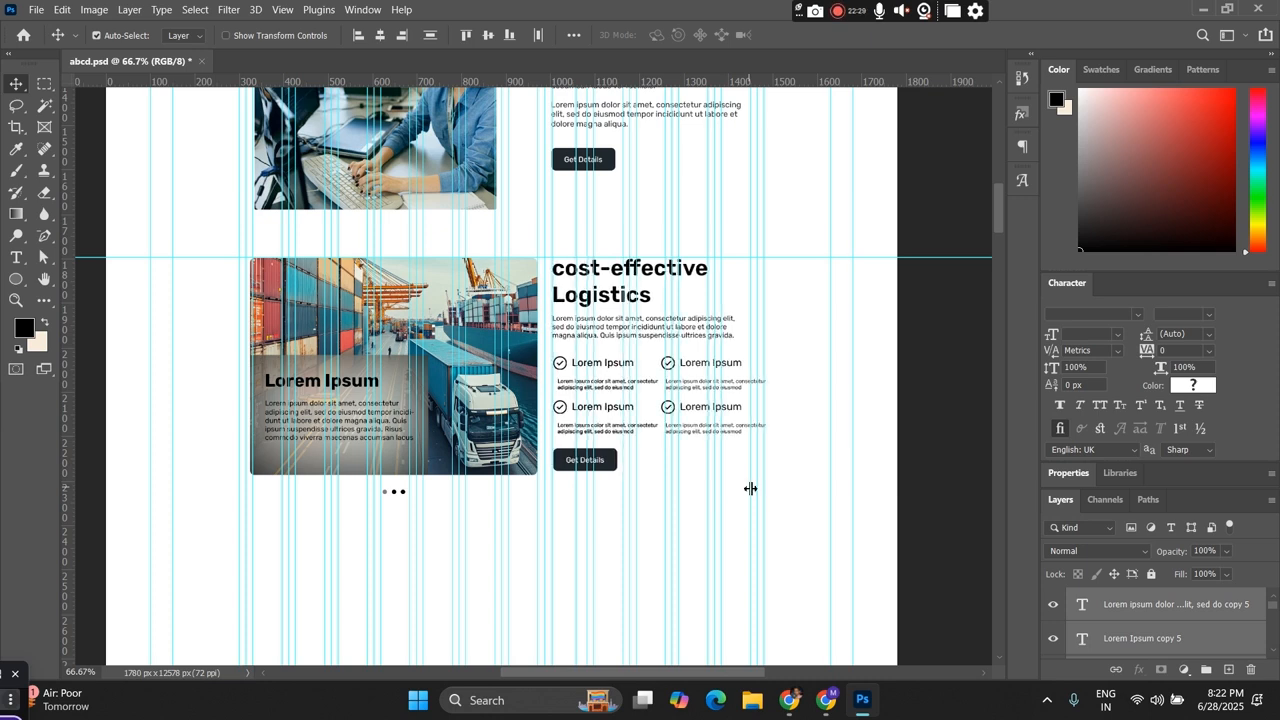
# Step: Hide the guides to check the finished section against the About Us section above, and save the document
pyautogui.hotkey('ctrl', ';')
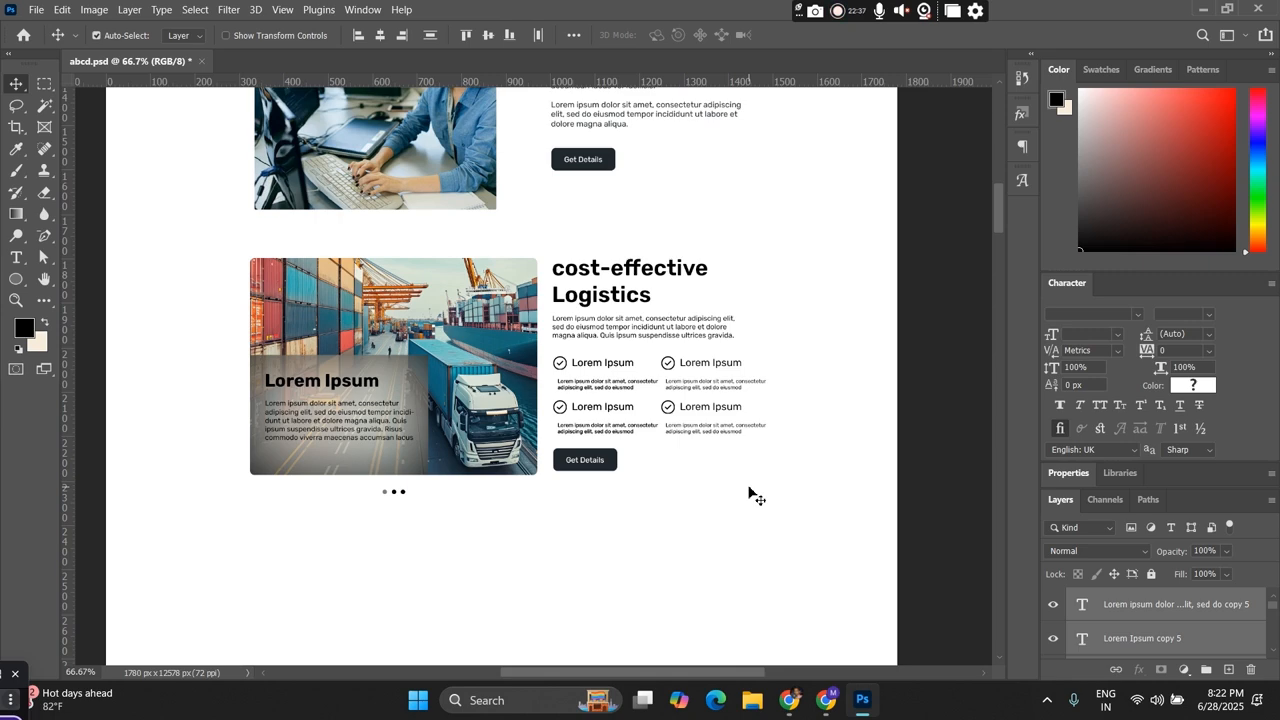
pyautogui.scroll(4, 712, 328)
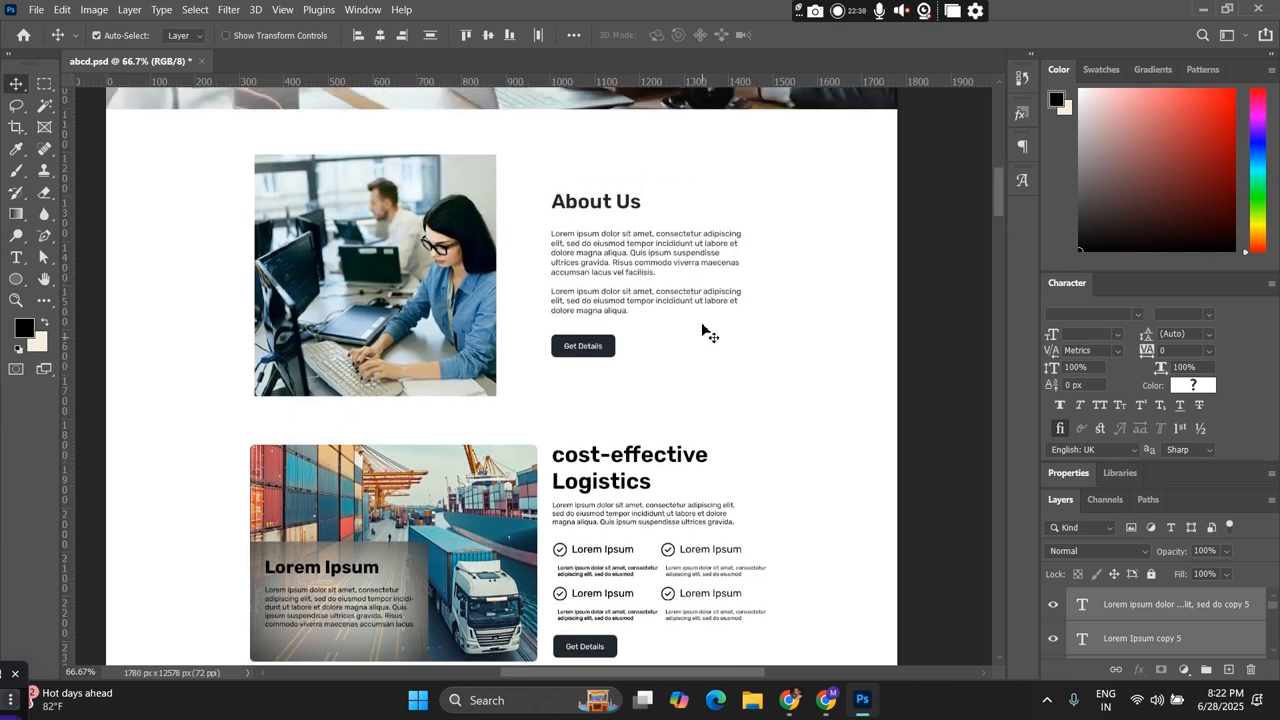
pyautogui.scroll(-5, 708, 332)
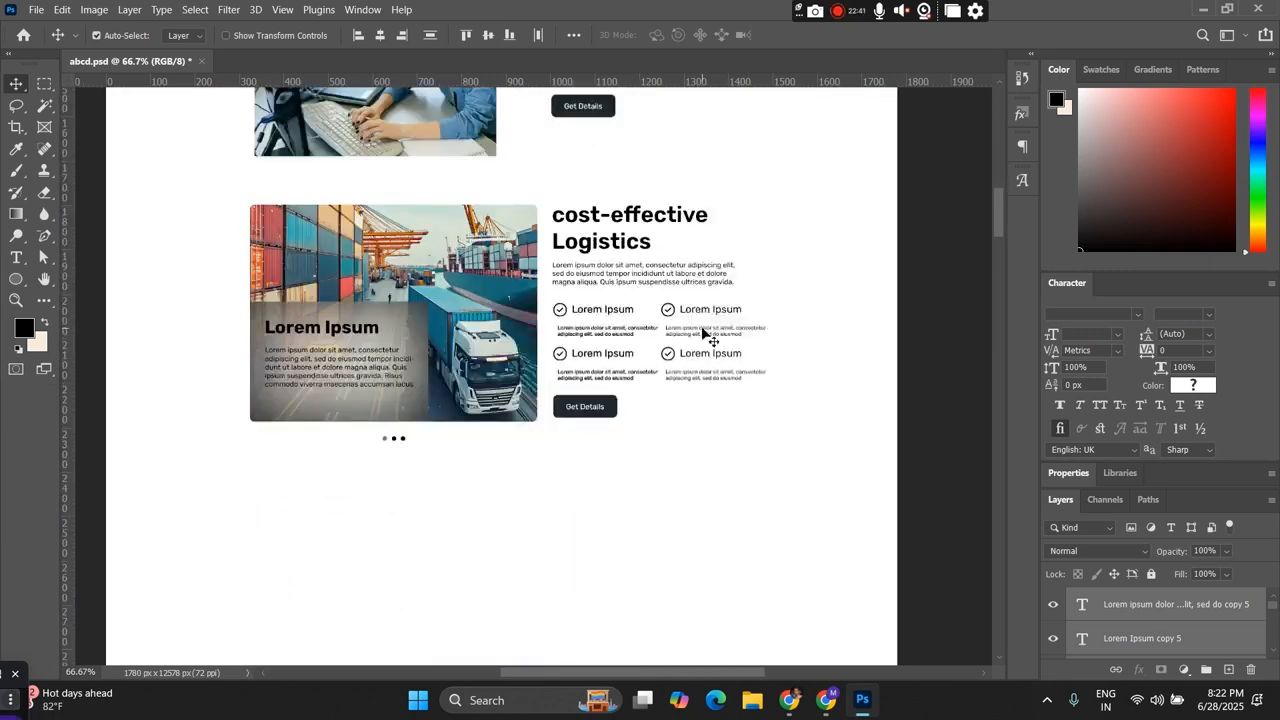
pyautogui.scroll(-1, 703, 333)
pyautogui.scroll(2, 703, 333)
pyautogui.scroll(-1, 703, 333)
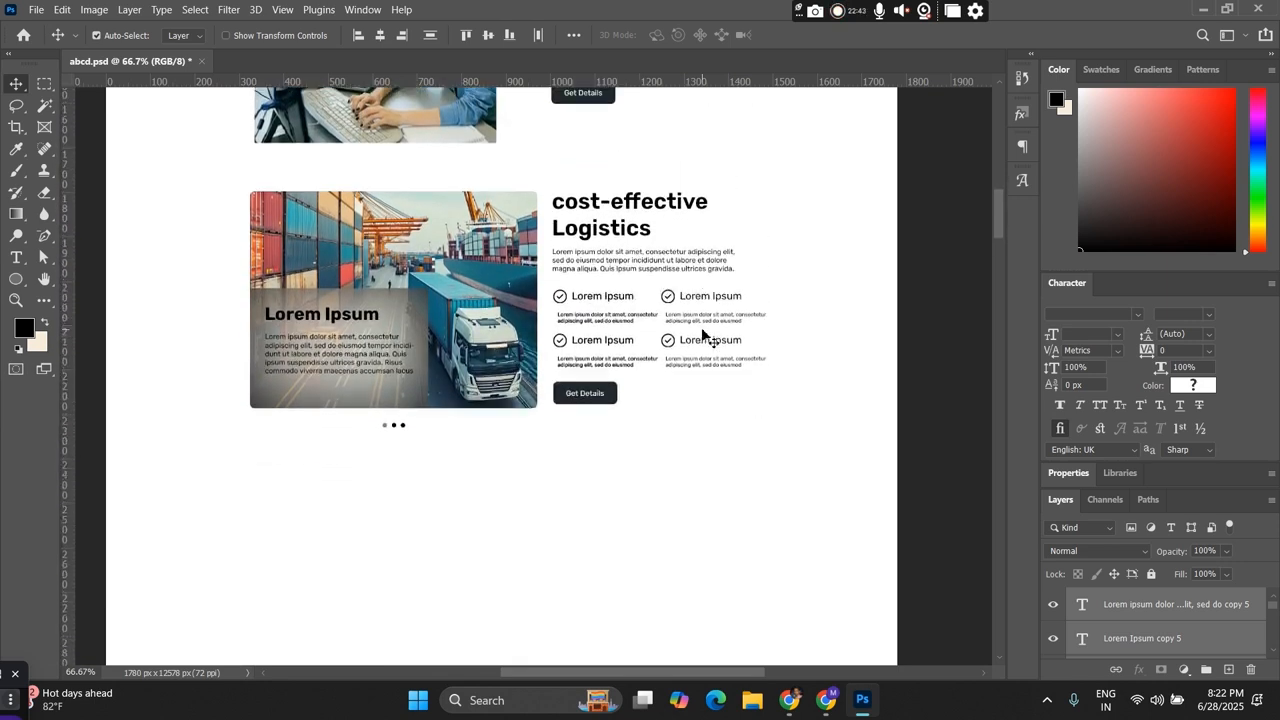
pyautogui.scroll(-1, 703, 333)
pyautogui.scroll(2, 703, 333)
pyautogui.scroll(-1, 703, 333)
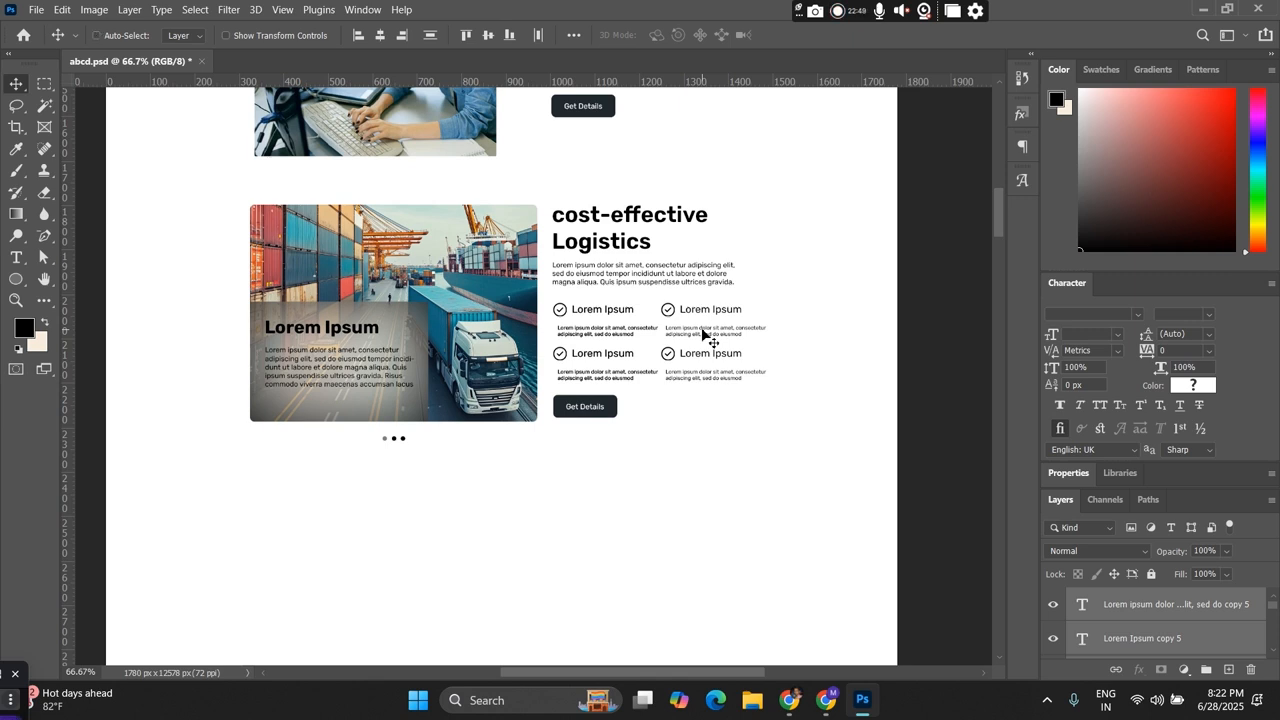
pyautogui.hotkey('ctrl', 's')
# Step: Switch to Chrome and look through the remaining sections of the Logi Home 3 demo for a layout to follow
pyautogui.moveTo(826, 700)
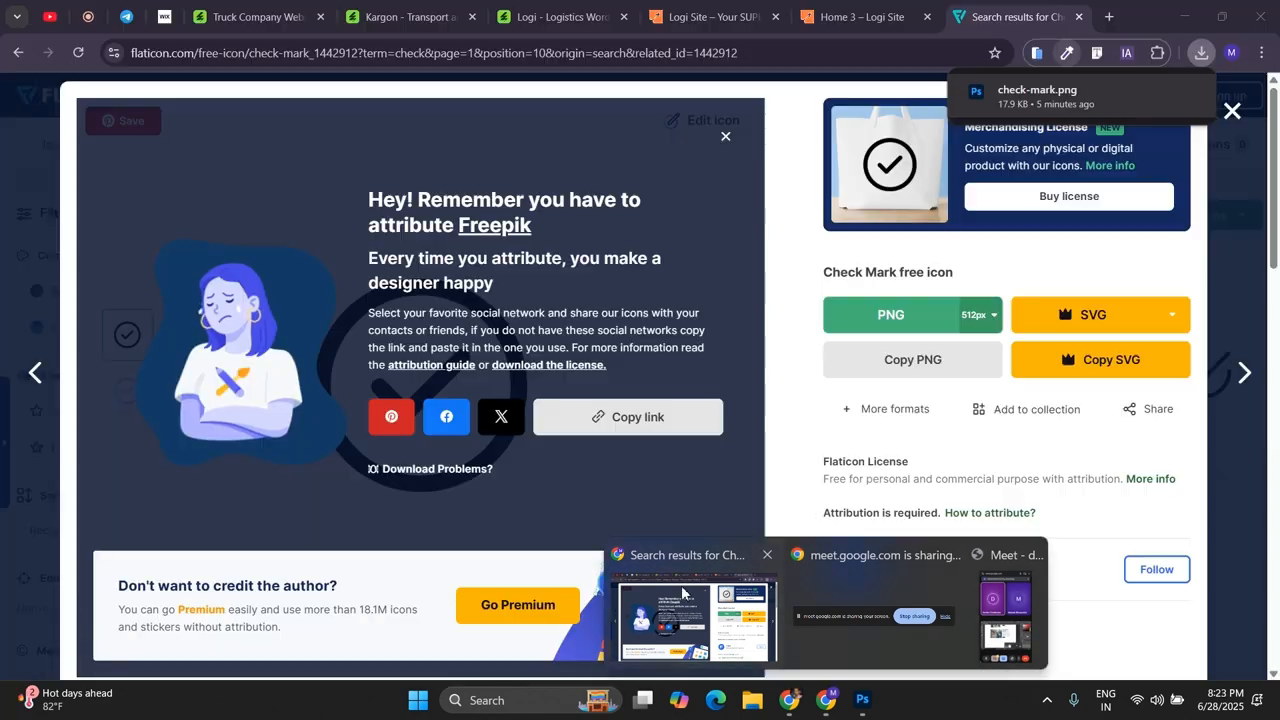
pyautogui.click(695, 615)
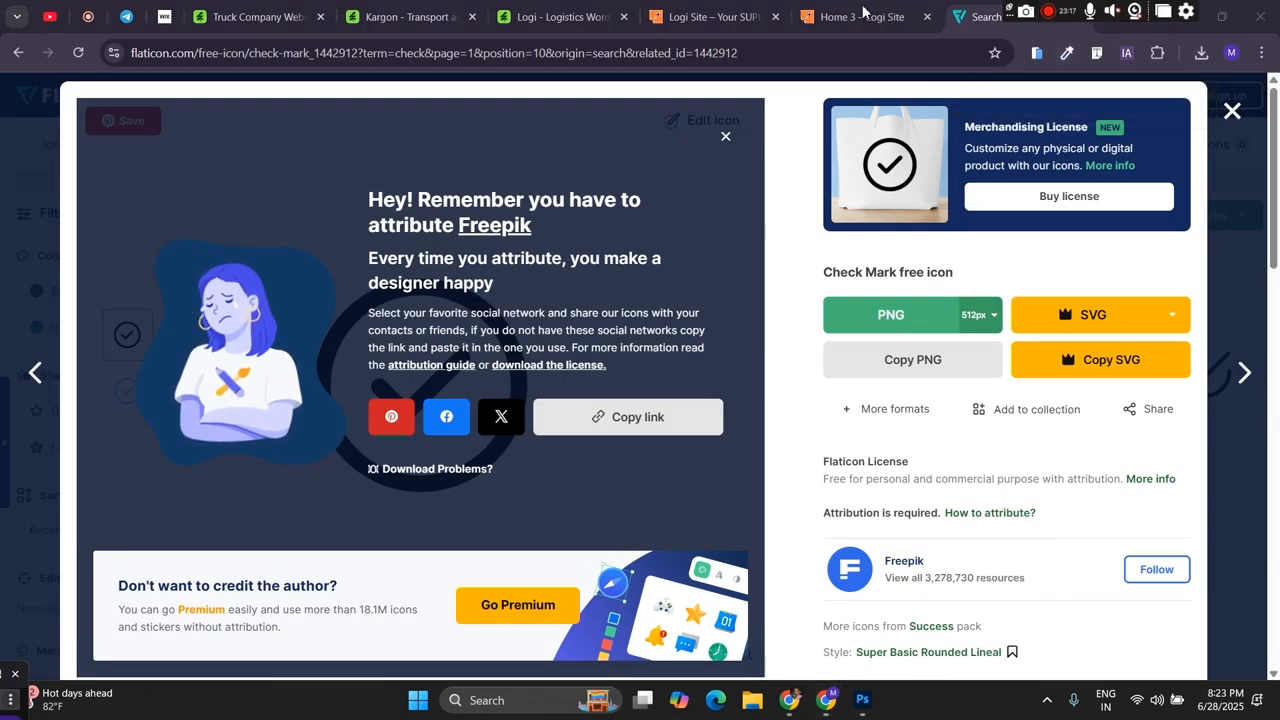
pyautogui.click(818, 14)
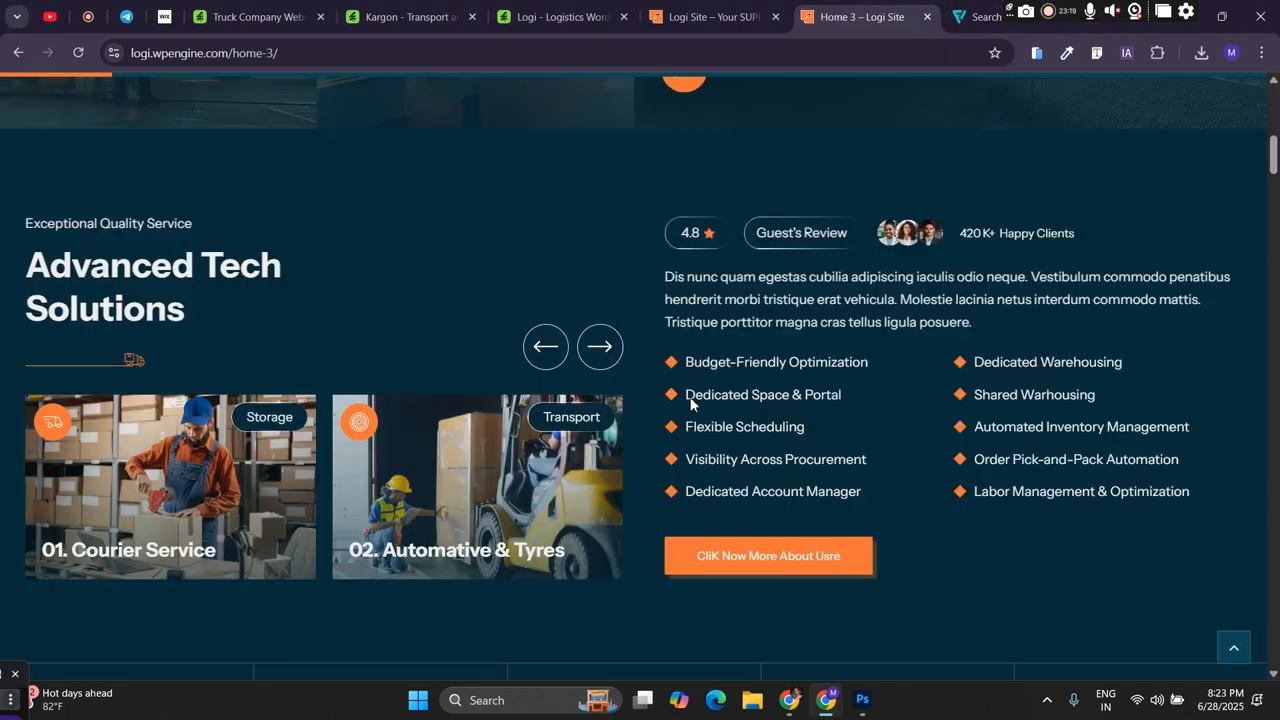
pyautogui.scroll(-2, 691, 404)
pyautogui.scroll(-1, 691, 400)
pyautogui.scroll(-1, 691, 400)
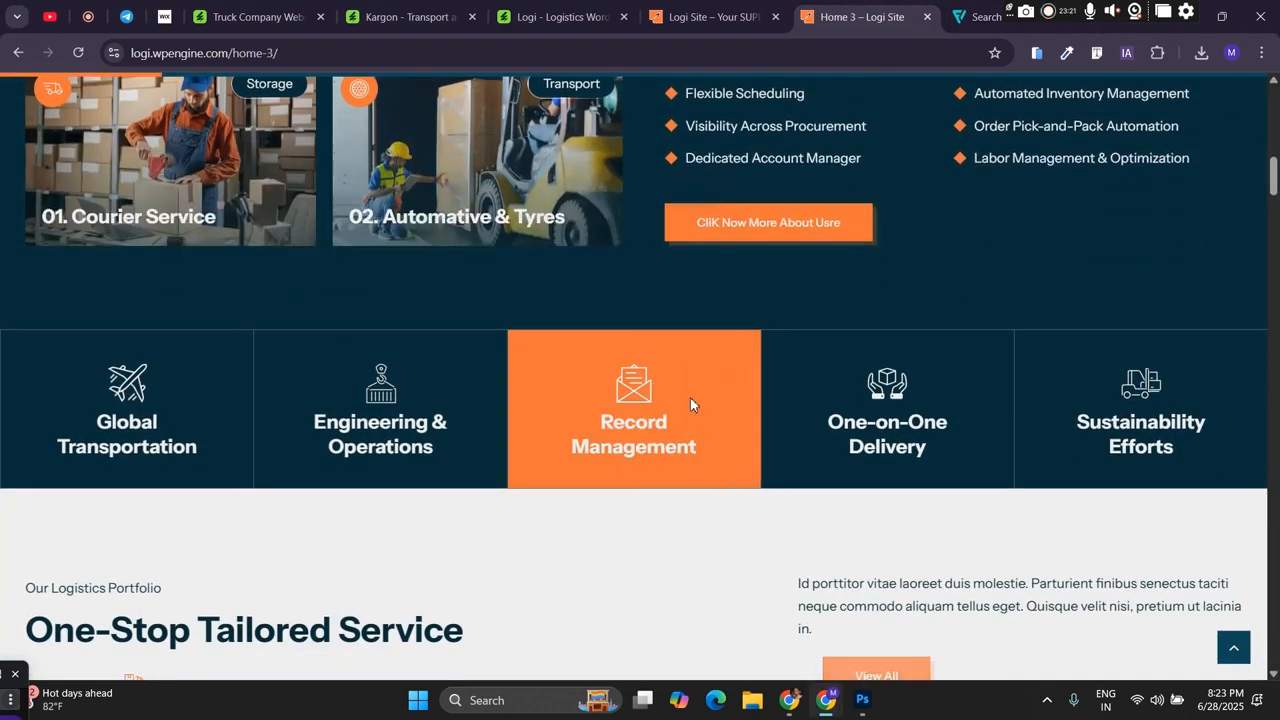
pyautogui.scroll(-5, 782, 400)
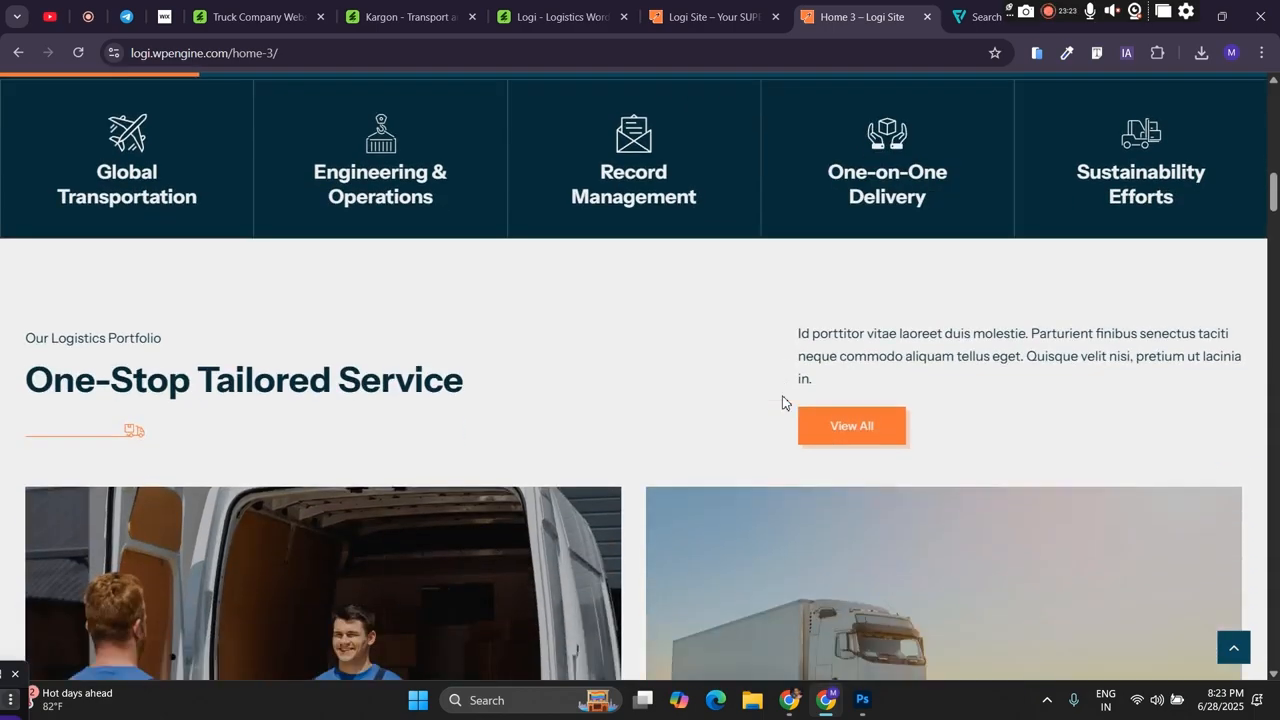
pyautogui.scroll(-12, 784, 404)
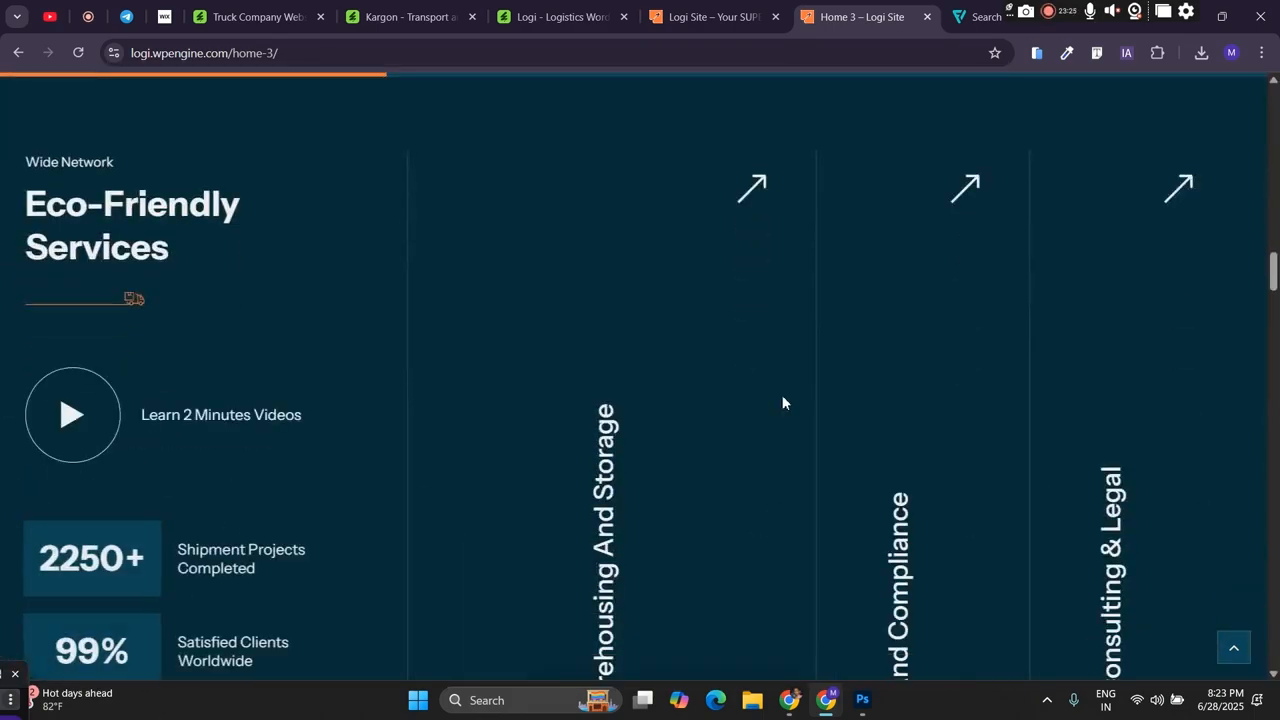
pyautogui.scroll(-5, 783, 402)
pyautogui.scroll(-10, 783, 402)
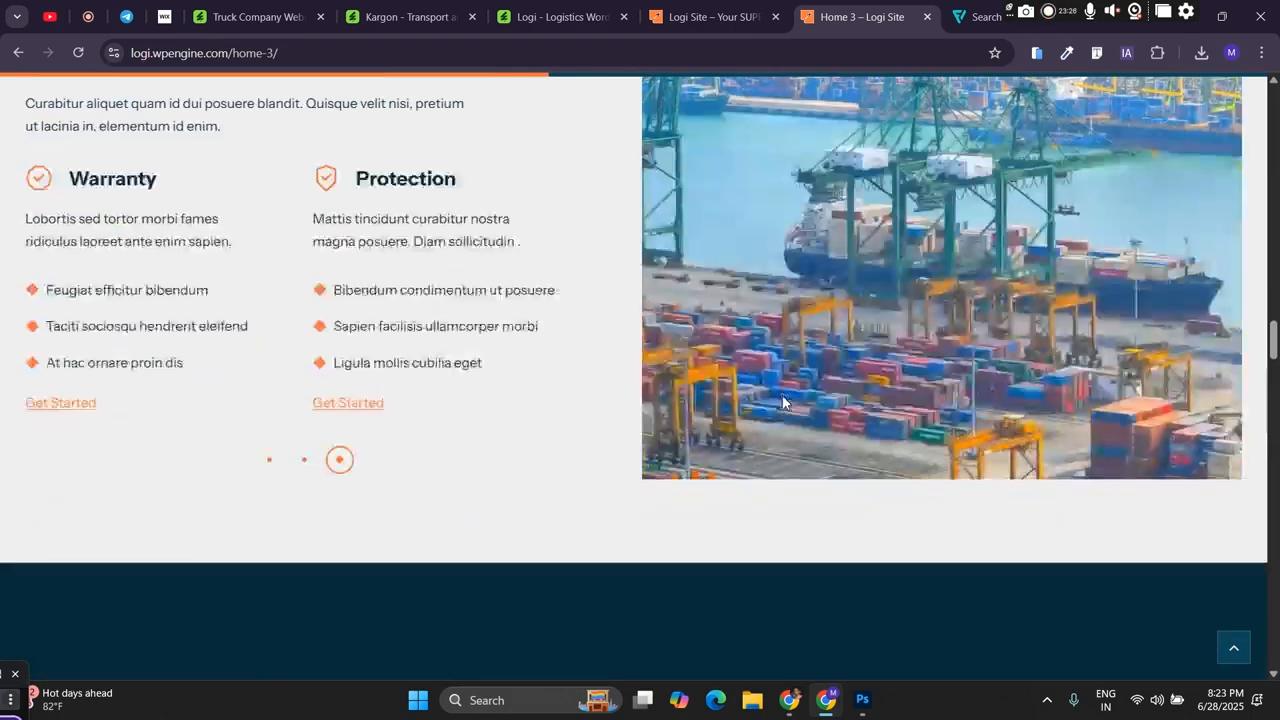
pyautogui.scroll(-10, 783, 401)
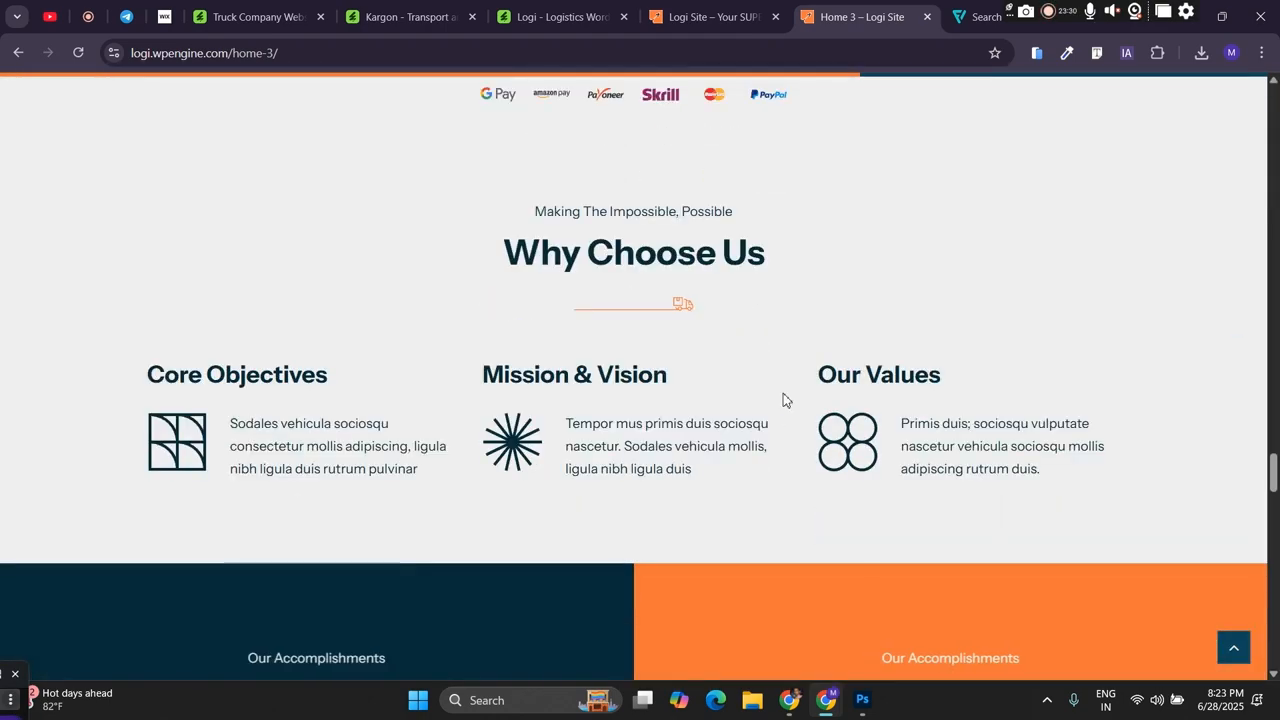
pyautogui.scroll(-9, 783, 400)
pyautogui.scroll(-10, 783, 400)
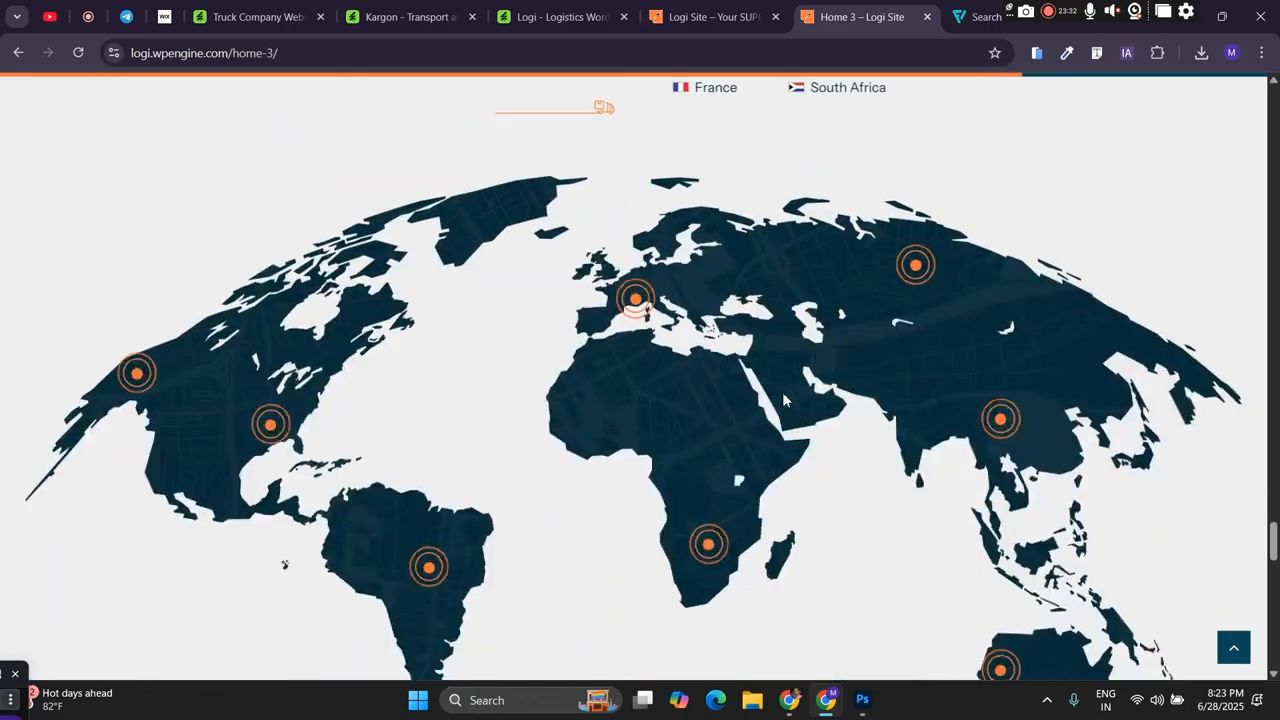
pyautogui.scroll(-5, 785, 401)
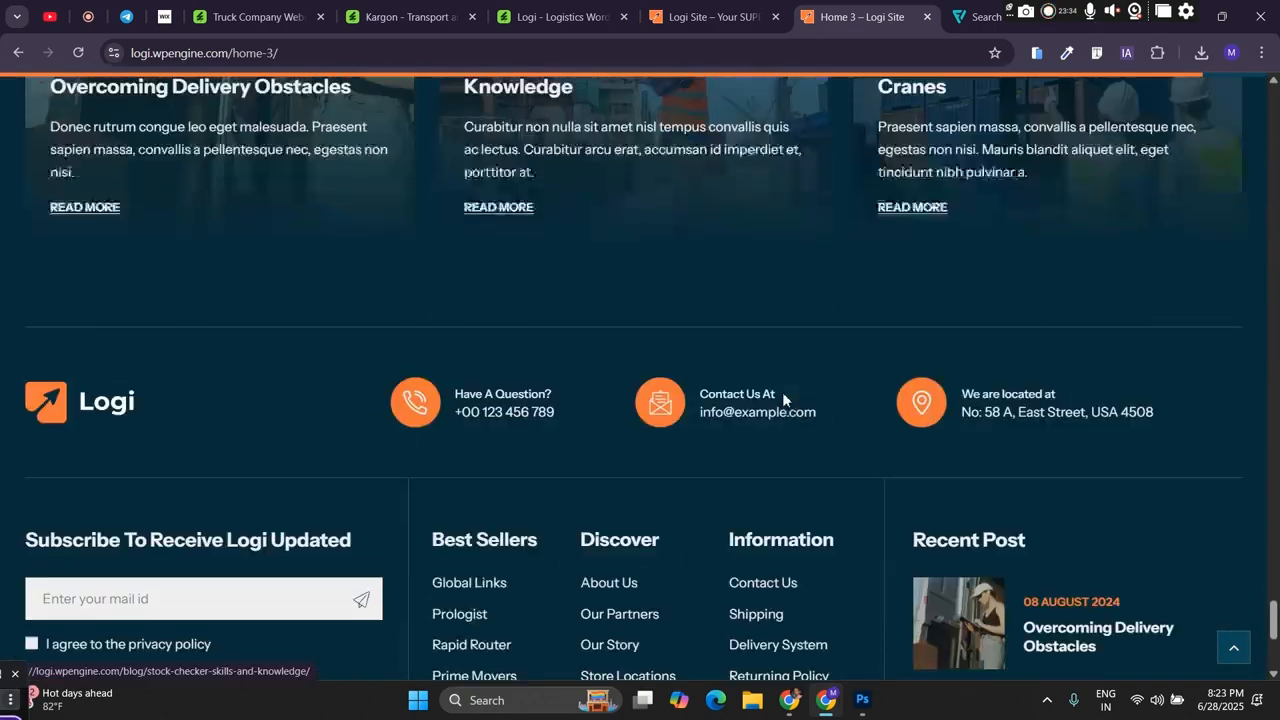
pyautogui.scroll(5, 783, 392)
pyautogui.scroll(3, 783, 395)
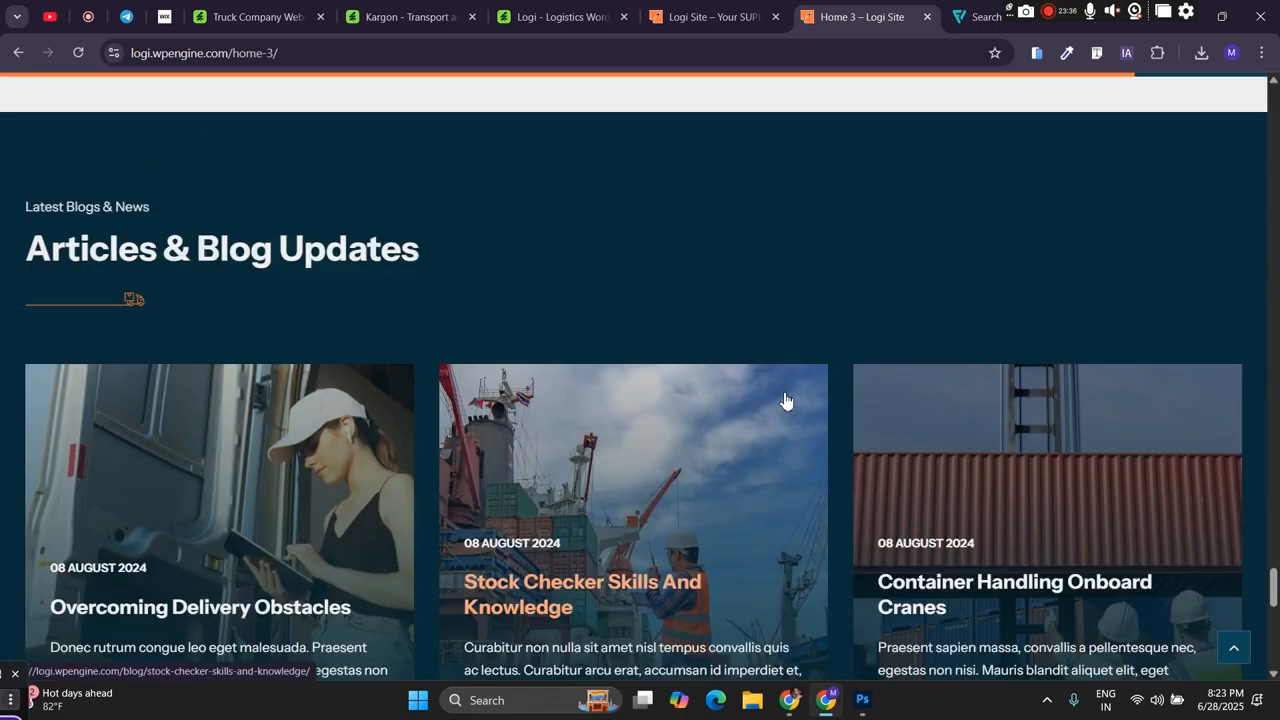
pyautogui.click(861, 700)
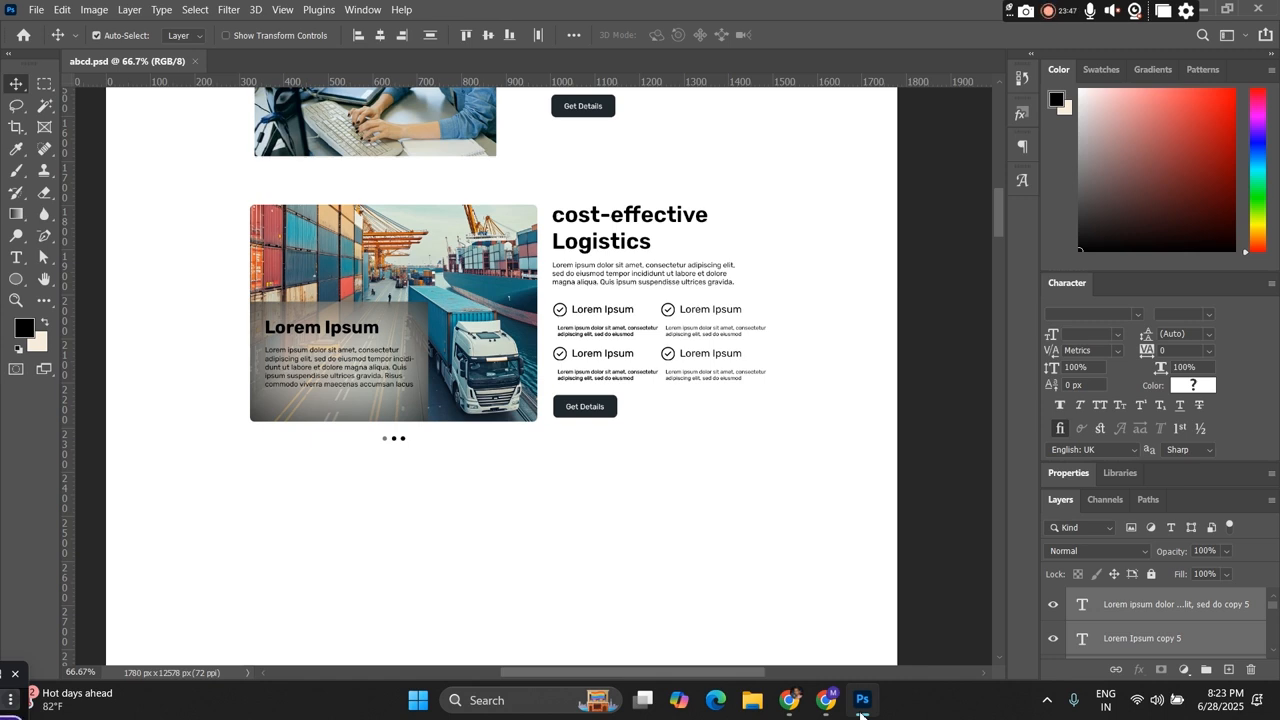
pyautogui.scroll(-3, 334, 409)
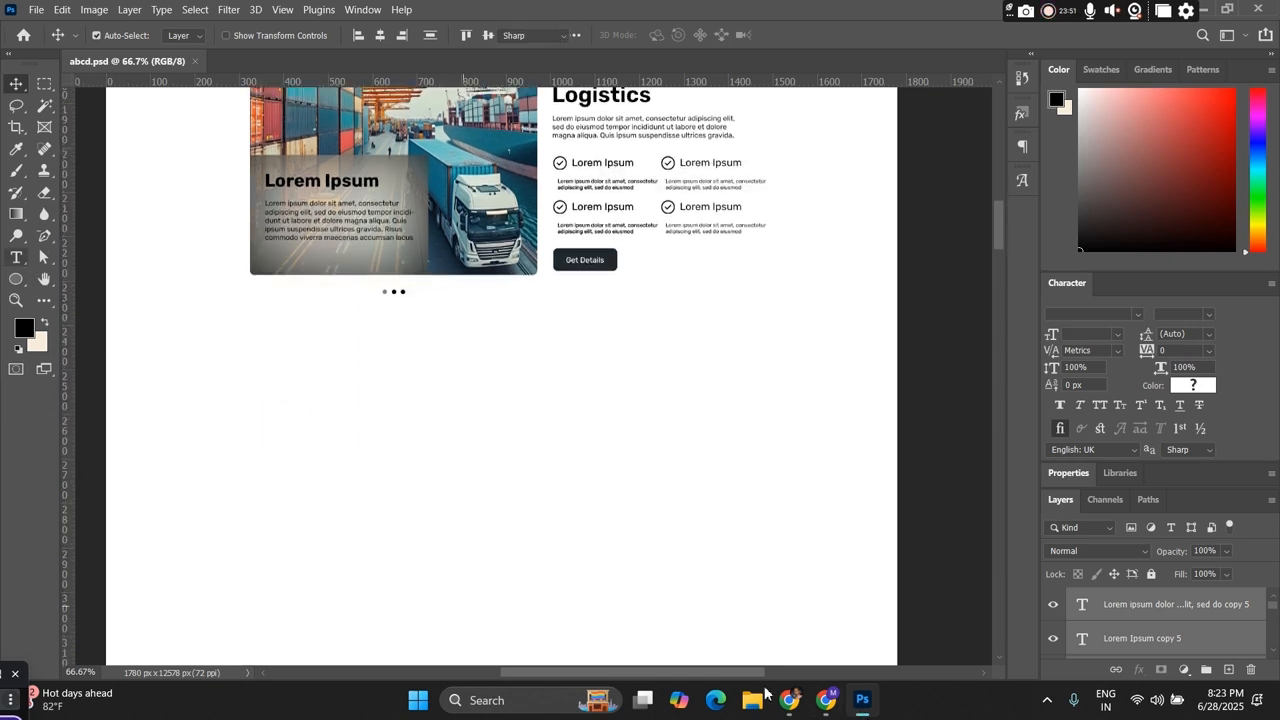
pyautogui.press('t')
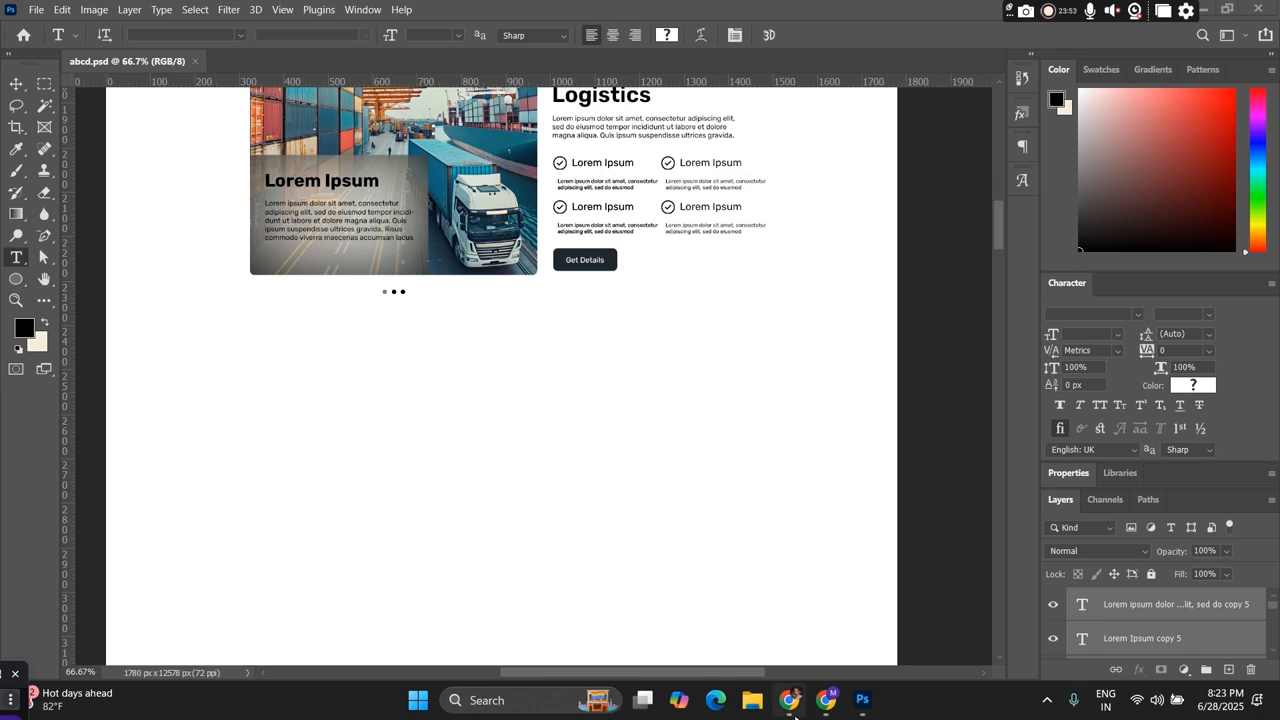
pyautogui.click(791, 708)
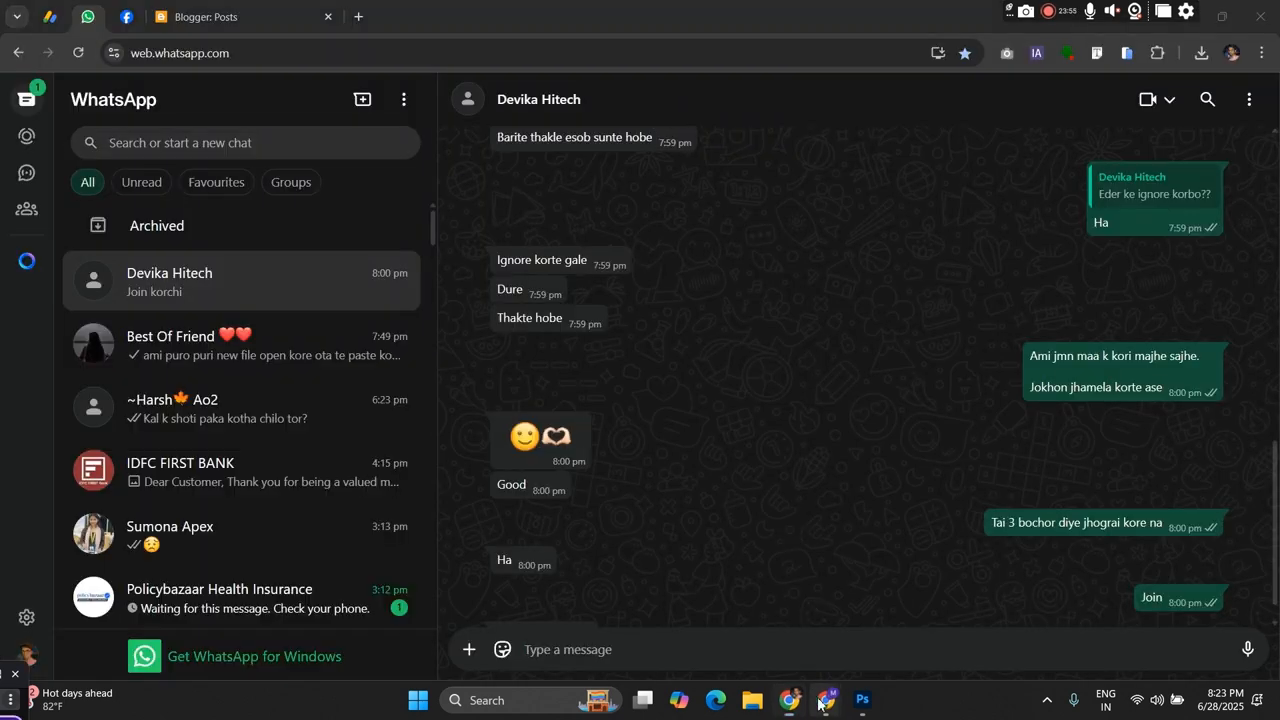
# Step: Return to the Chrome window with the reference pages and close the two Logi demo pages, the Logi theme page and the Kargon page
pyautogui.moveTo(825, 700)
pyautogui.click(720, 633)
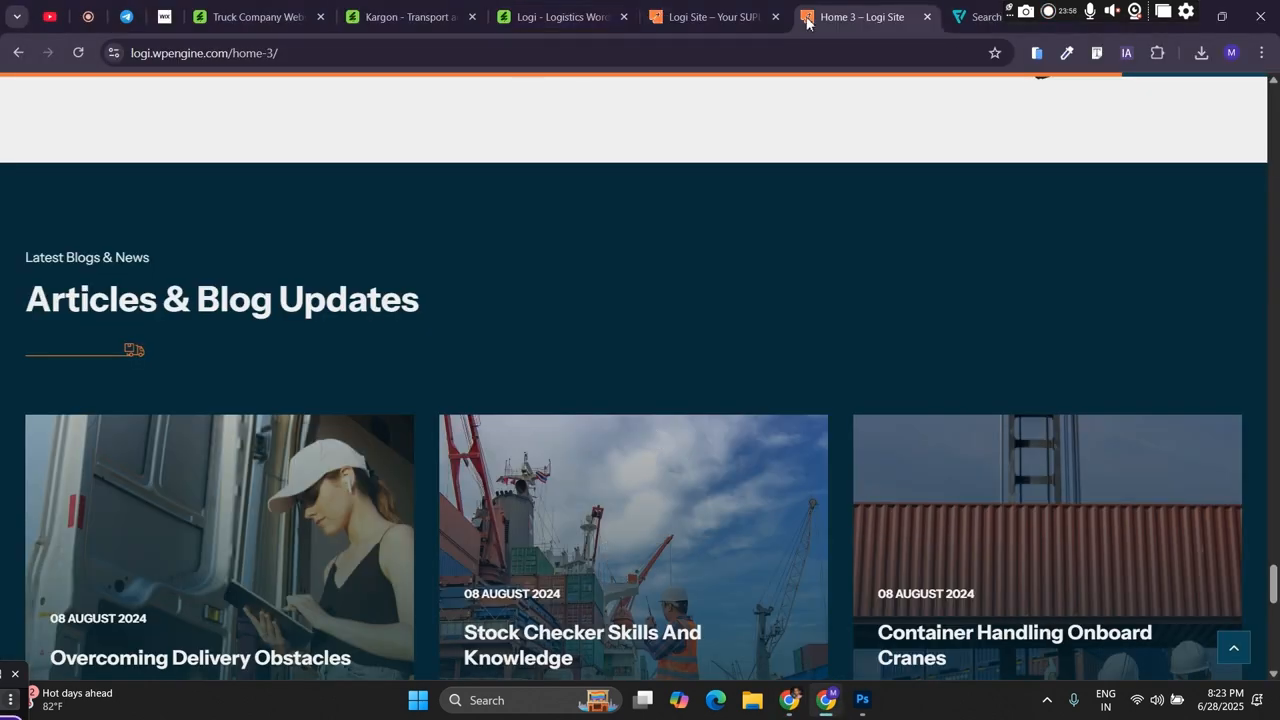
pyautogui.click(775, 17)
pyautogui.click(776, 17)
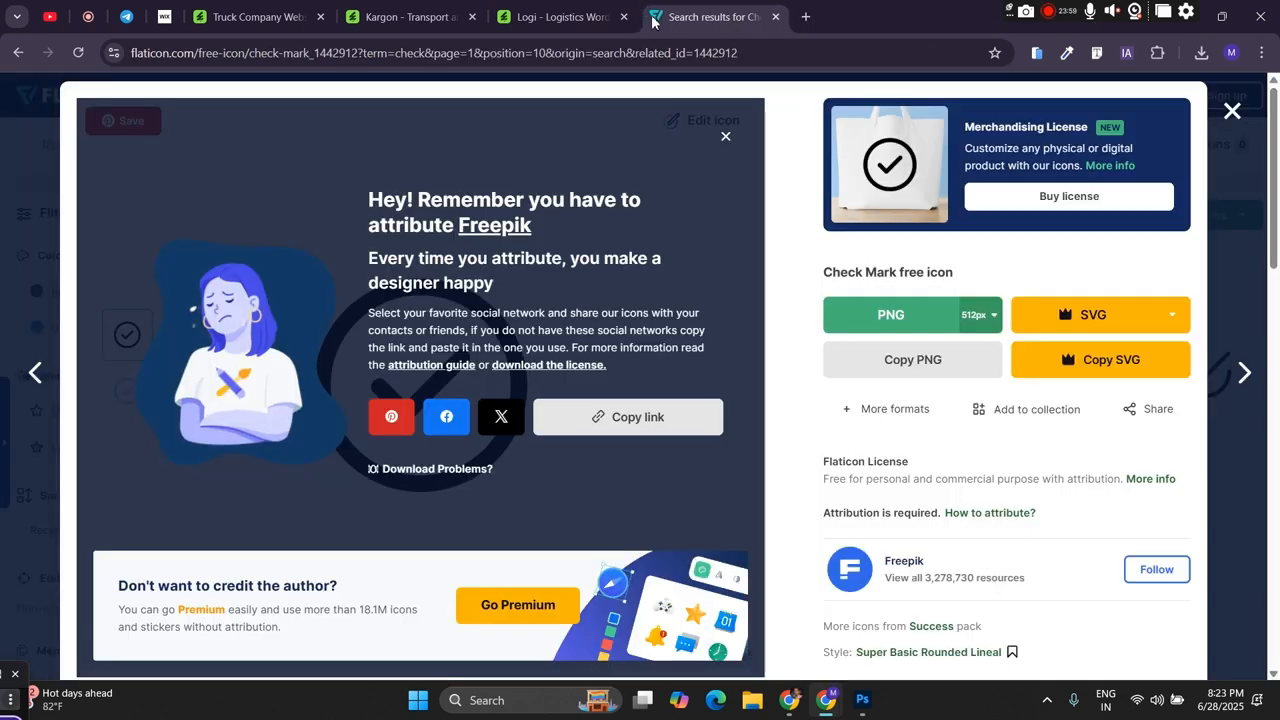
pyautogui.click(624, 17)
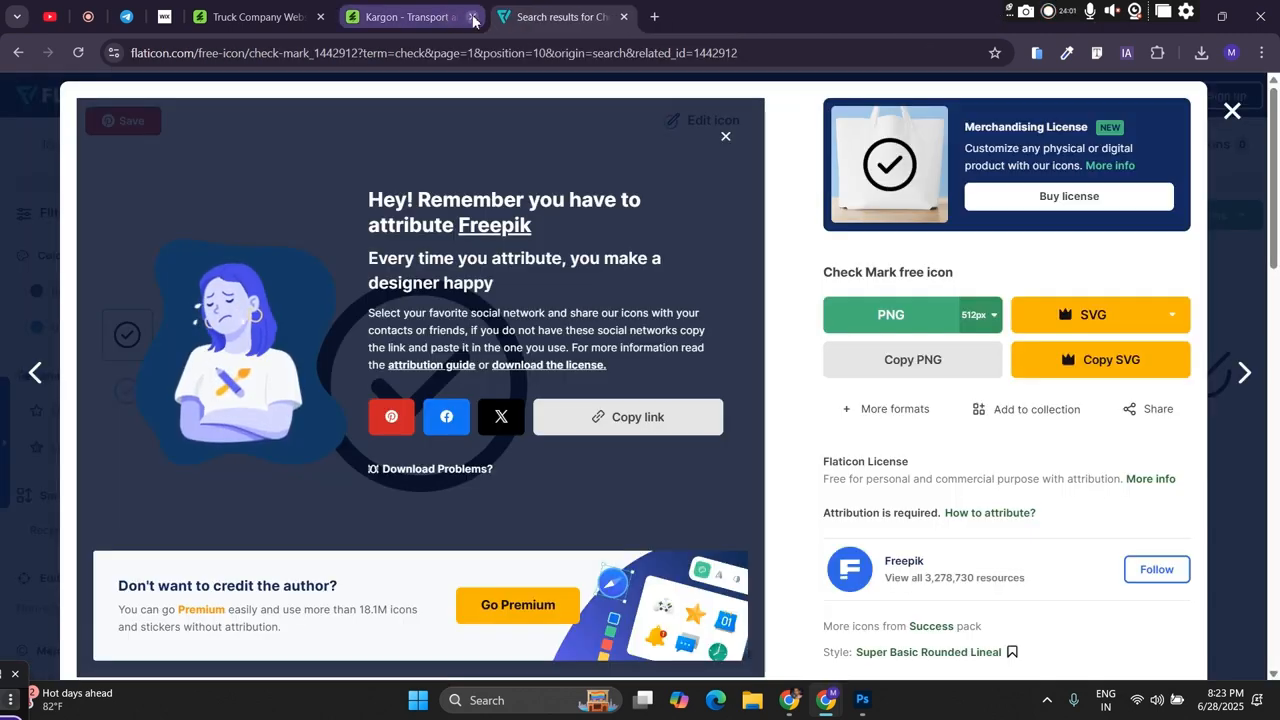
pyautogui.click(473, 17)
# Step: Leave the truck company template results open and start looking up ThemeForest in a new browser tab
pyautogui.click(258, 17)
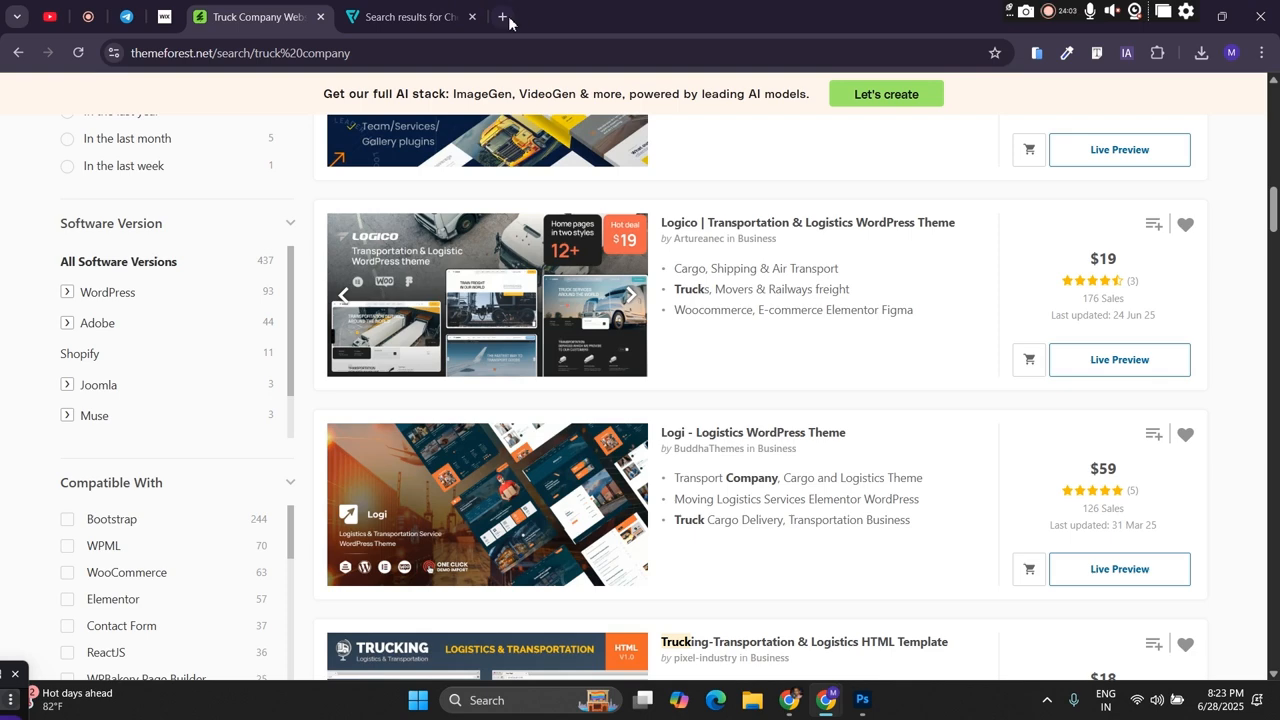
pyautogui.click(509, 22)
pyautogui.write('theme')
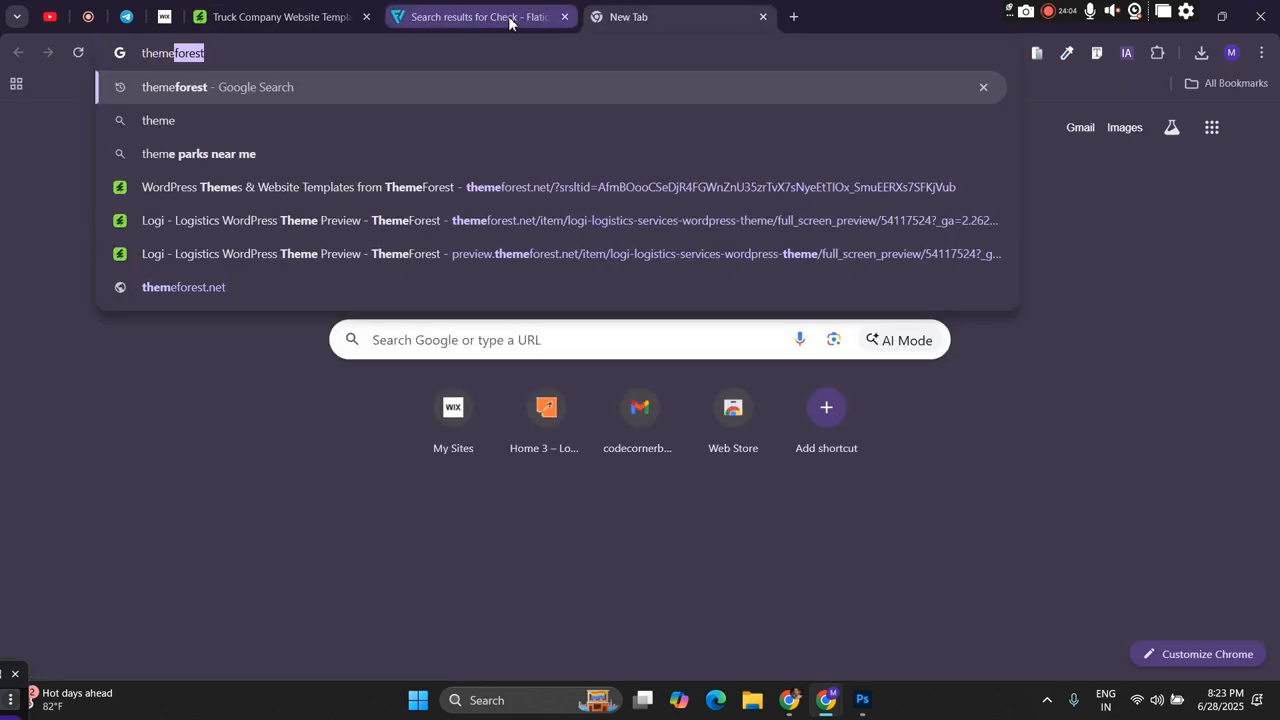